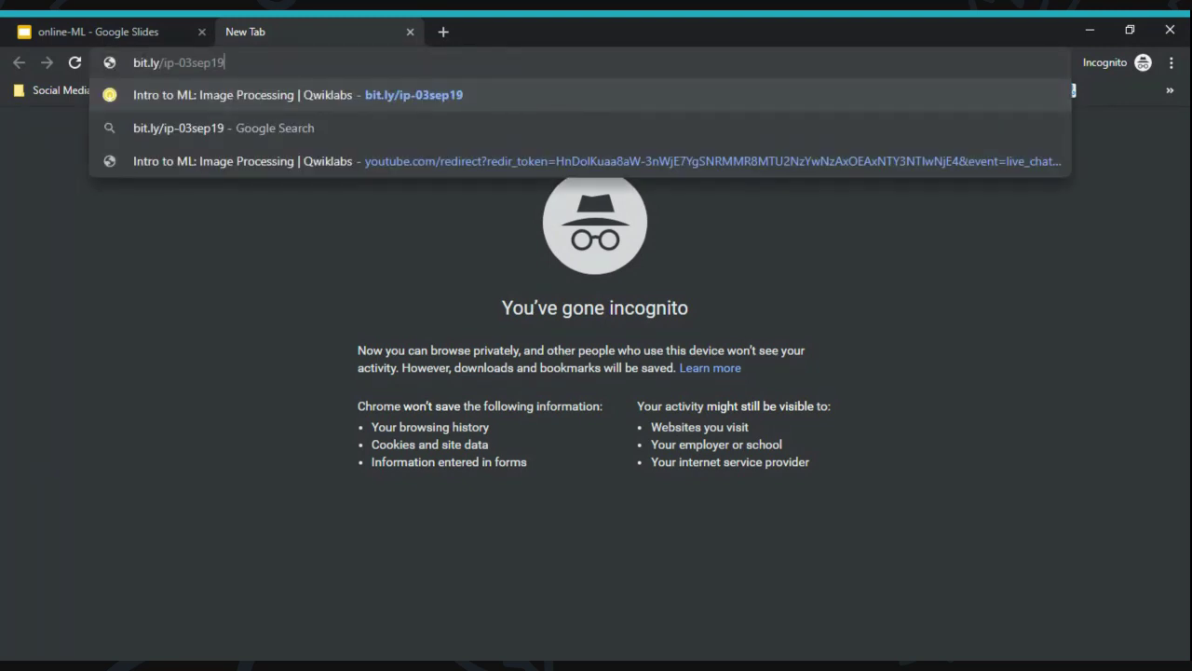
- Load the bit.ly/ip-03sep19 short link to reach the Intro to ML: Image Processing quest page
key(Return)
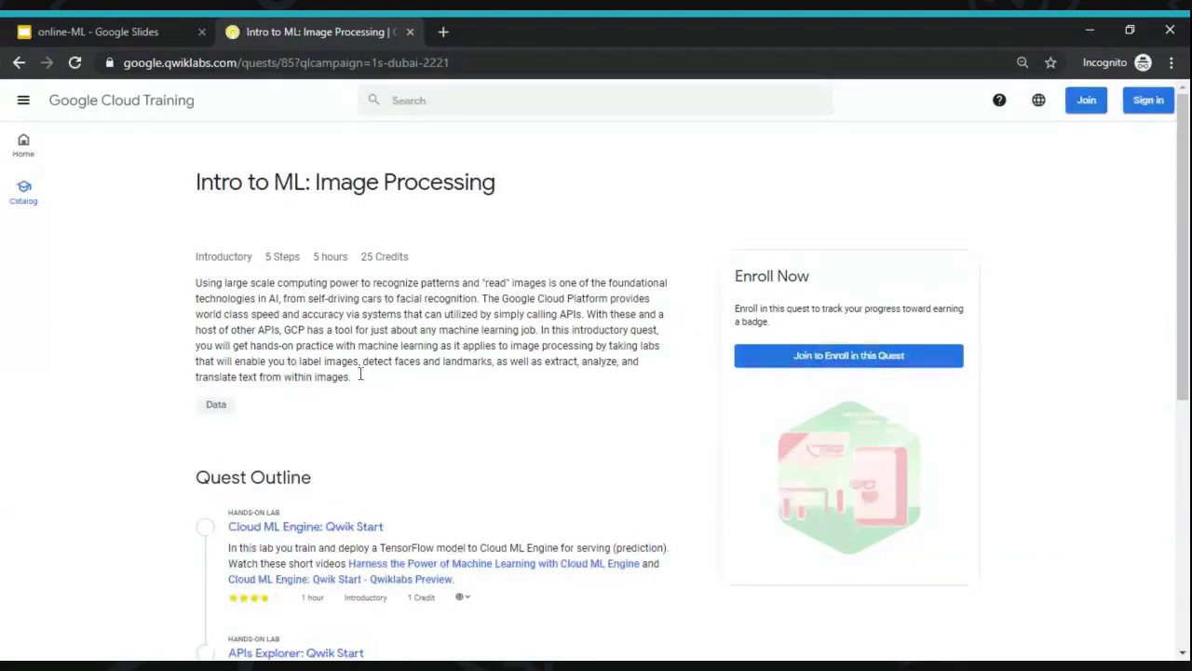
scroll(360, 372, down, 1)
scroll(362, 374, up, 1)
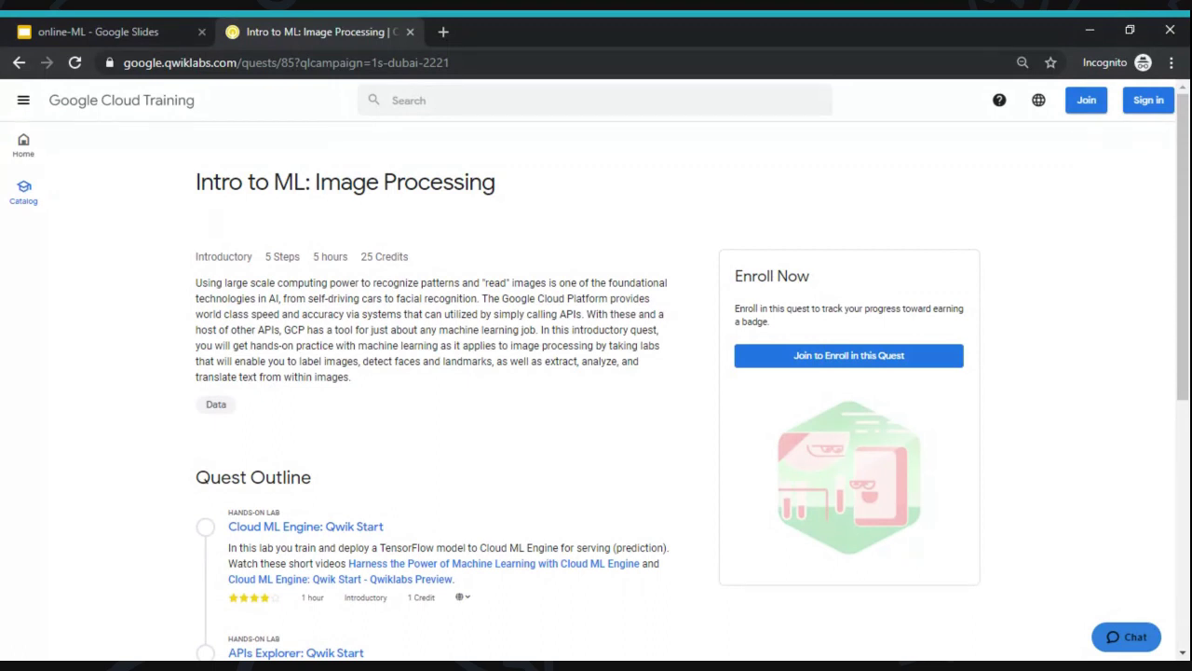
- Start enrolling with Join via e-mail, then back out to the quest page
click(834, 370)
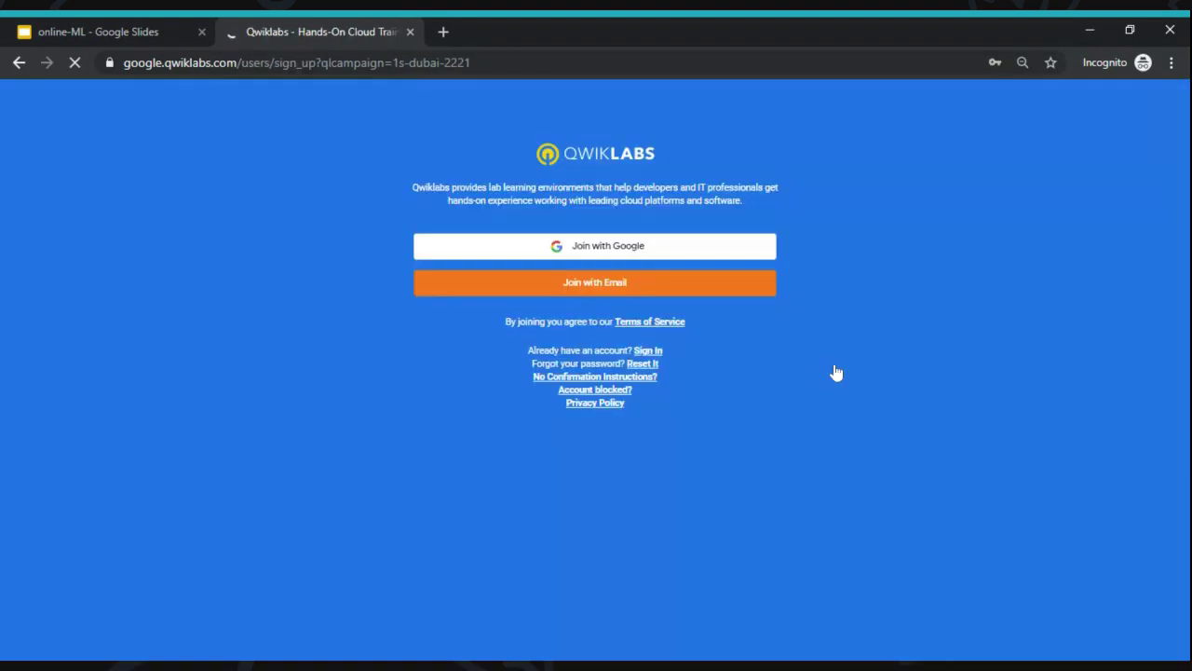
click(715, 290)
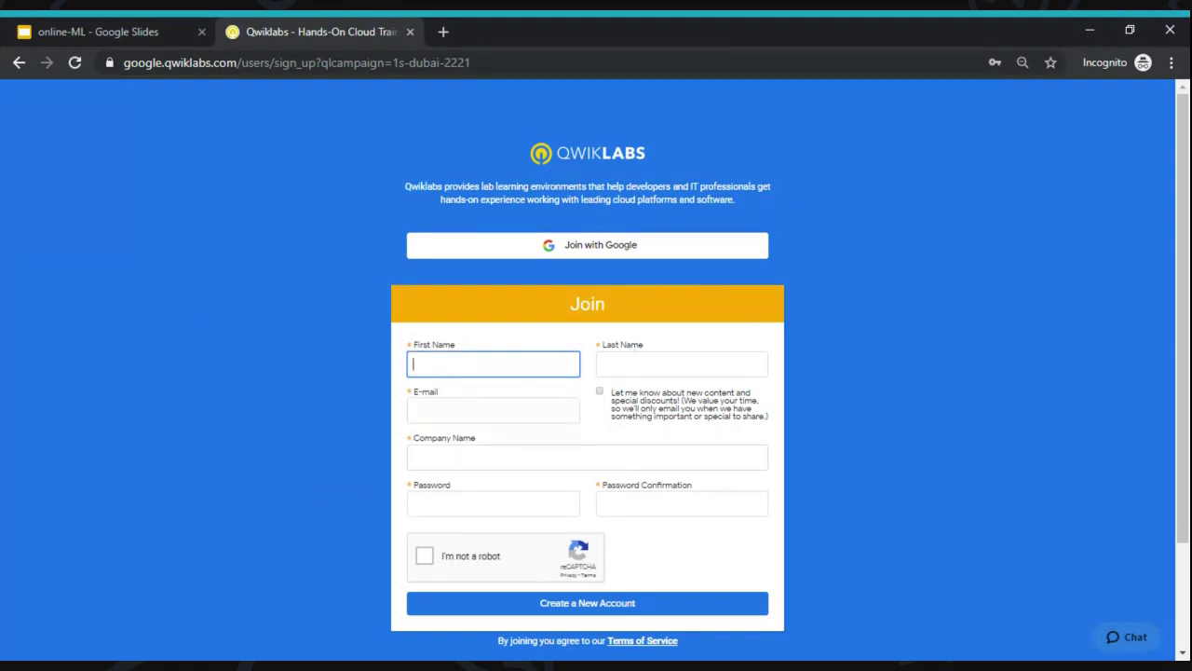
click(19, 66)
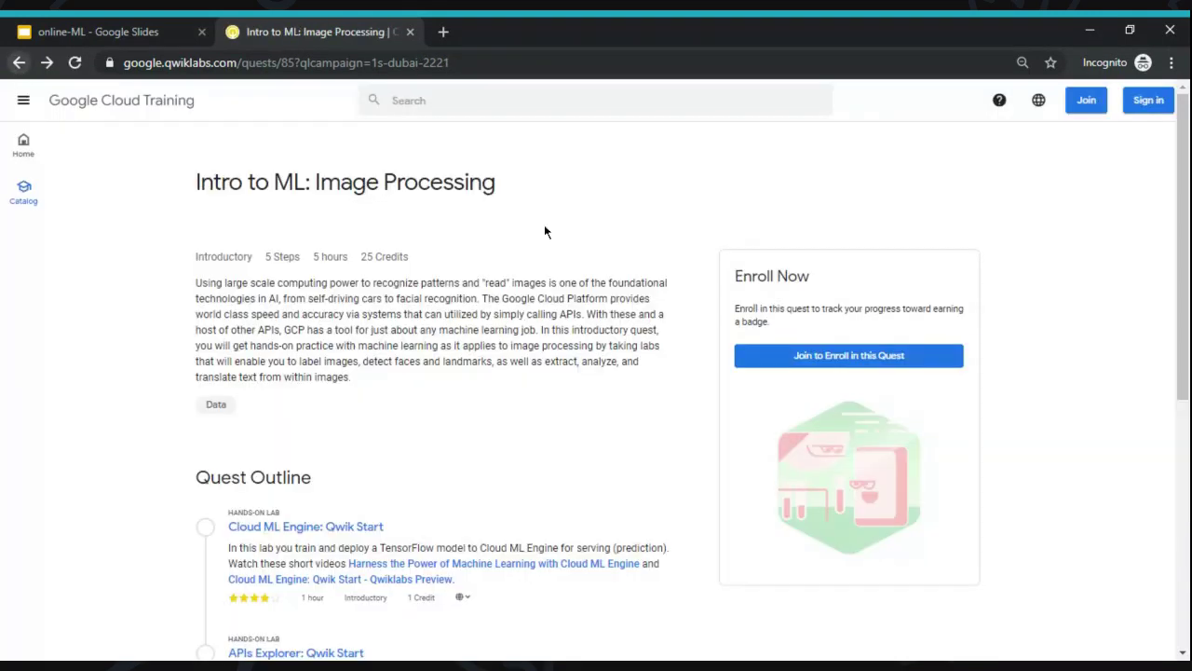
- Sign in to Qwiklabs with the account's e-mail address and password
click(1159, 103)
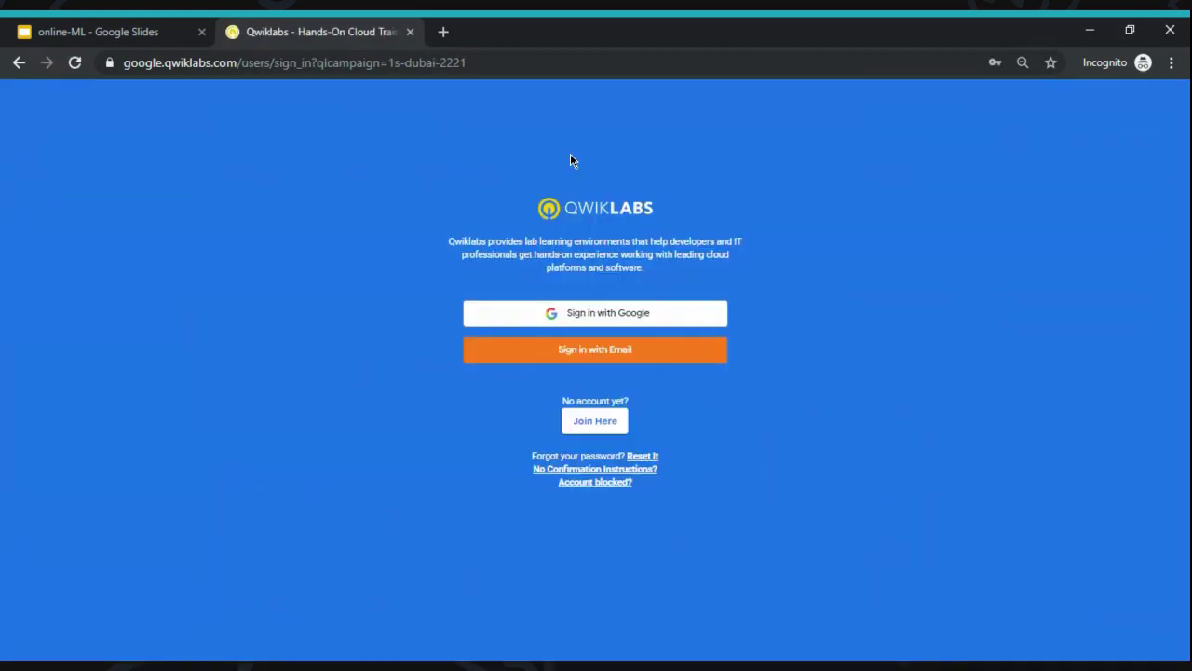
click(518, 353)
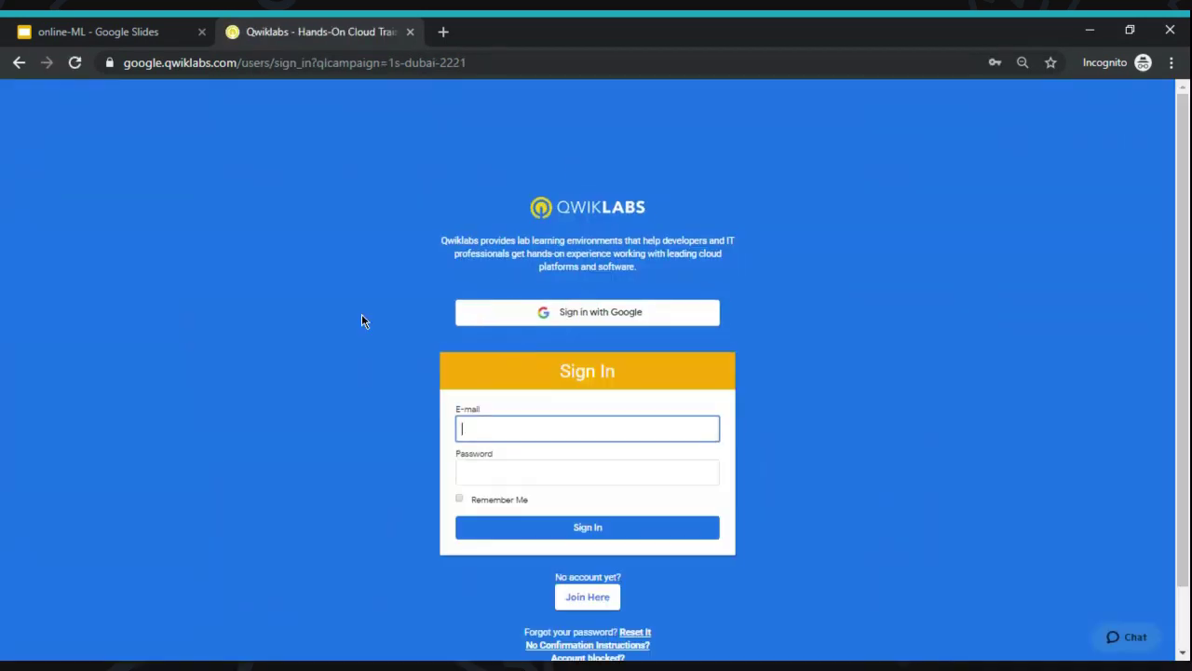
click(492, 471)
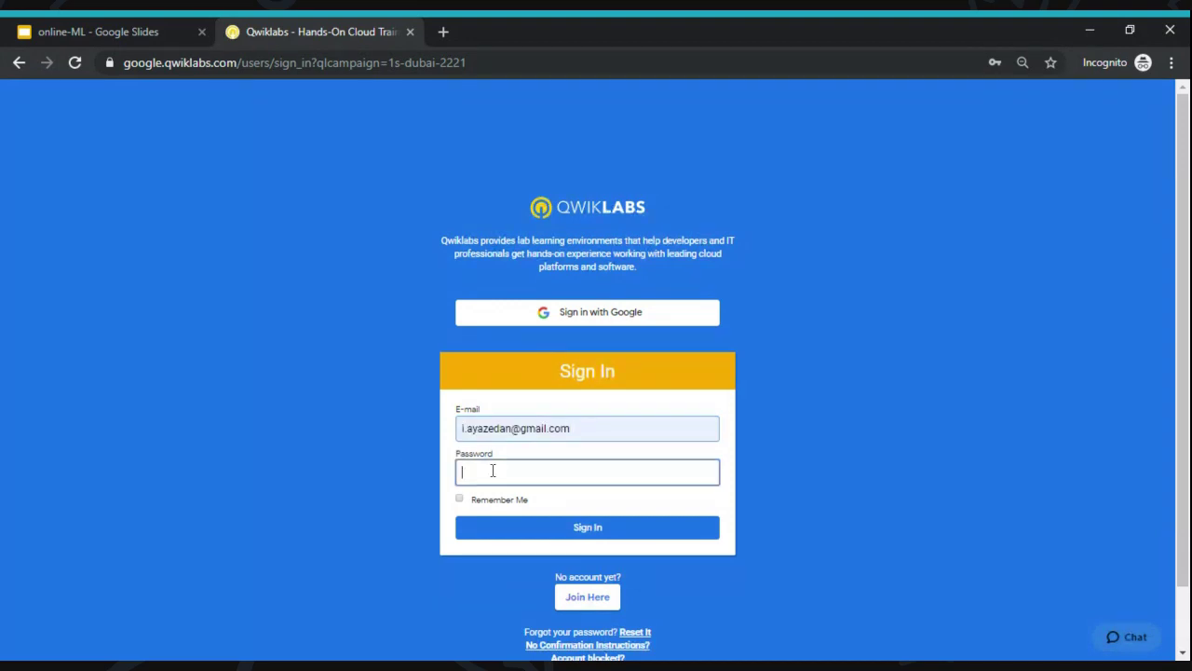
text(*****)
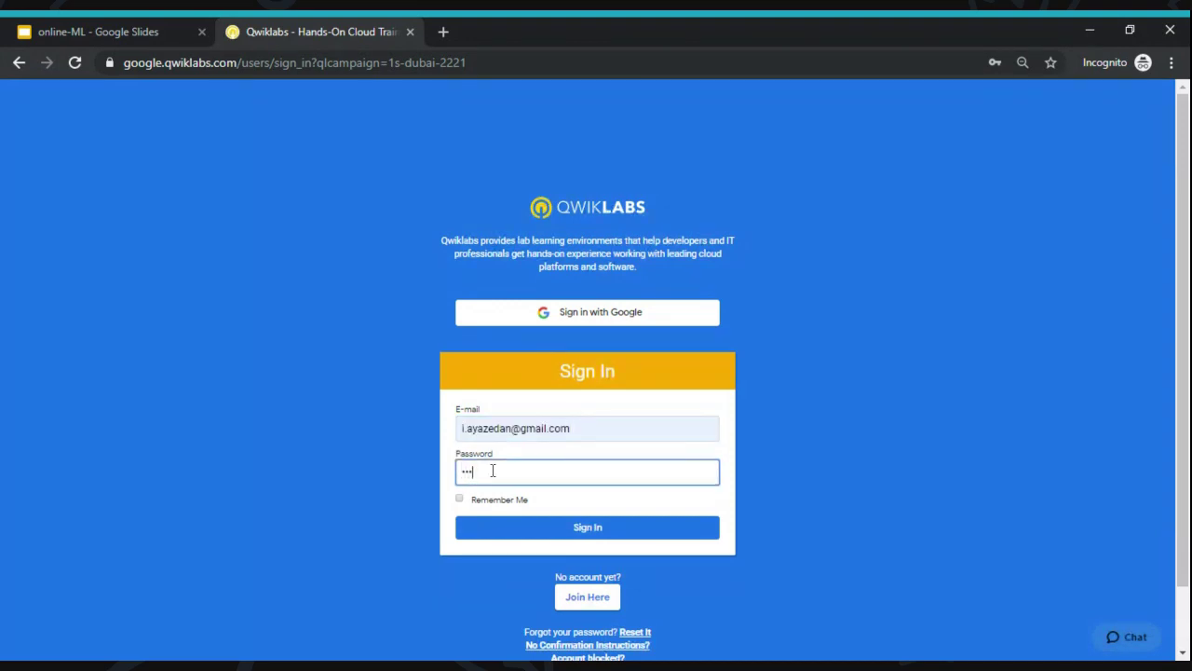
text(*******)
key(Return)
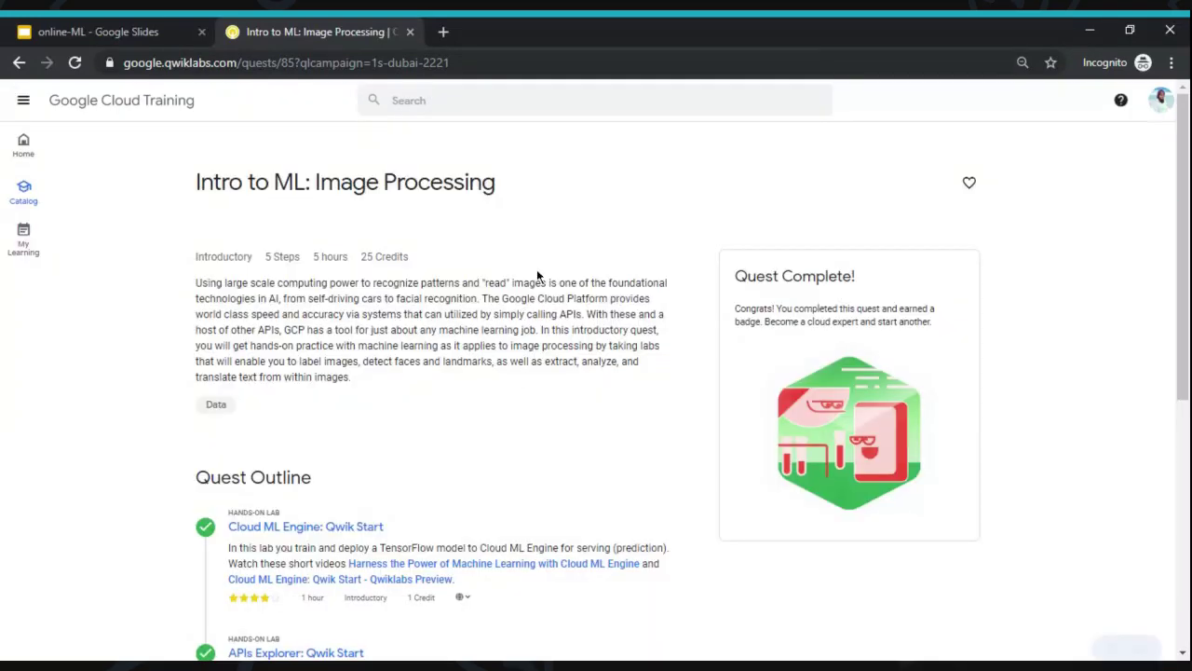
- Look over the completed Quest Outline, then go to the Home dashboard
scroll(536, 276, down, 3)
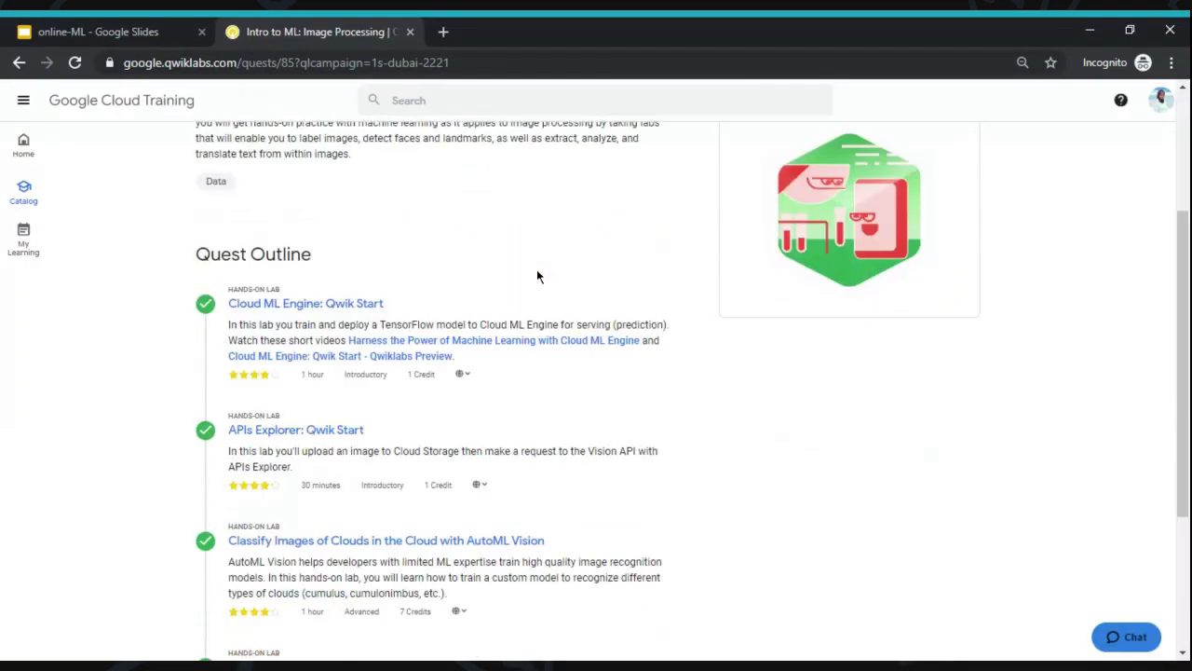
scroll(537, 276, down, 2)
scroll(537, 275, up, 5)
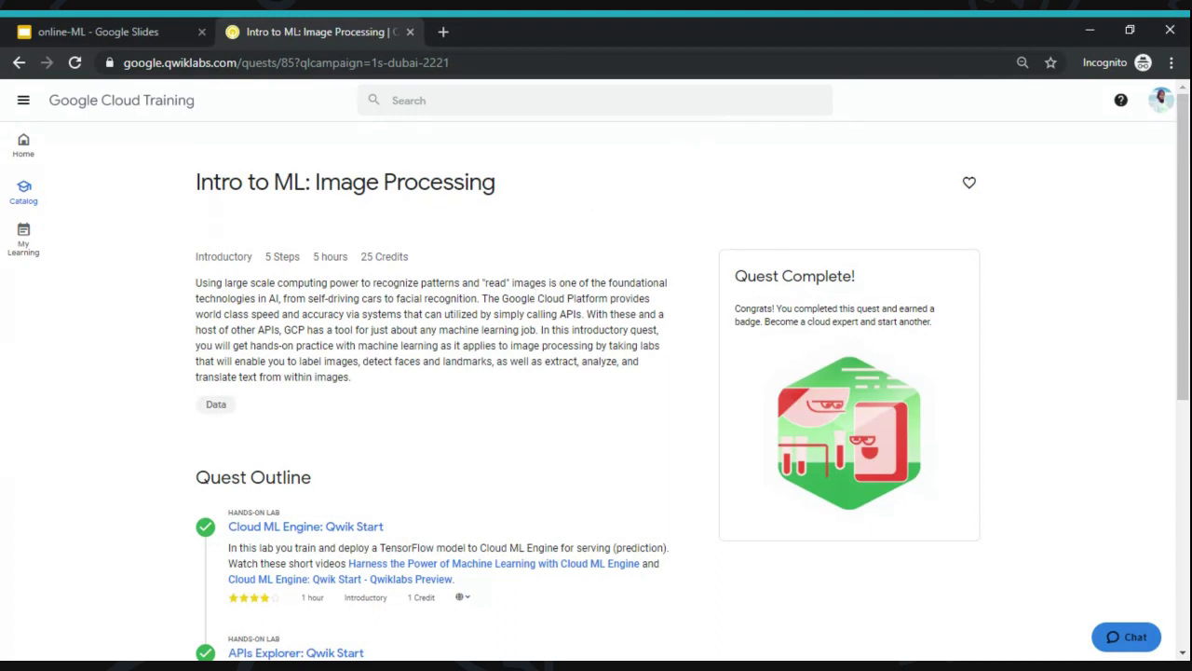
click(23, 145)
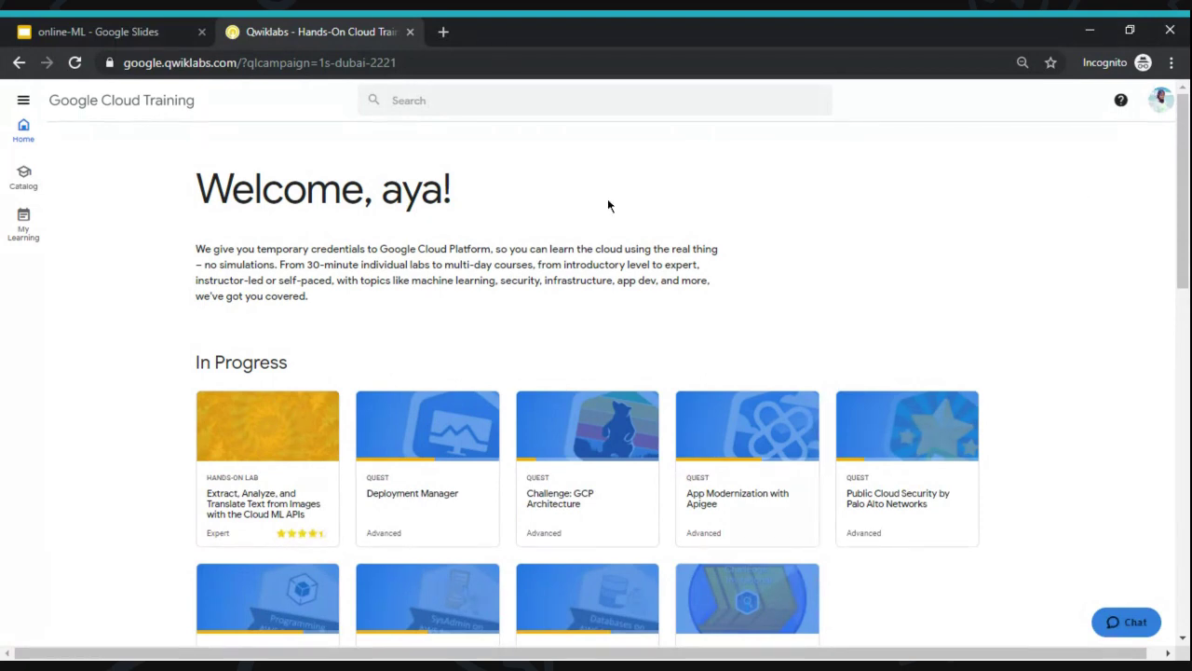
scroll(493, 294, down, 2)
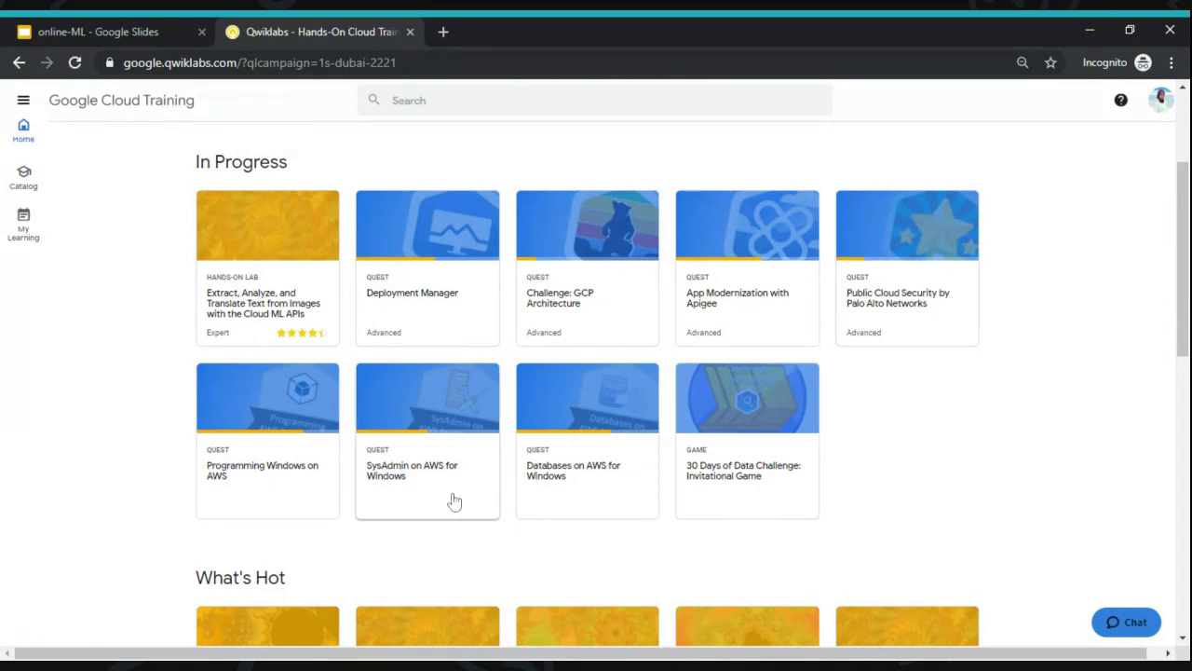
drag(1182, 279, 1182, 556)
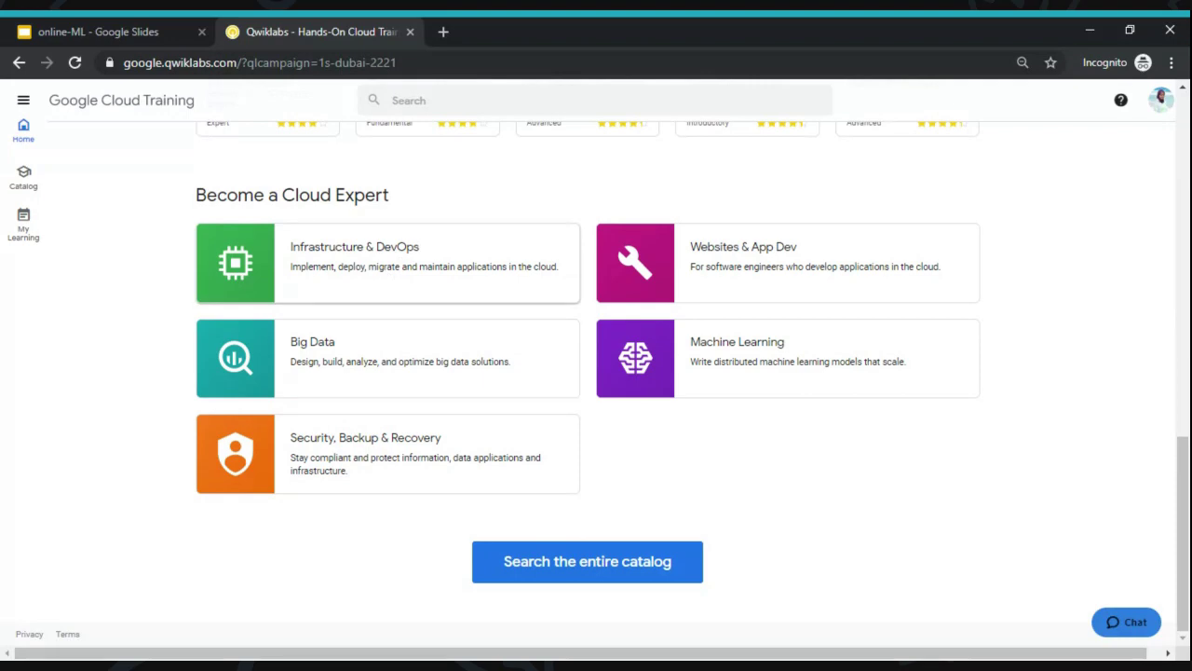
scroll(596, 373, up, 4)
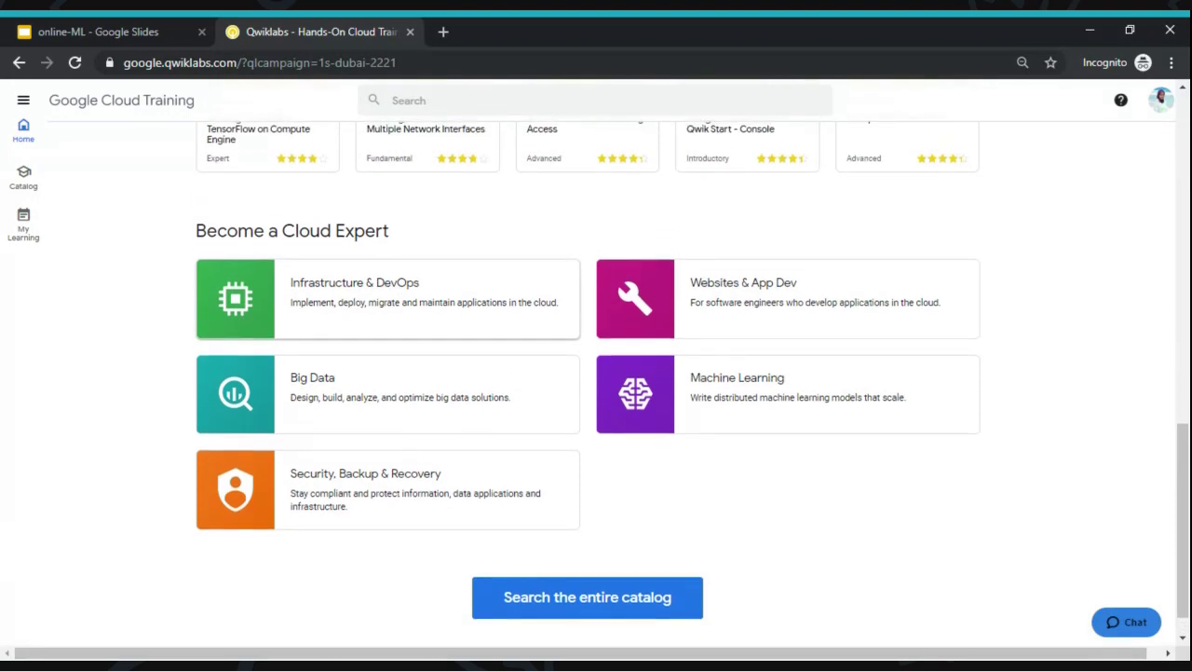
scroll(596, 373, up, 7)
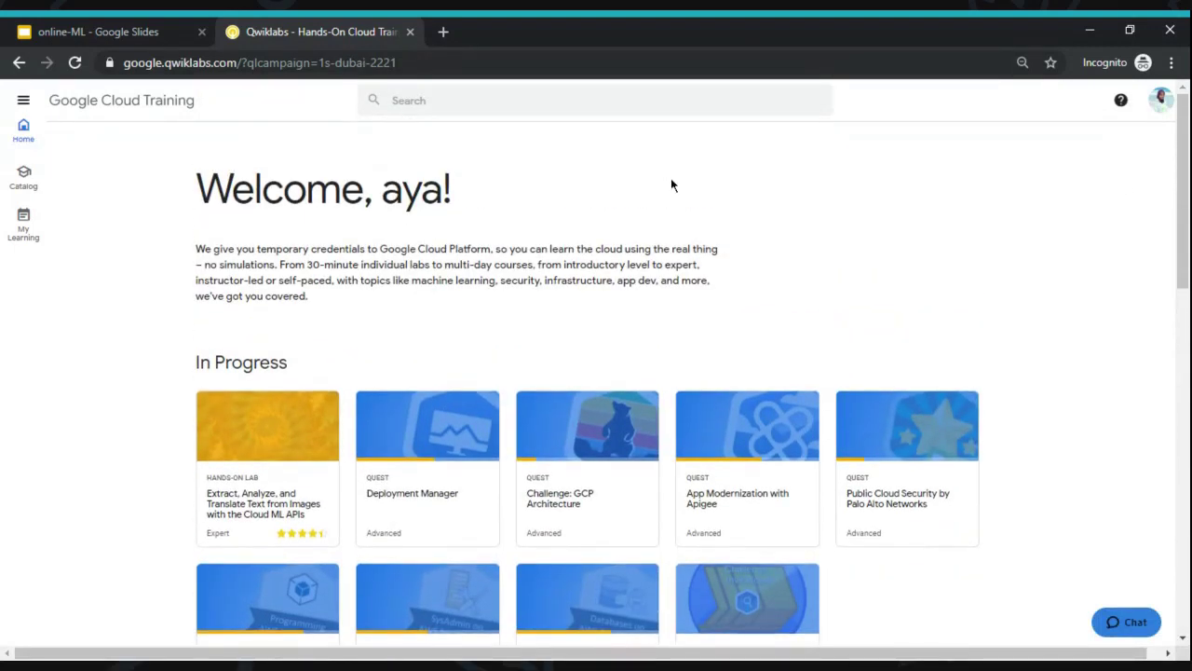
click(1160, 102)
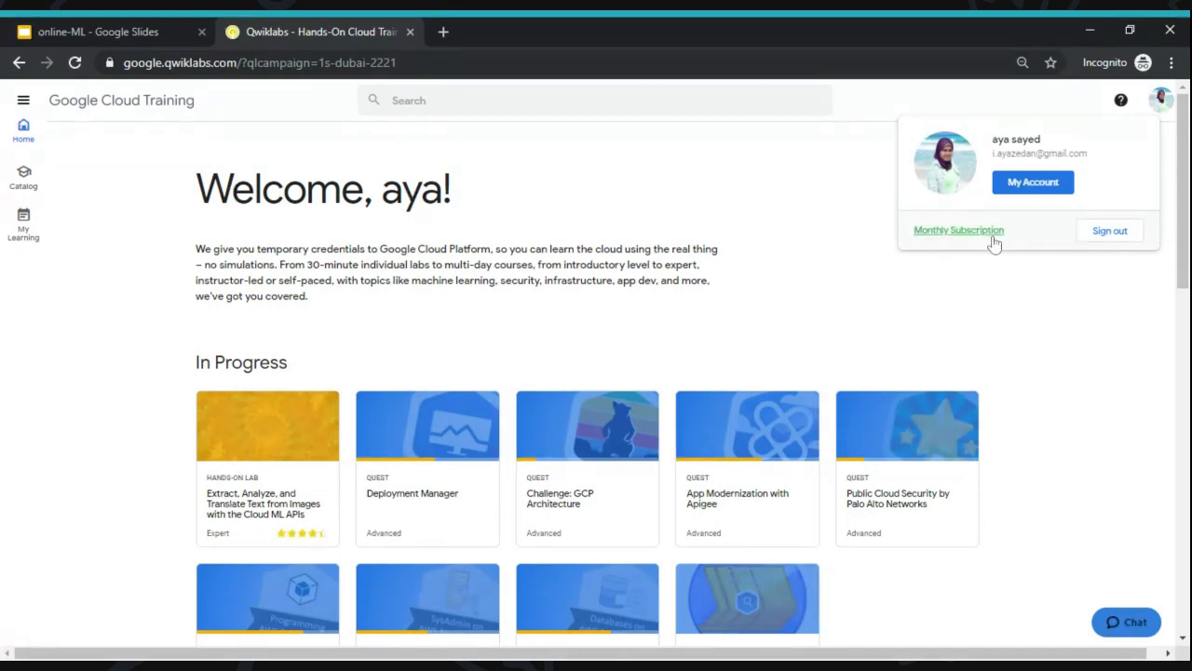
click(682, 200)
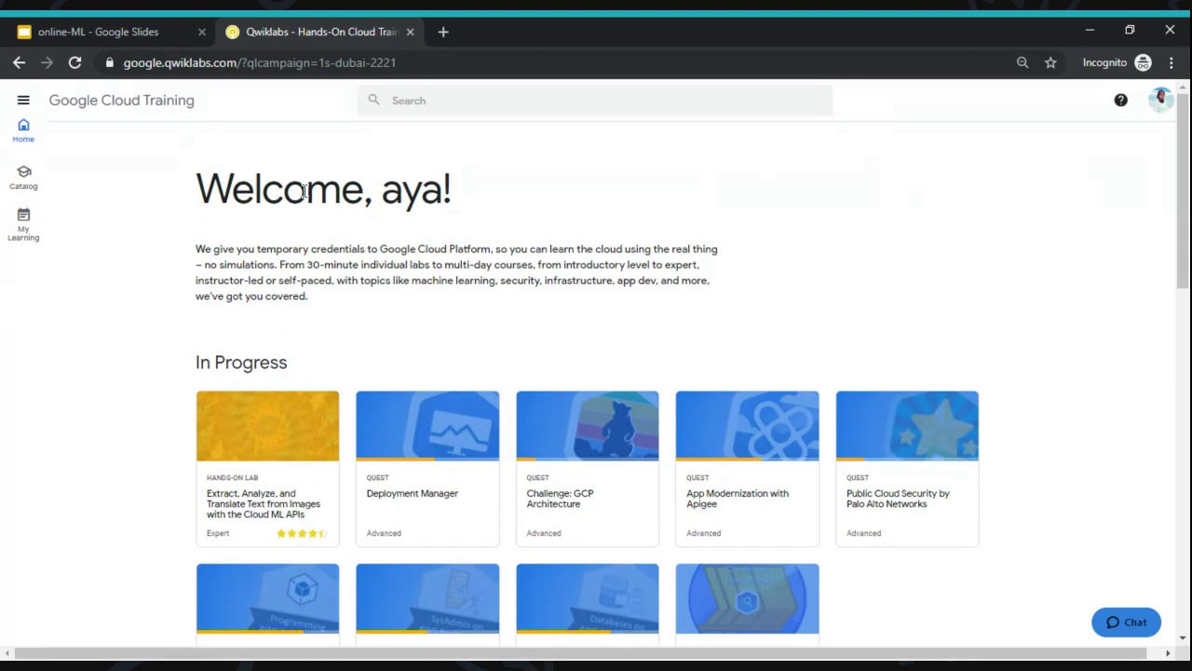
- Search the catalog for 'intro' and open the Intro to ML: Image Processing quest
click(523, 99)
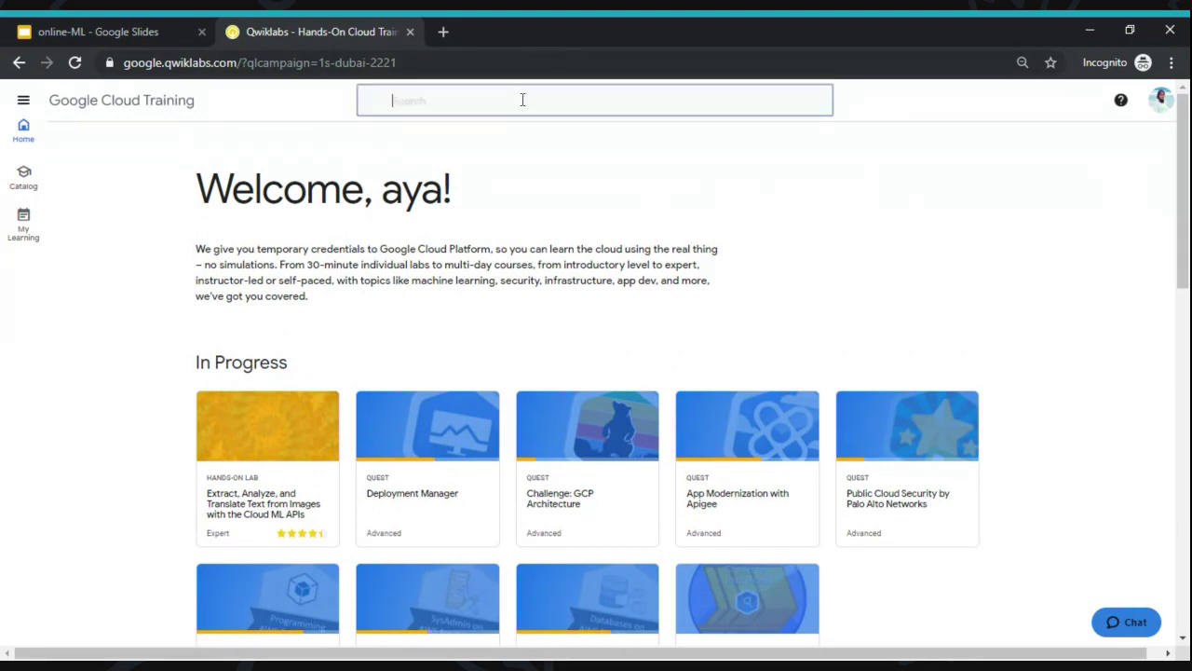
text(intro)
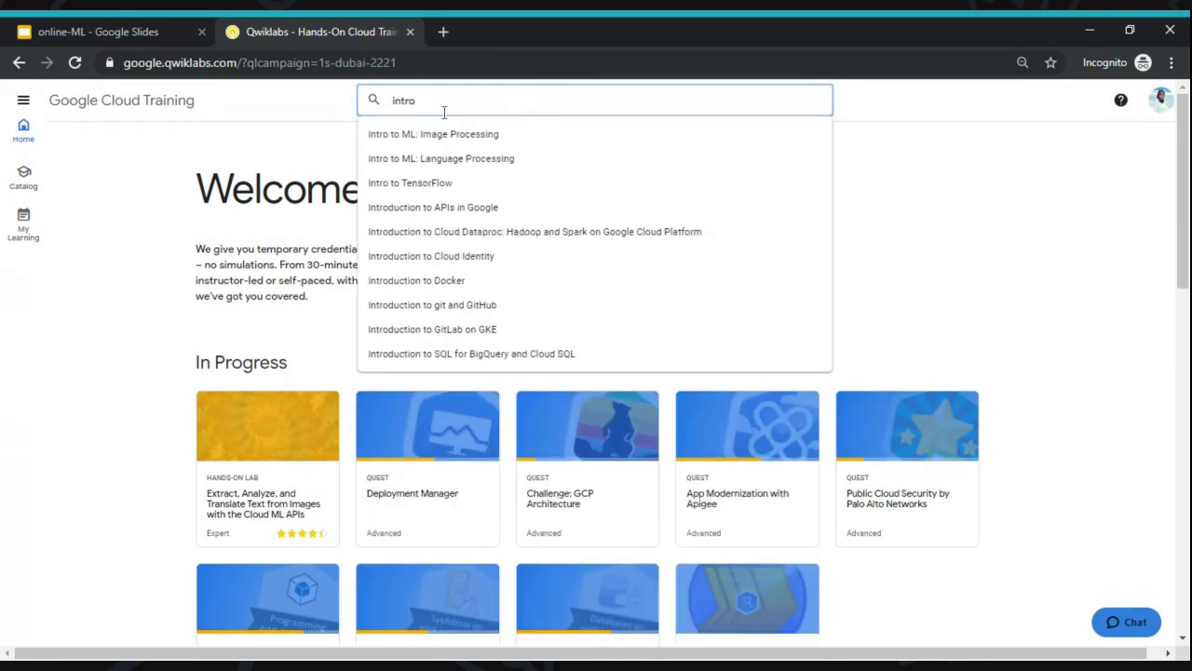
click(433, 138)
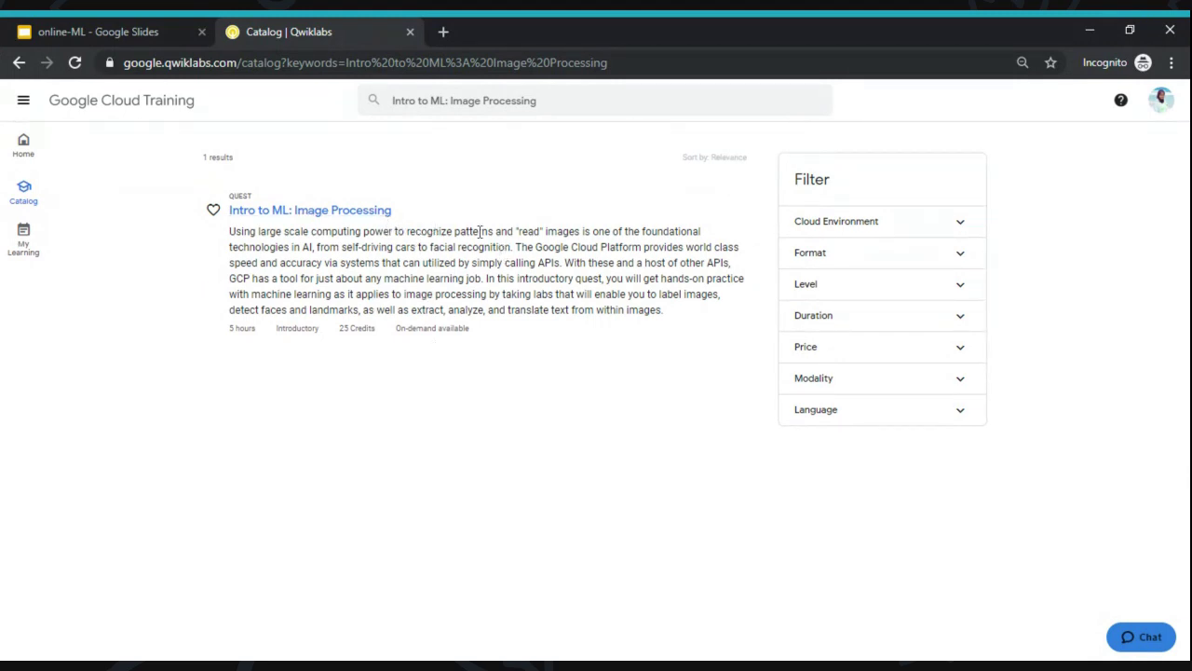
click(369, 212)
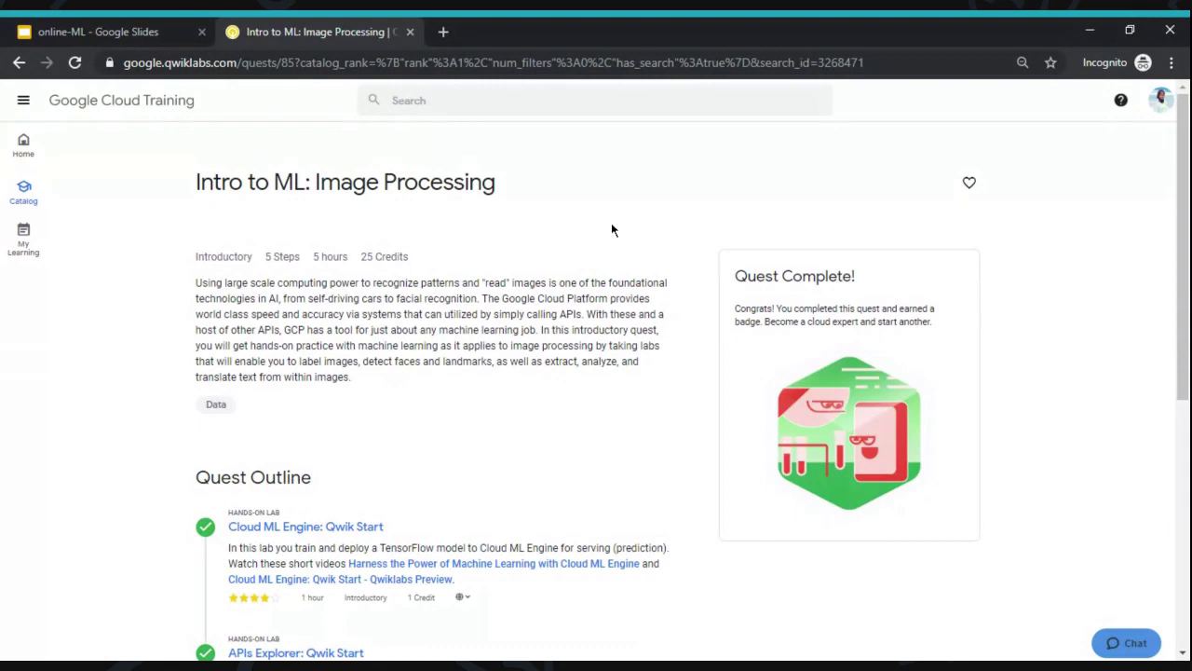
scroll(611, 230, down, 5)
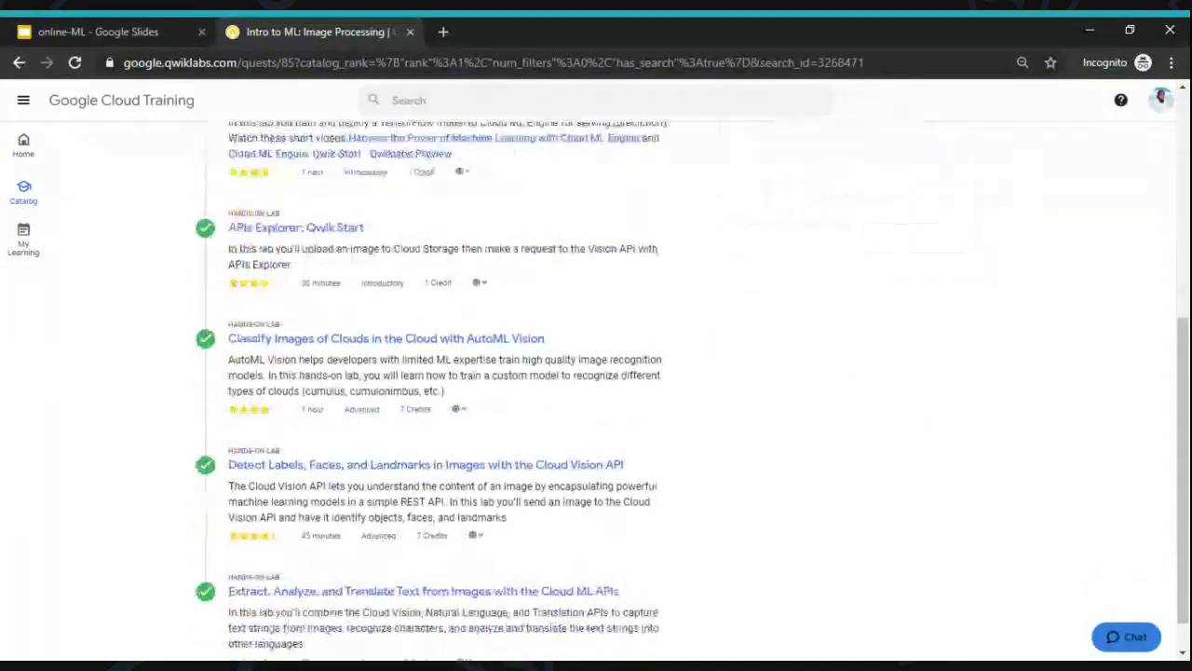
scroll(611, 372, up, 1)
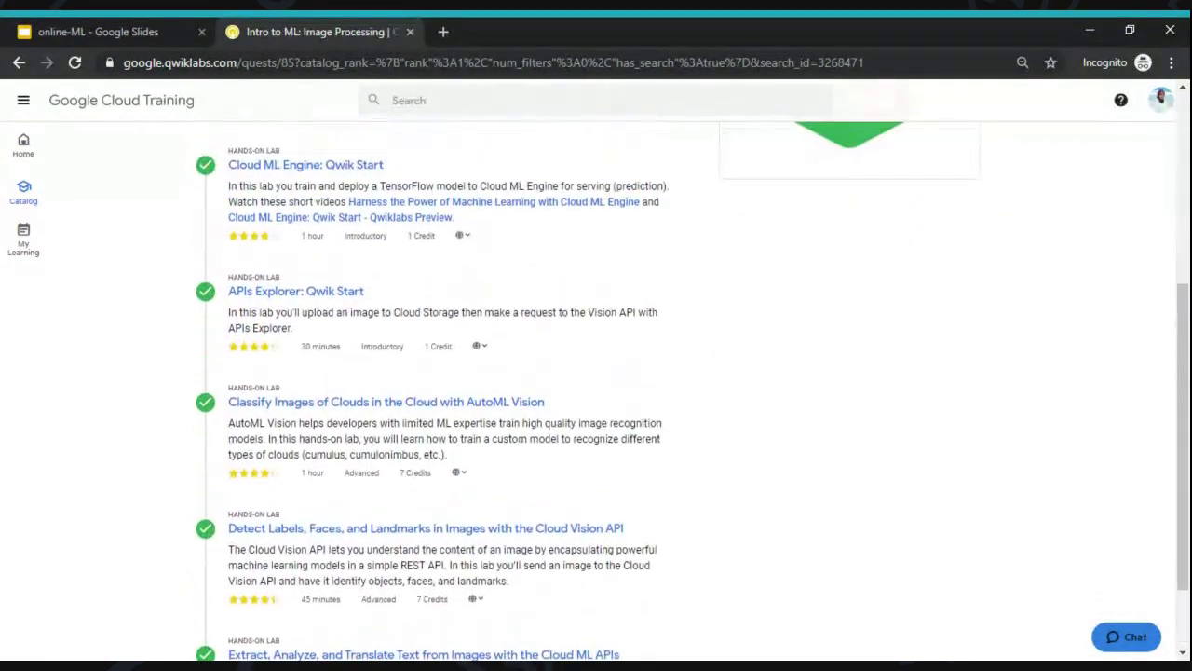
scroll(611, 373, up, 4)
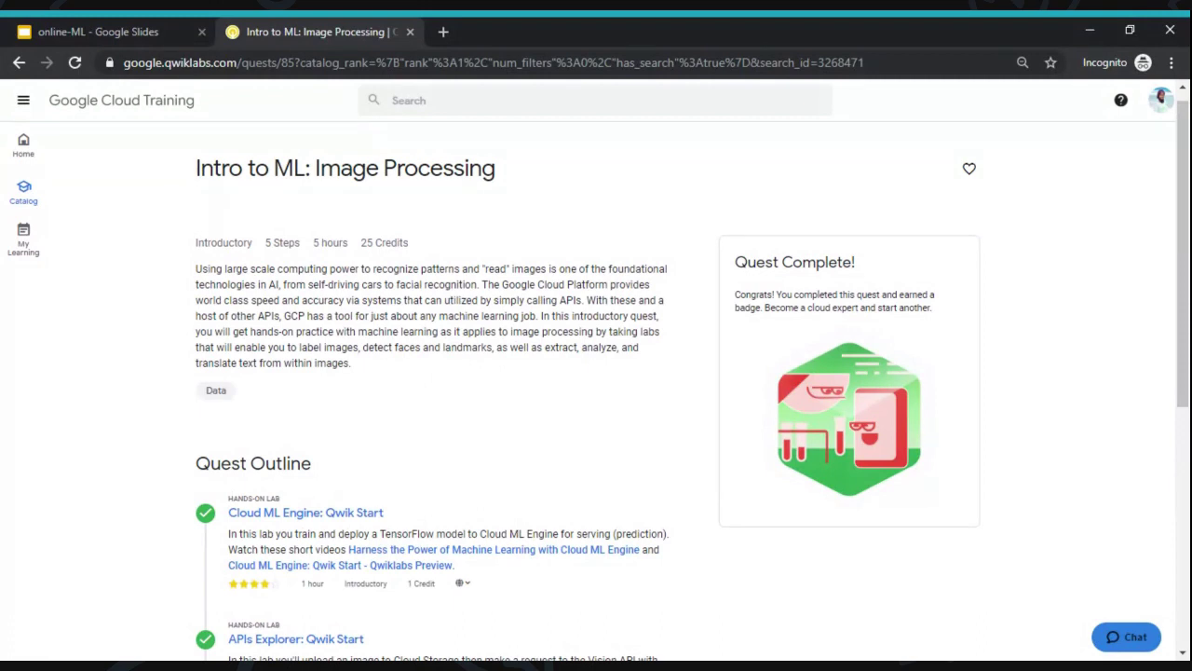
scroll(485, 342, down, 1)
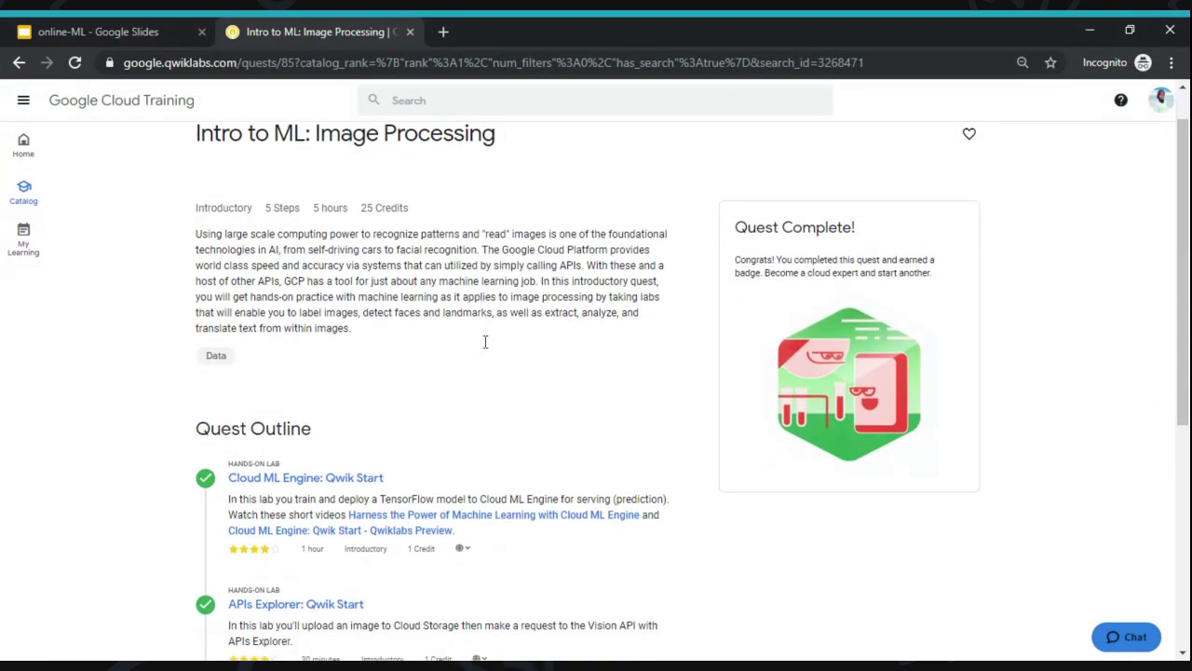
scroll(485, 342, down, 3)
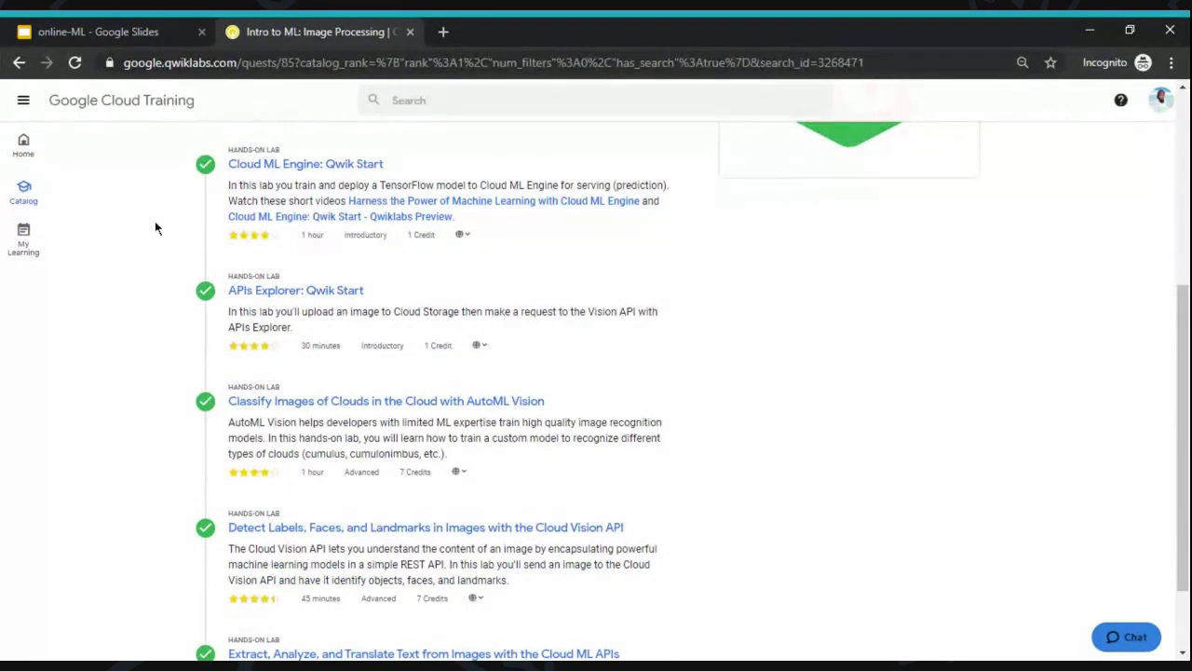
scroll(155, 228, up, 1)
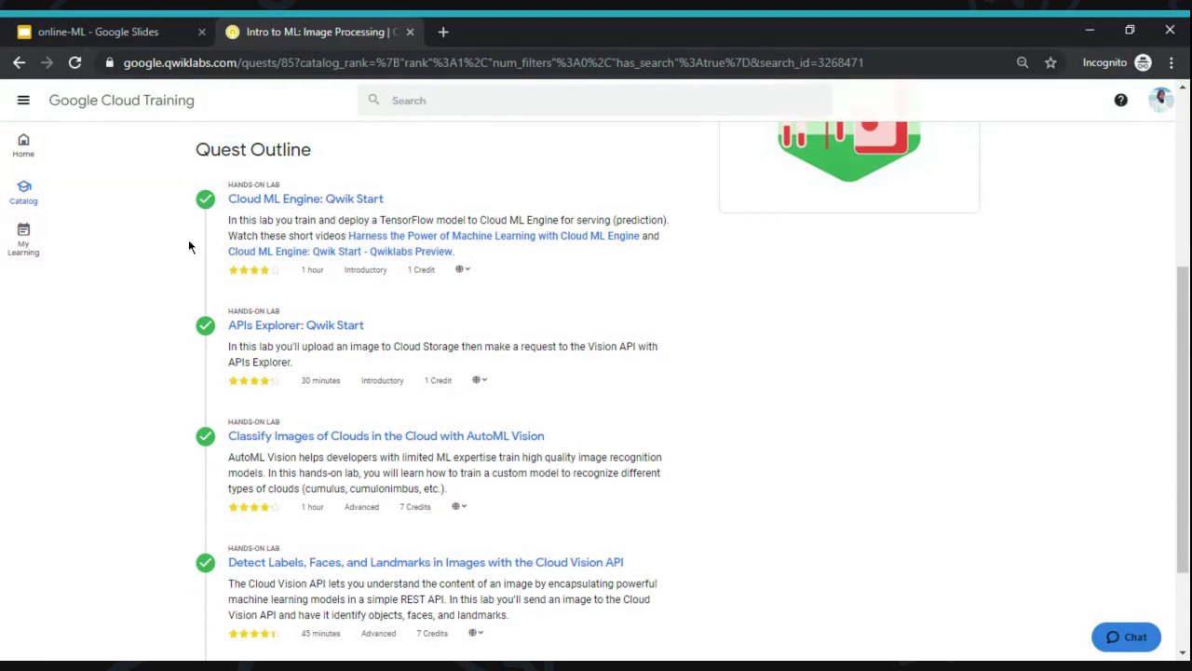
scroll(568, 270, up, 2)
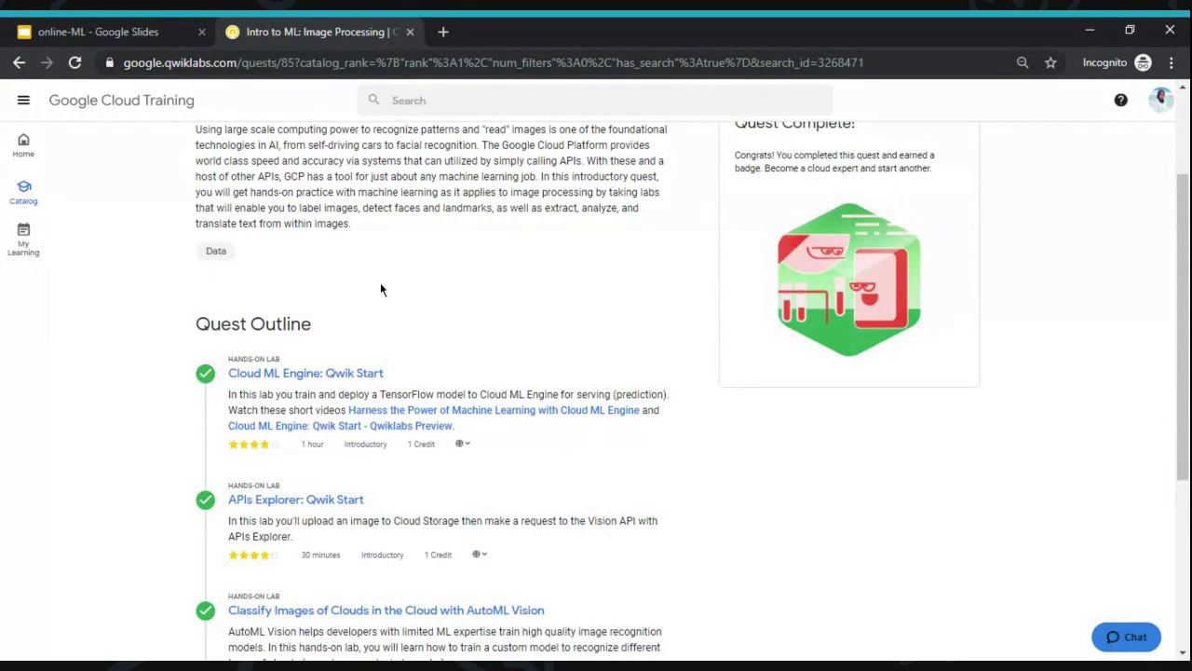
scroll(380, 285, up, 2)
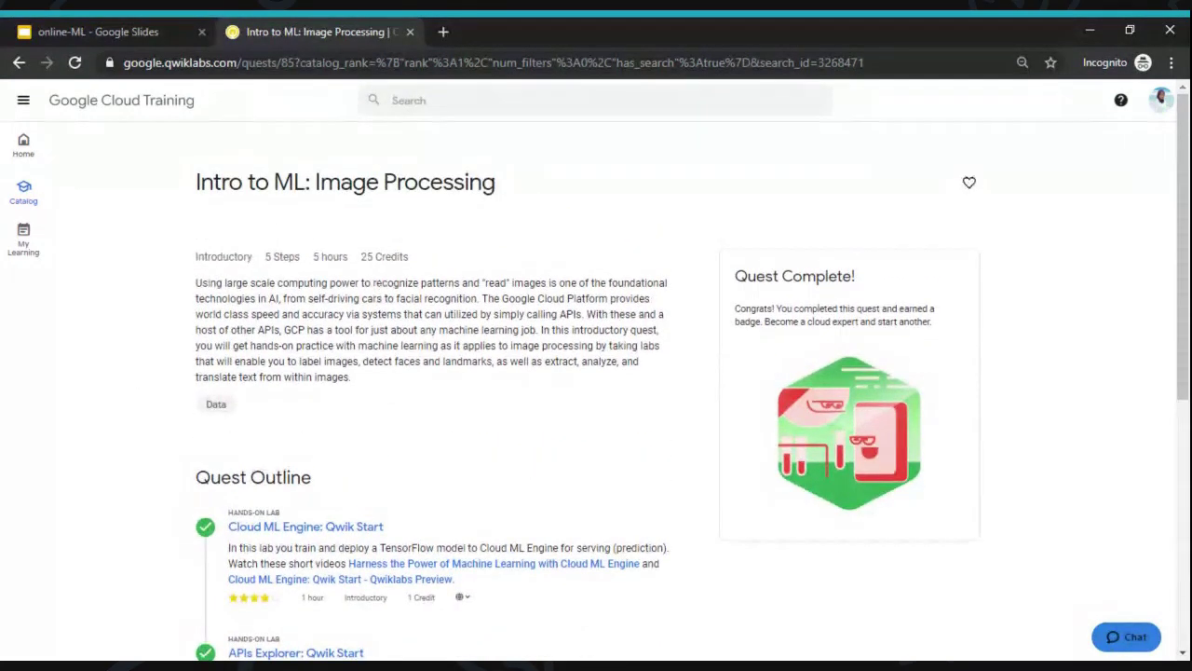
scroll(596, 391, down, 4)
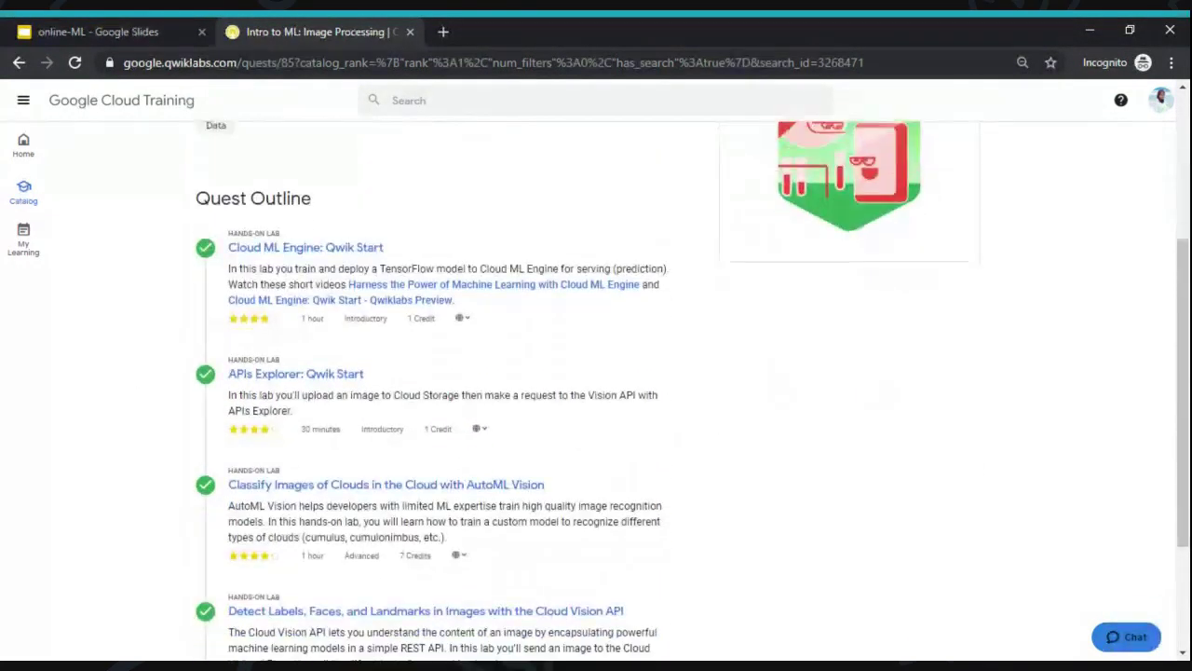
scroll(596, 386, down, 1)
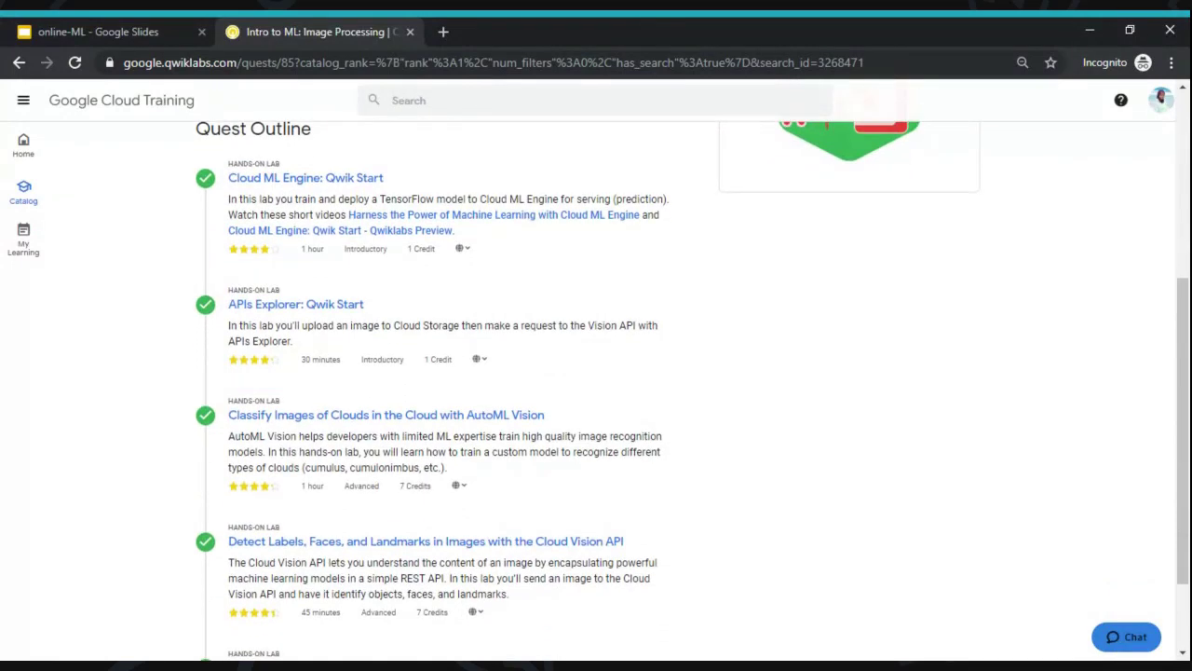
scroll(596, 391, down, 1)
scroll(361, 189, up, 1)
scroll(317, 160, down, 1)
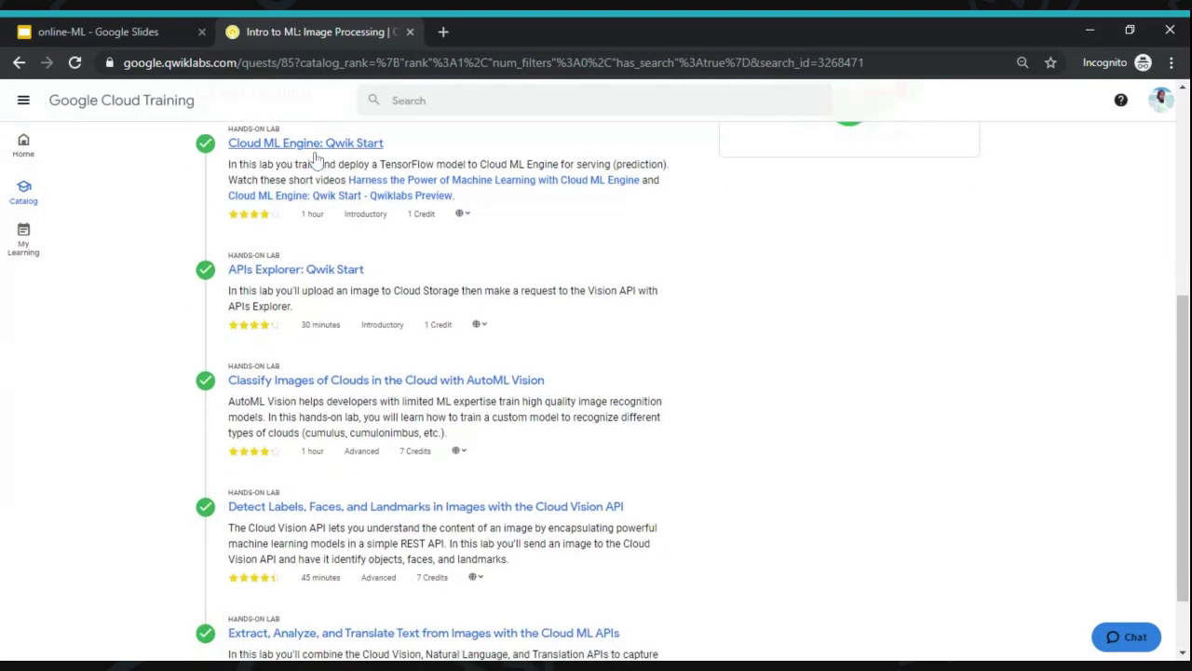
scroll(317, 160, down, 2)
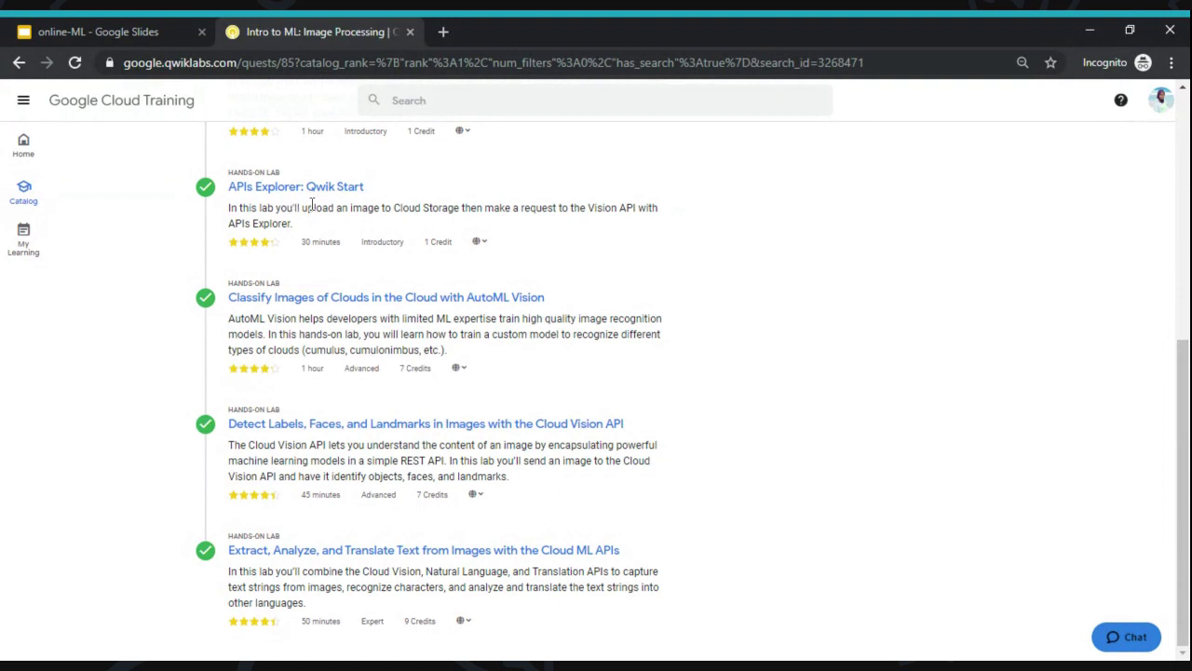
- Open the APIs Explorer: Qwik Start lab (GSP277) and read through its Overview and Setup sections
click(337, 189)
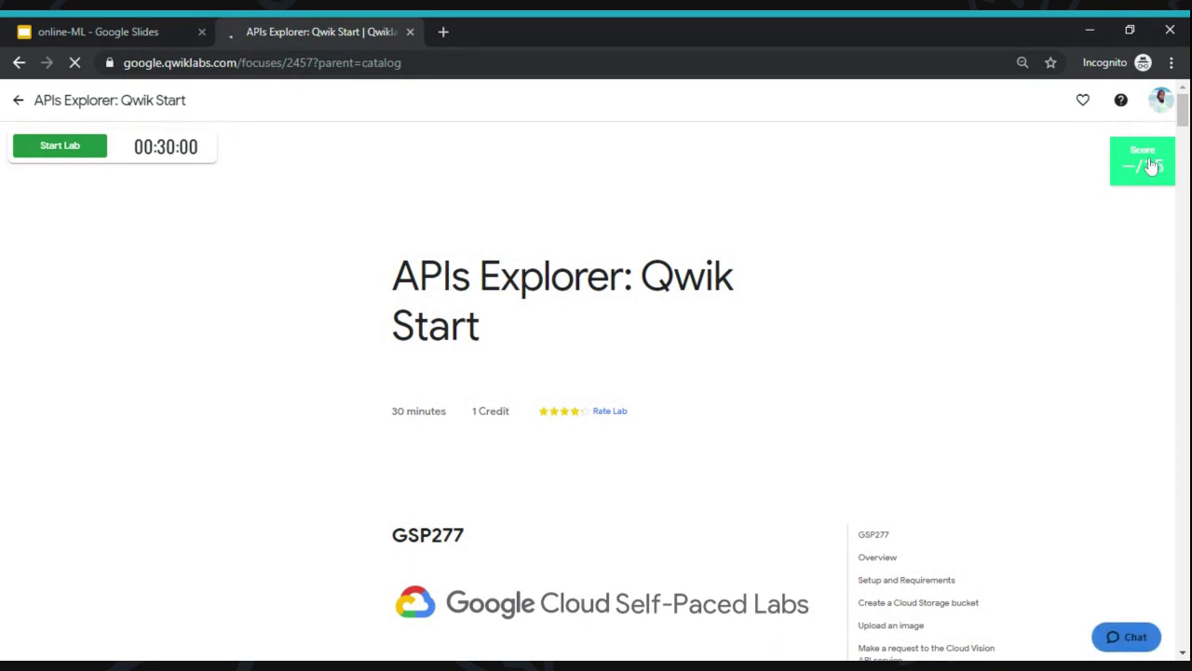
mouse_move(1152, 165)
scroll(383, 261, down, 3)
scroll(596, 373, down, 4)
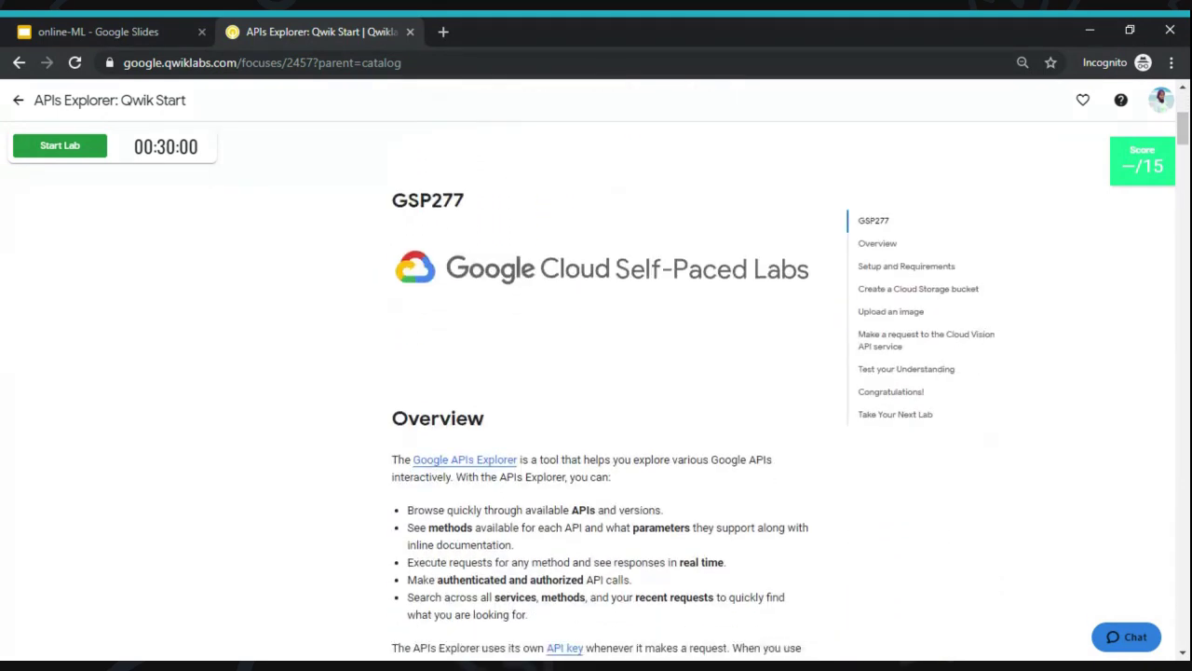
scroll(596, 372, down, 1)
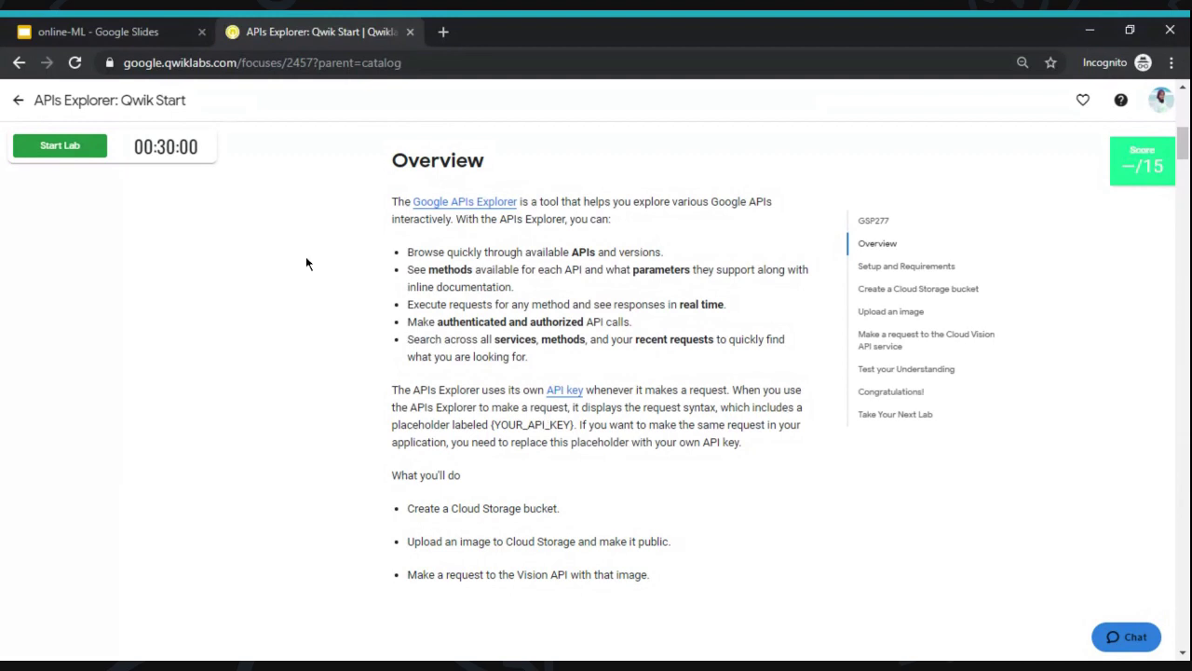
scroll(306, 264, up, 1)
scroll(596, 373, down, 3)
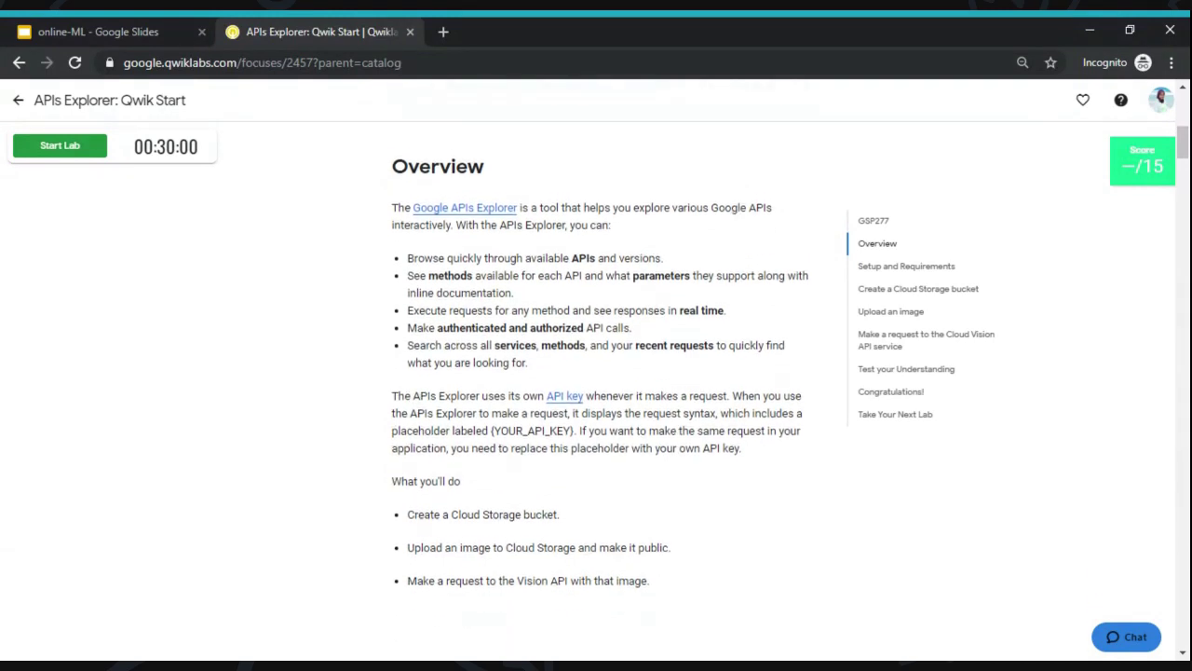
scroll(360, 252, down, 2)
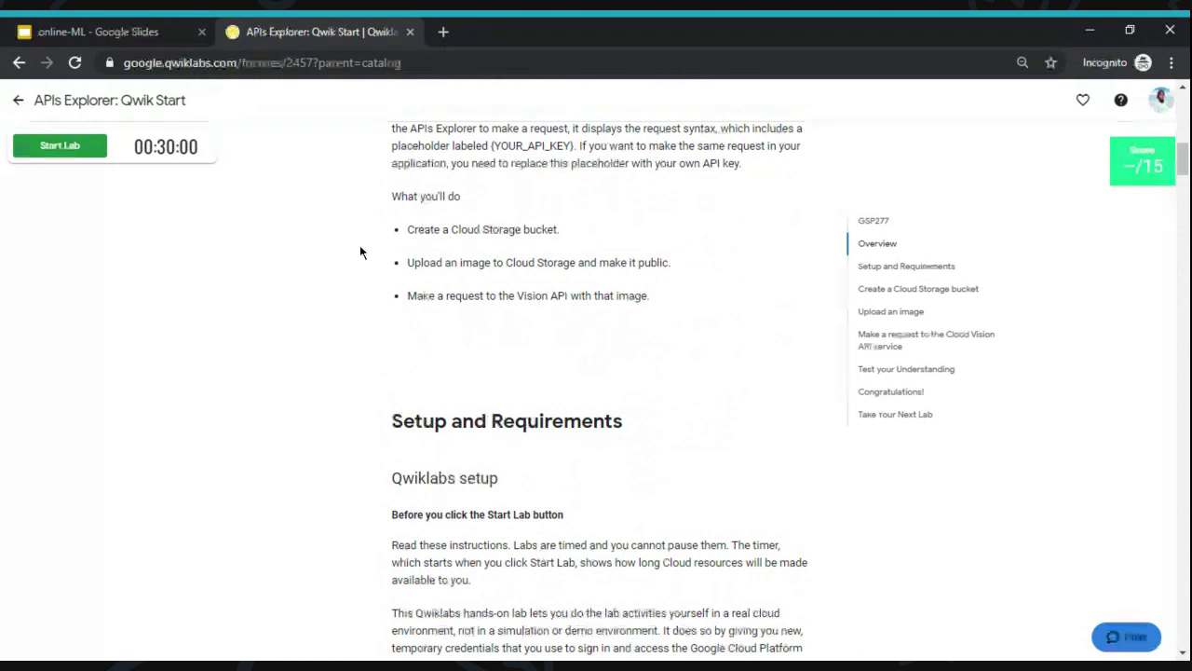
scroll(361, 252, down, 3)
scroll(403, 269, down, 1)
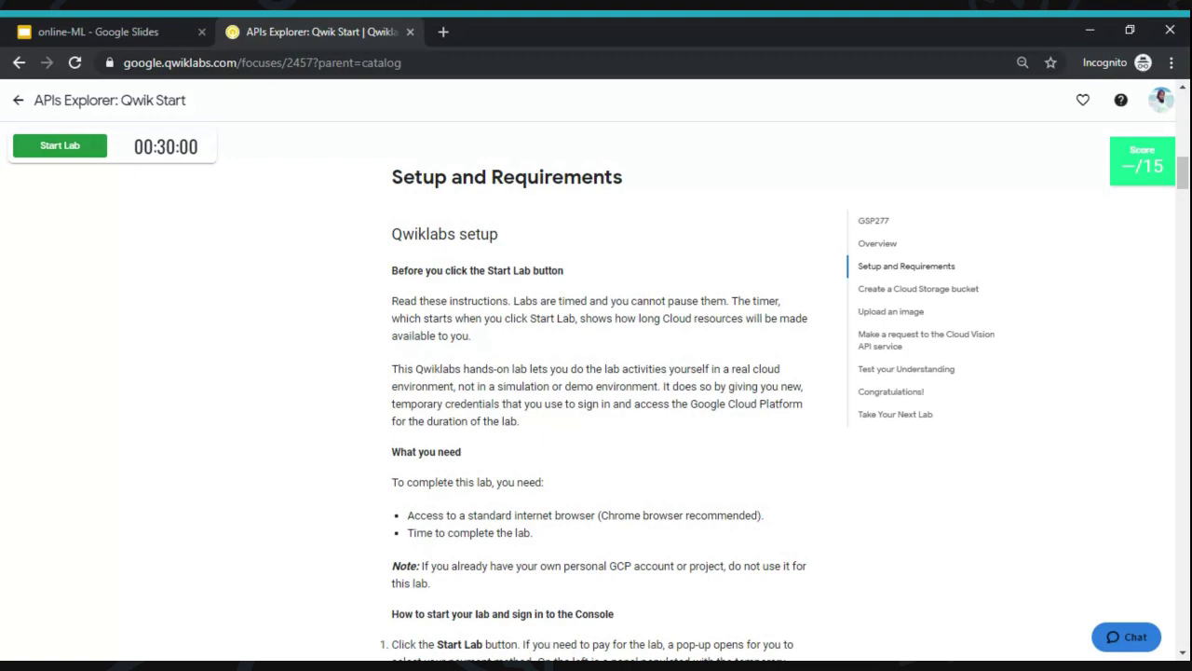
scroll(596, 401, down, 2)
scroll(596, 400, down, 3)
scroll(596, 401, down, 5)
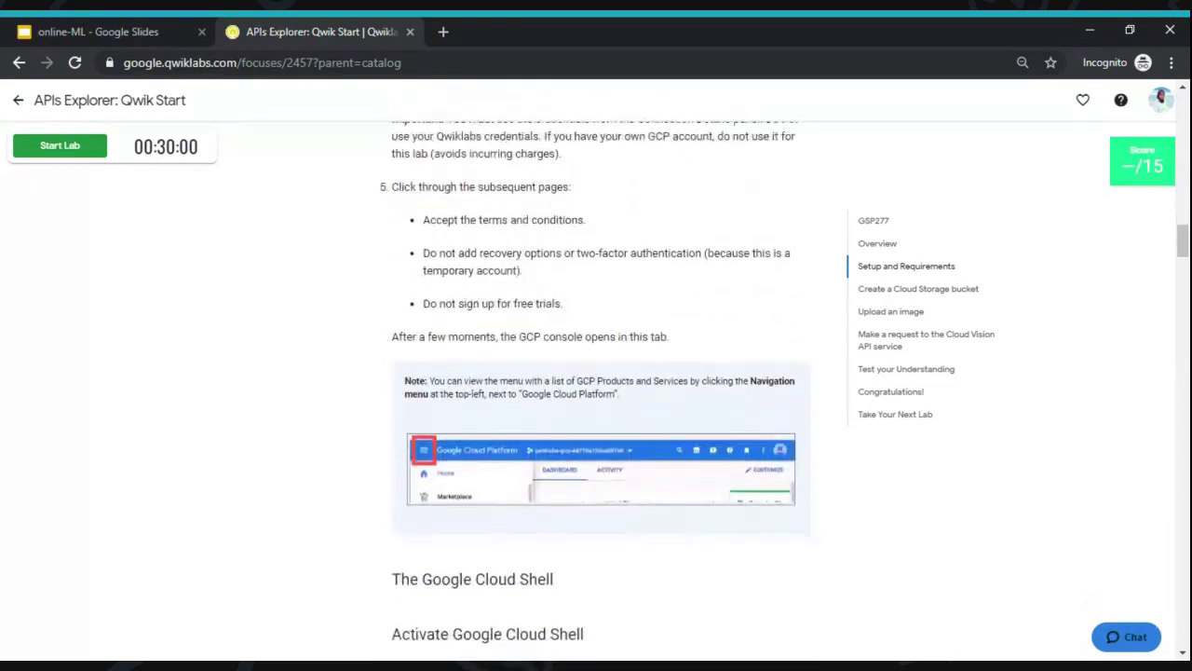
scroll(596, 401, down, 5)
scroll(596, 400, up, 7)
scroll(596, 400, up, 10)
scroll(596, 401, up, 10)
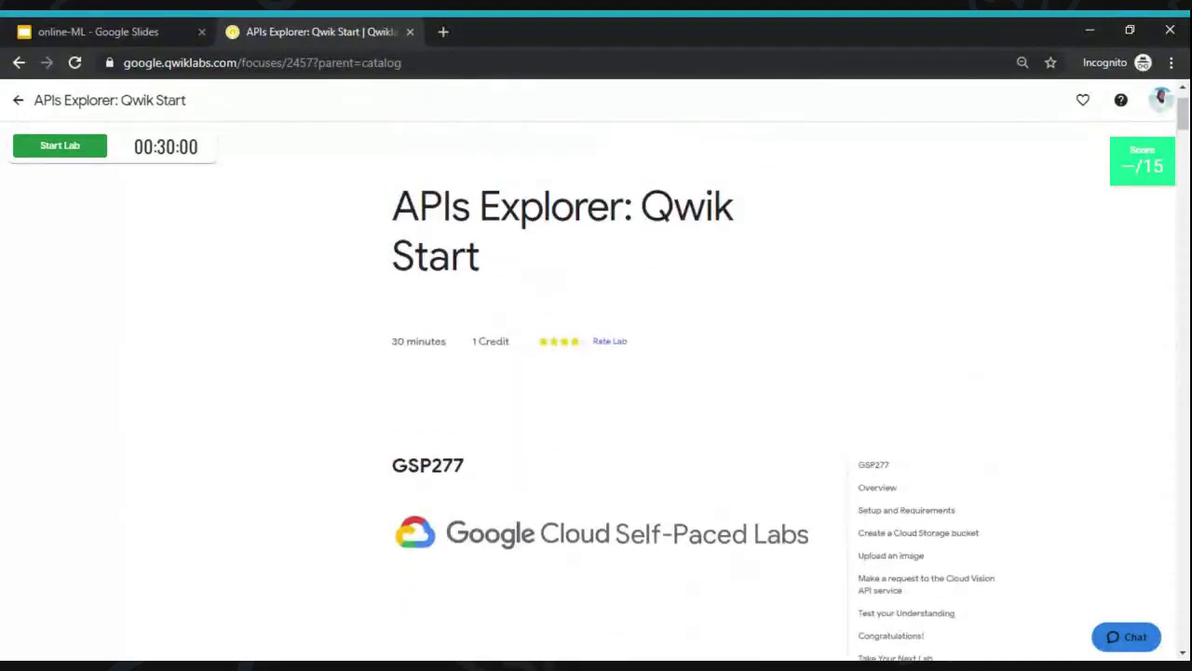
scroll(596, 401, up, 2)
scroll(596, 400, down, 4)
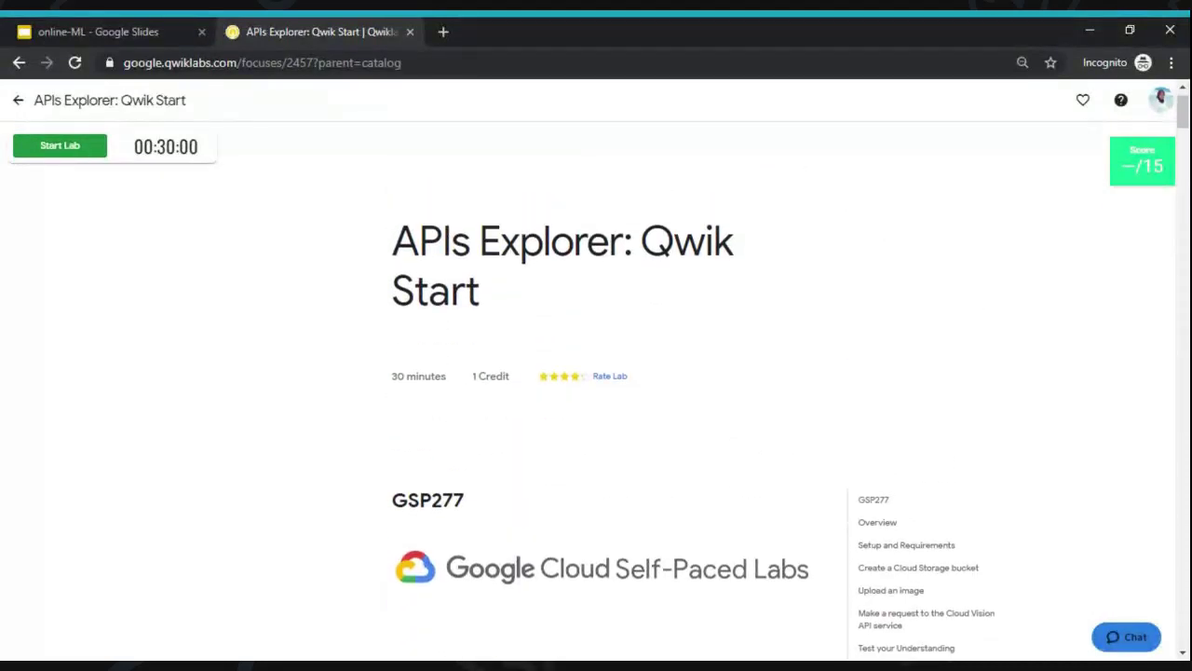
scroll(596, 401, down, 8)
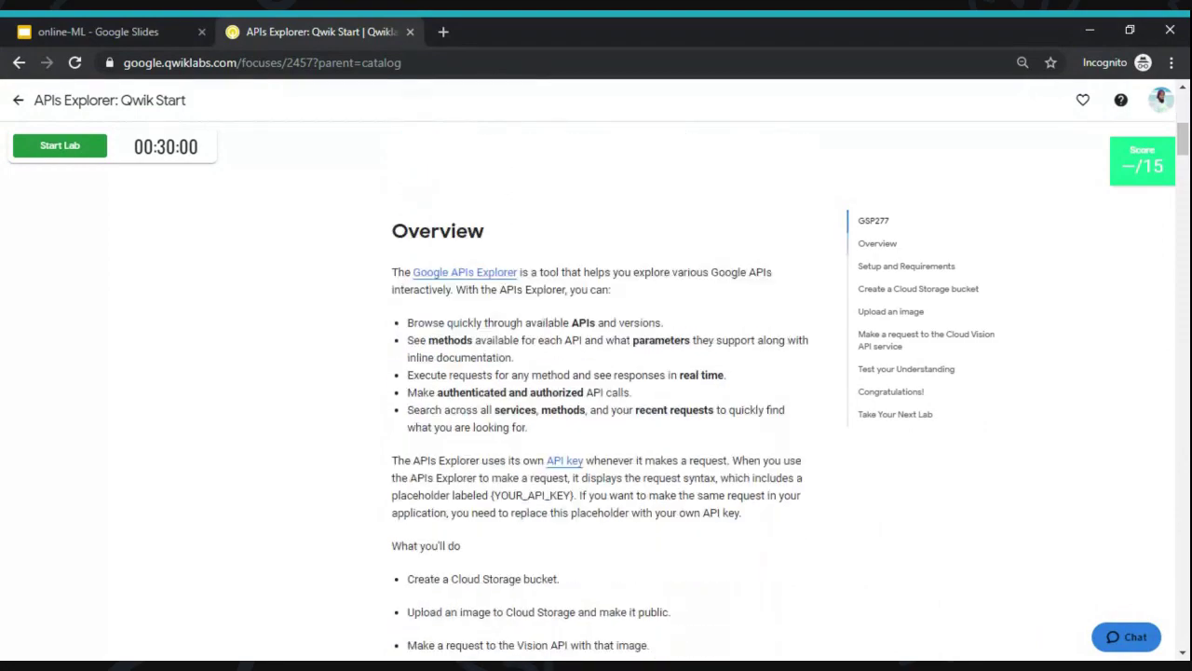
scroll(597, 401, down, 3)
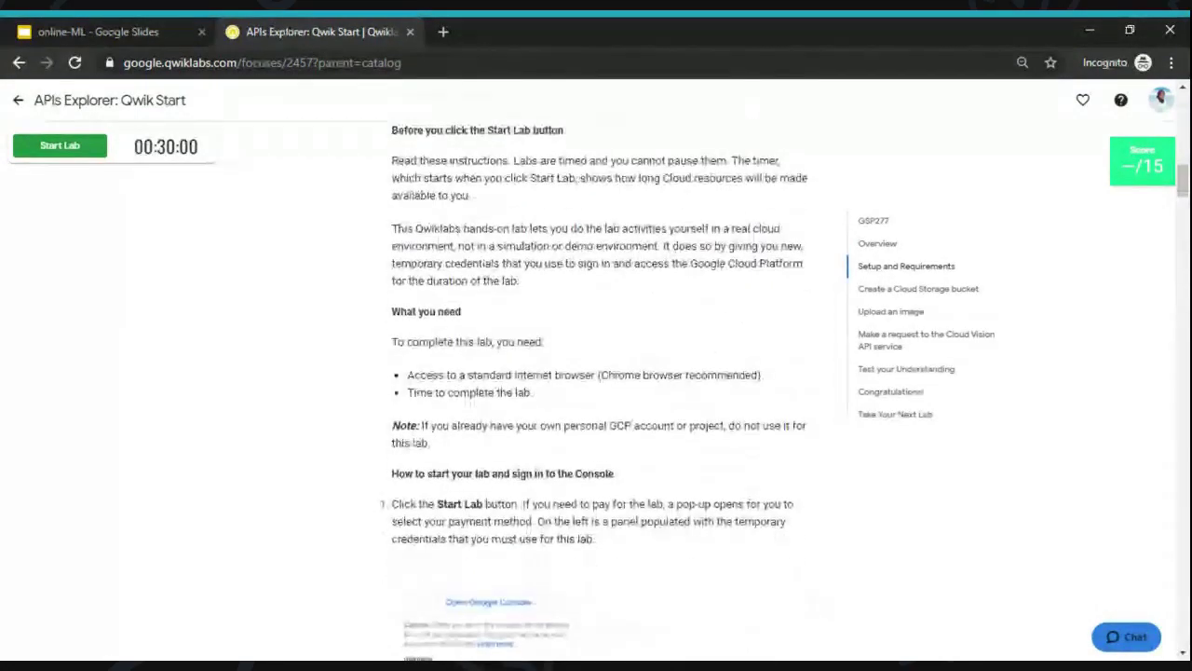
scroll(597, 401, up, 1)
scroll(348, 295, up, 5)
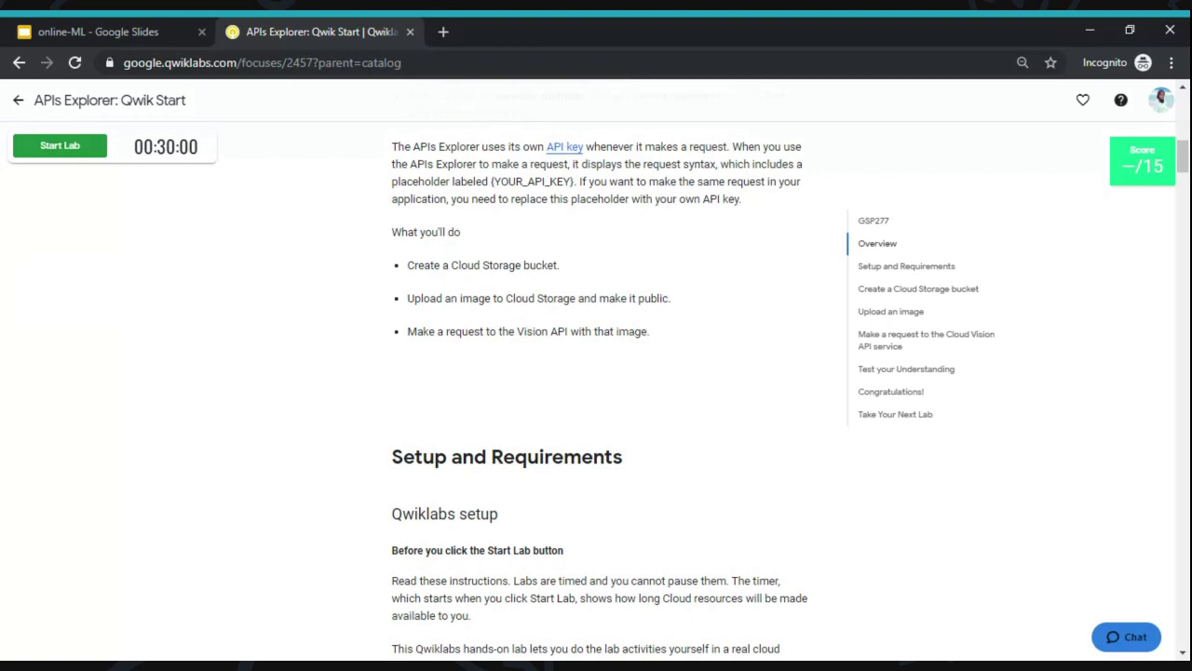
scroll(596, 392, down, 4)
scroll(596, 391, down, 3)
scroll(596, 391, up, 4)
scroll(596, 391, up, 10)
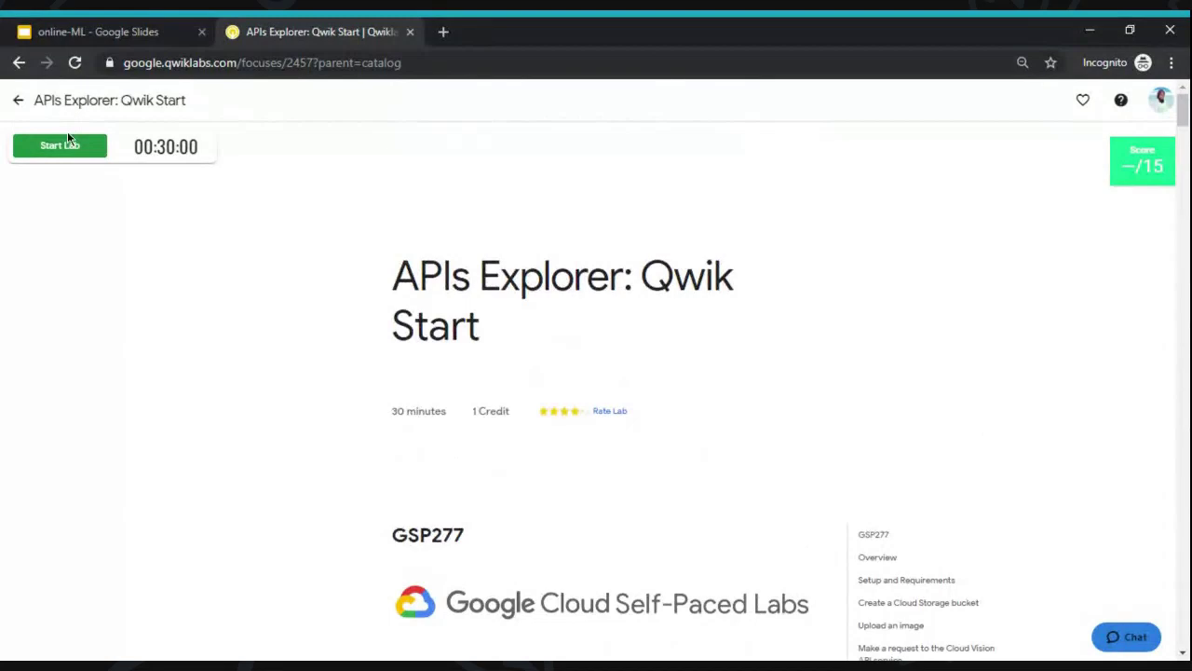
- Try starting the lab on the subscription, dismiss the one-lab-at-a-time error, and return to the quest
click(70, 145)
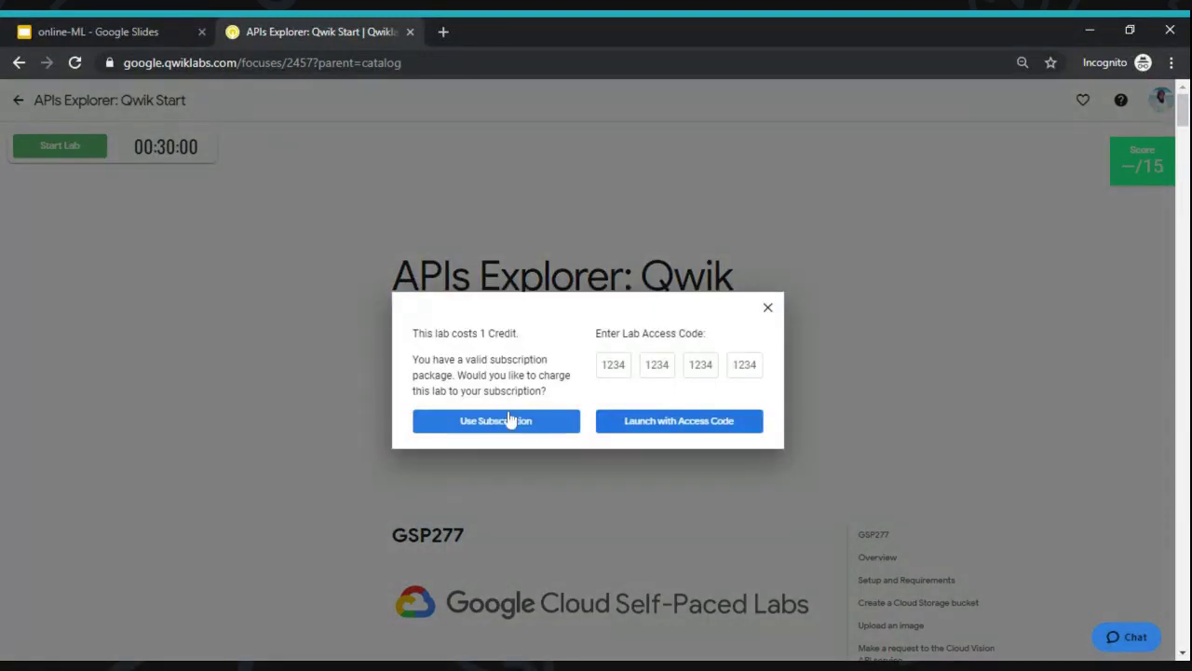
click(498, 421)
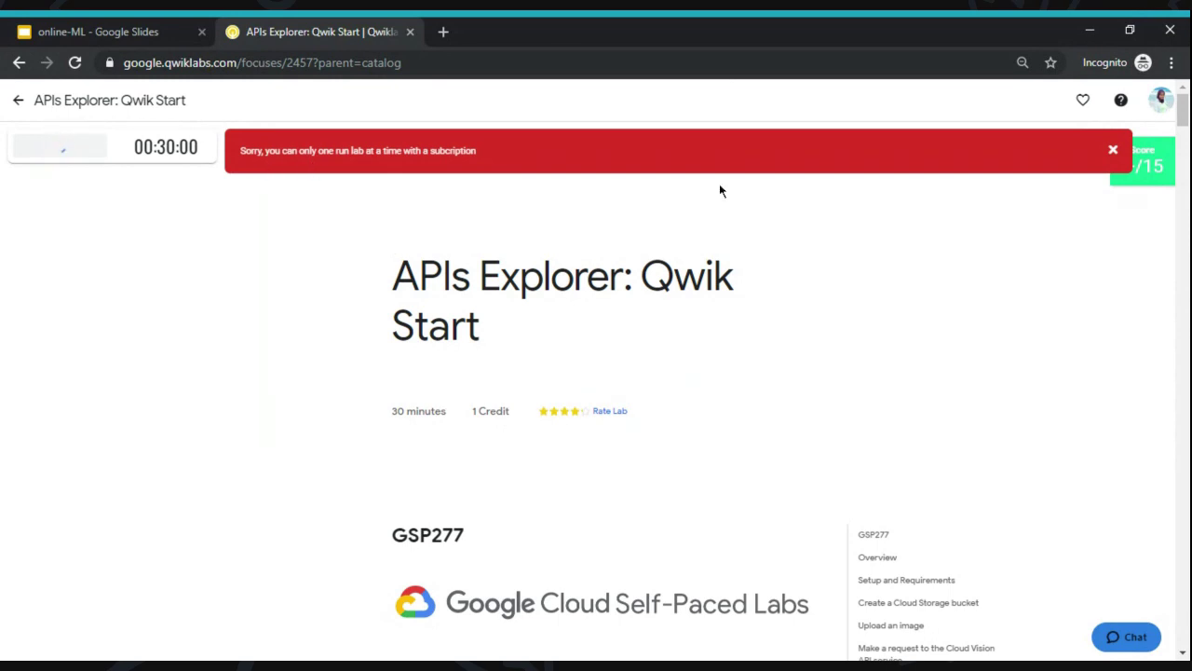
click(1112, 149)
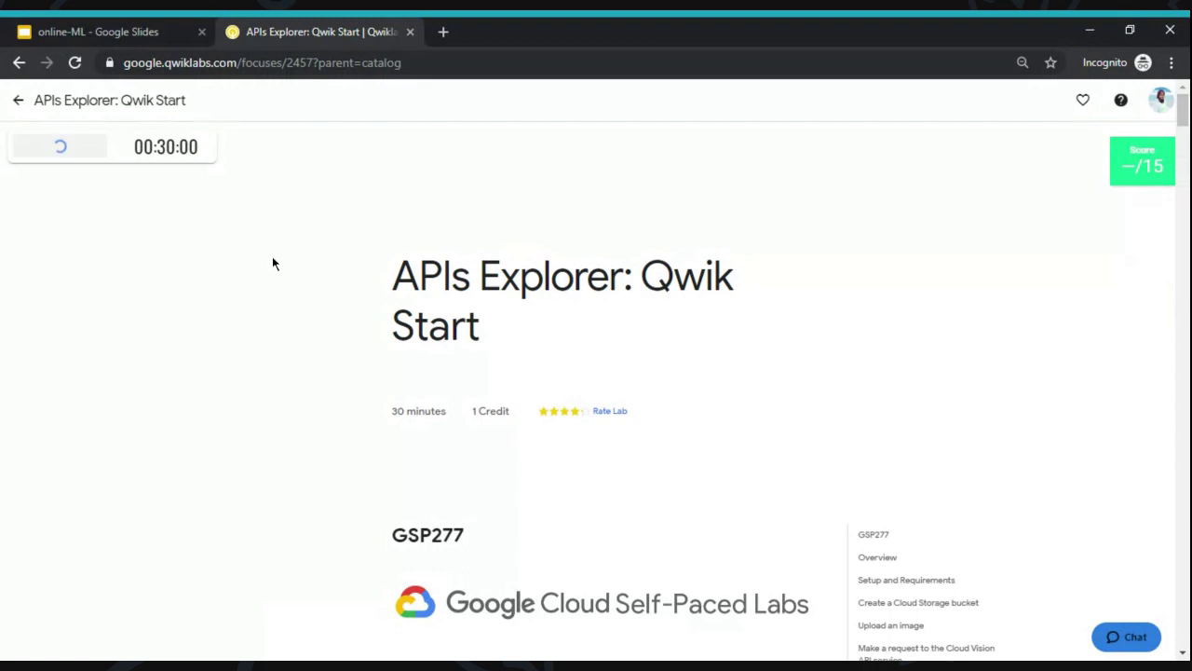
click(19, 100)
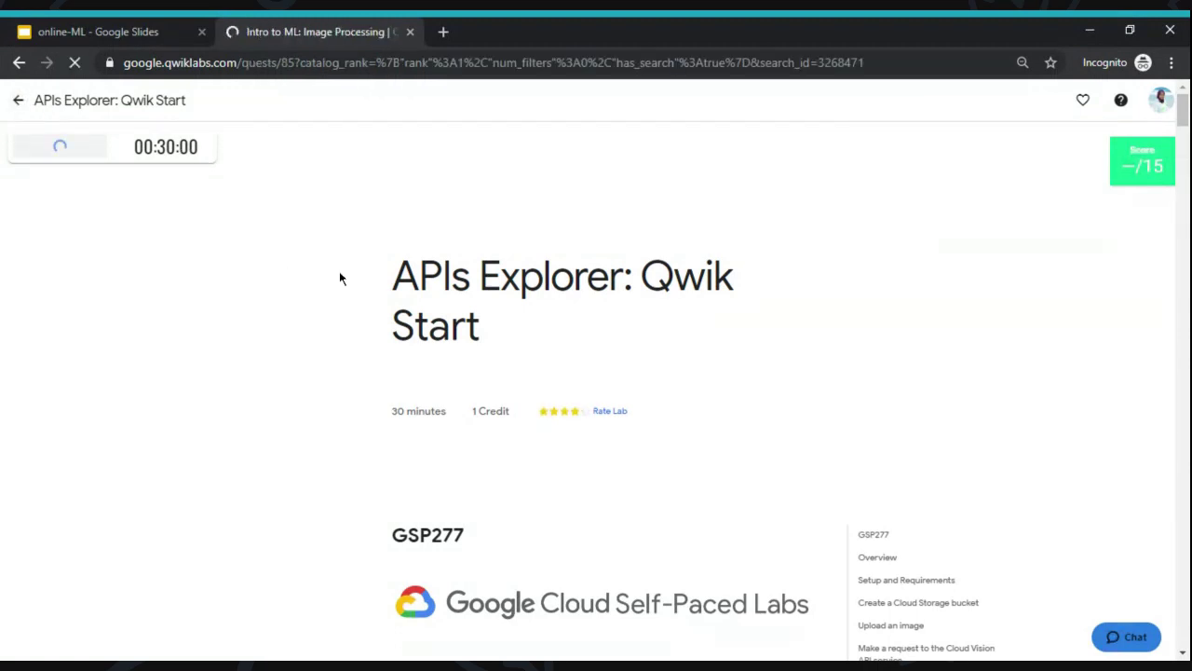
- Reopen APIs Explorer: Qwik Start from the quest and start it using the subscription
scroll(334, 312, down, 4)
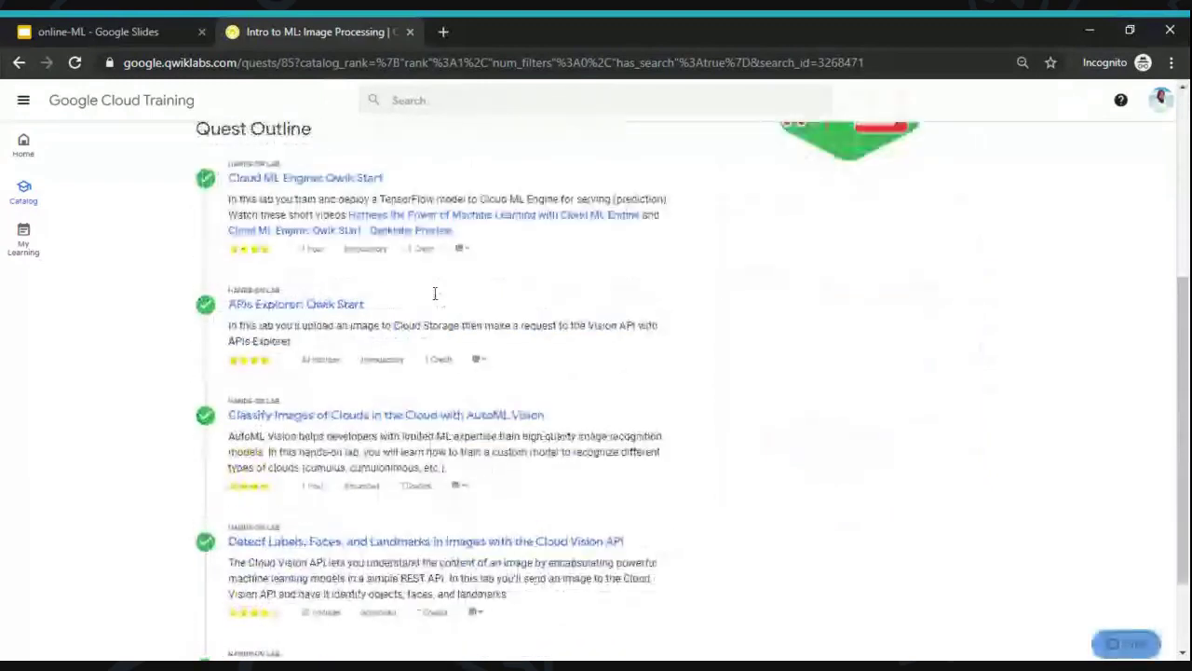
click(334, 307)
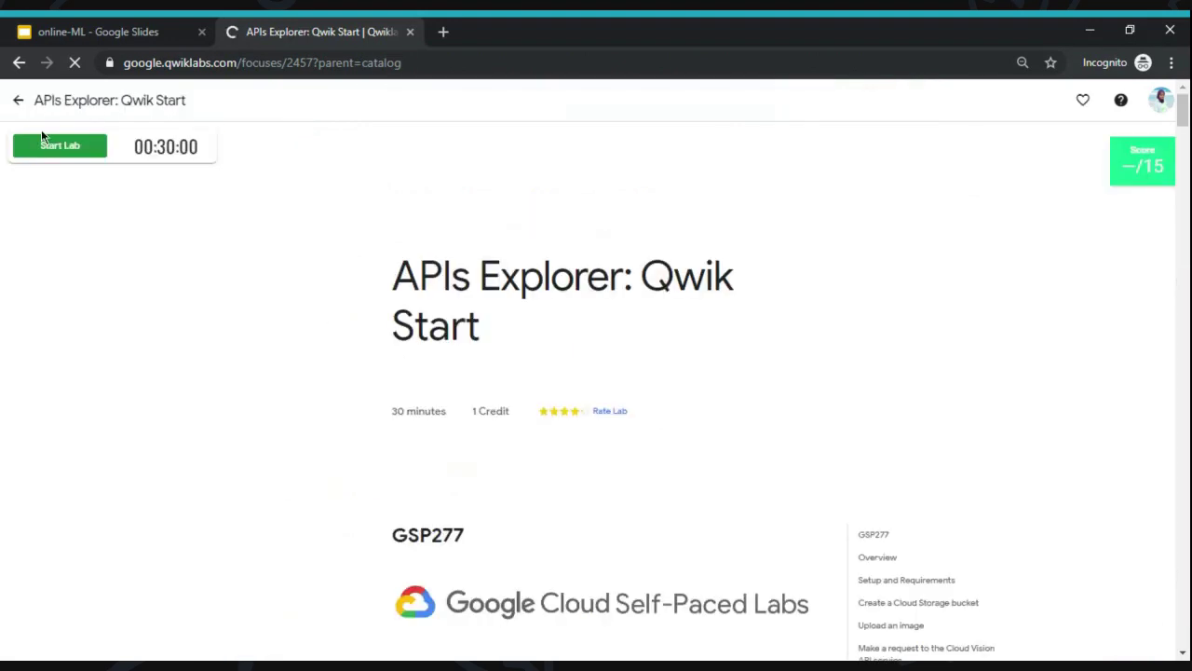
click(60, 155)
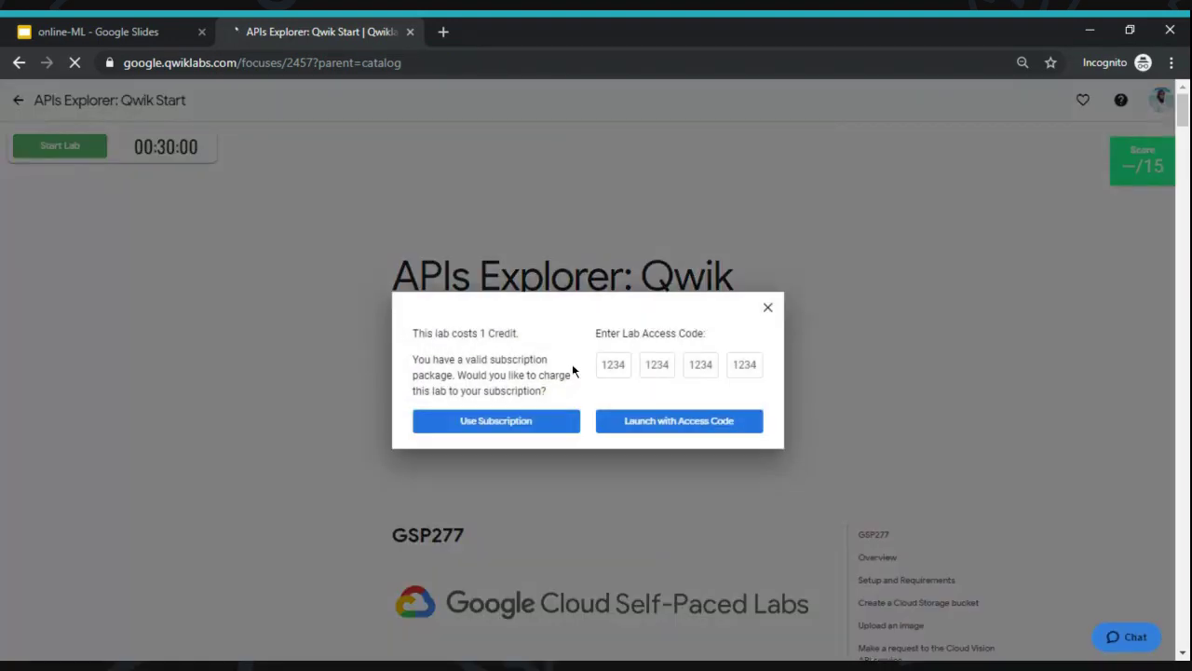
click(515, 424)
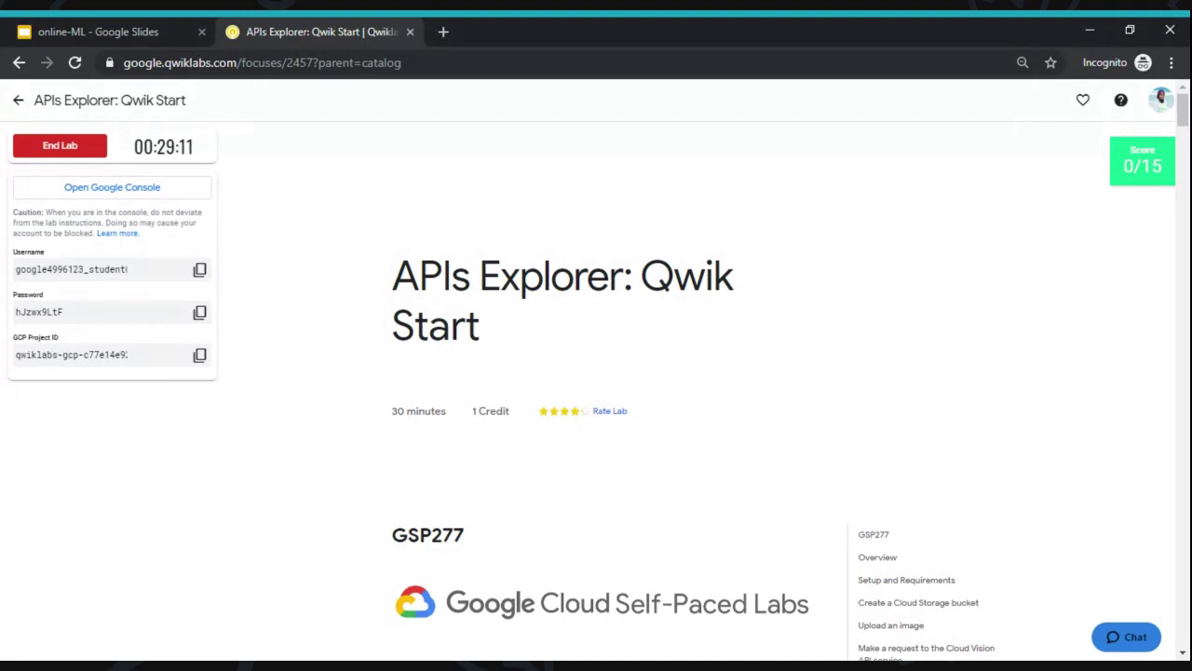
- Open the Cloud console and submit the copied lab username on the Google sign-in page
click(173, 191)
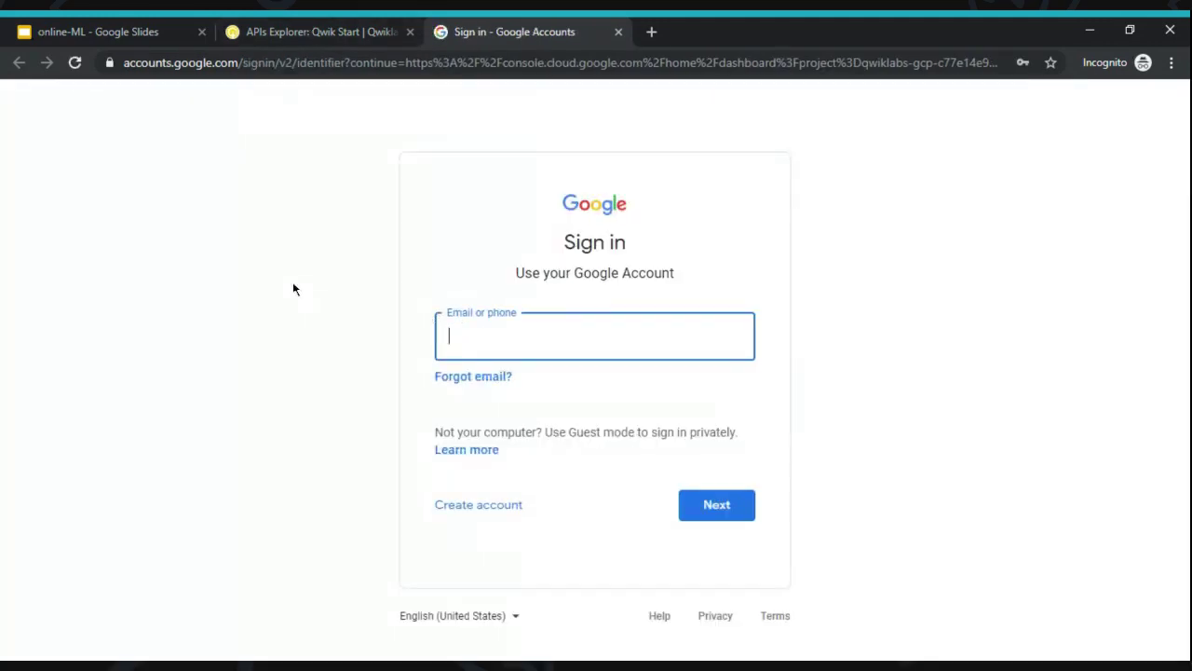
click(302, 28)
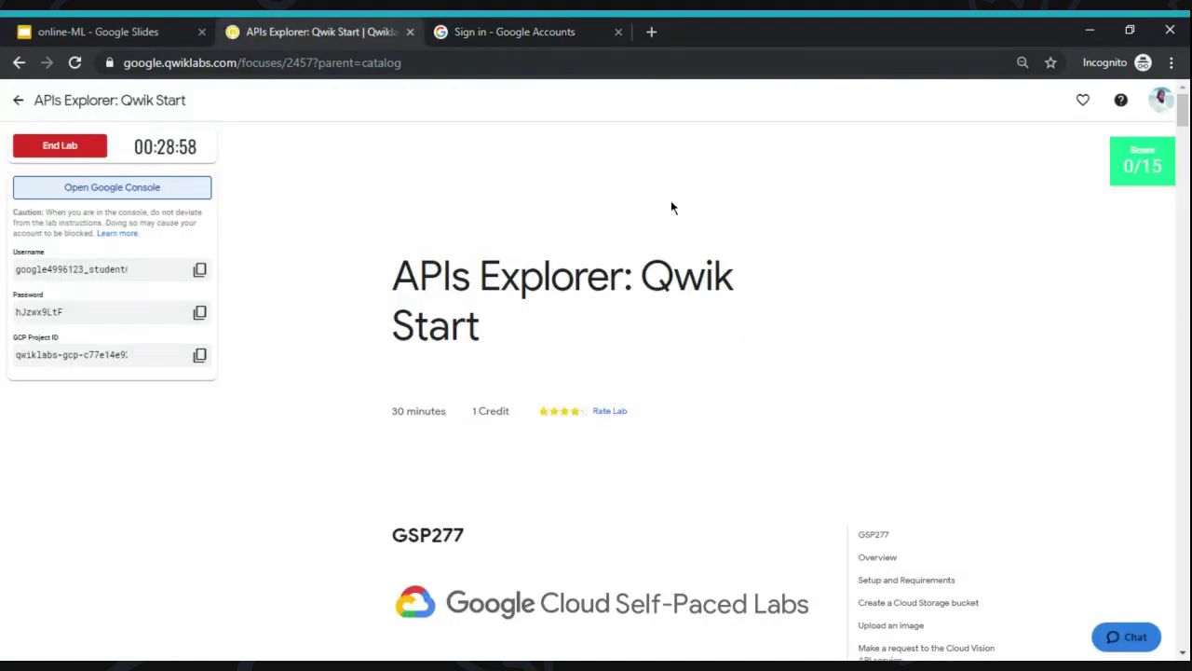
click(491, 31)
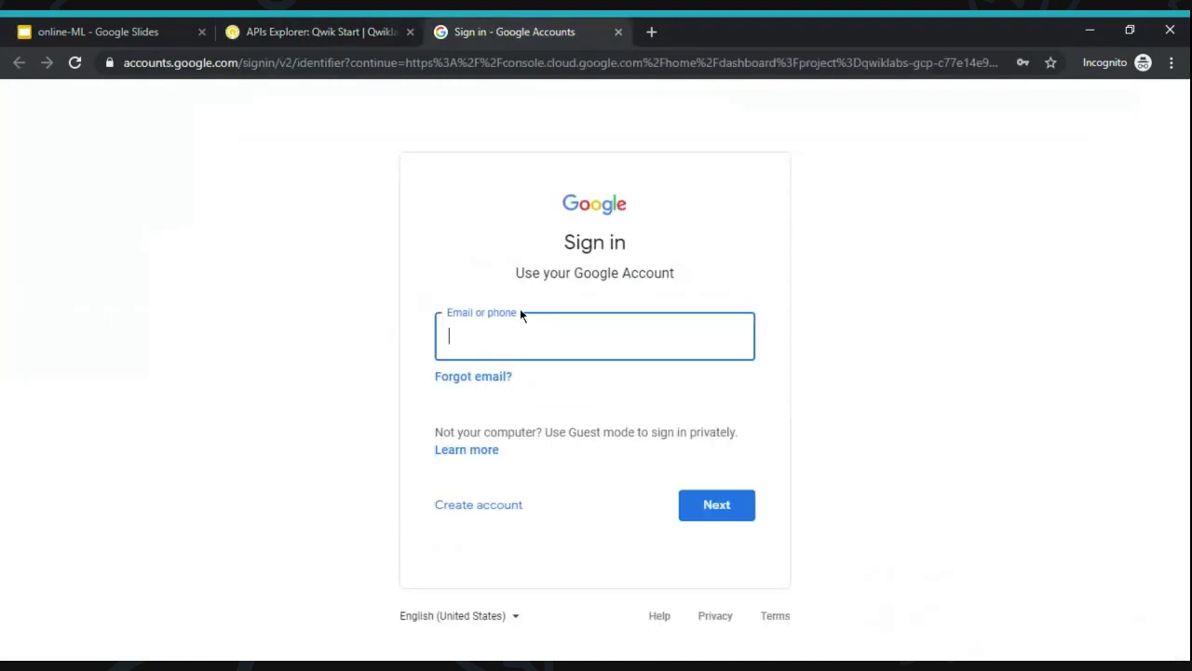
click(315, 30)
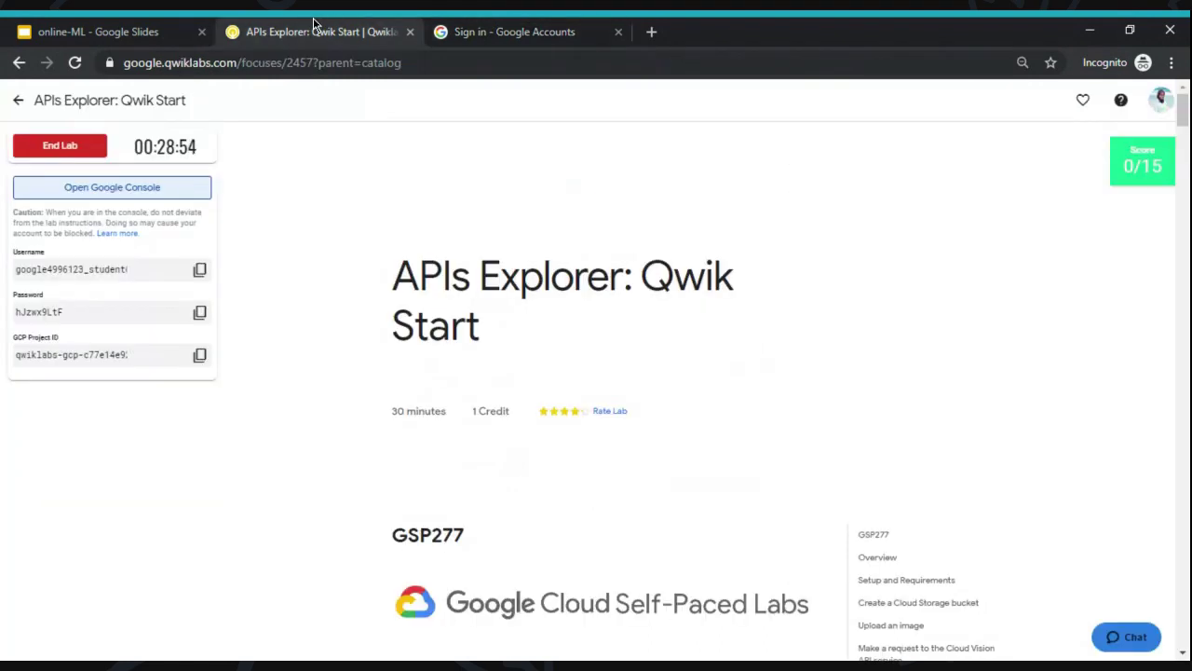
click(200, 270)
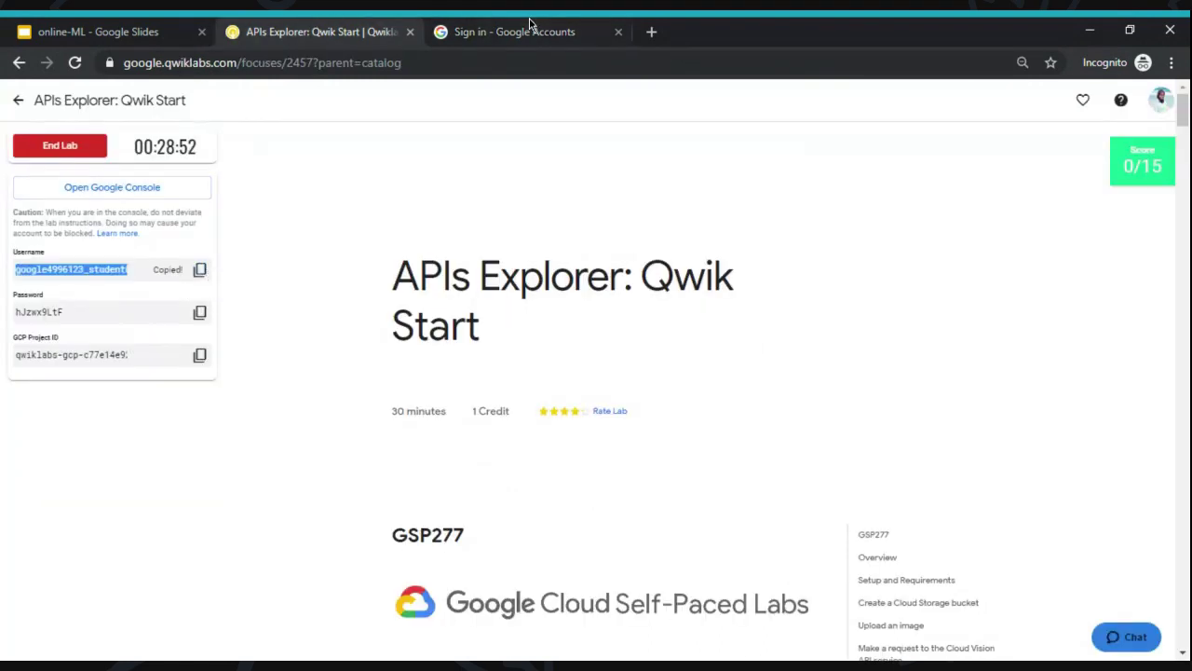
click(540, 28)
key(ctrl+v)
key(Return)
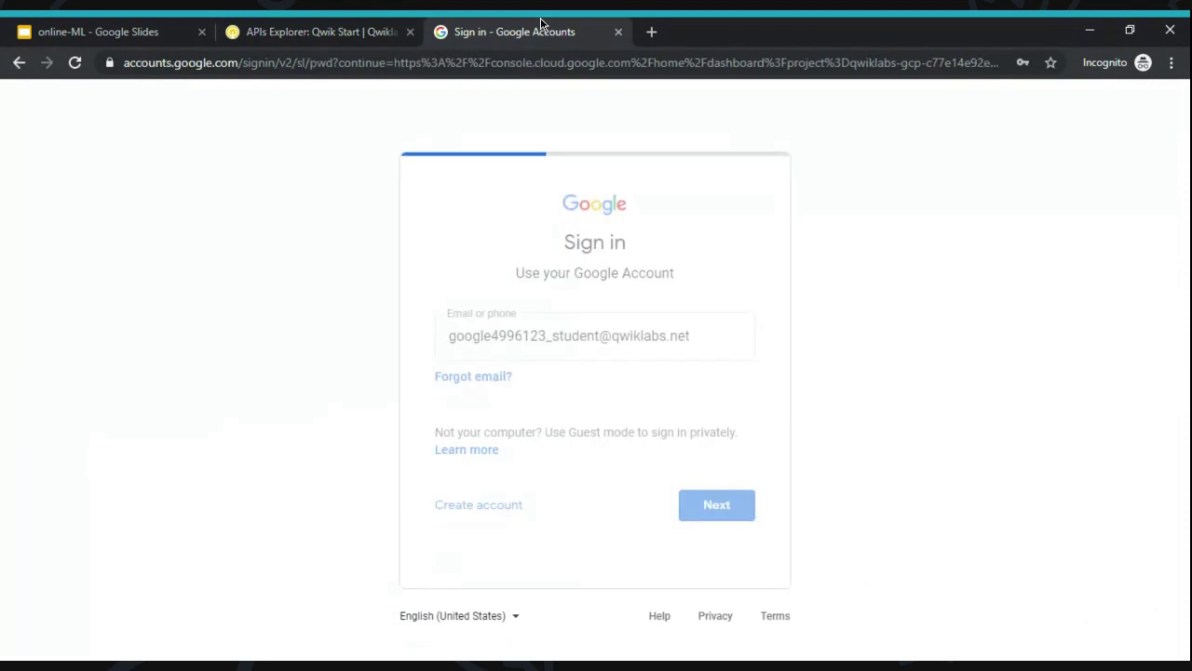
- Paste the copied lab password to finish signing in and reach the new-account welcome page
click(382, 31)
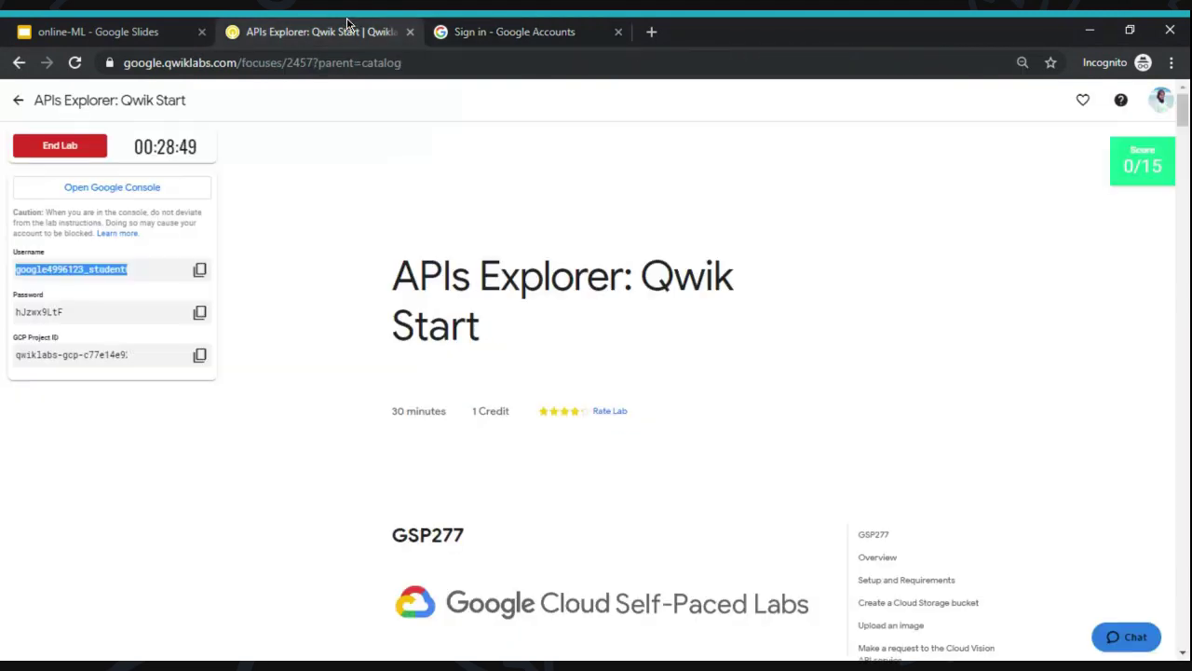
click(200, 312)
click(502, 25)
key(ctrl+v)
key(Return)
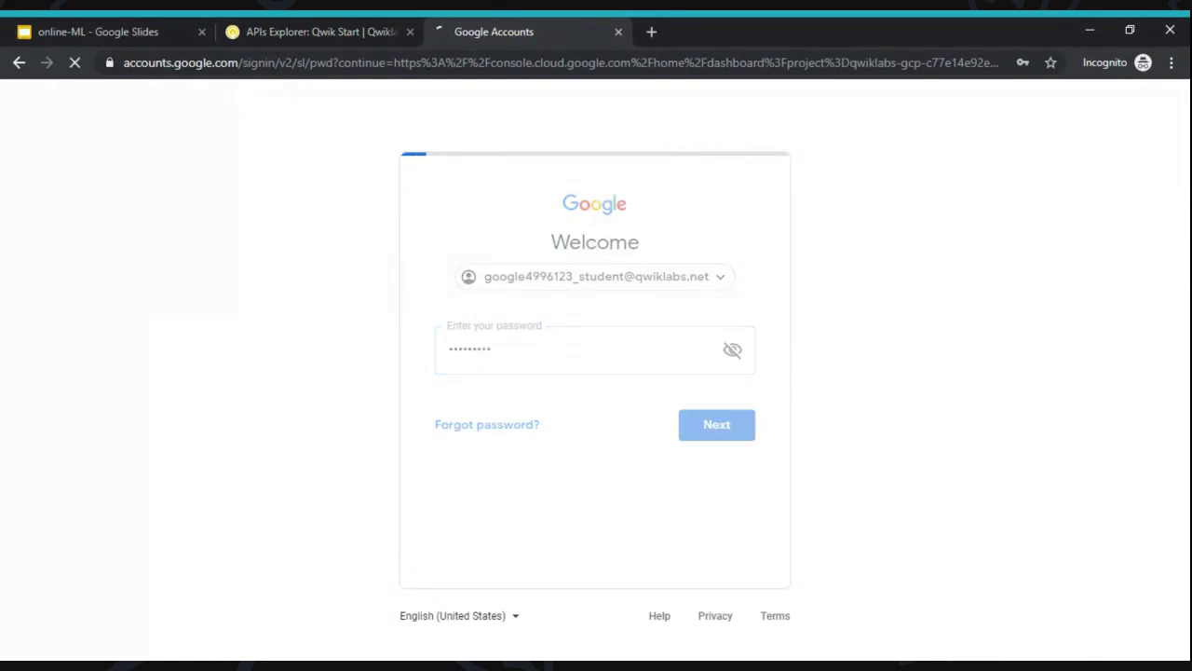
click(317, 30)
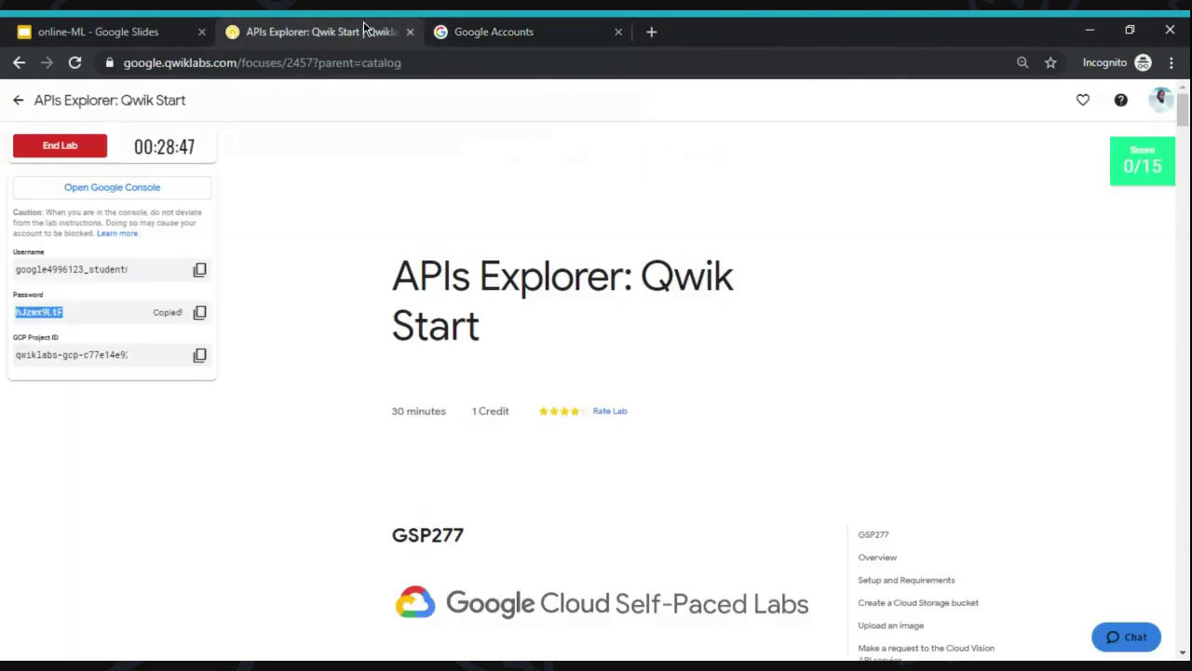
click(415, 252)
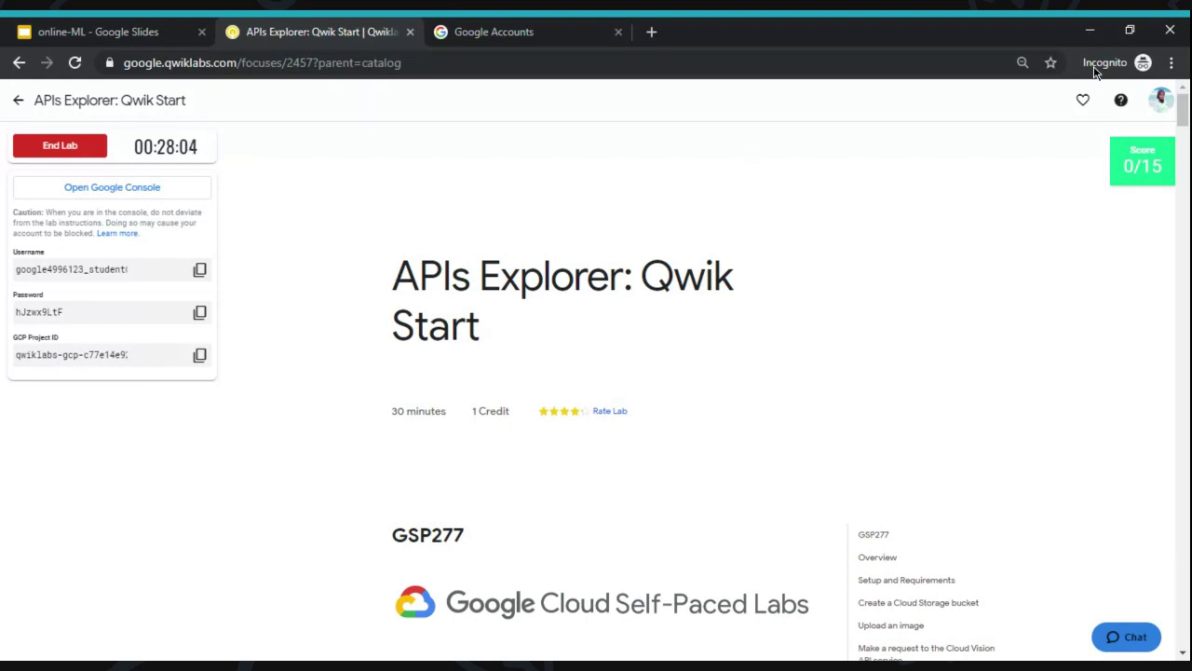
click(533, 28)
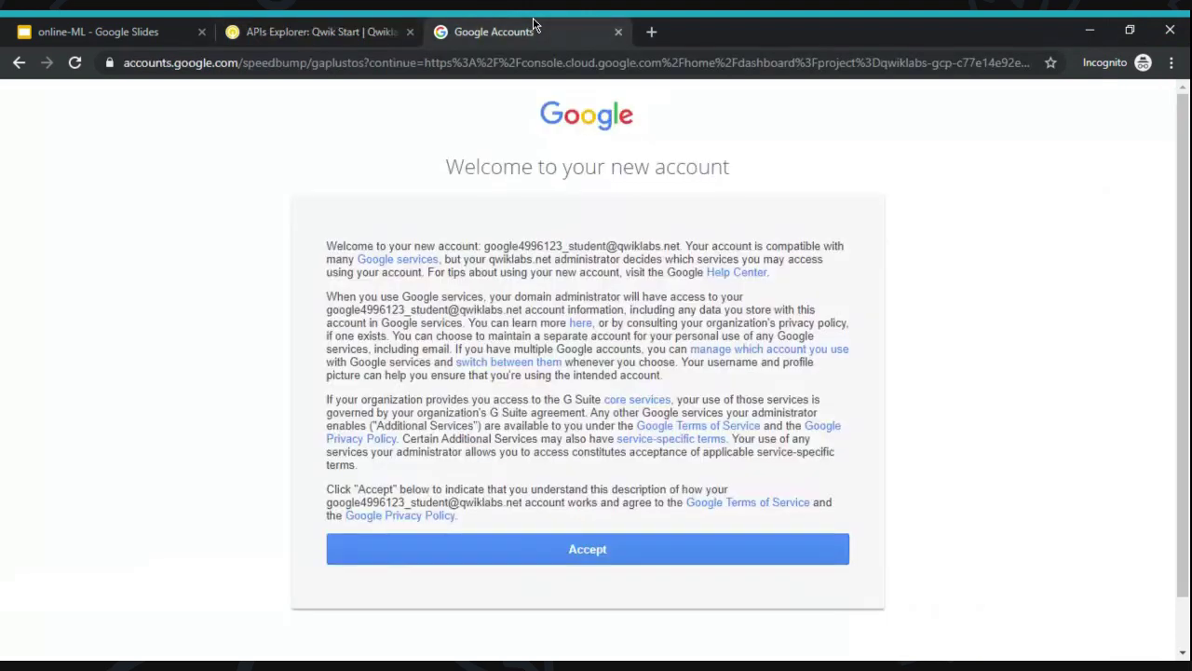
- Accept the new account's terms, skip recovery options, and switch to the loading Cloud Console
click(581, 547)
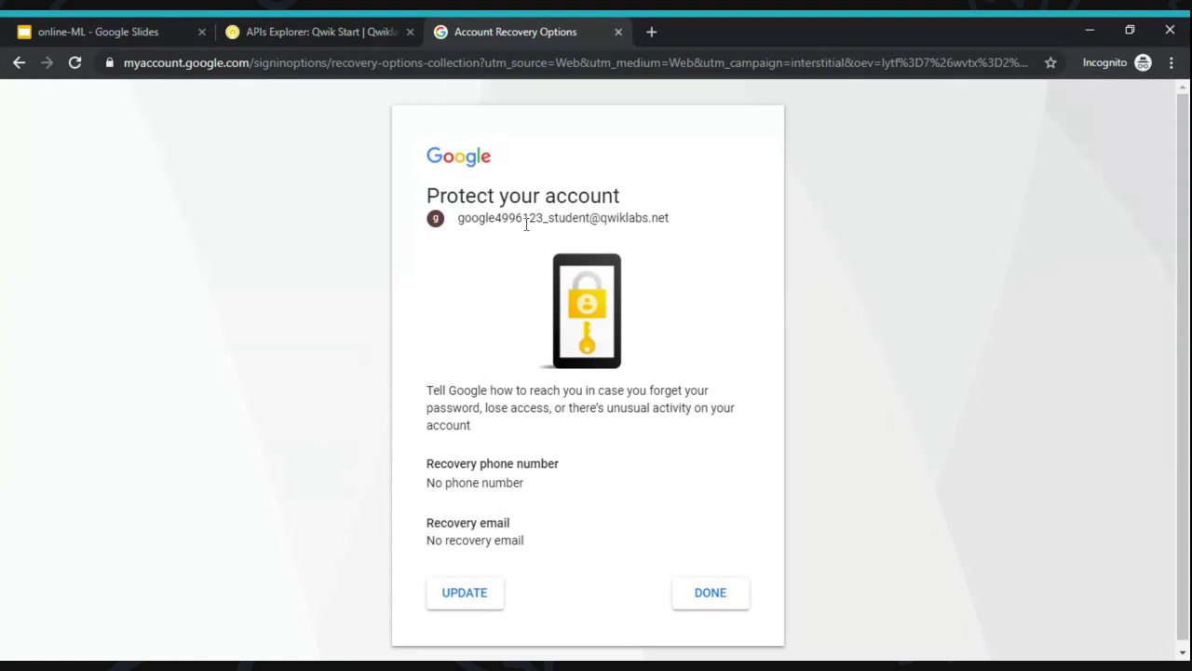
click(712, 602)
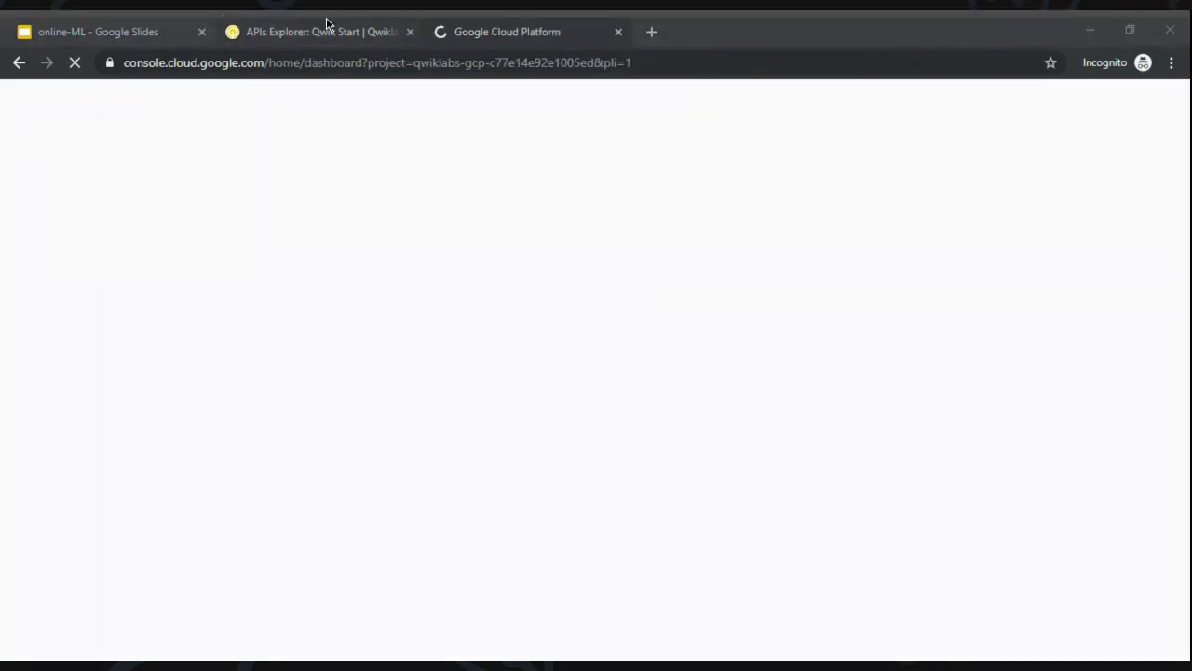
click(325, 22)
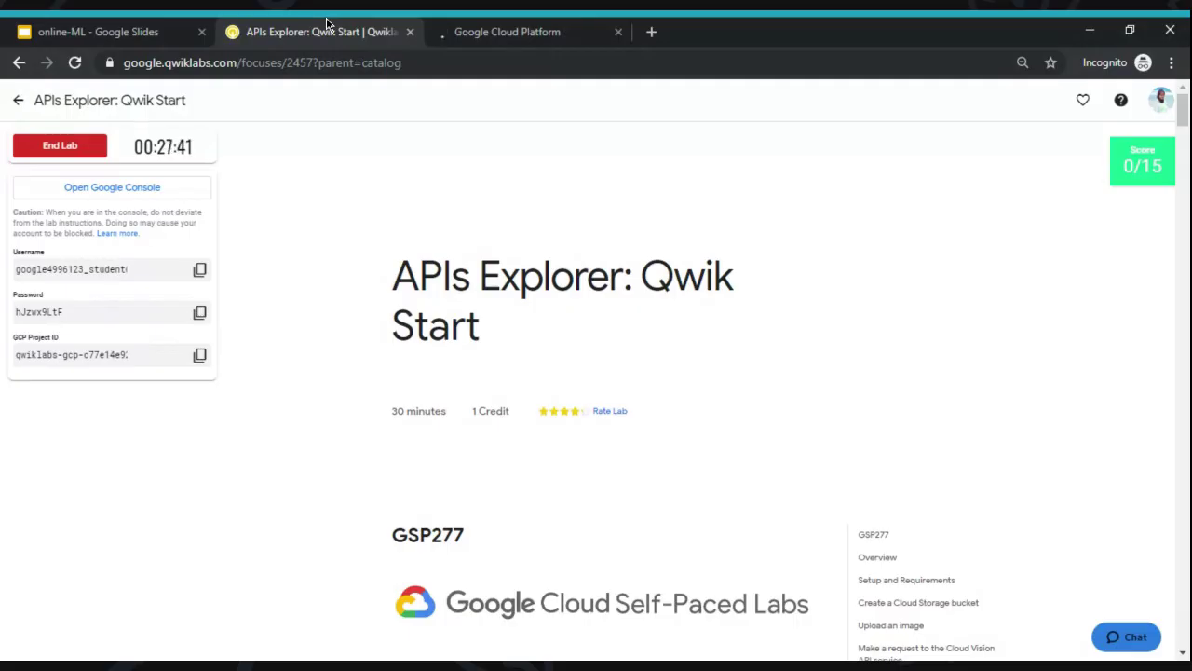
click(523, 25)
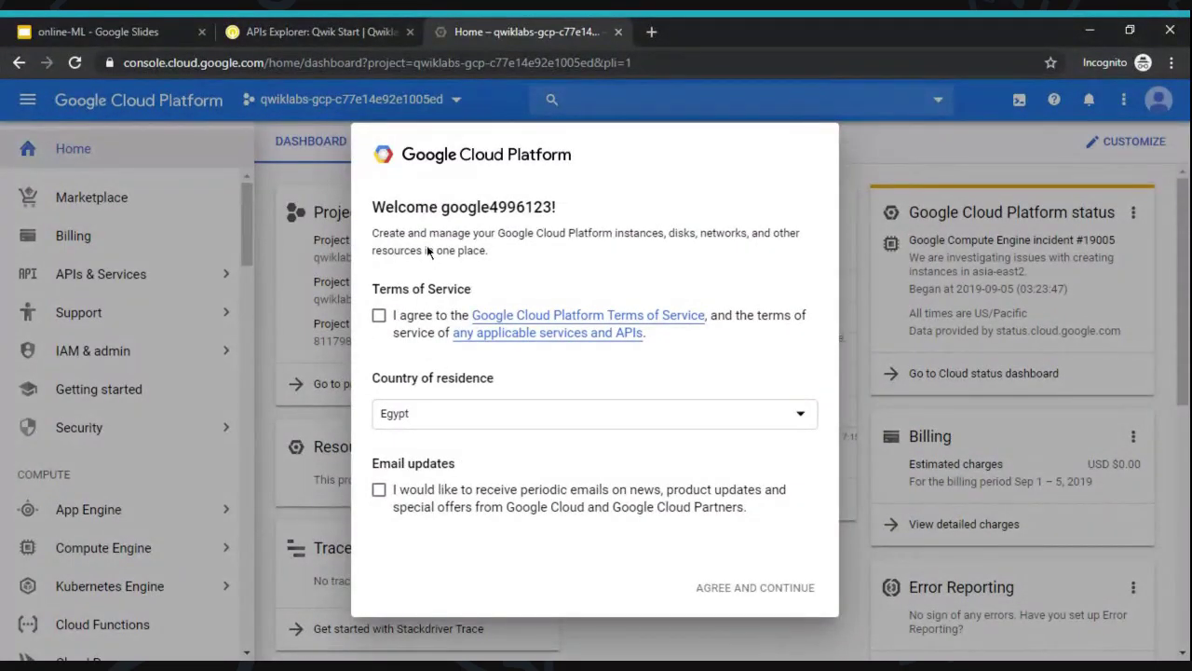
- Accept the Cloud Platform terms of service to reach the project dashboard
click(379, 316)
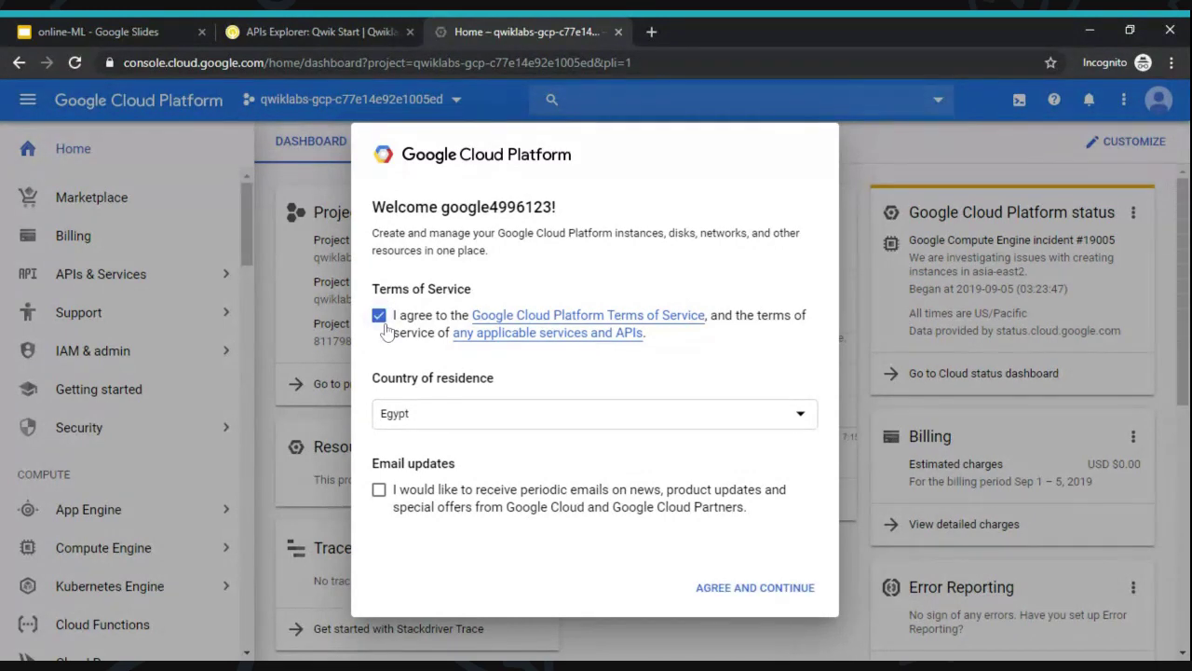
click(736, 588)
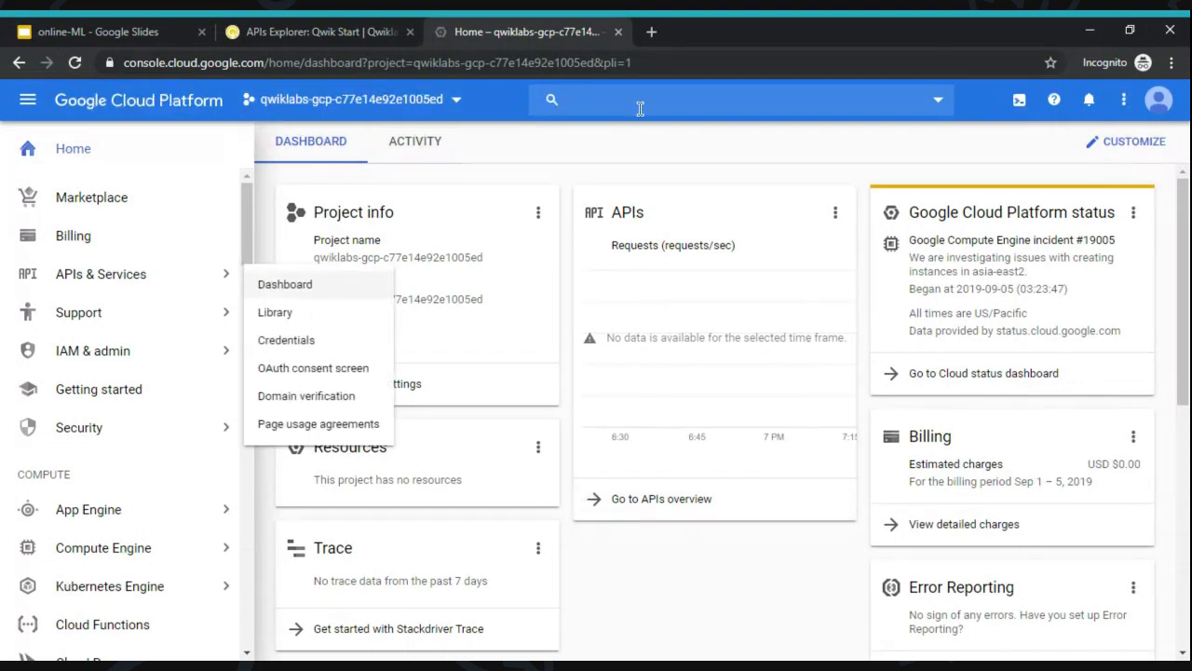
click(610, 142)
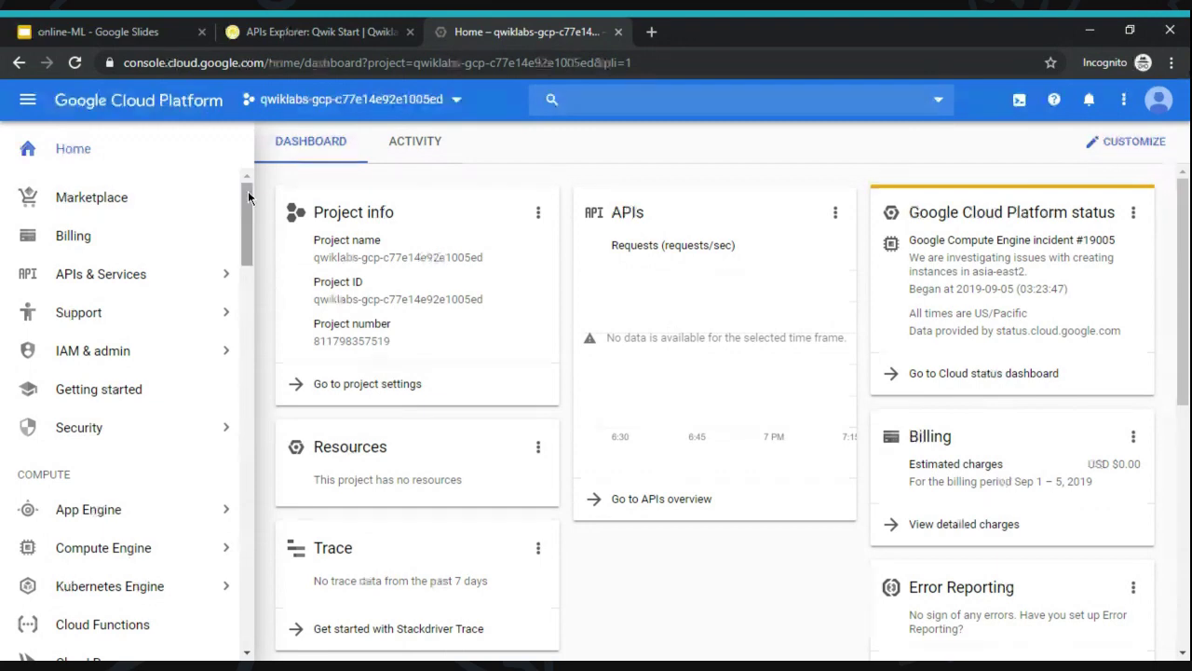
drag(248, 195, 250, 191)
- Browse the Cloud Console sidebar menu, alternating with the lab instructions page
click(316, 28)
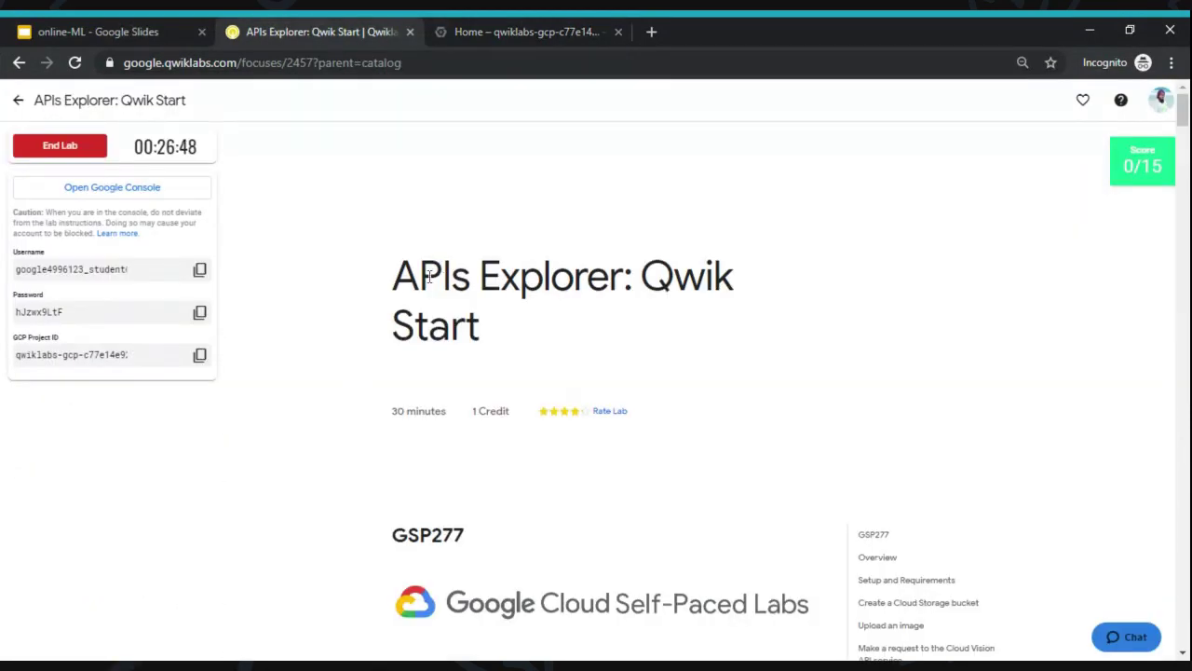
click(522, 28)
mouse_move(125, 287)
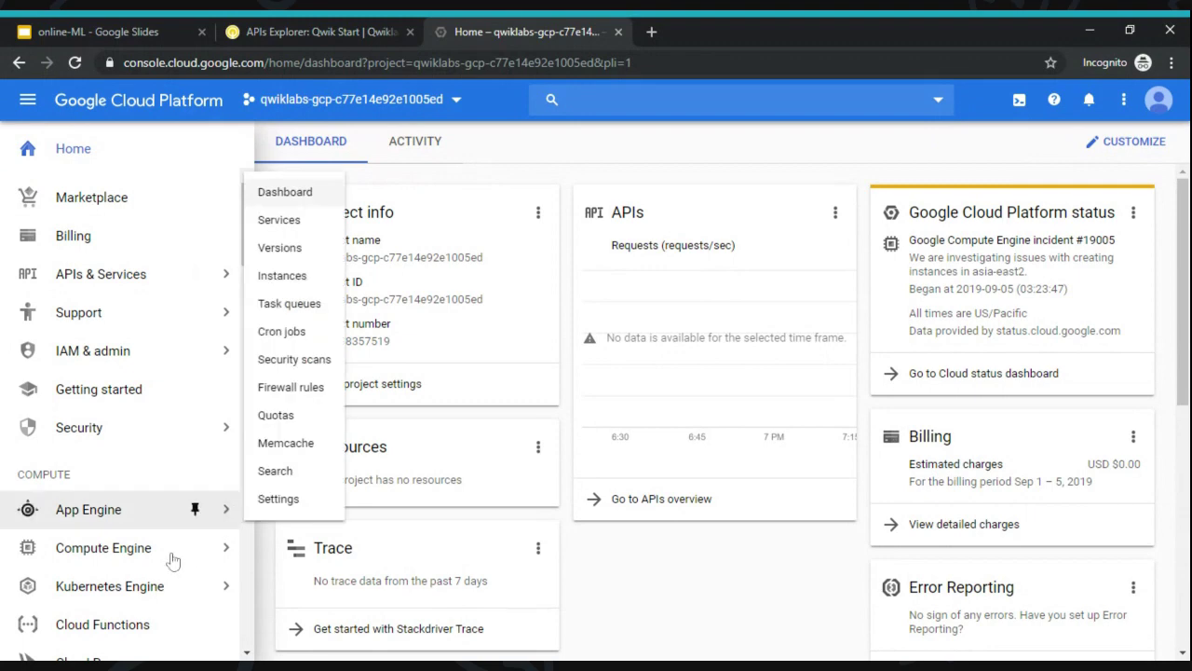
mouse_move(135, 525)
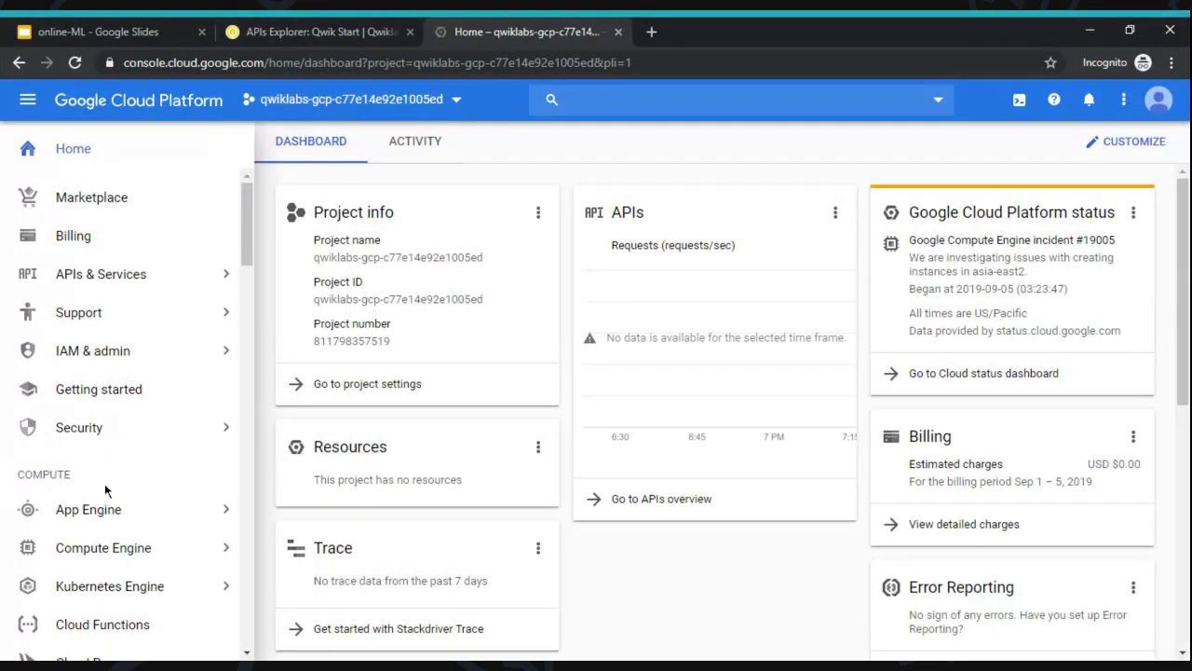
mouse_move(98, 520)
click(280, 31)
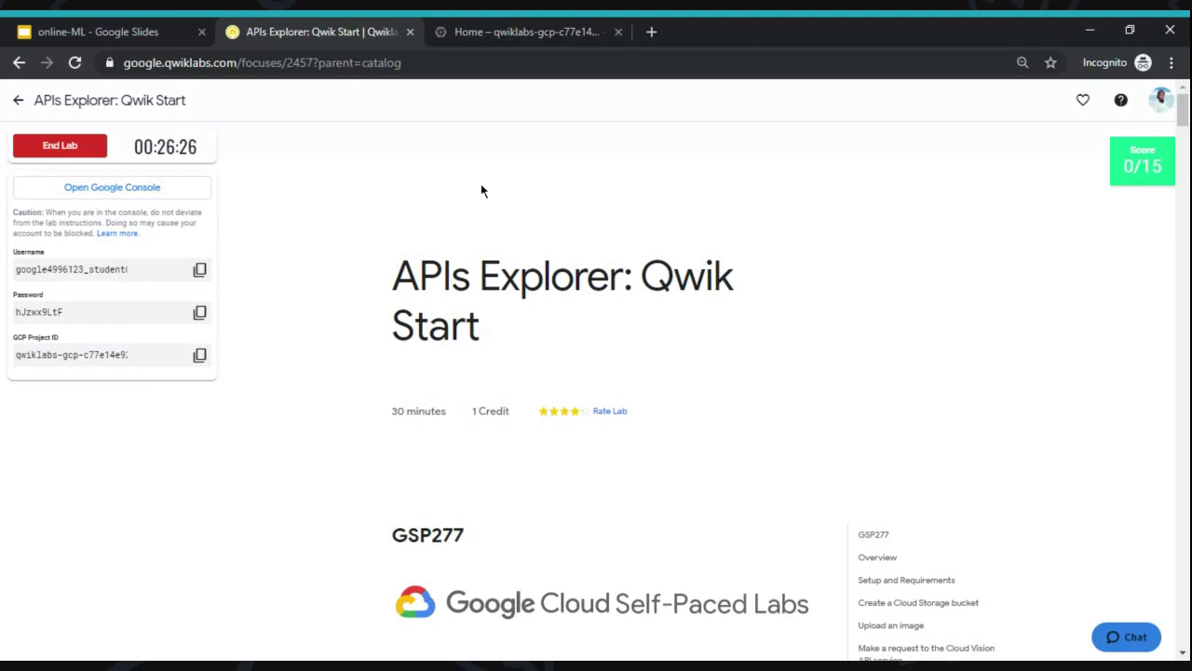
key(ctrl+Tab)
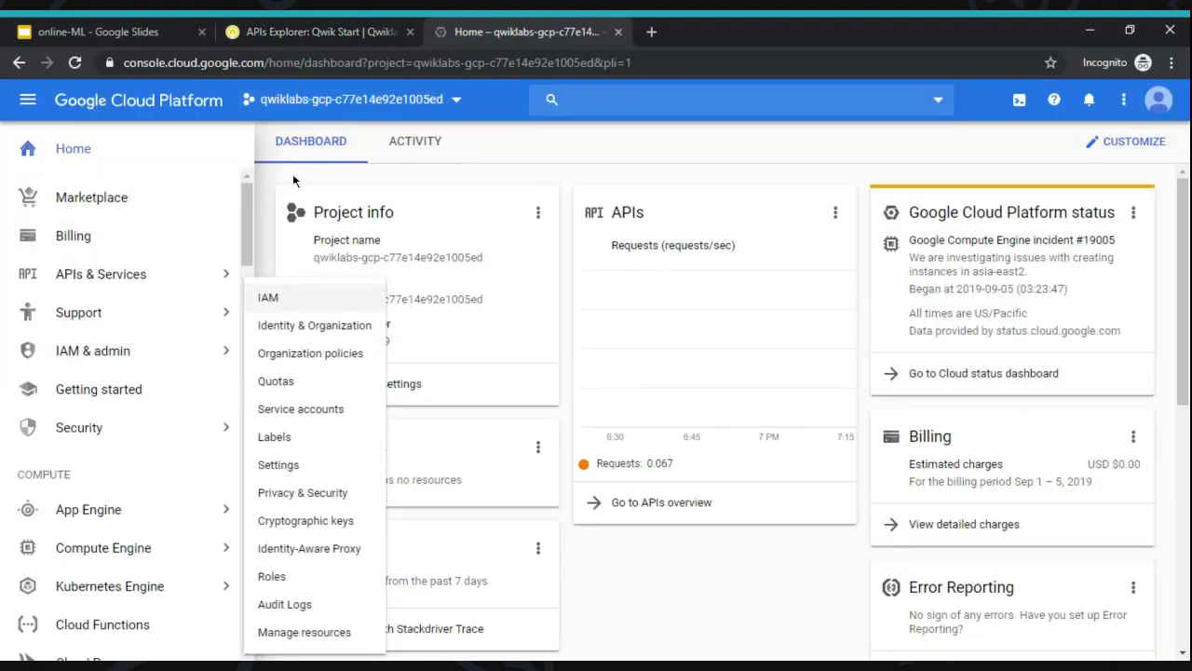
click(341, 33)
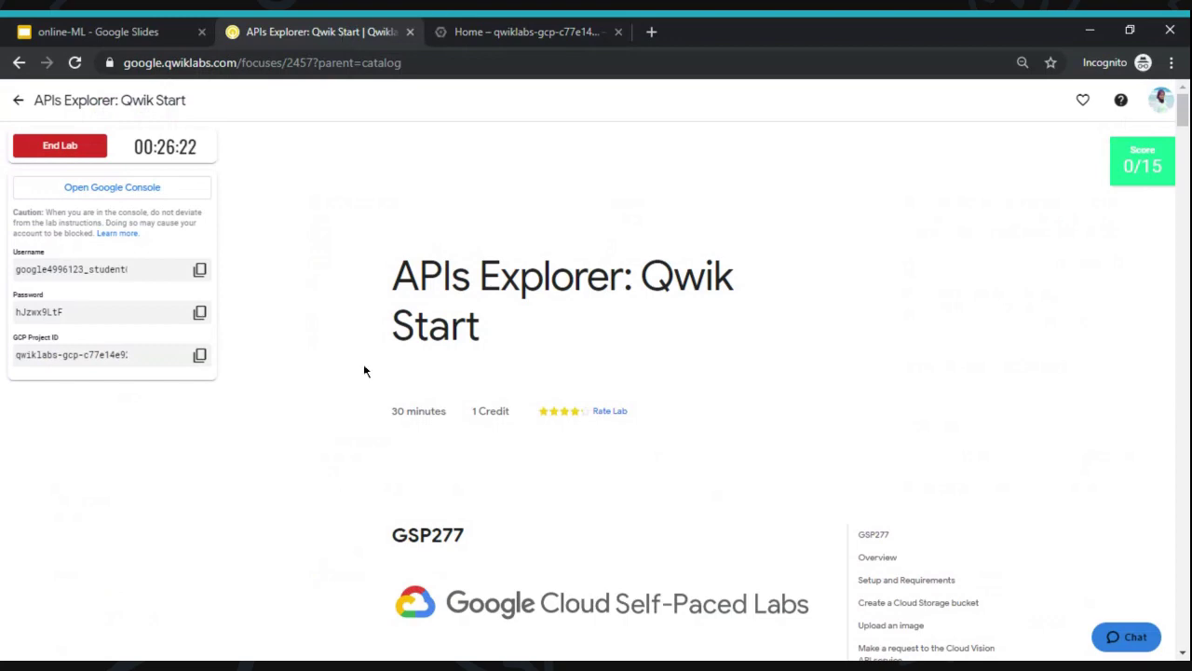
scroll(364, 369, down, 8)
scroll(596, 391, down, 2)
scroll(443, 301, down, 2)
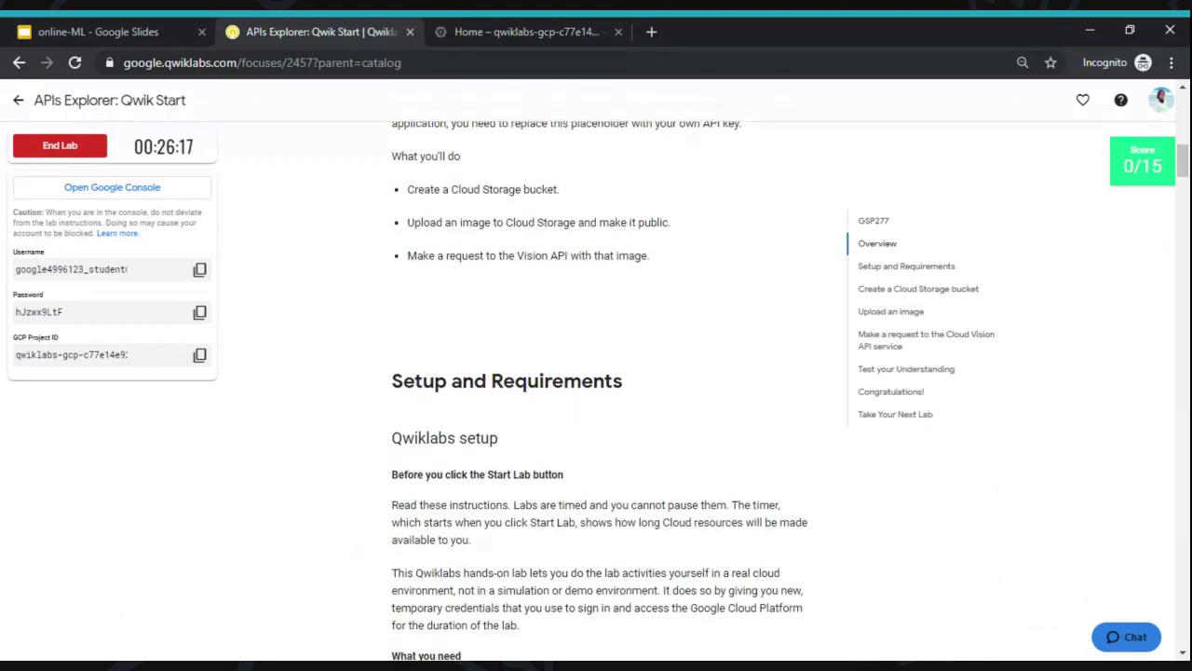
scroll(443, 301, down, 5)
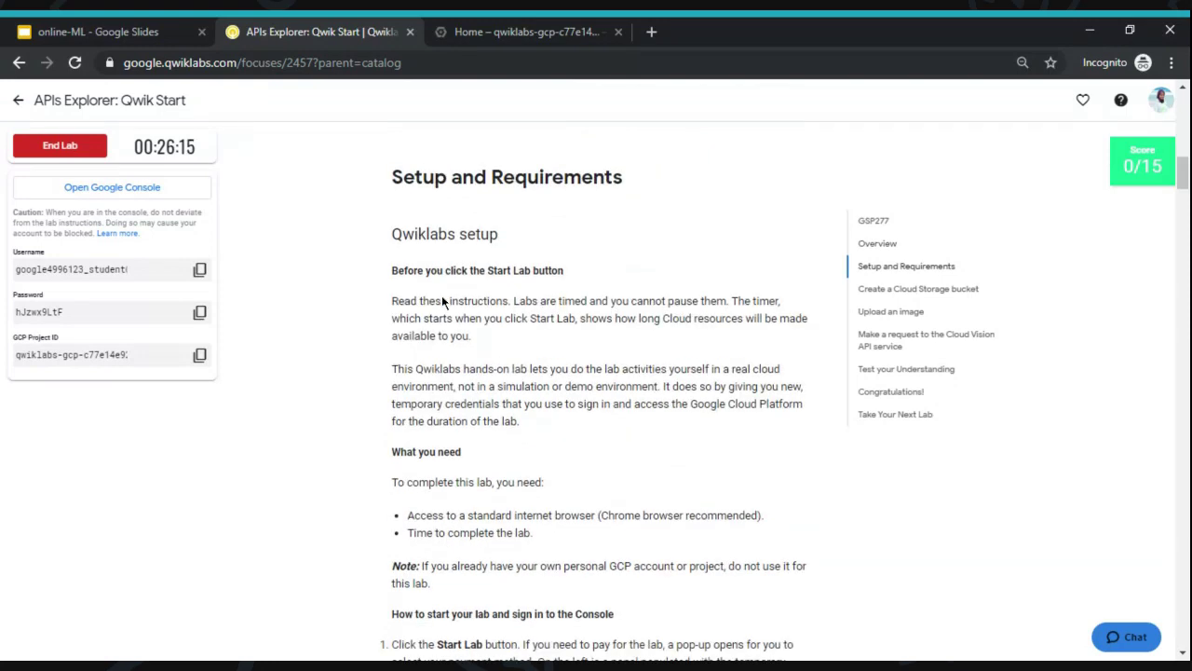
scroll(442, 295, down, 1)
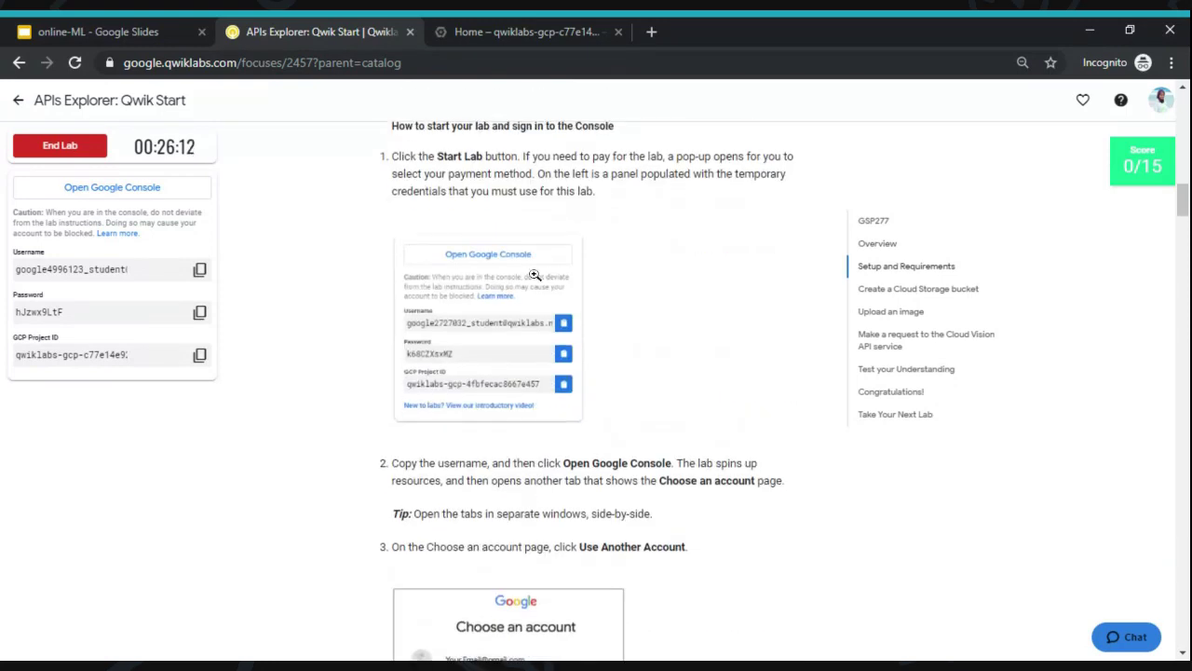
scroll(480, 290, down, 4)
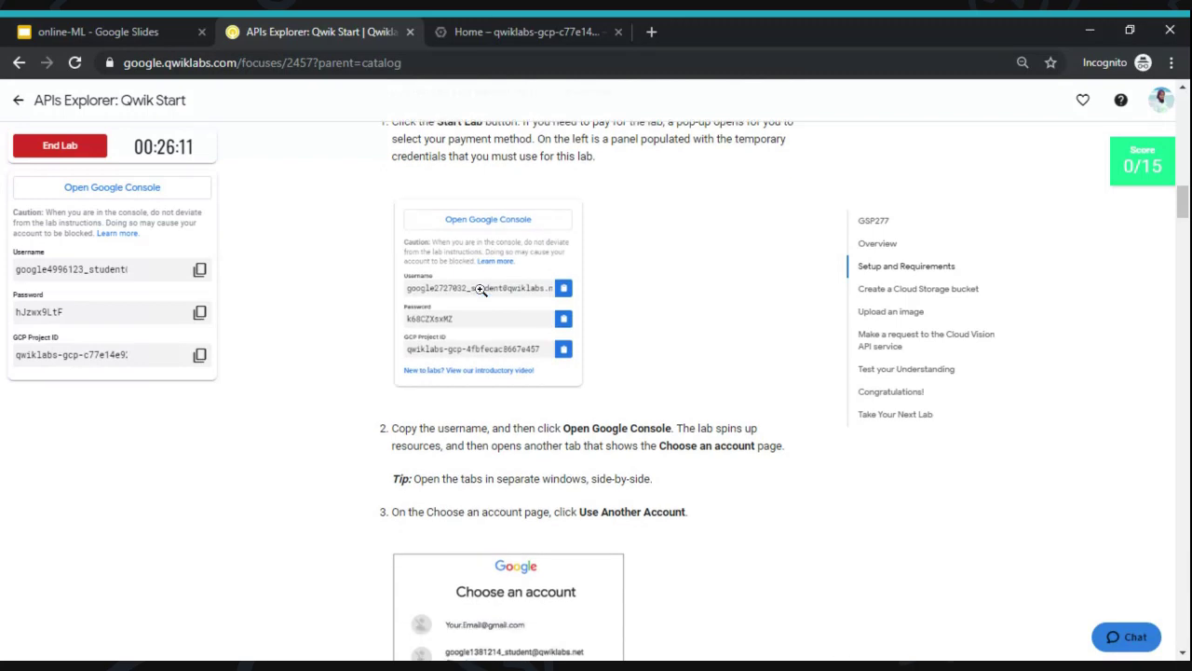
scroll(491, 315, down, 1)
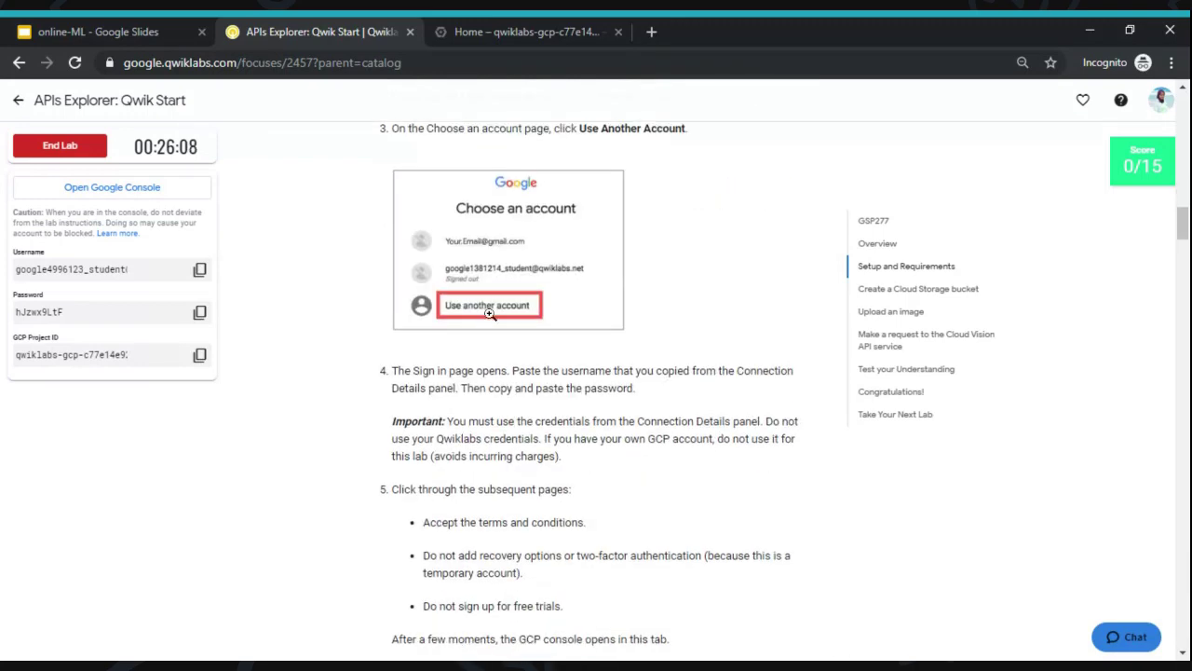
scroll(527, 309, down, 4)
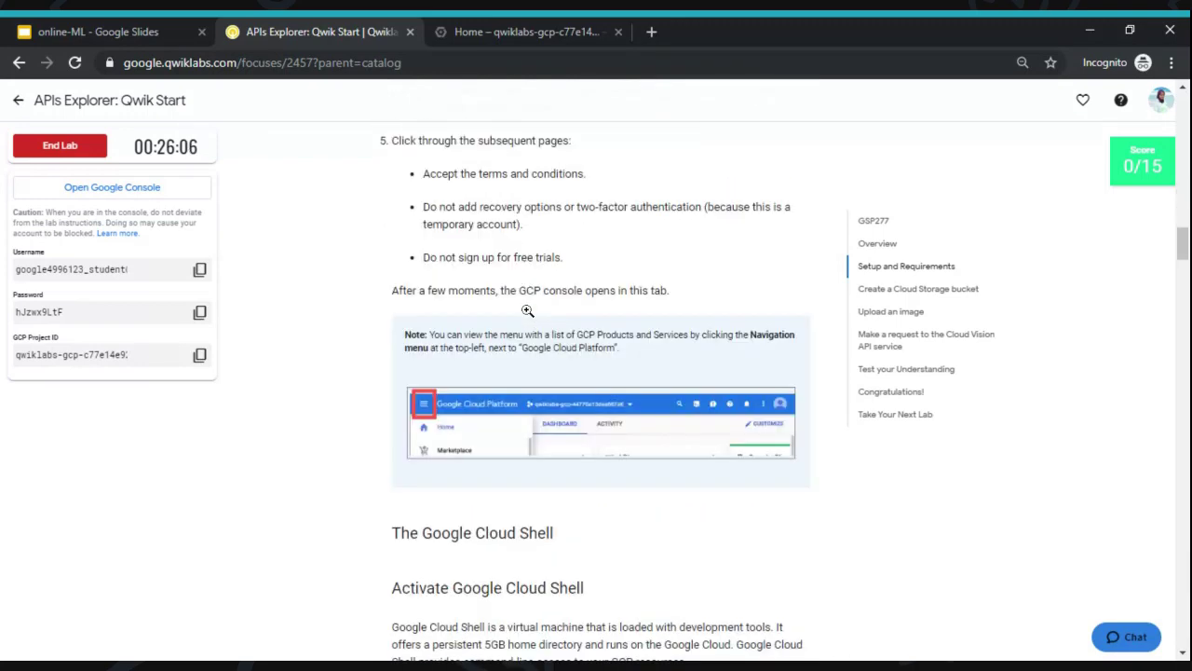
scroll(527, 309, down, 2)
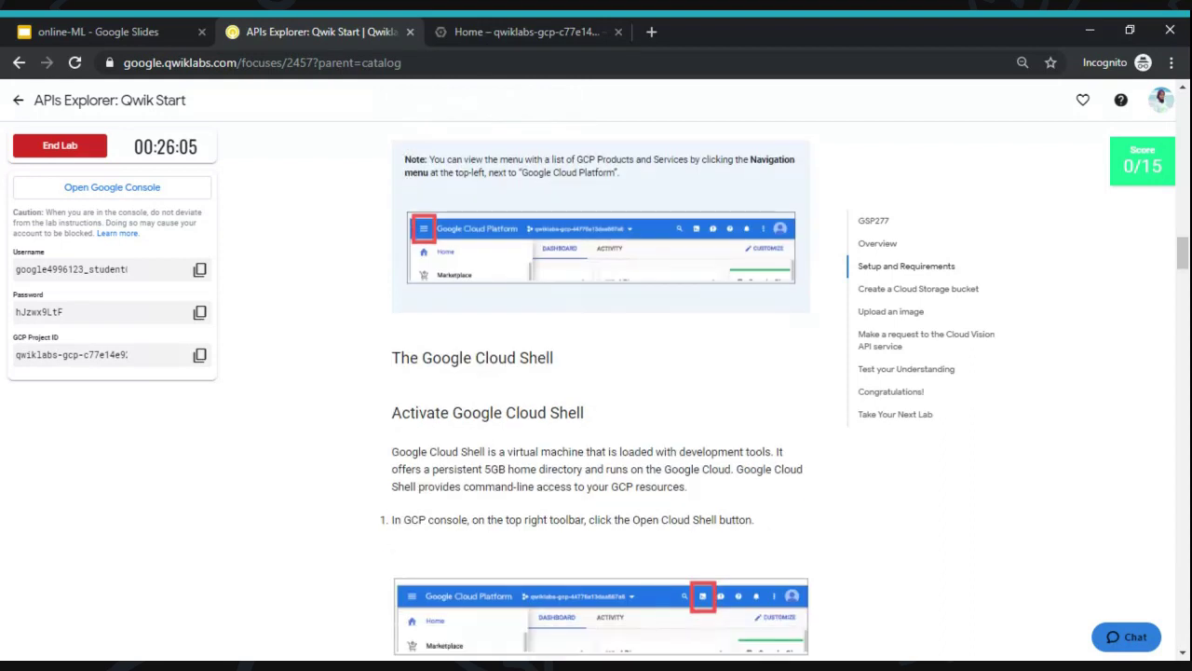
scroll(601, 372, down, 1)
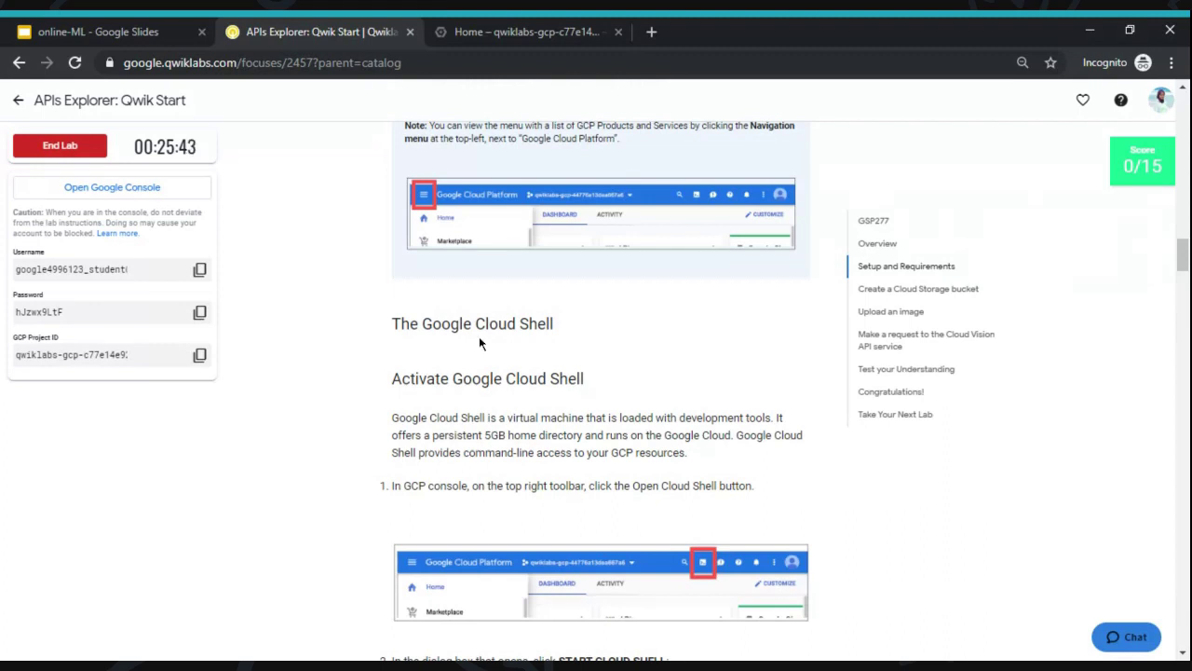
scroll(503, 341, down, 1)
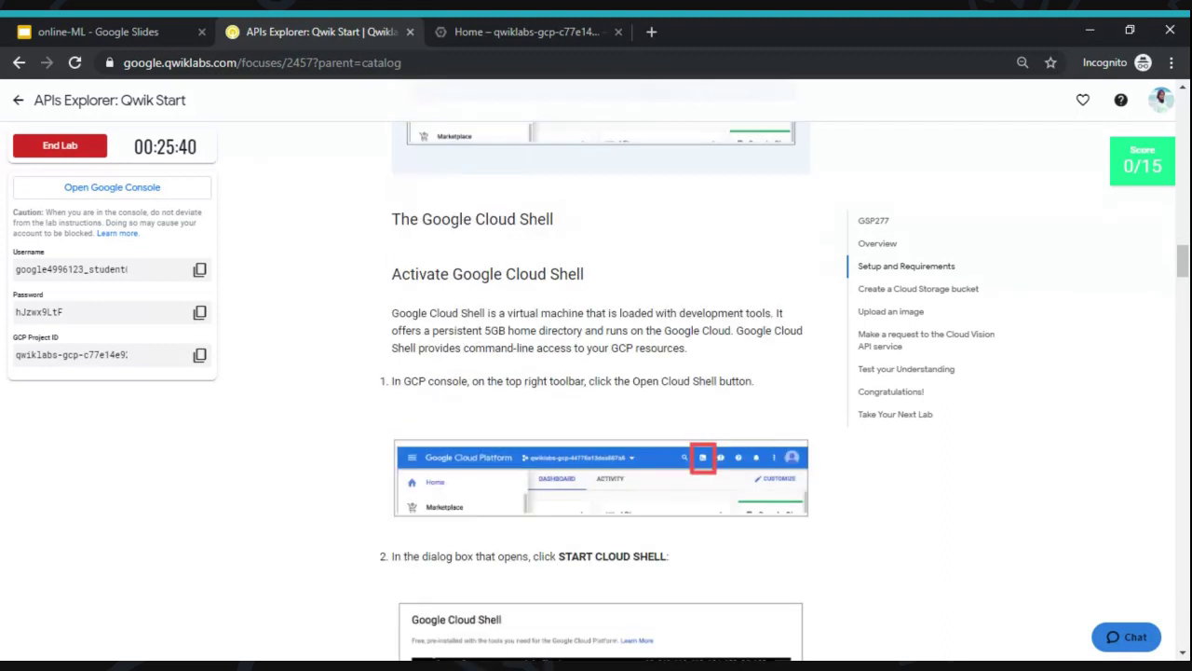
scroll(525, 330, down, 1)
- Switch to the Home – qwiklabs console tab and close the navigation menu to show the project dashboard
scroll(575, 340, down, 1)
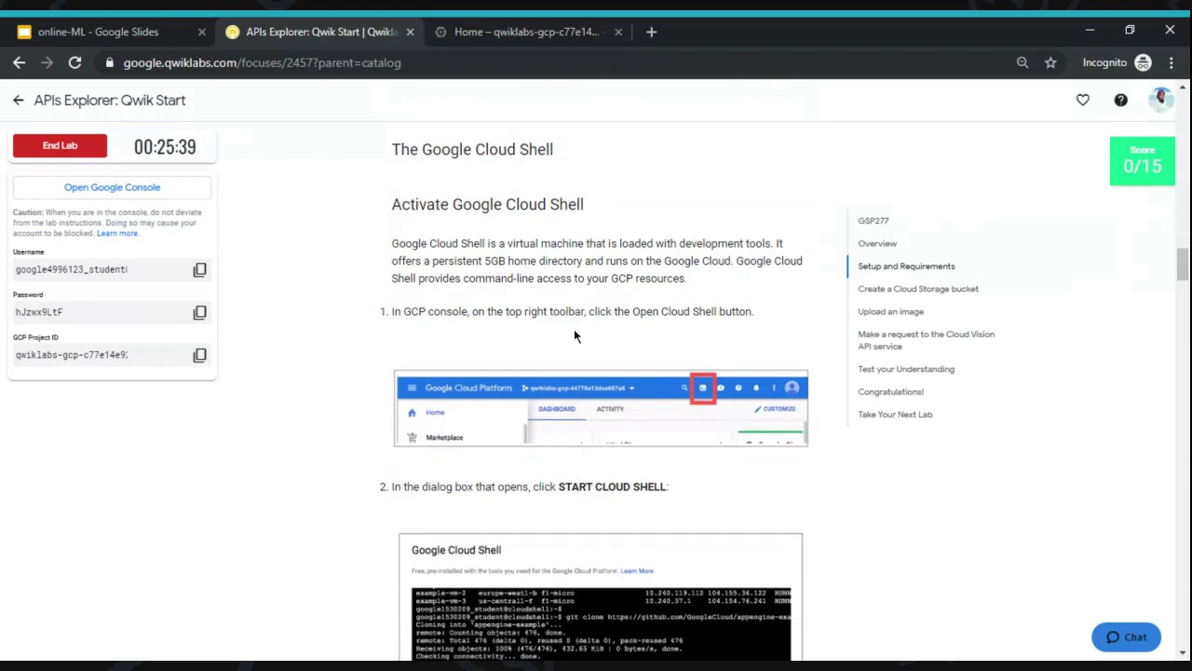
click(517, 30)
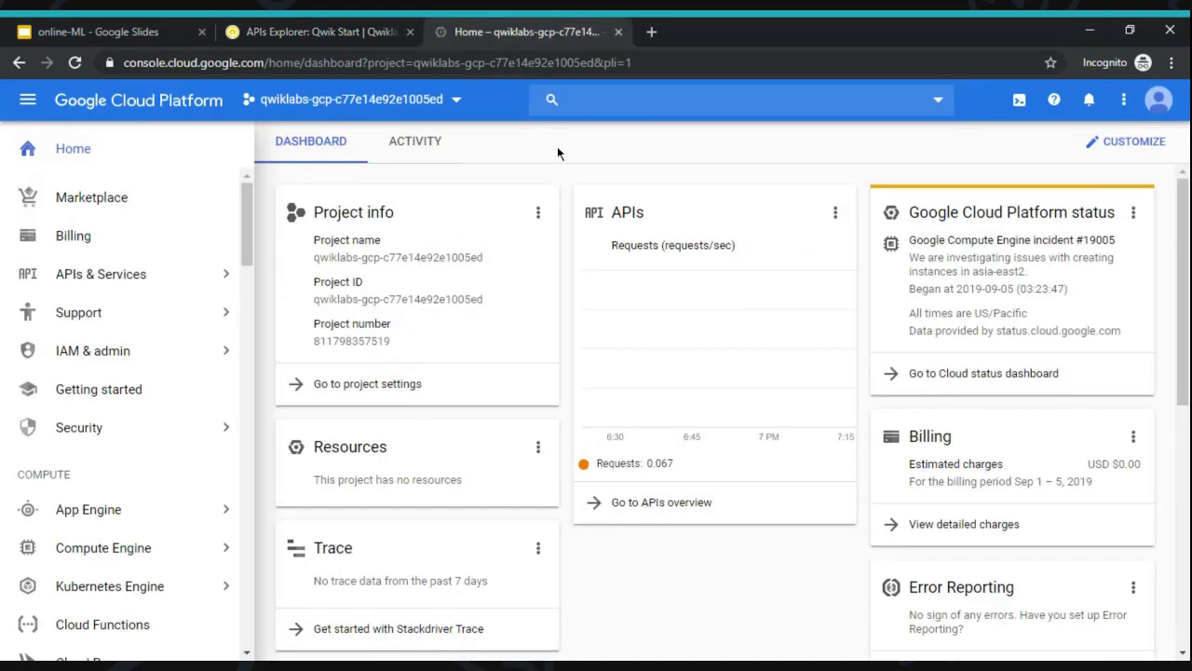
mouse_move(121, 548)
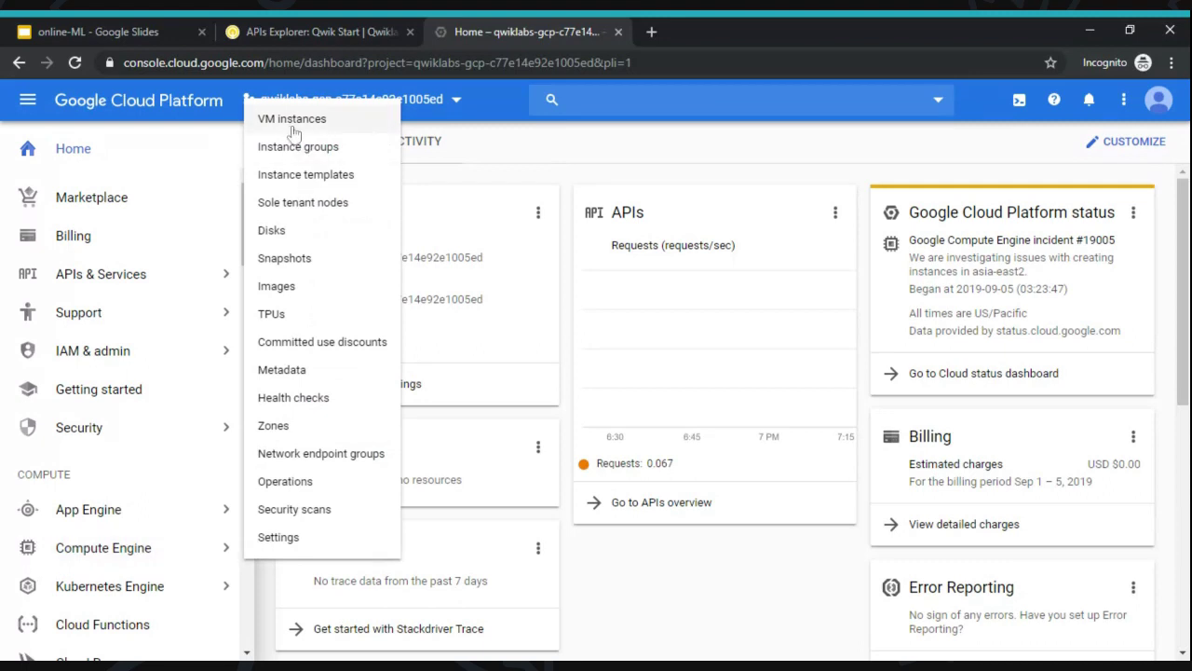
mouse_move(146, 530)
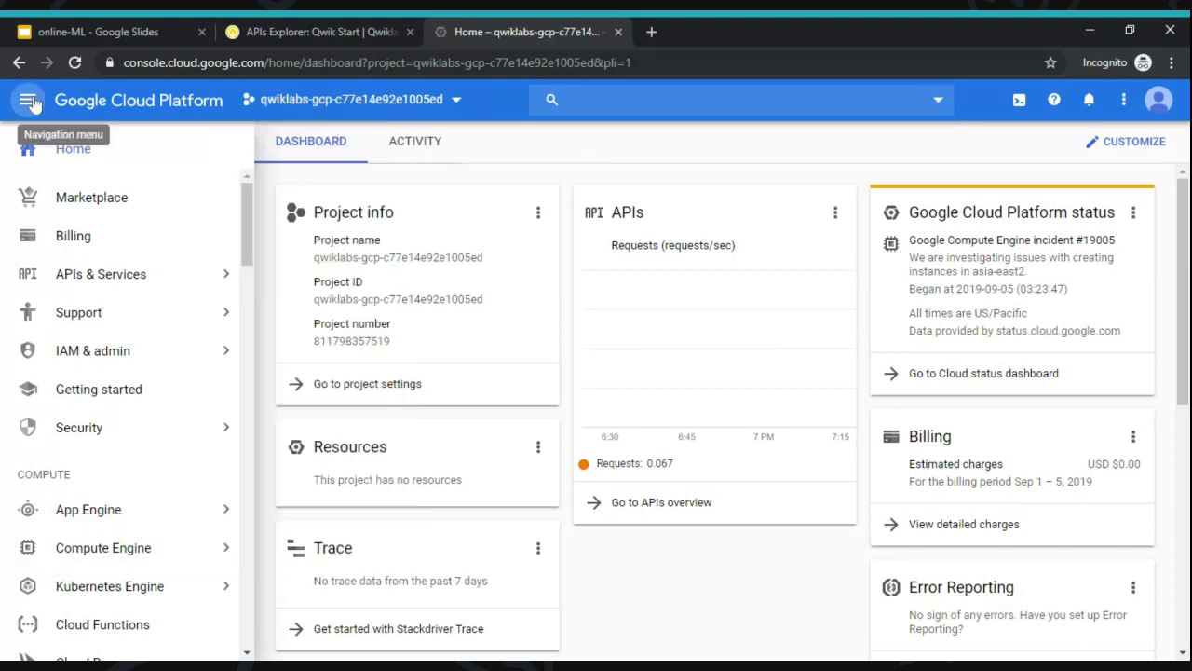
click(619, 126)
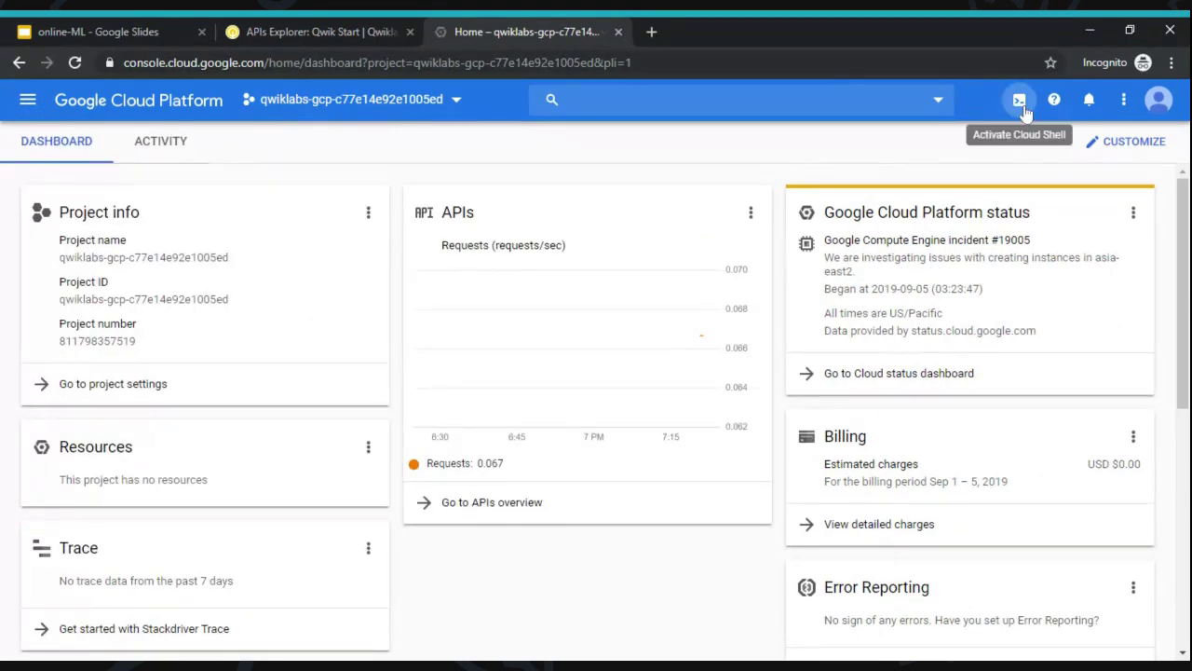
- Activate and start Cloud Shell for the lab project, then return to the lab instructions
click(1020, 101)
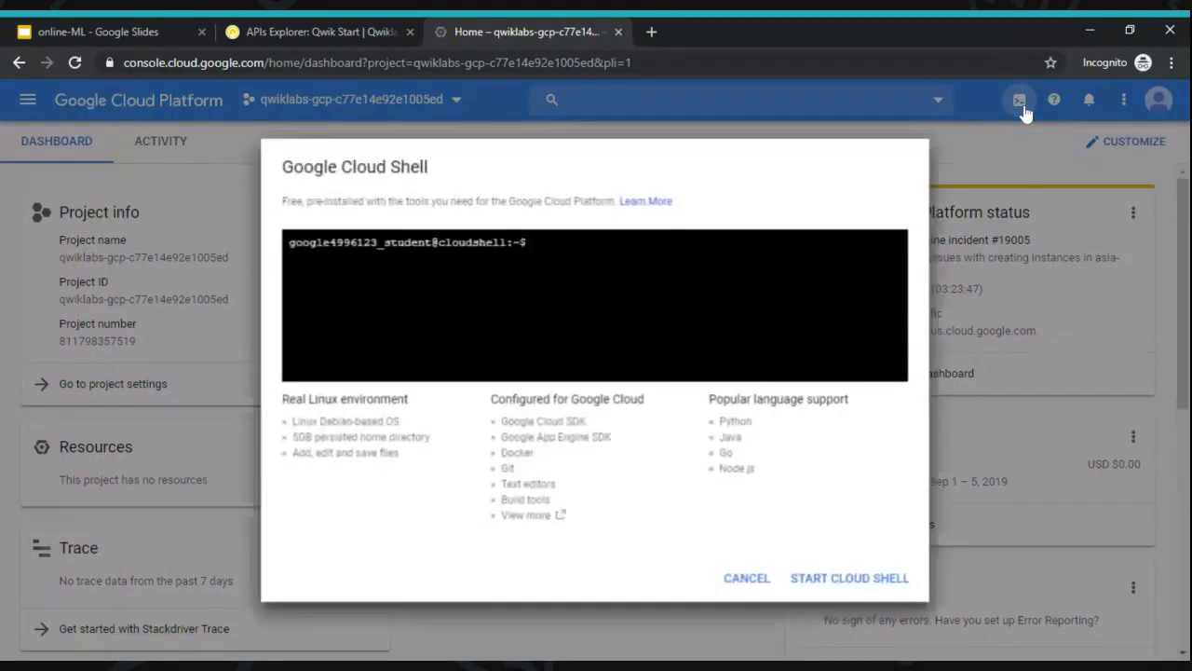
click(850, 578)
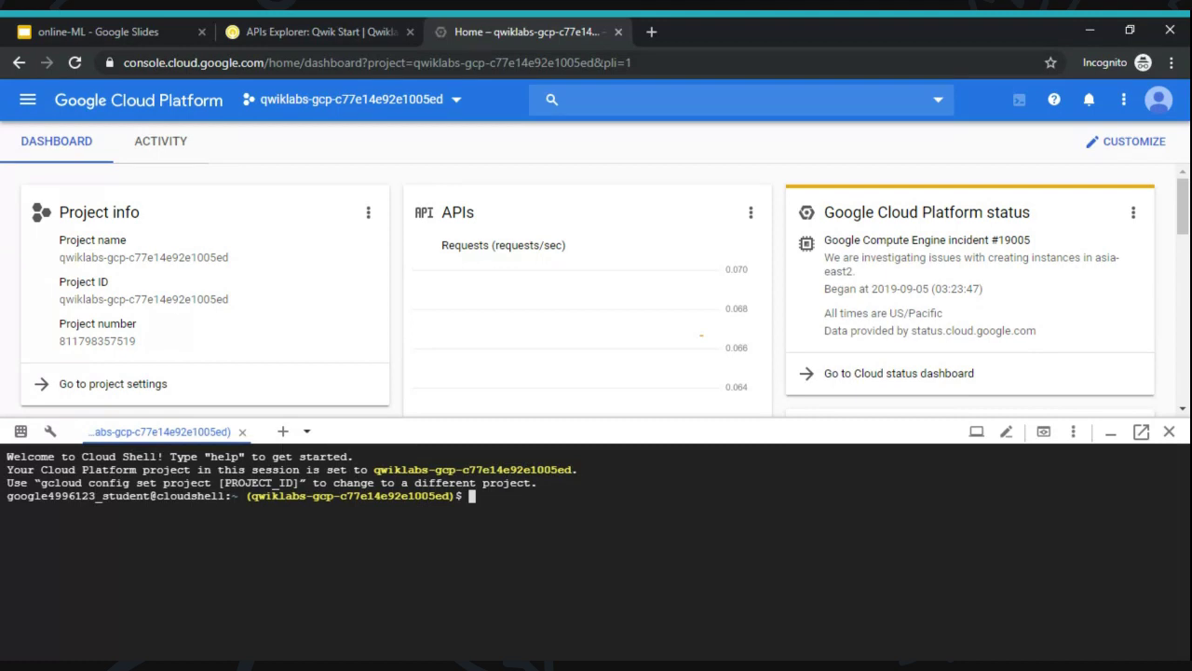
click(245, 24)
- Copy 'gcloud auth list' from the lab page and run it in Cloud Shell
scroll(452, 210, down, 4)
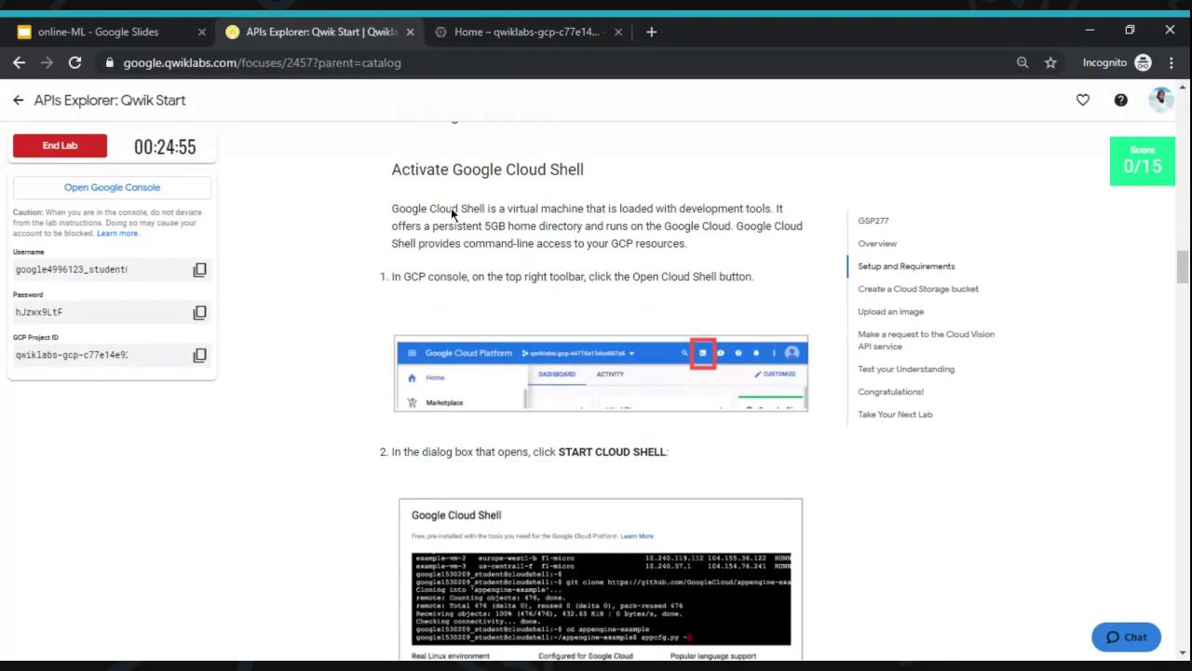
scroll(452, 215, down, 3)
scroll(601, 373, down, 3)
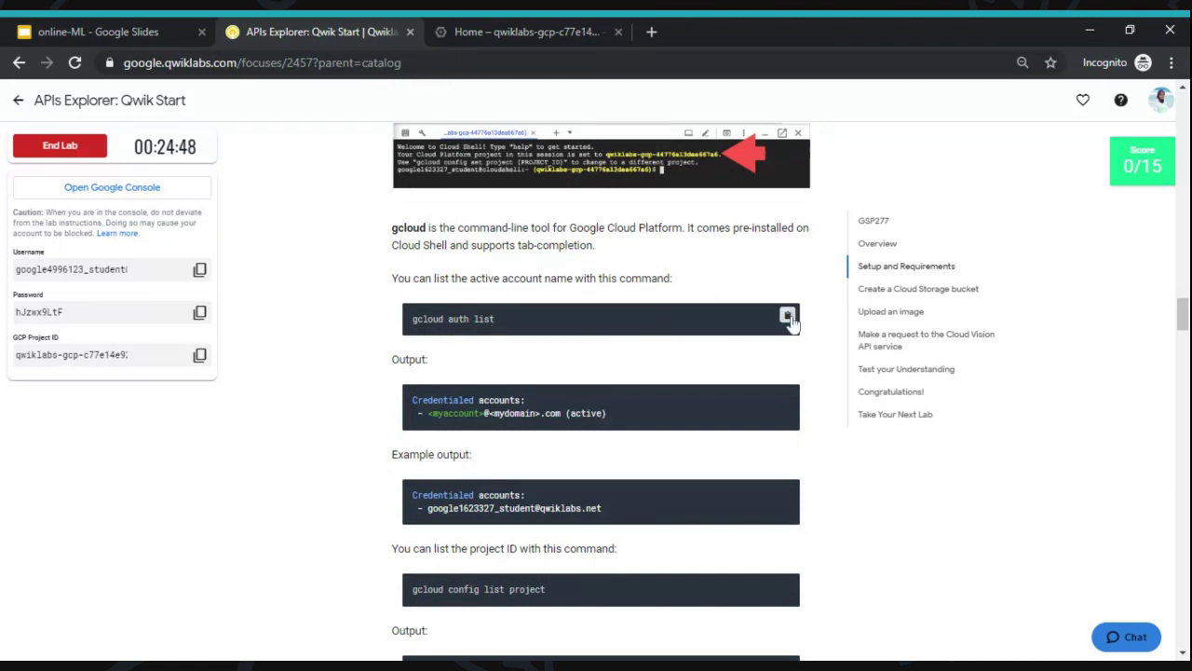
click(788, 317)
click(512, 31)
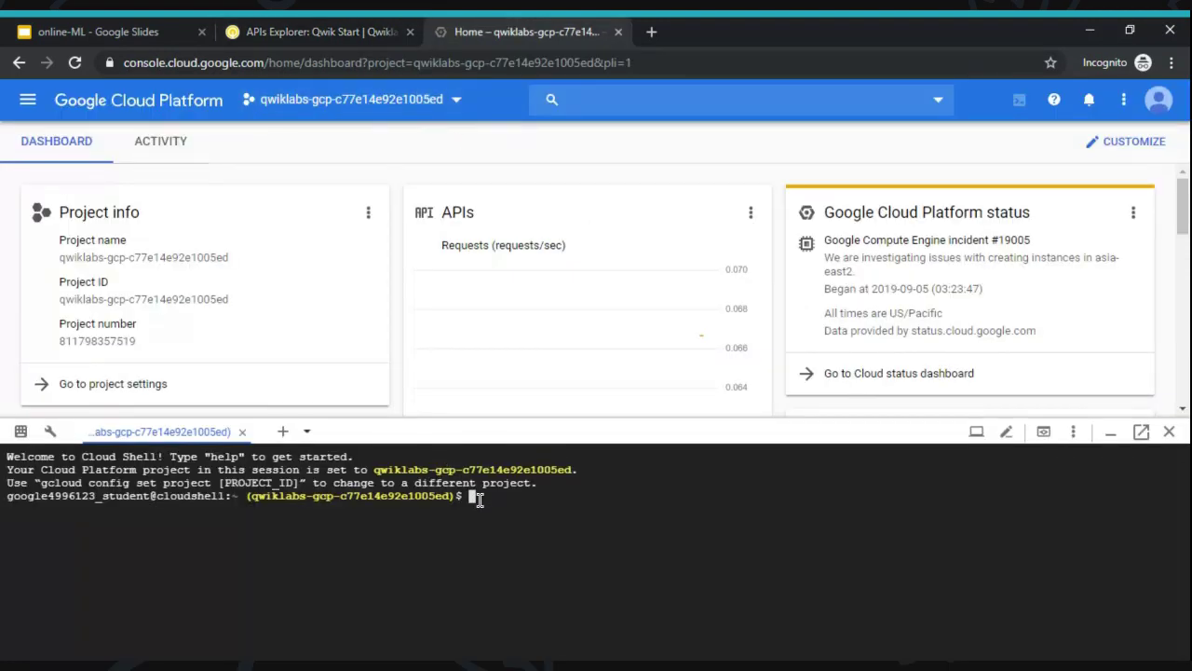
key(ctrl+v)
key(Return)
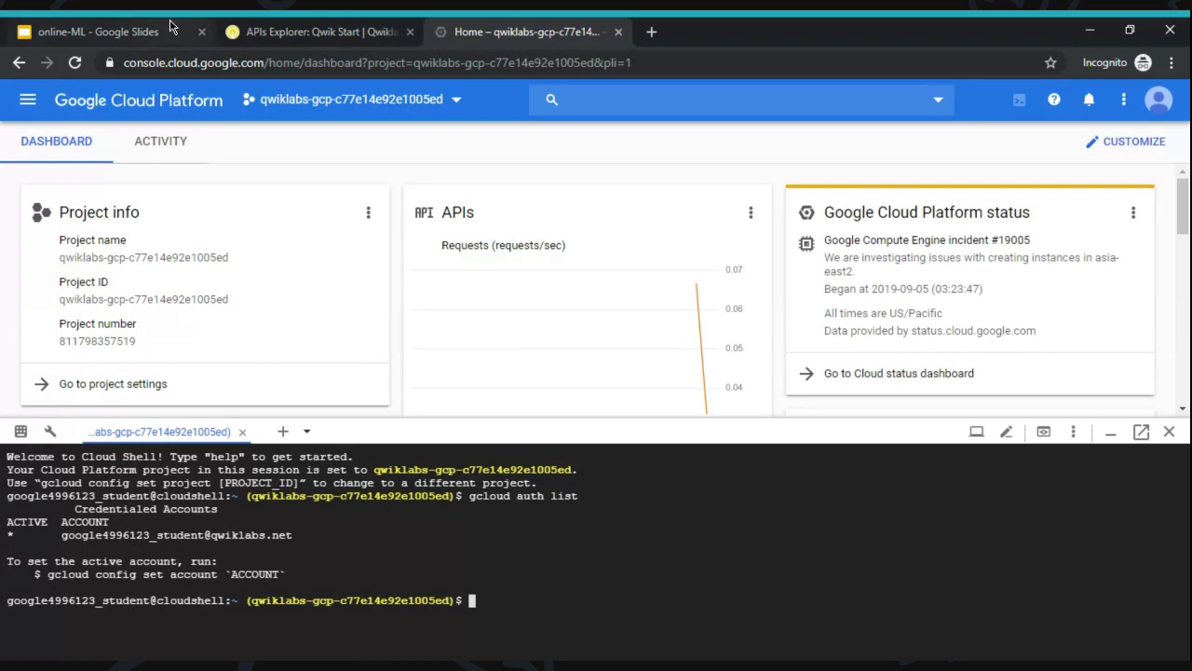
- Run 'gcloud config list project' in Cloud Shell to confirm the qwiklabs-gcp project ID
click(269, 30)
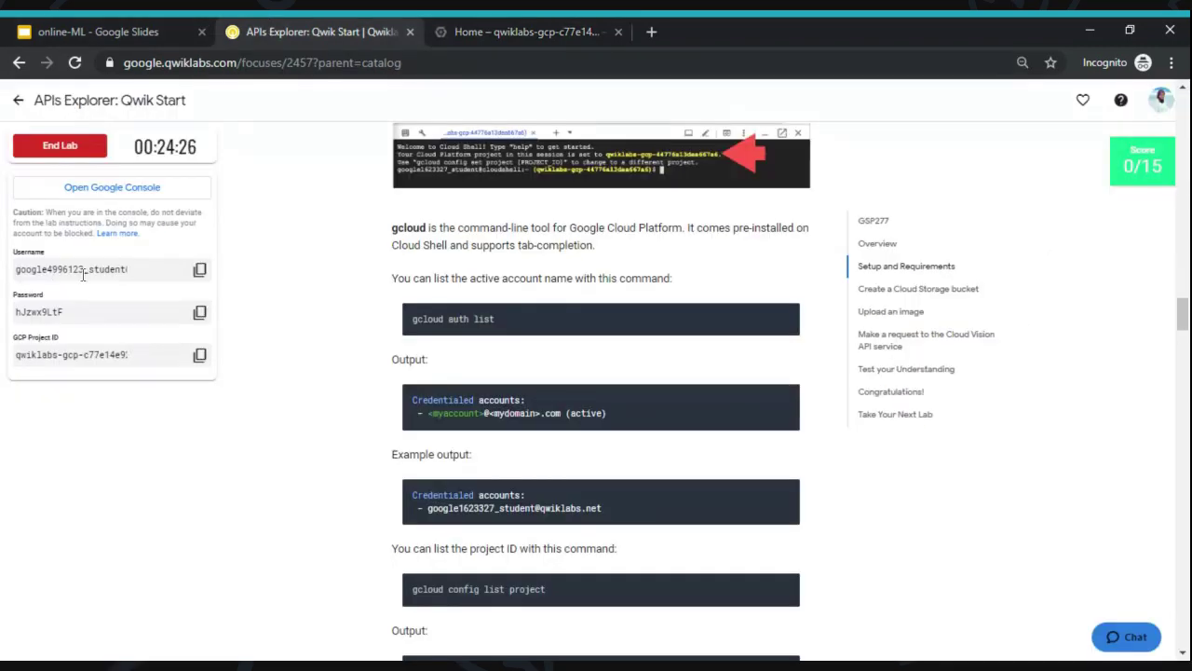
scroll(308, 343, down, 1)
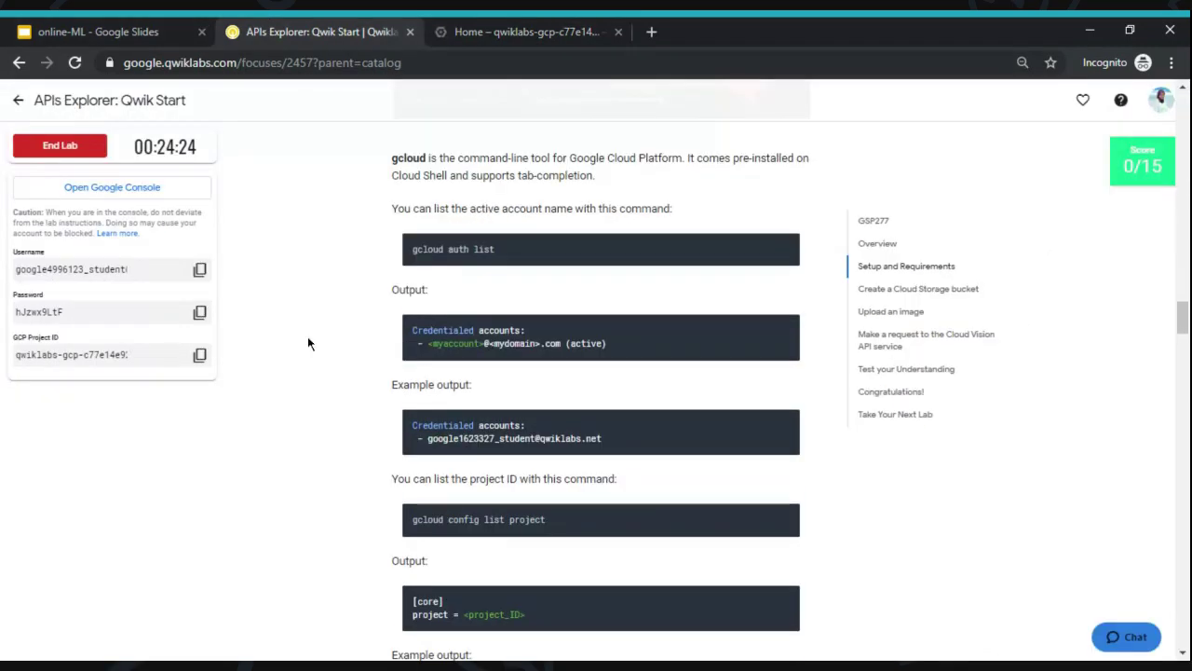
scroll(308, 344, down, 1)
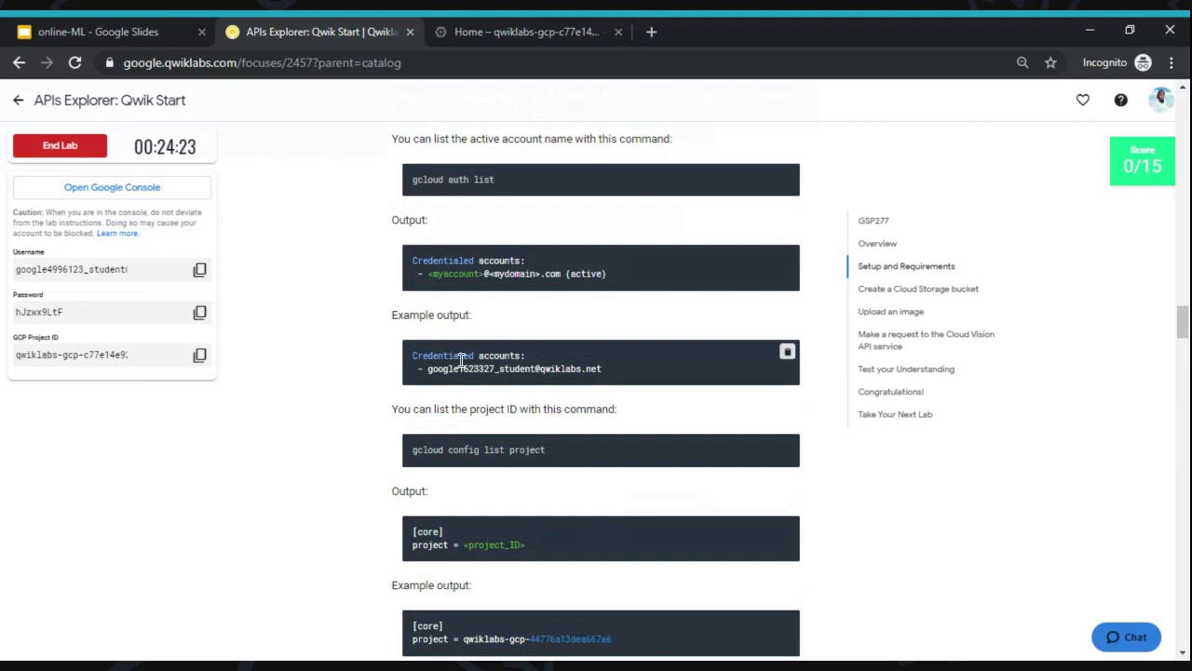
scroll(559, 406, down, 2)
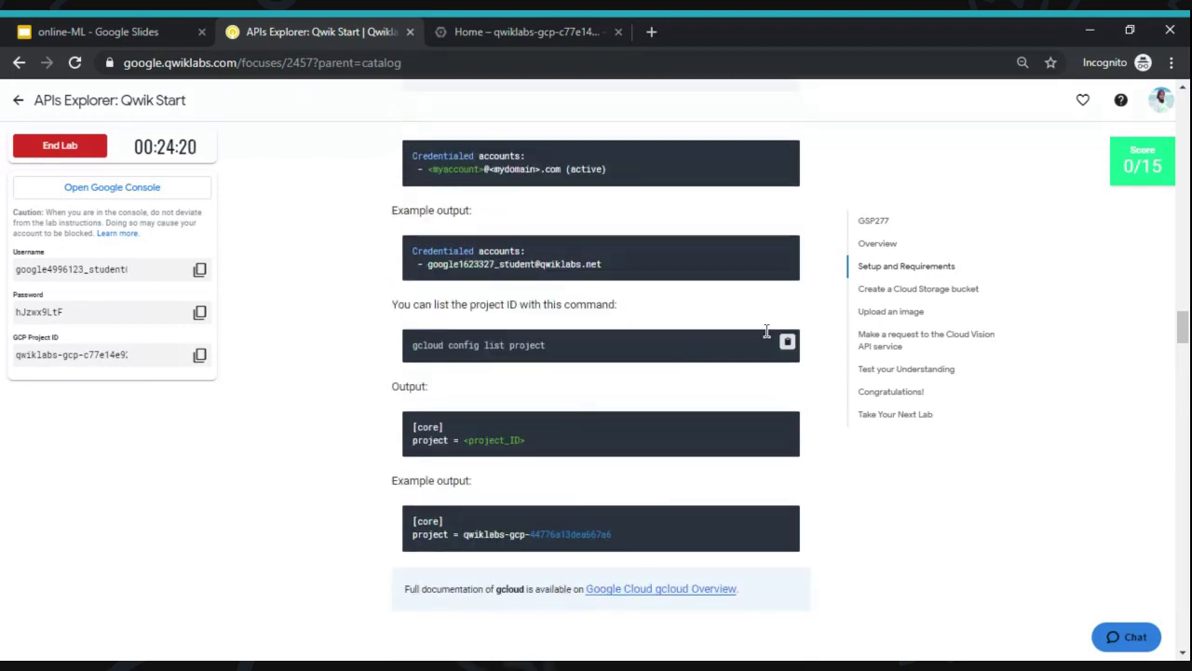
click(787, 342)
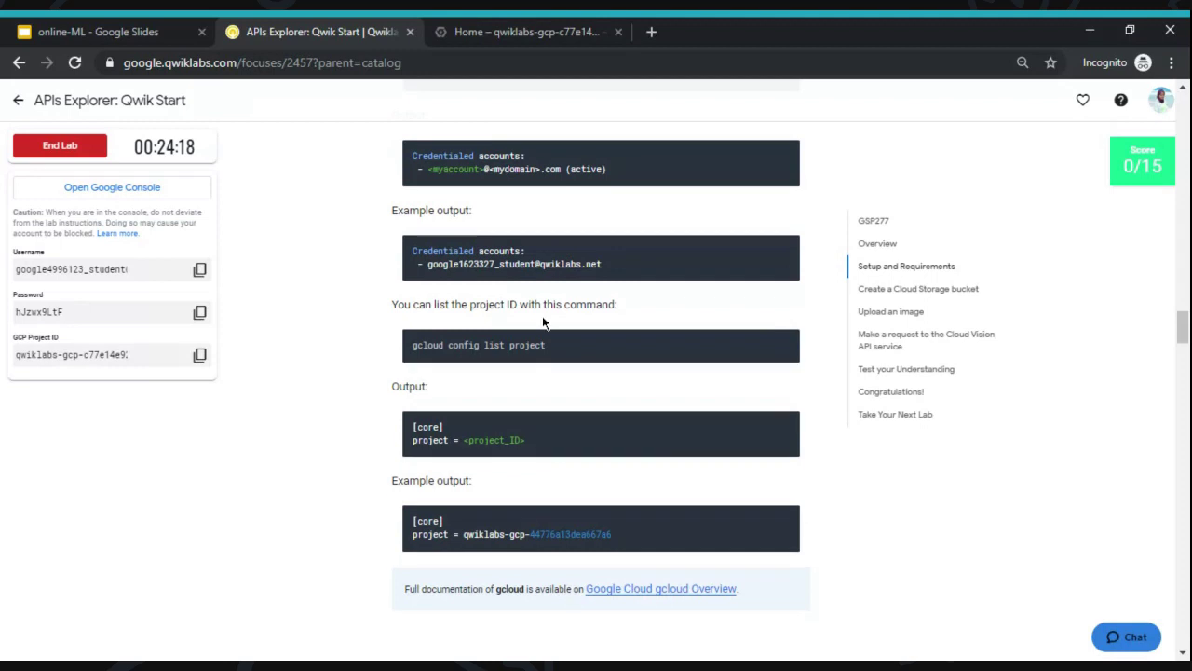
key(ctrl+Tab)
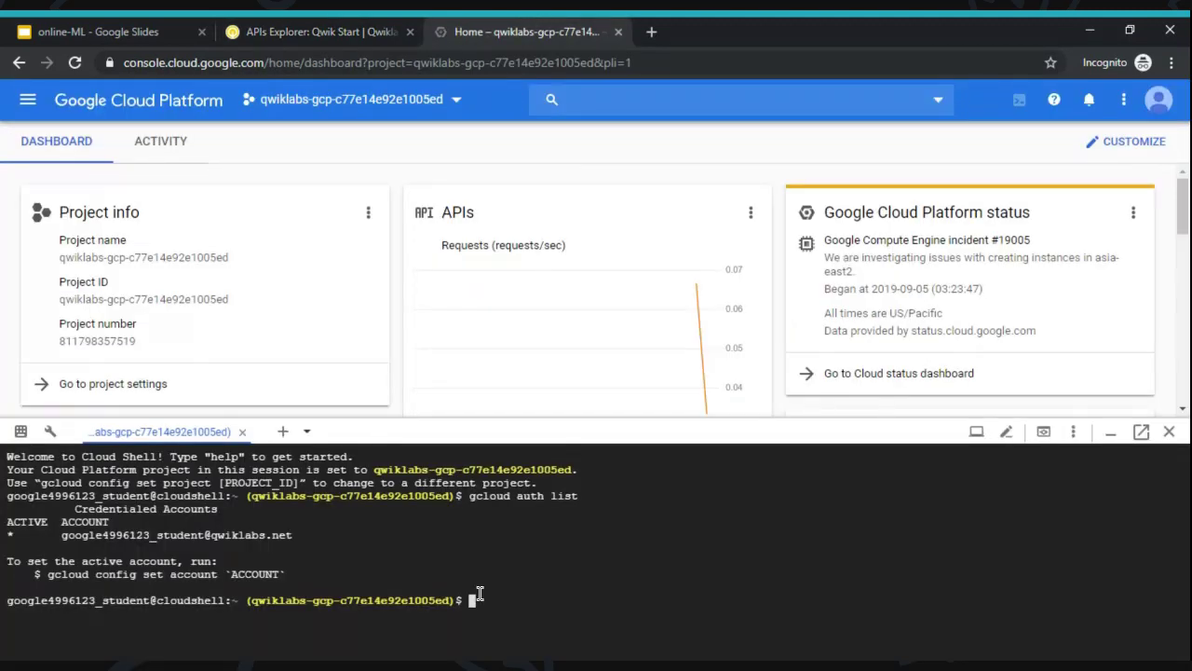
key(ctrl+v)
key(Return)
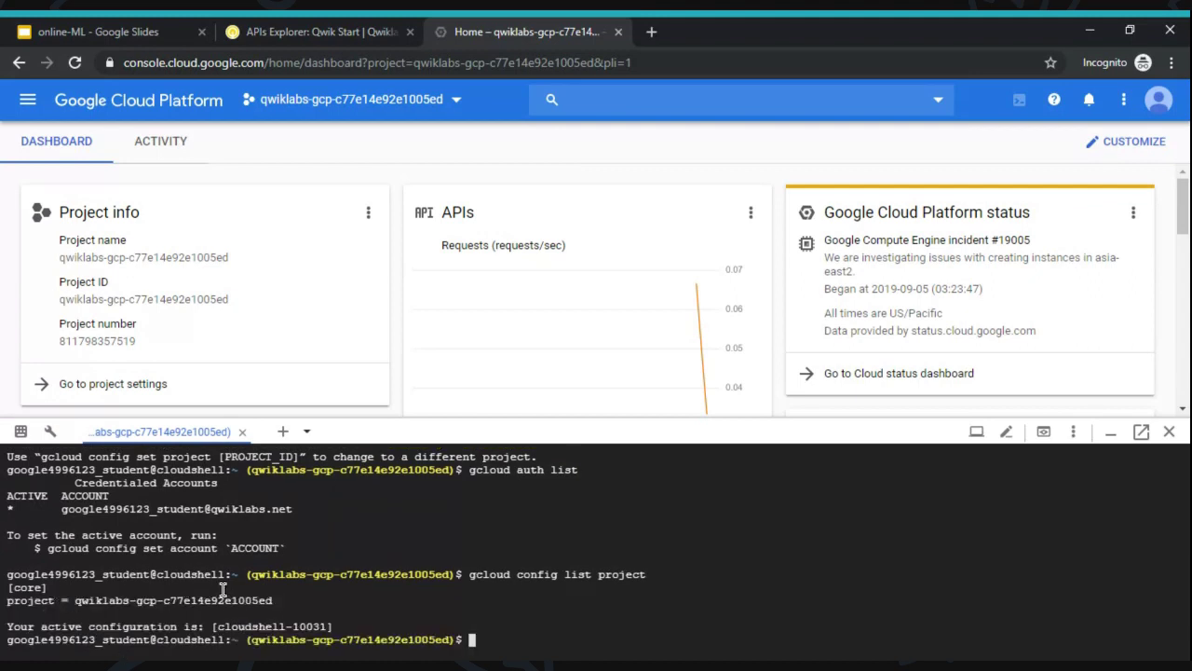
- Scroll through the lab's gcloud setup notes in the instructions
click(291, 26)
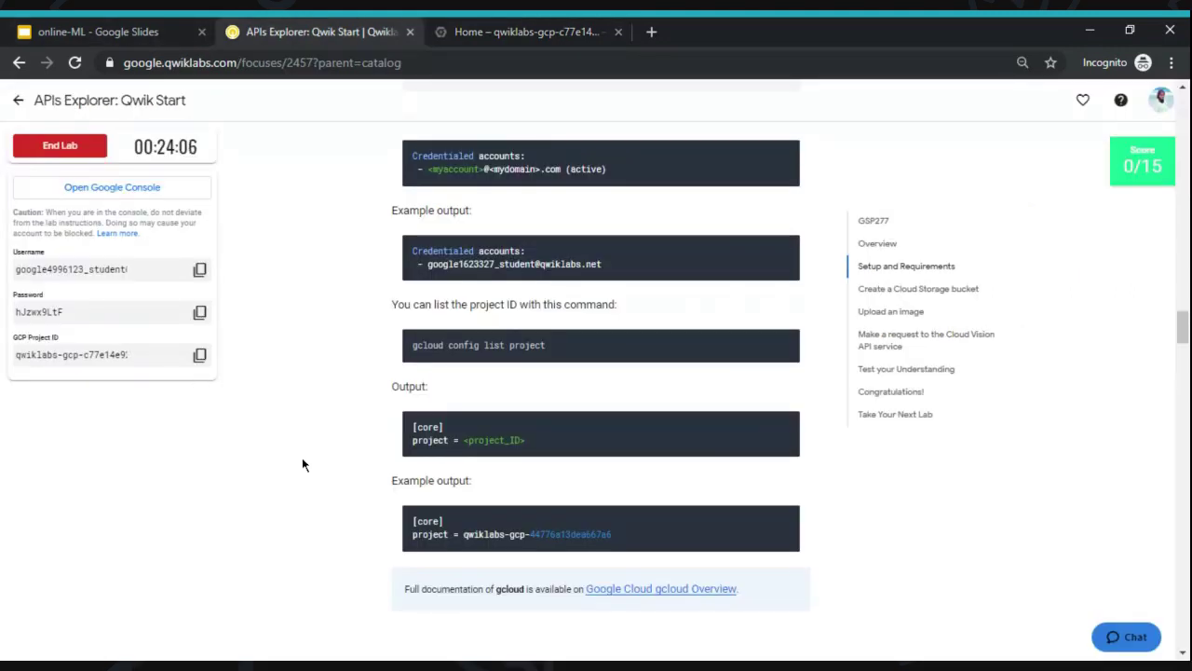
scroll(303, 463, up, 2)
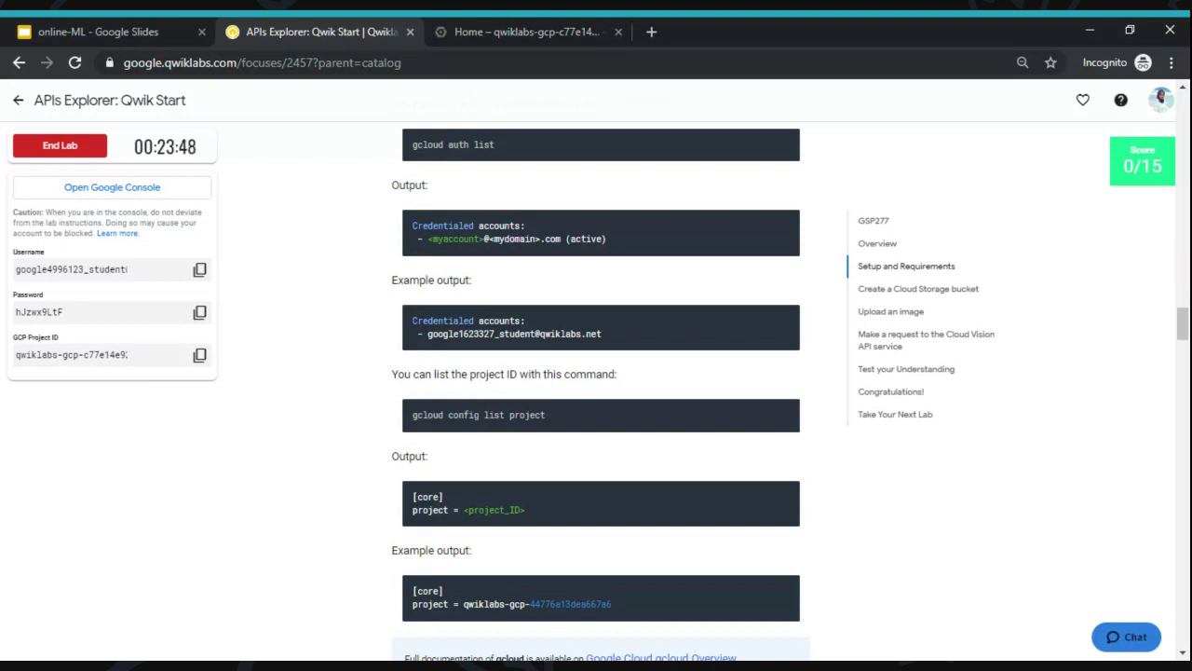
scroll(596, 391, up, 1)
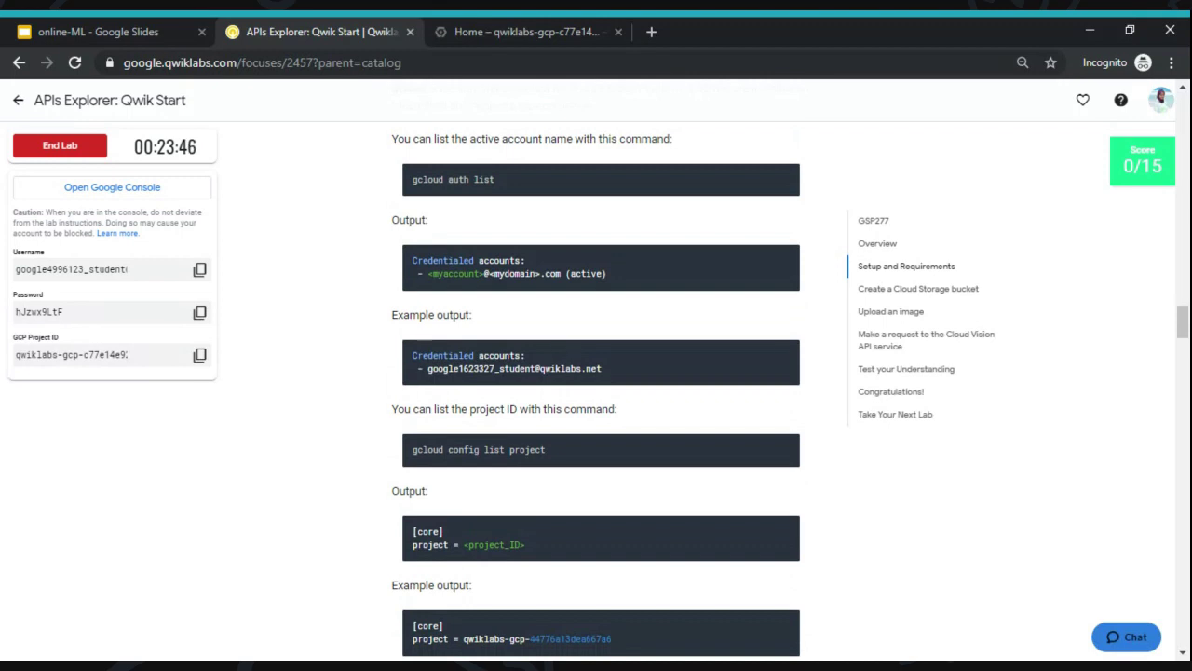
scroll(596, 391, up, 2)
scroll(596, 391, down, 2)
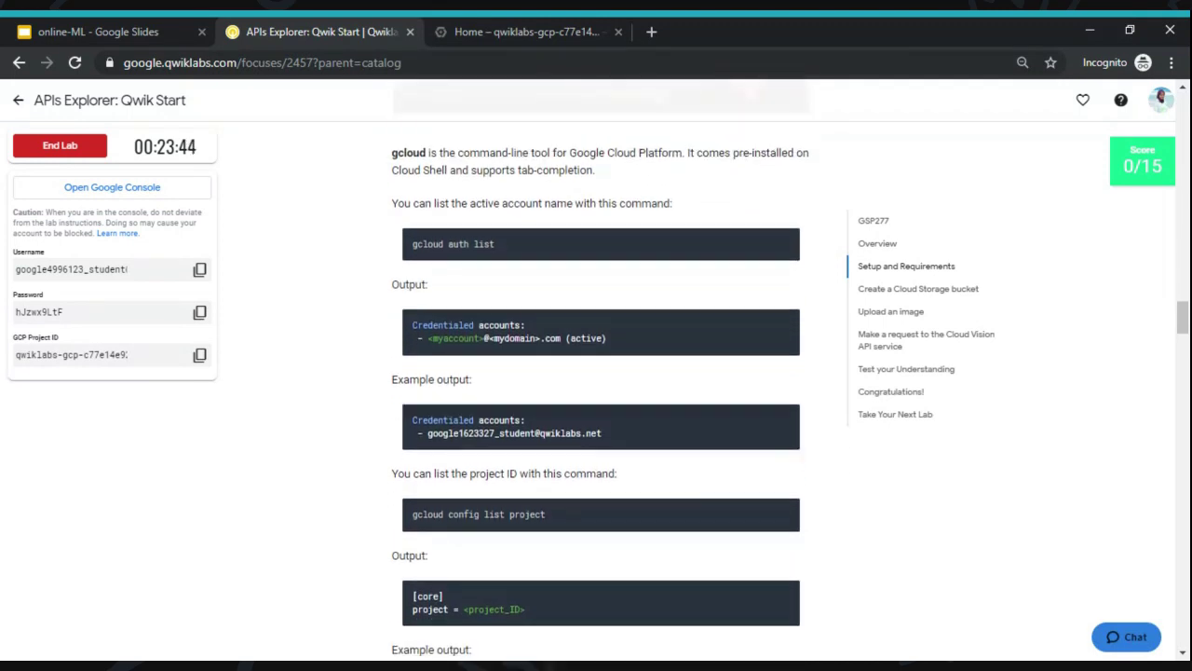
scroll(601, 391, down, 1)
scroll(596, 391, up, 2)
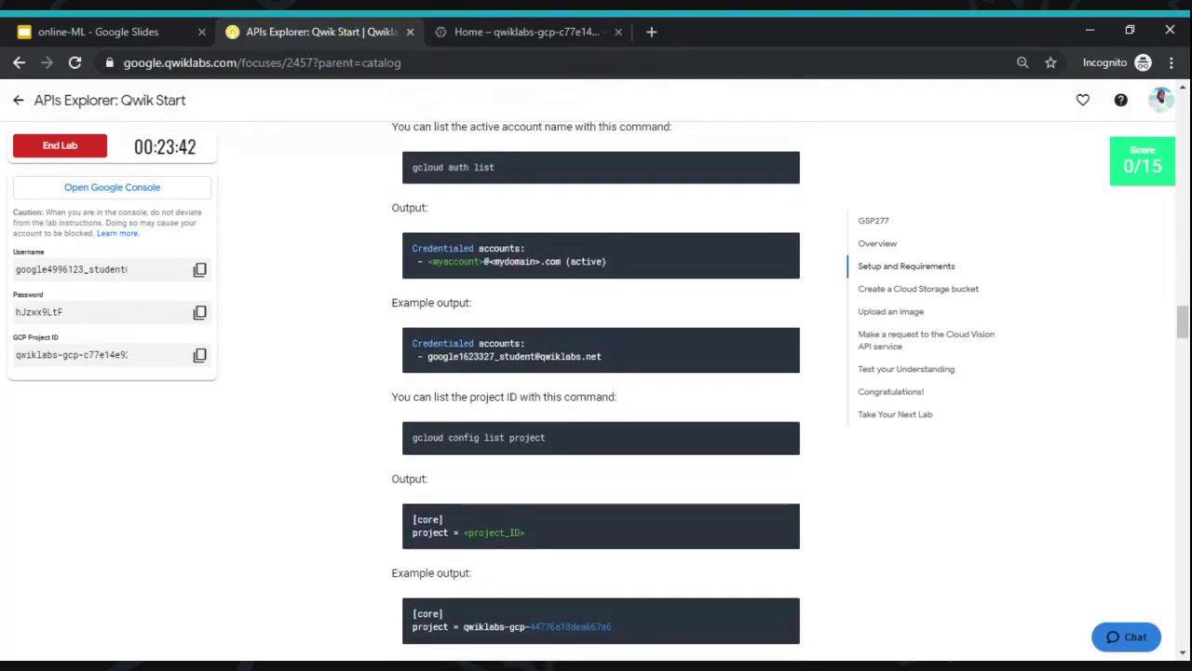
scroll(596, 391, down, 2)
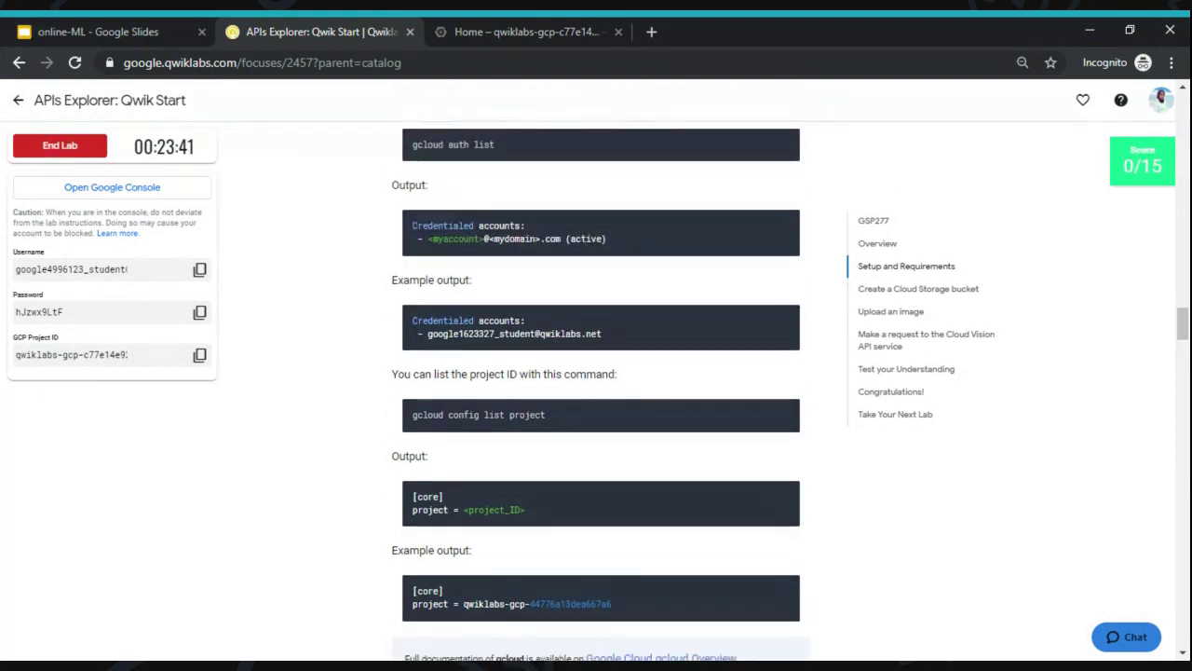
- Recheck the Cloud Shell output, then scroll the lab to the Create a Cloud Storage bucket section
click(522, 32)
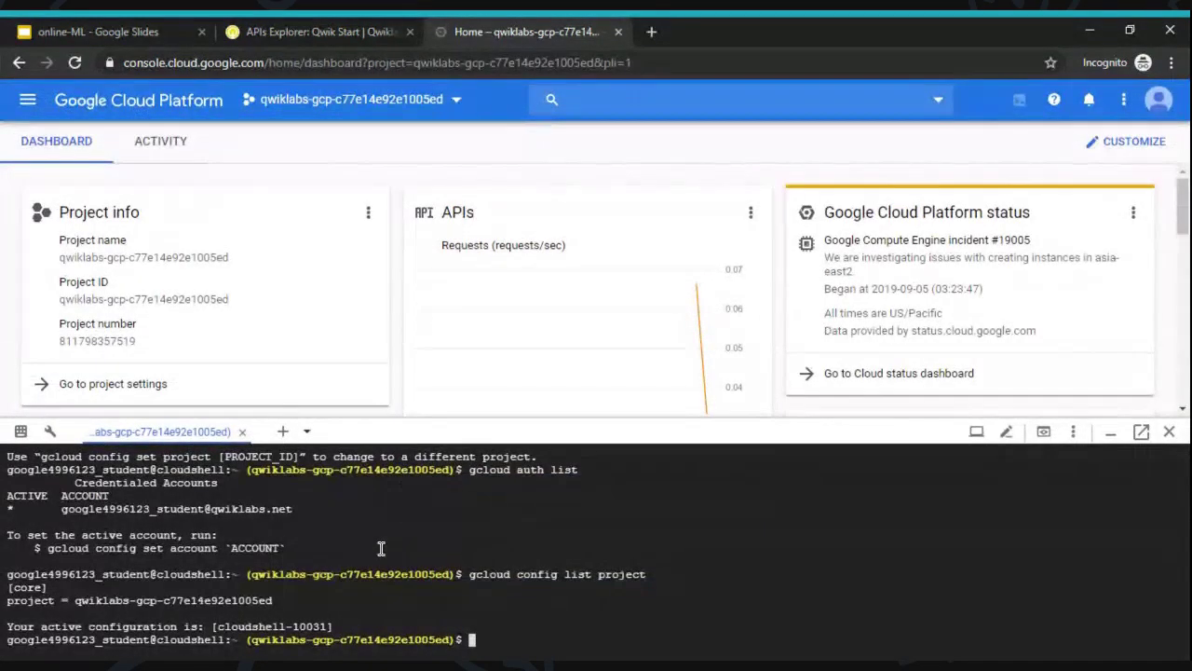
click(334, 25)
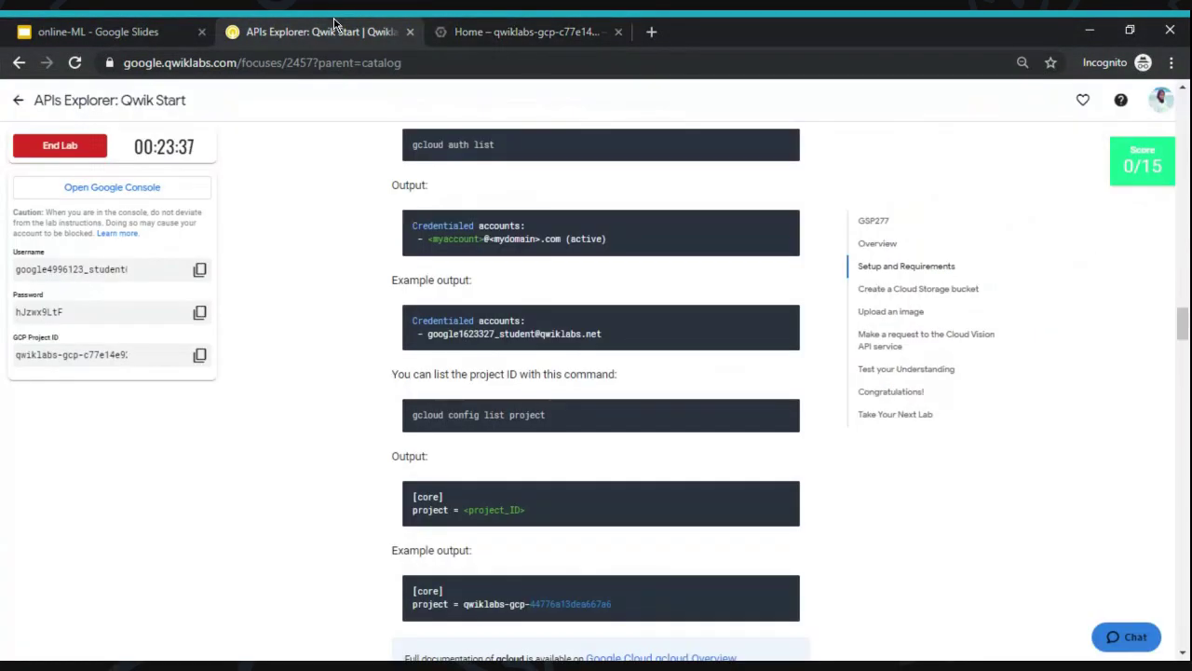
scroll(323, 247, up, 1)
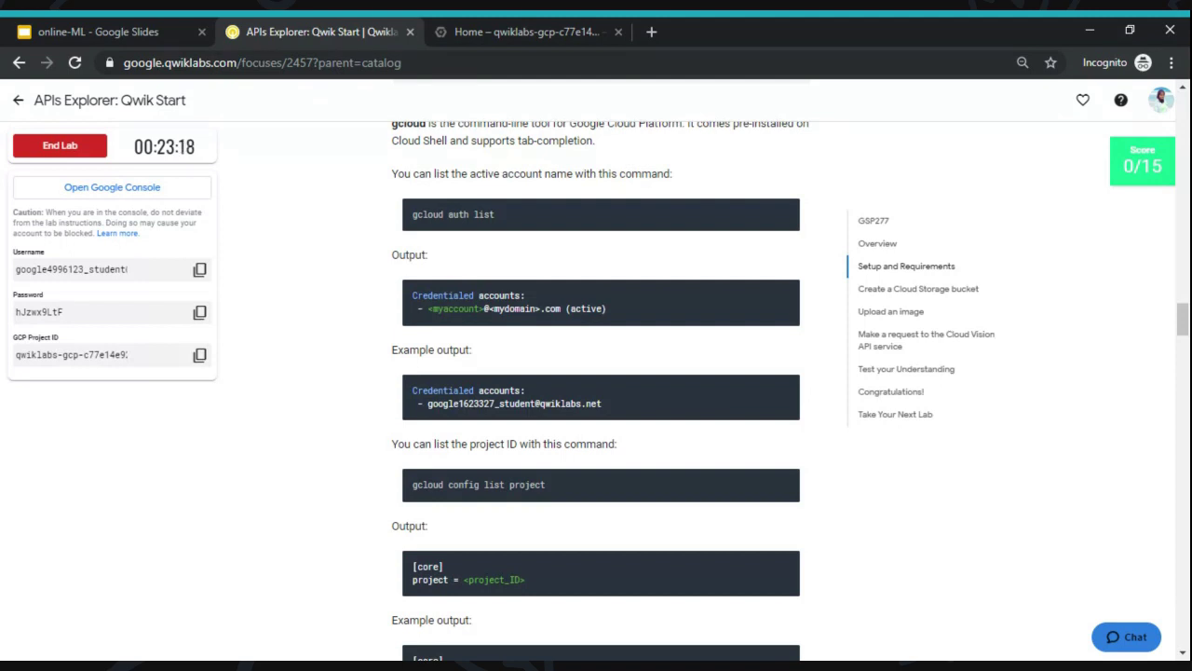
scroll(601, 391, down, 2)
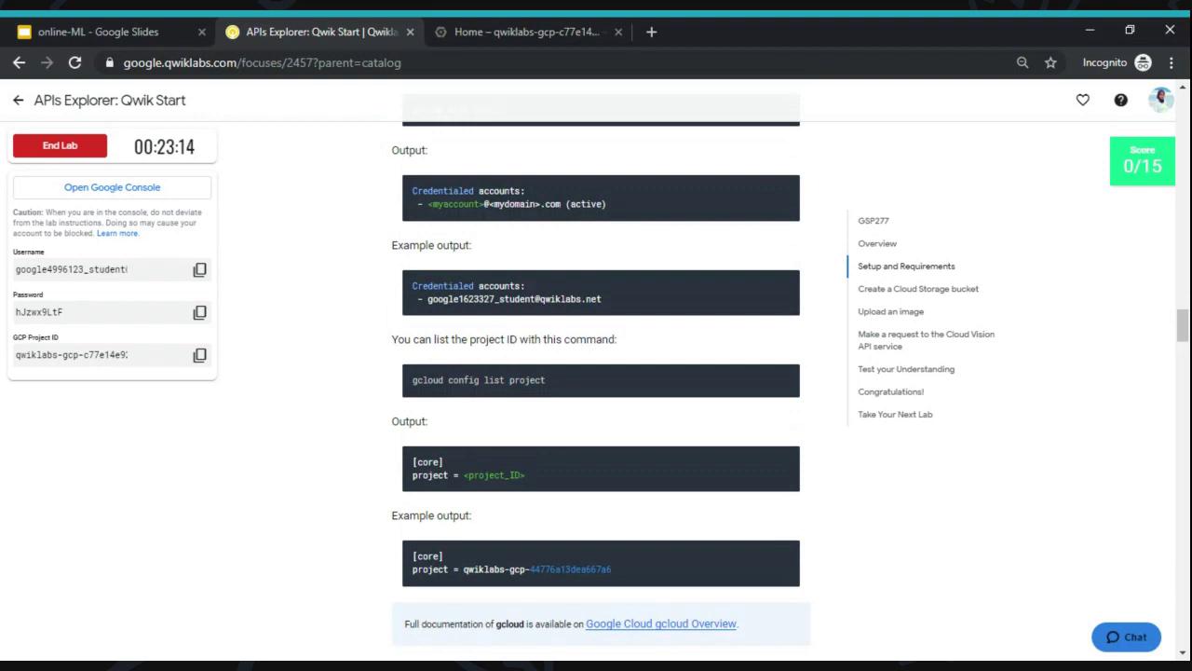
scroll(461, 417, up, 4)
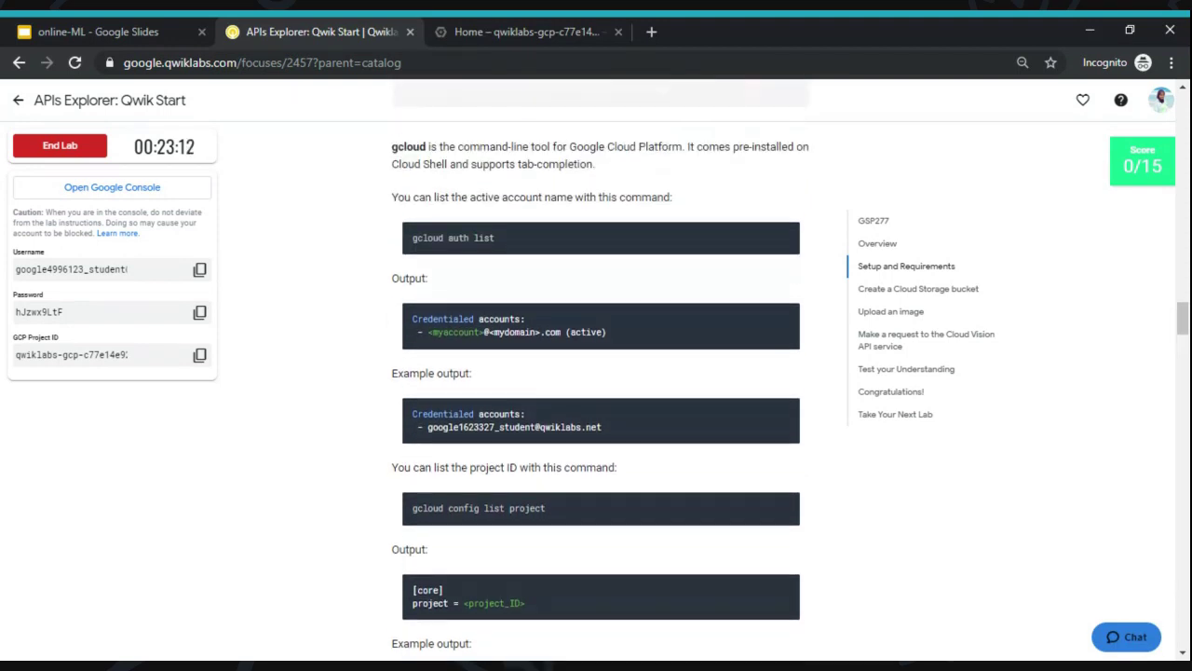
scroll(343, 264, down, 3)
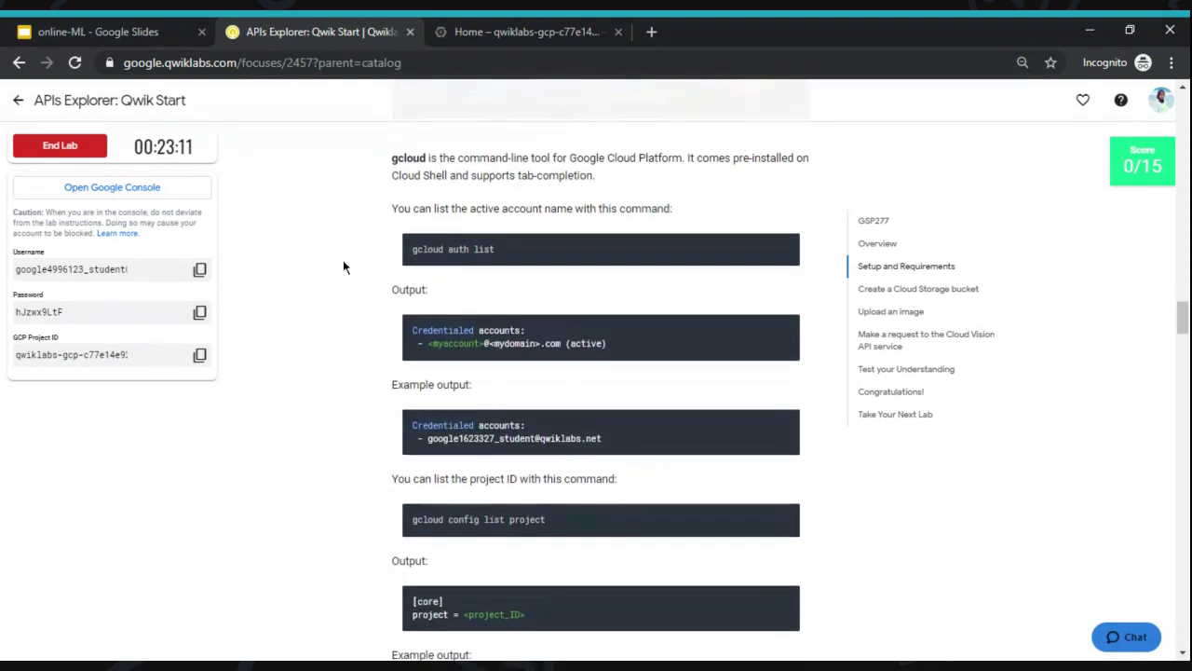
scroll(343, 267, down, 5)
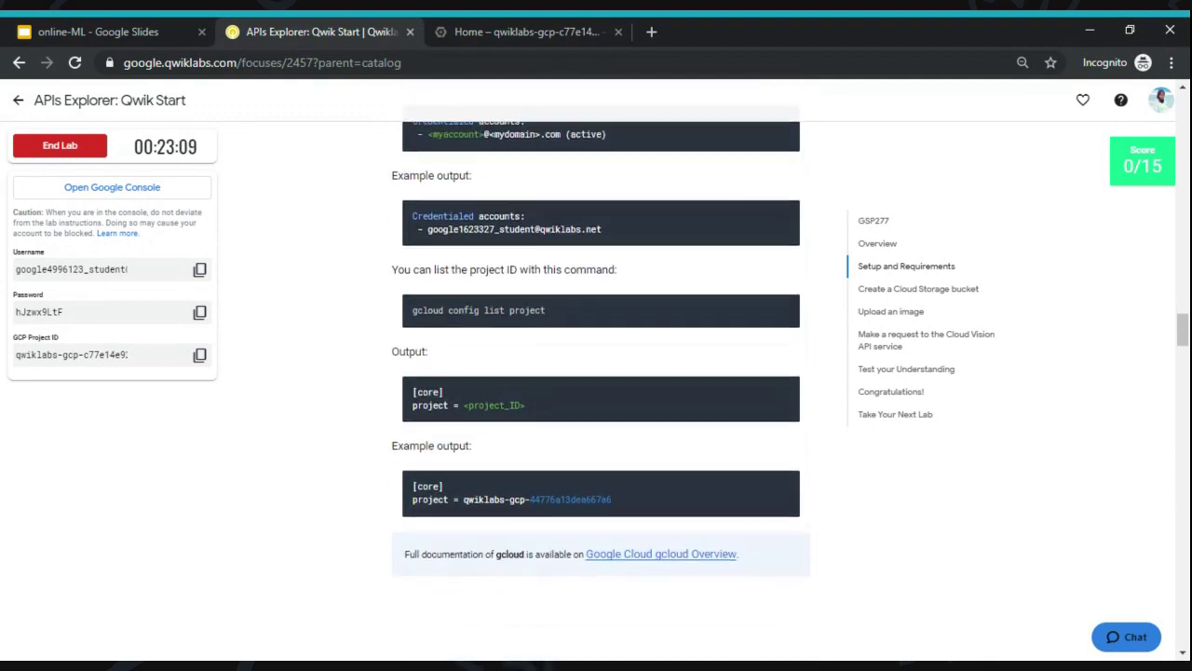
scroll(601, 381, down, 5)
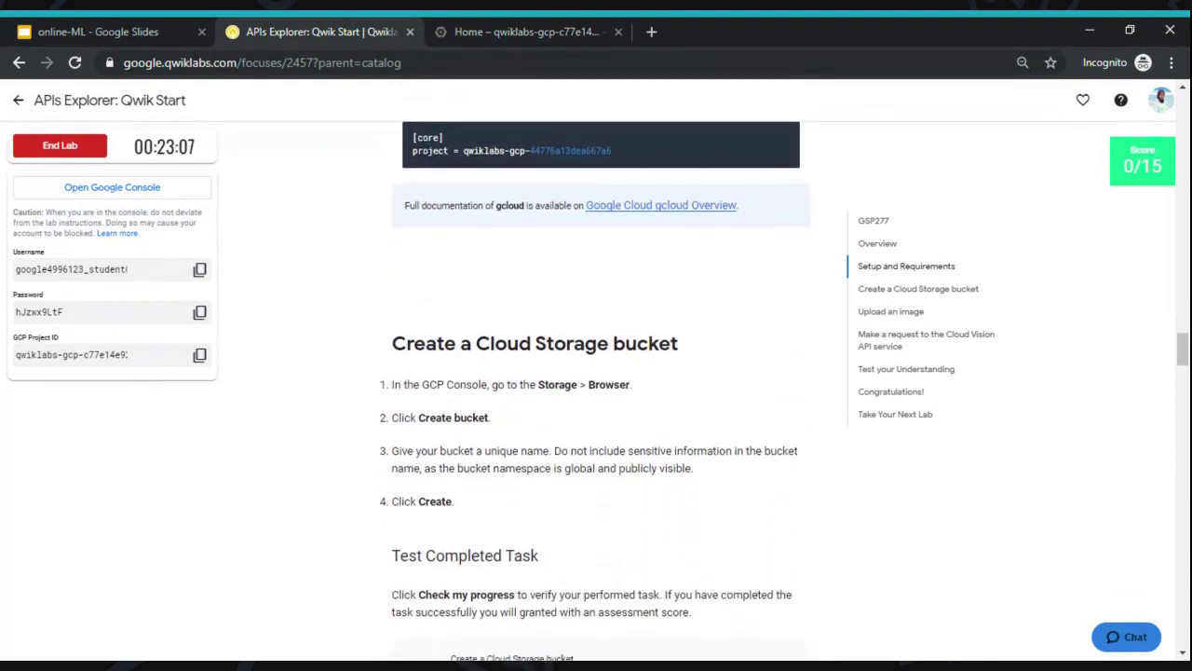
scroll(601, 381, down, 2)
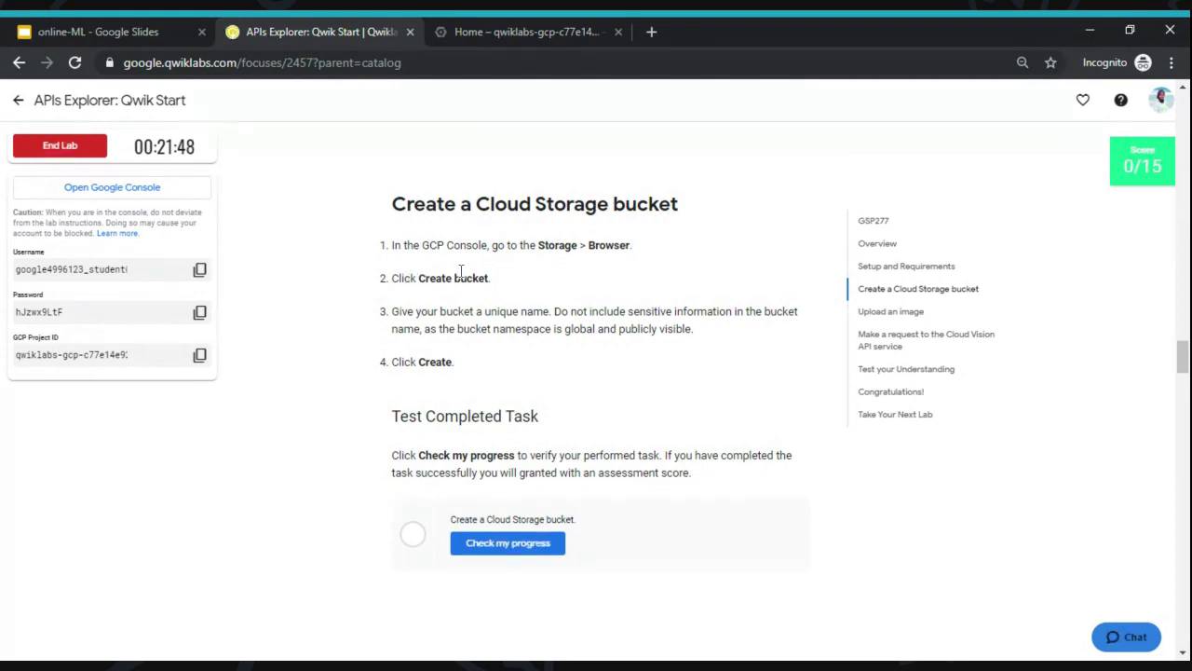
- Open Storage > Browser from the console's Navigation menu for the lab project
click(528, 28)
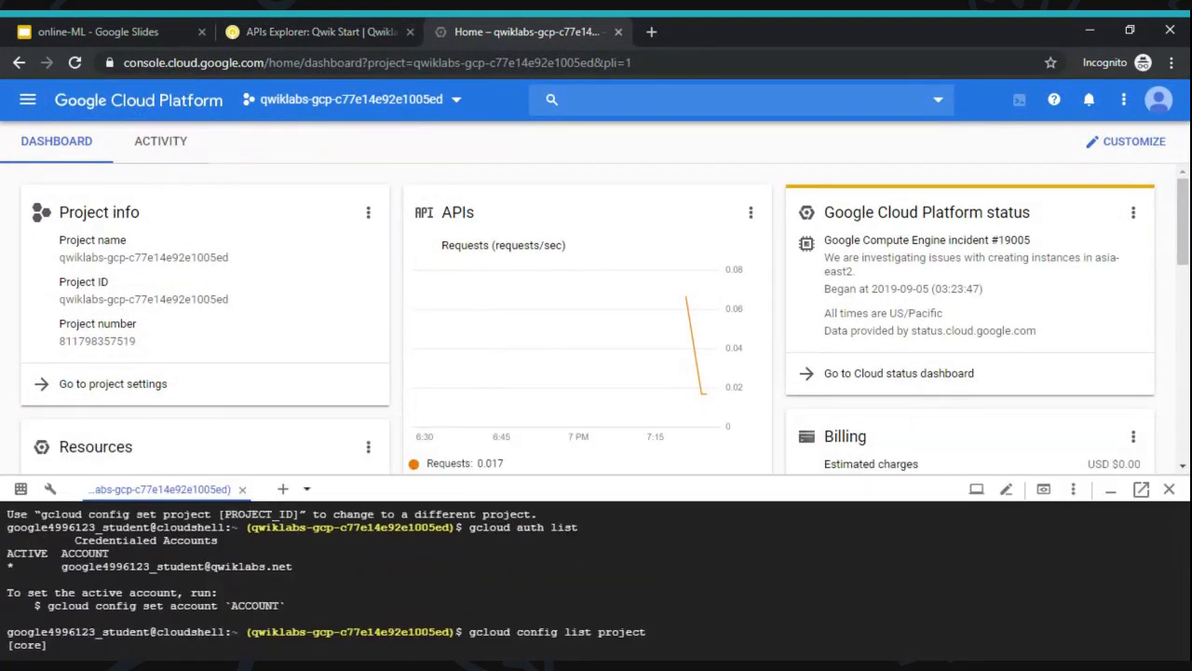
click(28, 101)
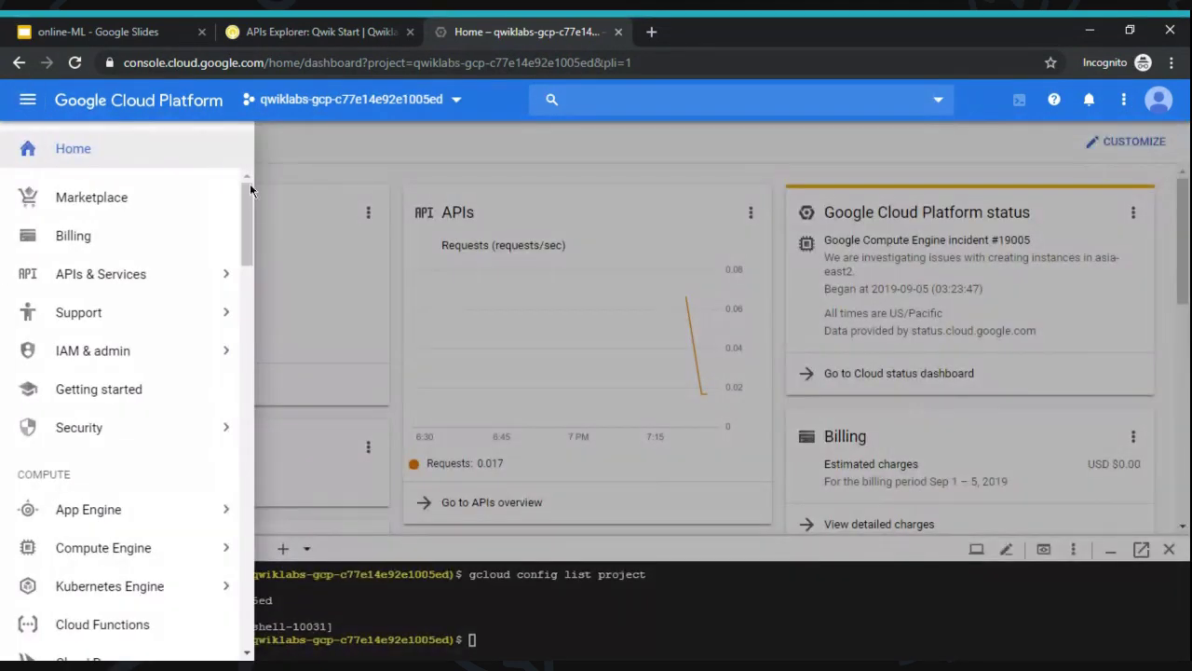
drag(247, 201, 255, 295)
mouse_move(192, 333)
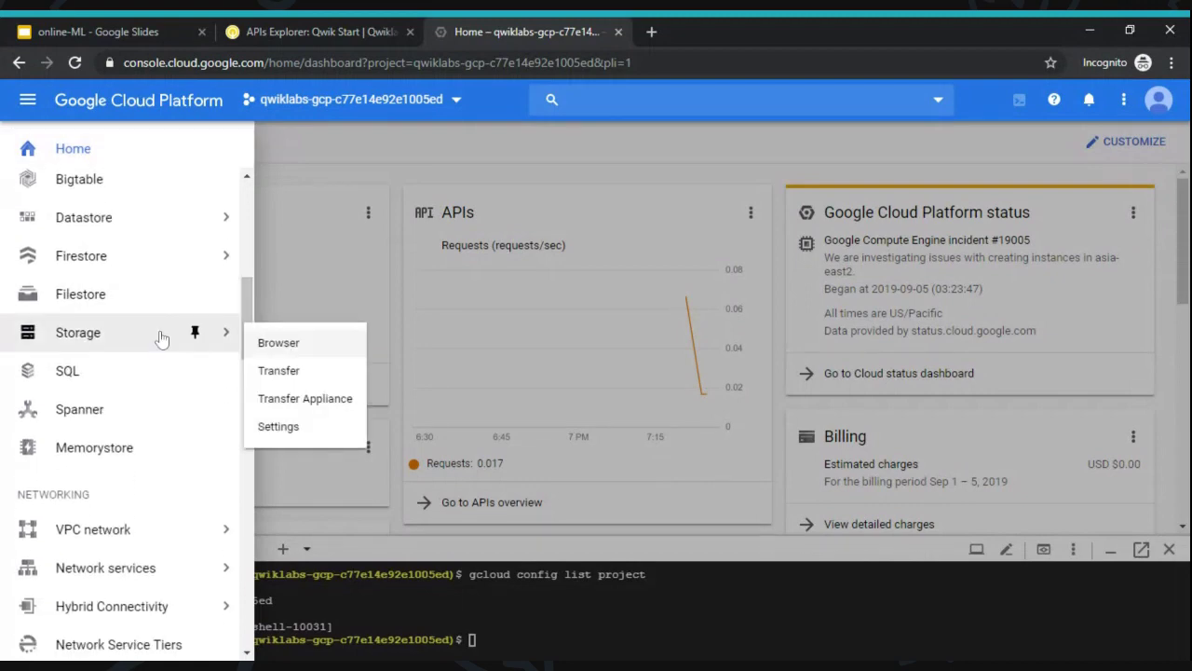
click(304, 350)
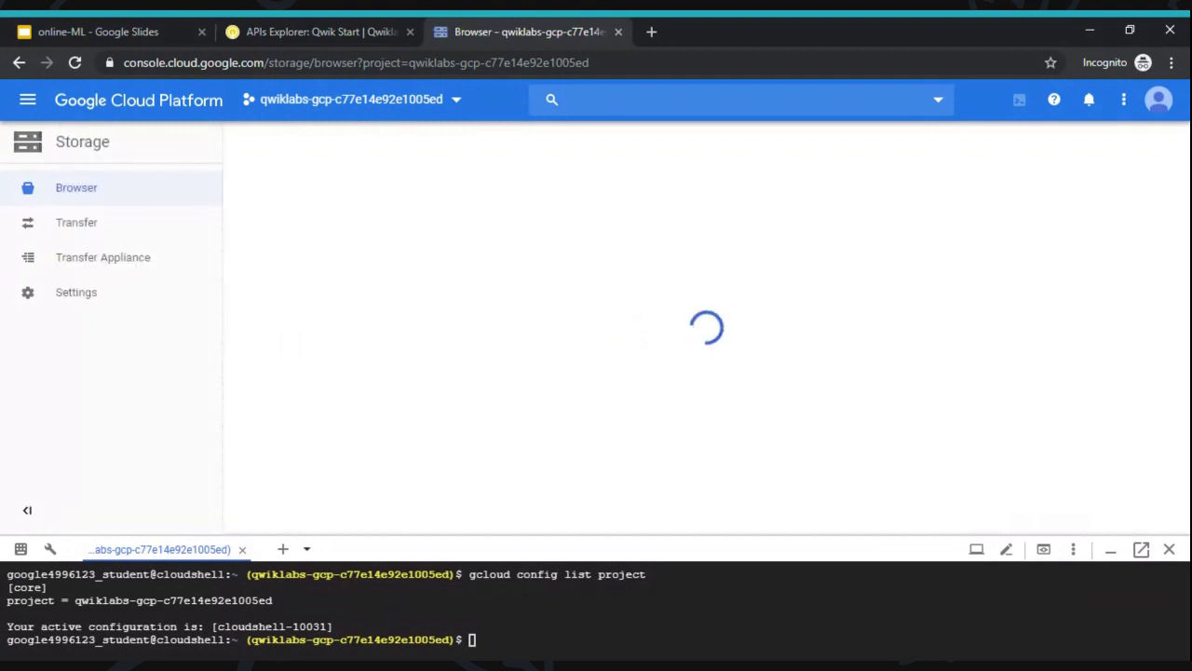
- Start a new bucket and try the name mena05, which is rejected as already taken
click(588, 415)
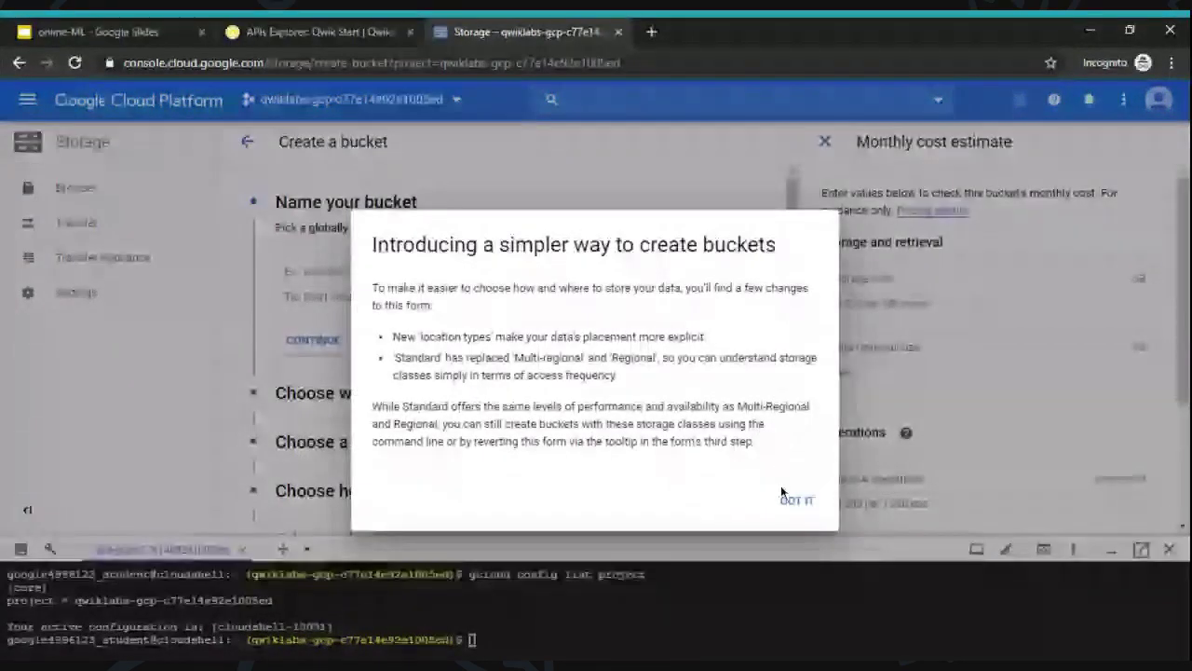
click(793, 499)
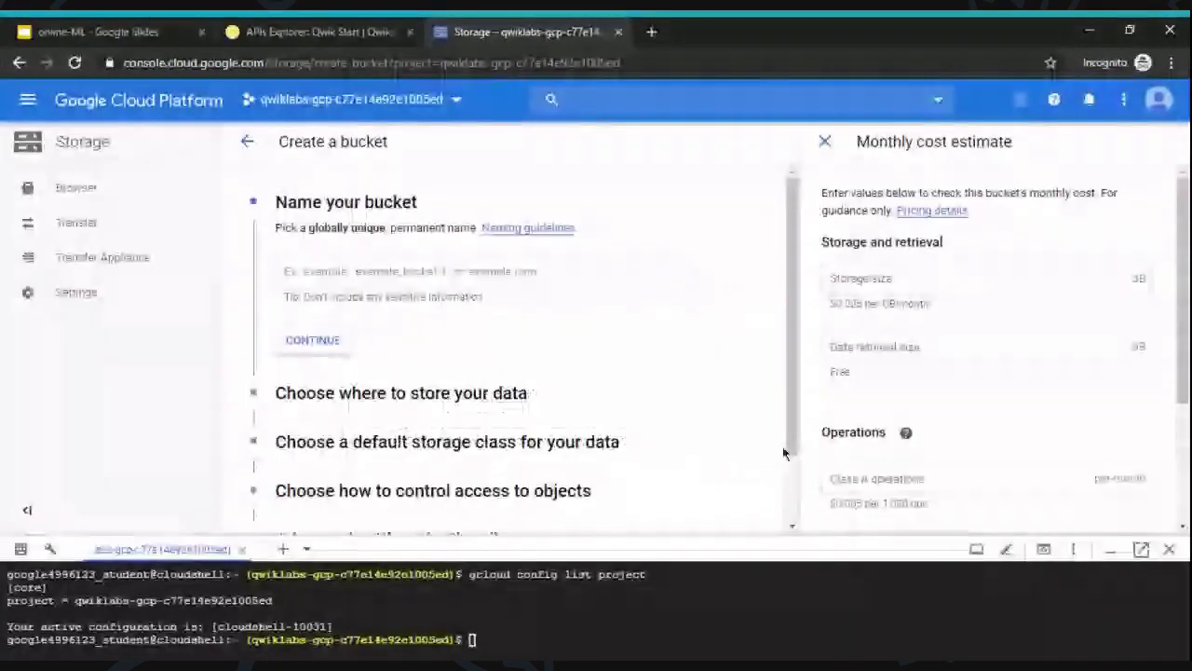
click(404, 272)
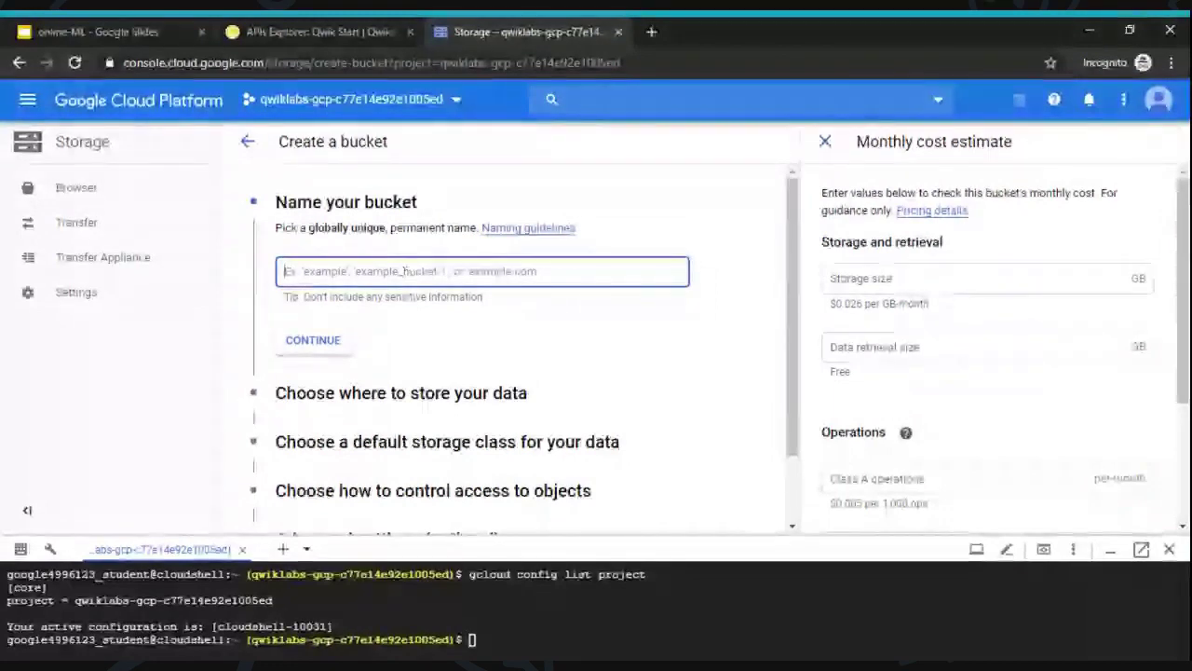
text(men)
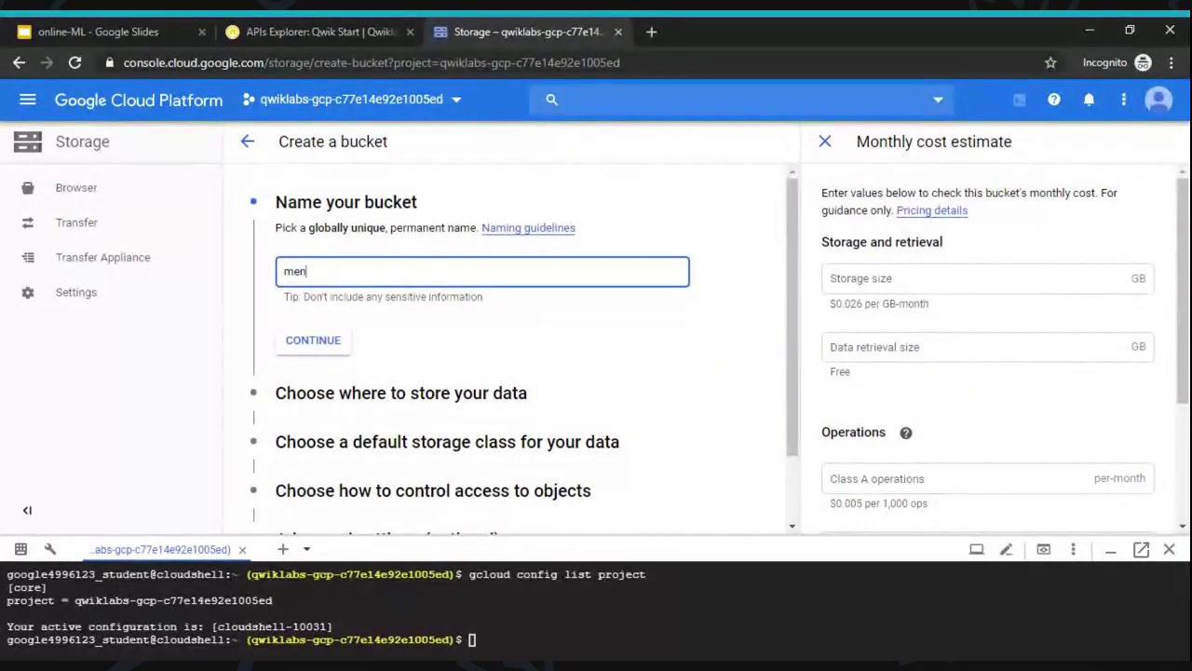
text(a05)
scroll(779, 391, down, 2)
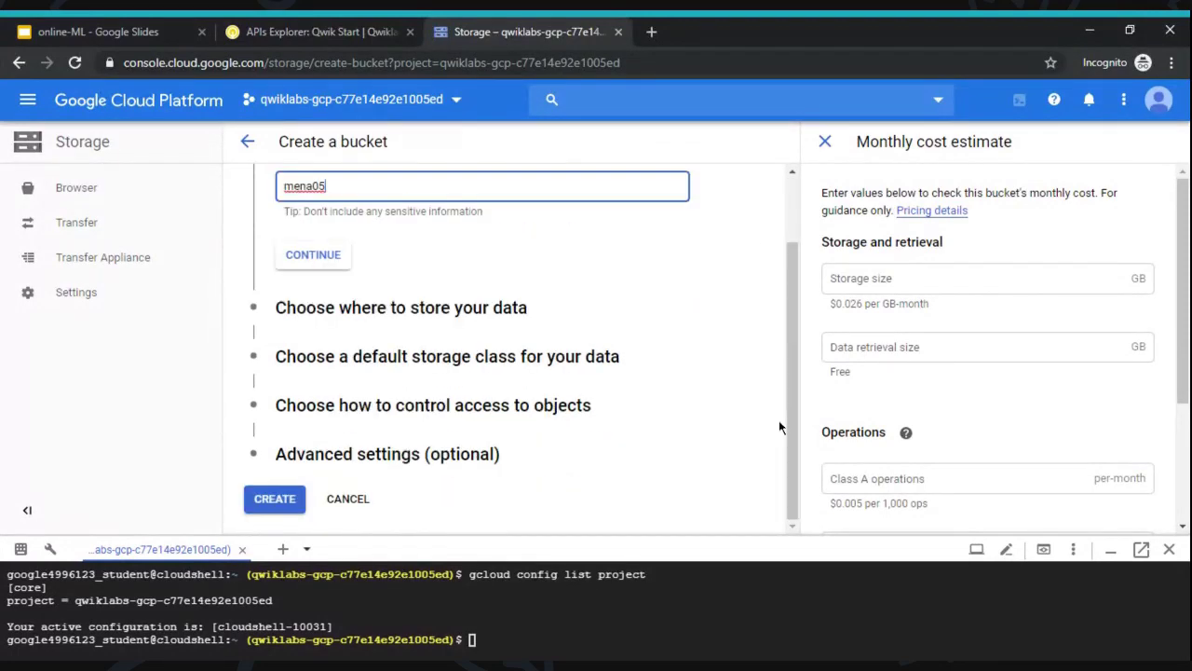
click(276, 500)
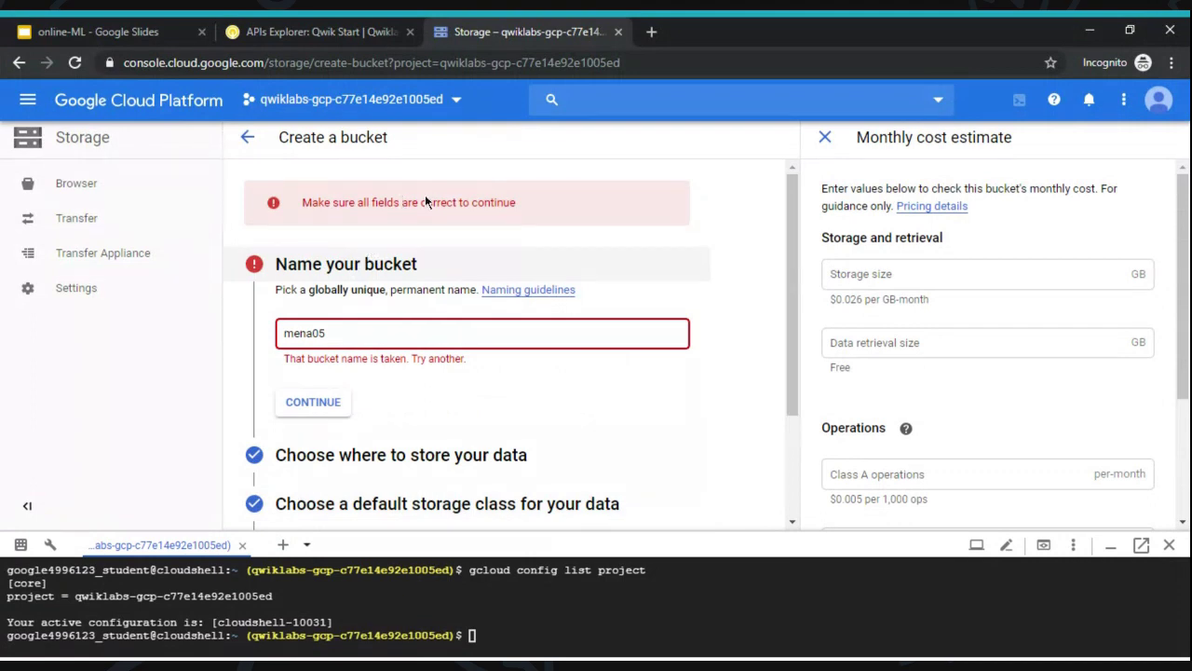
double_click(350, 340)
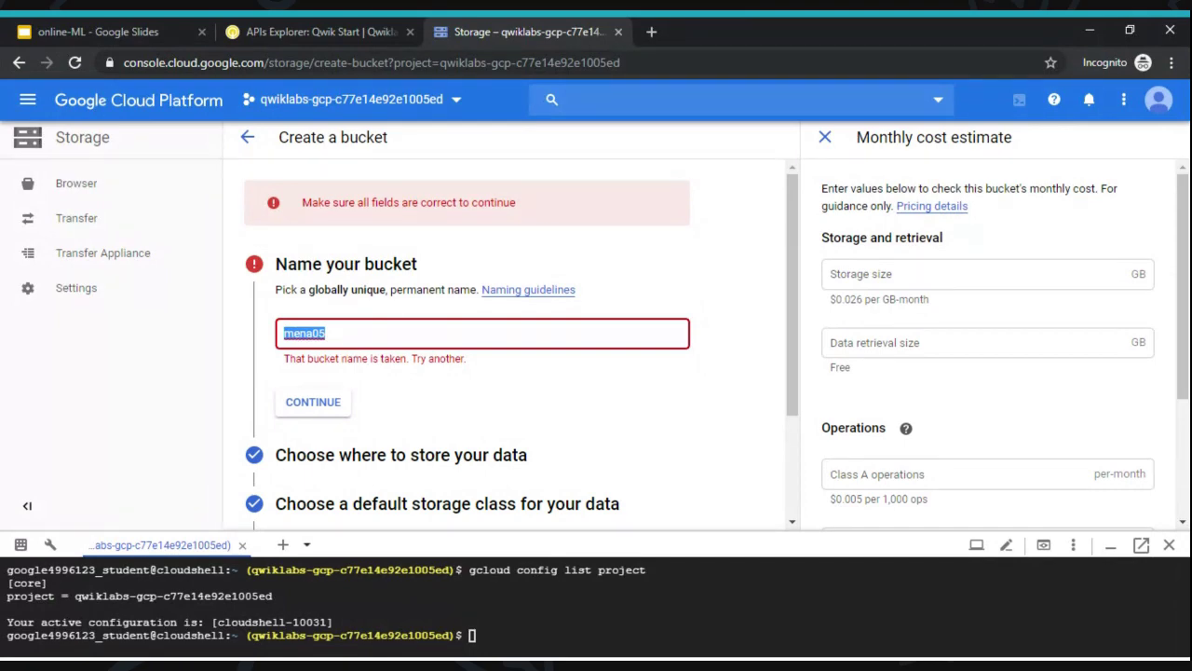
- Retry with a unique bucket name, creating the bucket mena005
click(321, 32)
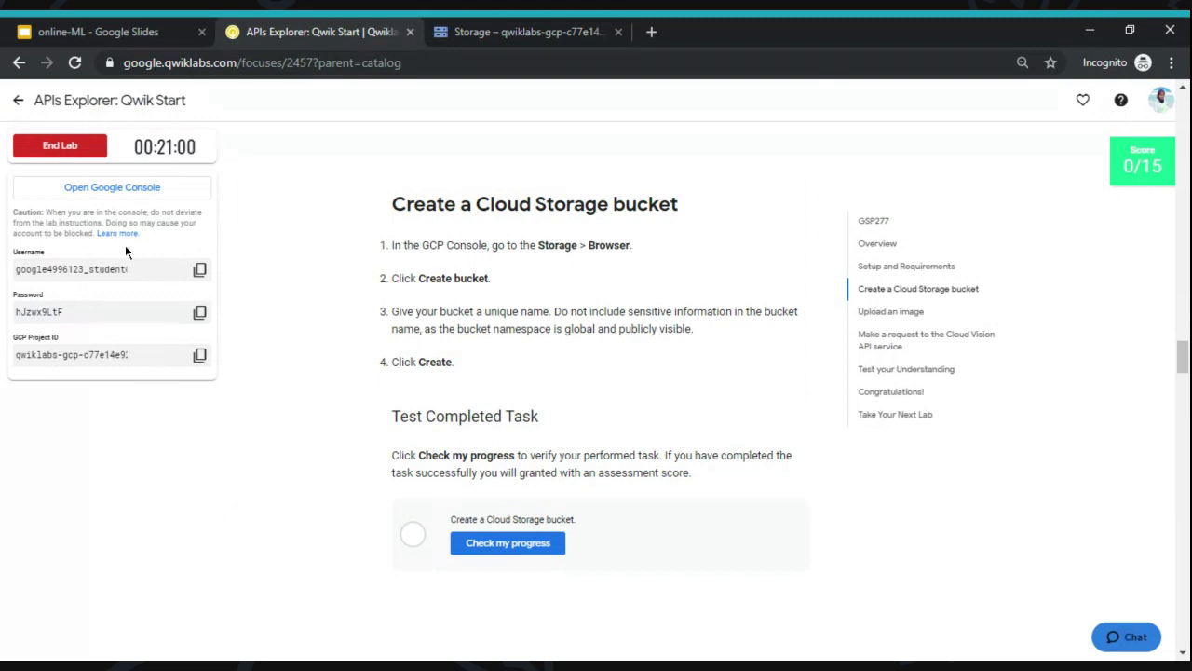
drag(84, 268, 41, 269)
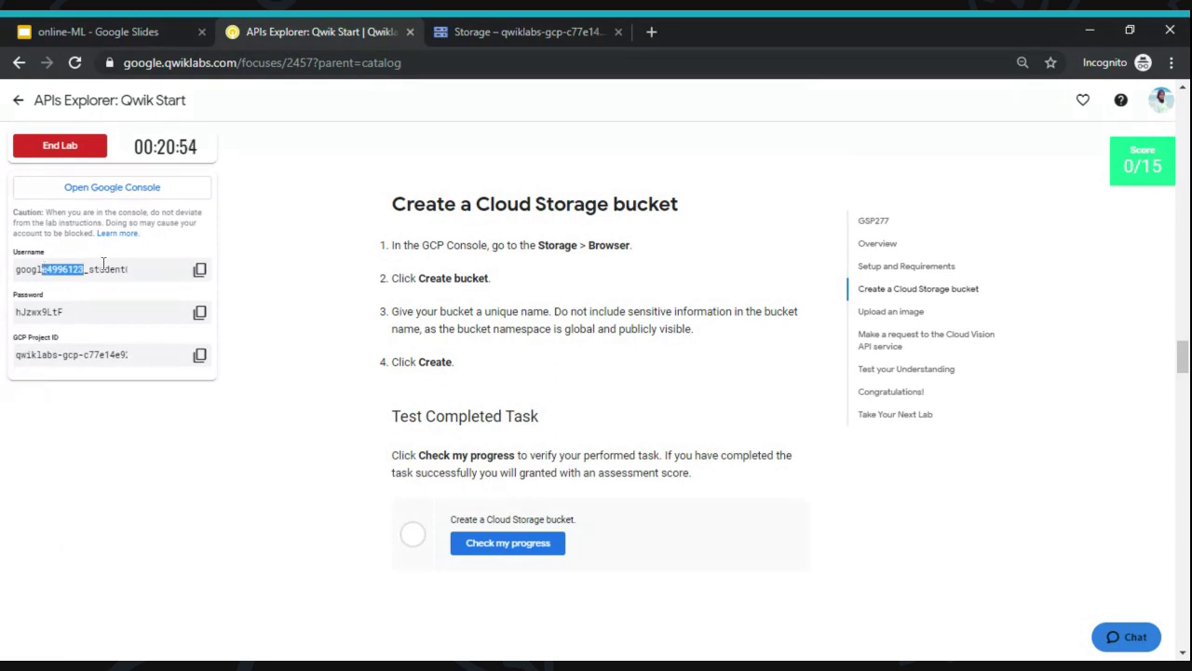
click(199, 271)
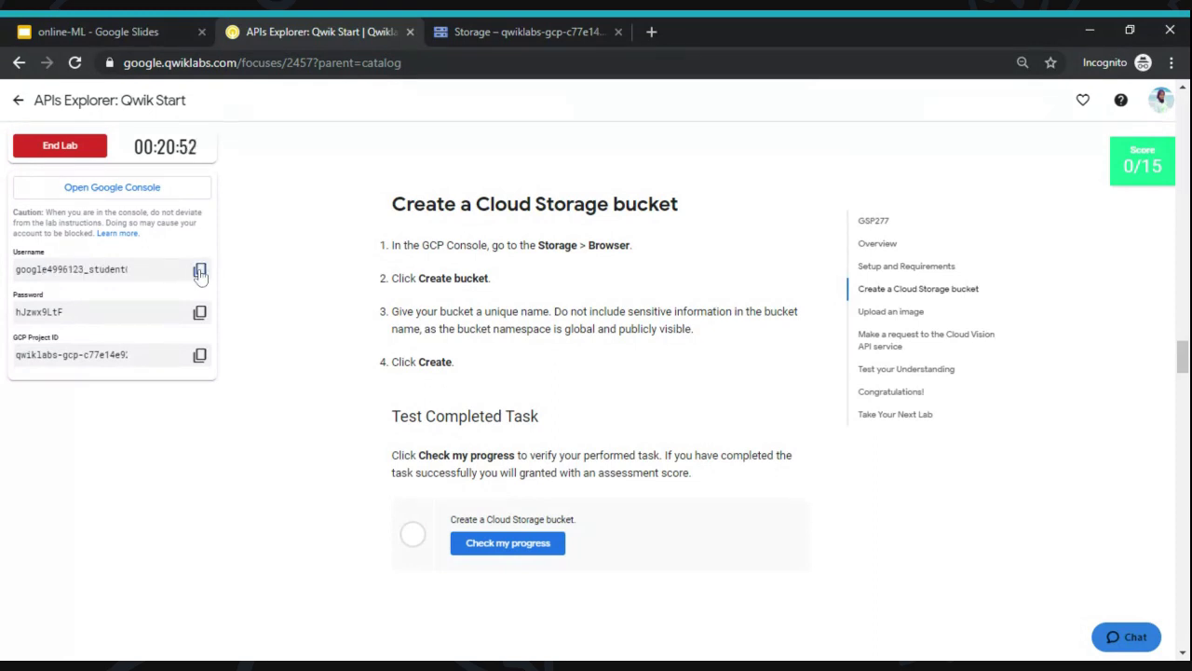
click(527, 28)
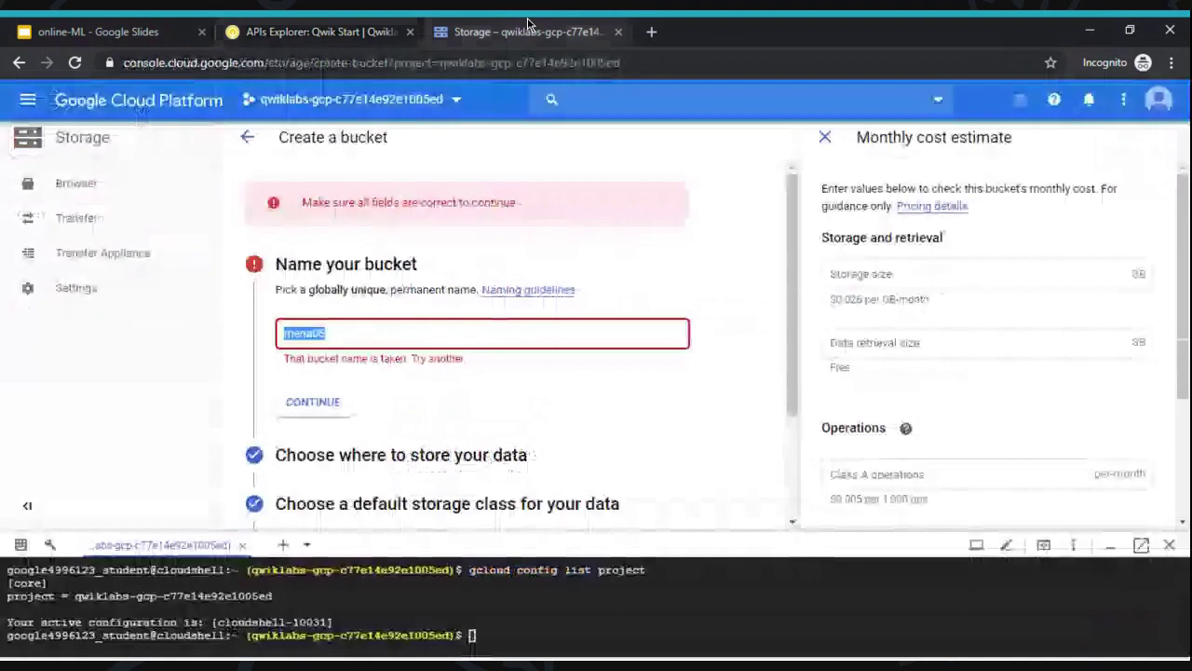
text(mena05)
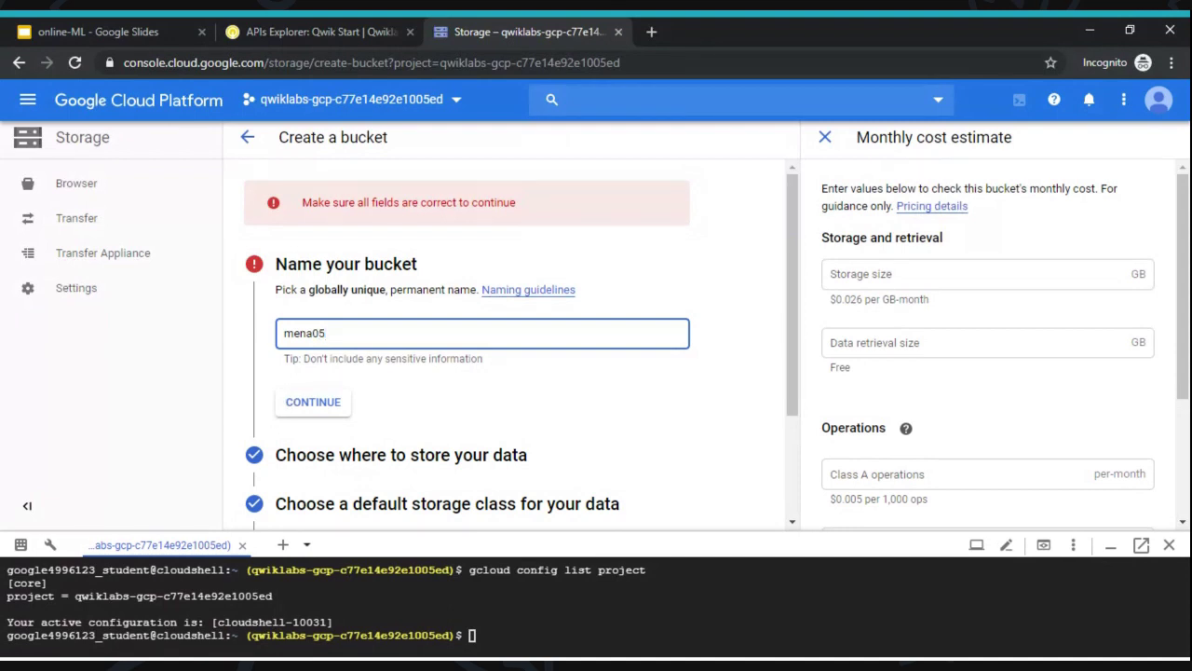
text(0)
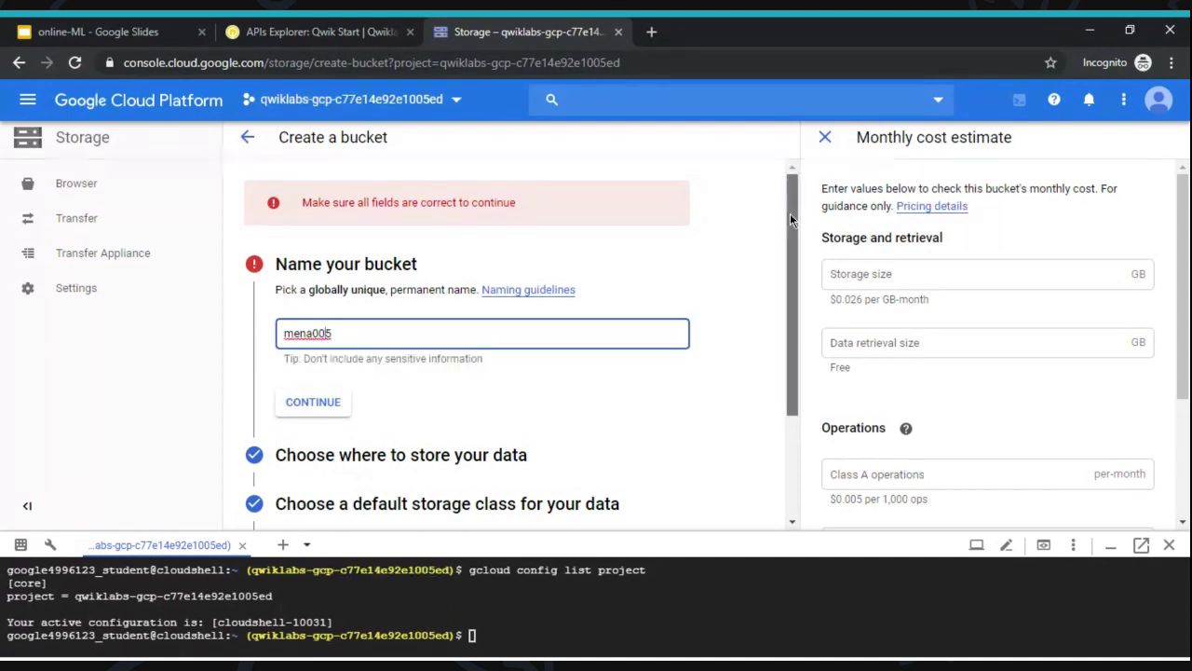
drag(790, 214, 776, 418)
click(275, 493)
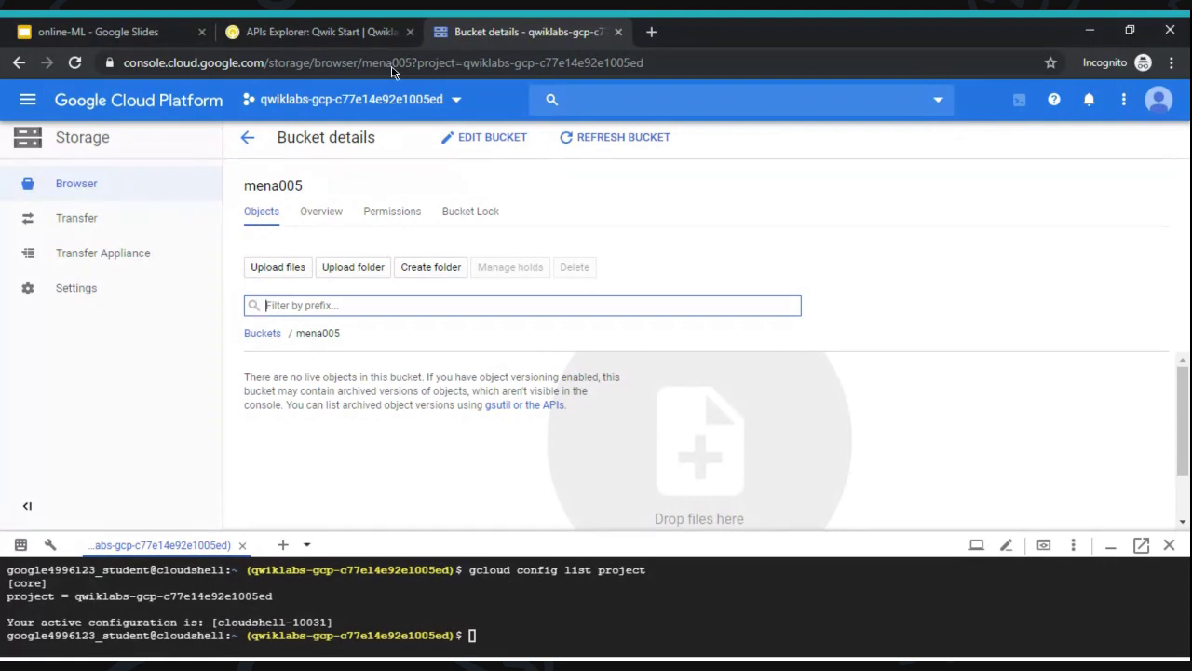
click(307, 30)
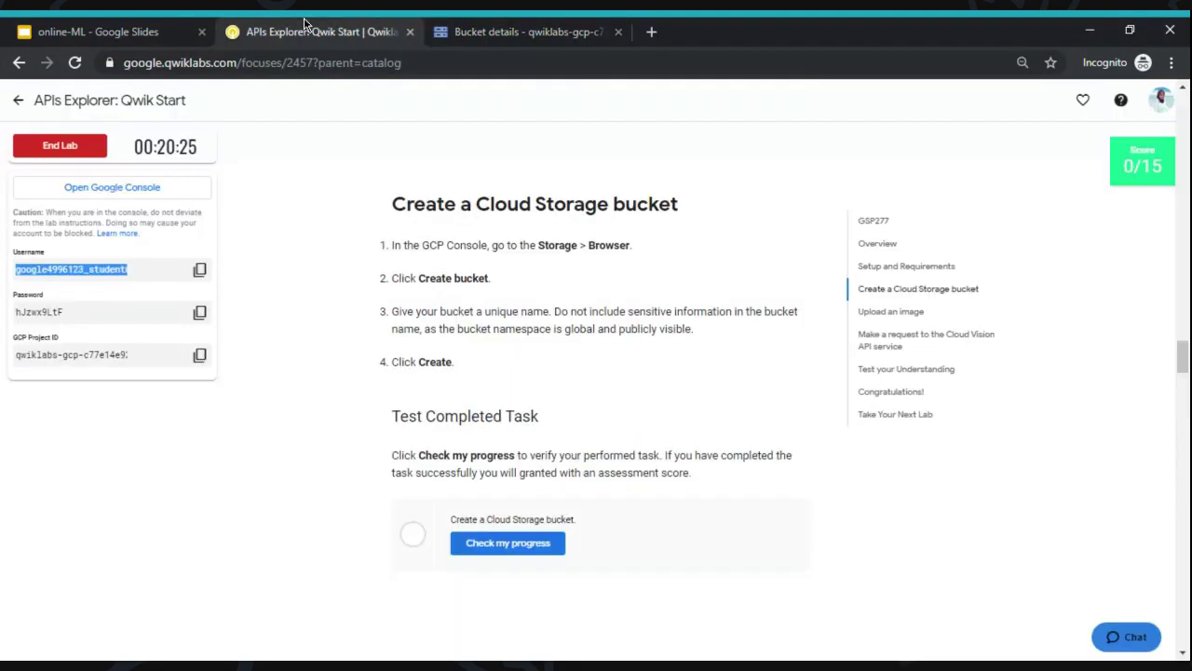
- Have the lab verify the bucket-creation task with Check my progress
click(671, 286)
scroll(671, 286, down, 2)
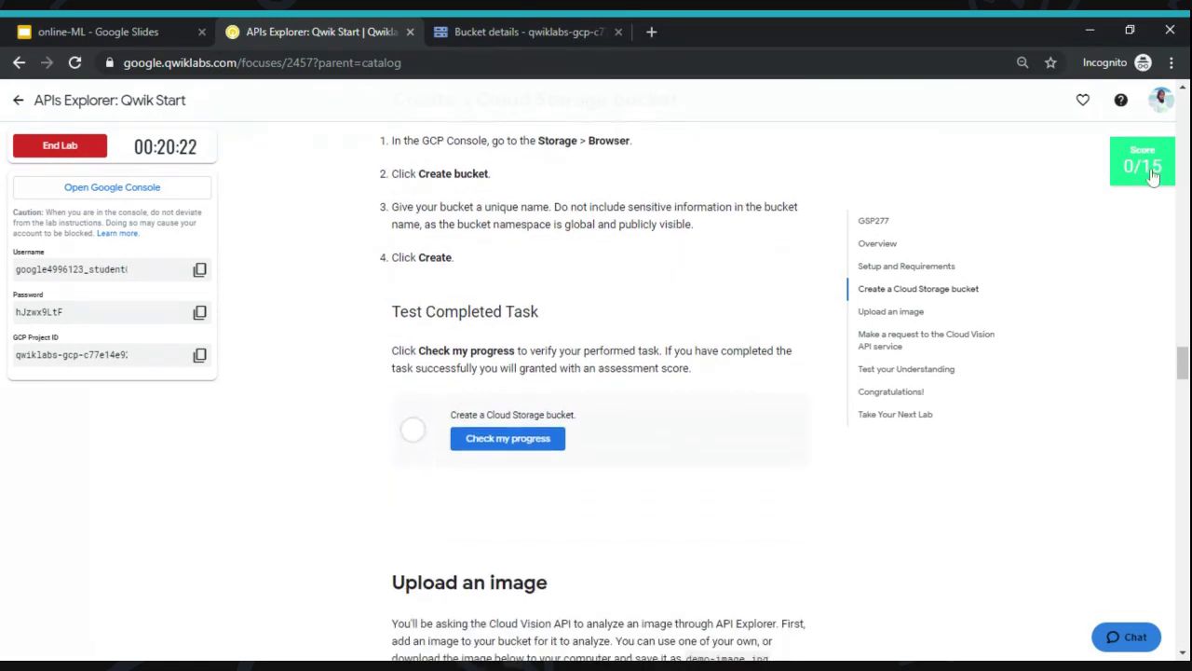
mouse_move(1153, 177)
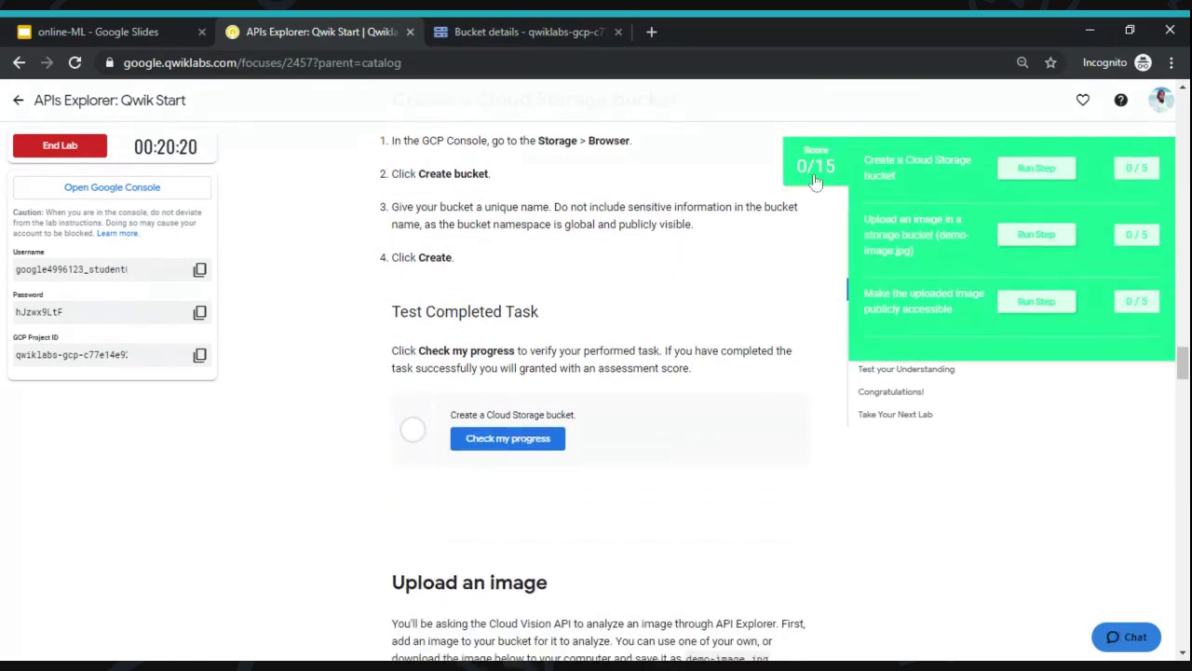
click(528, 448)
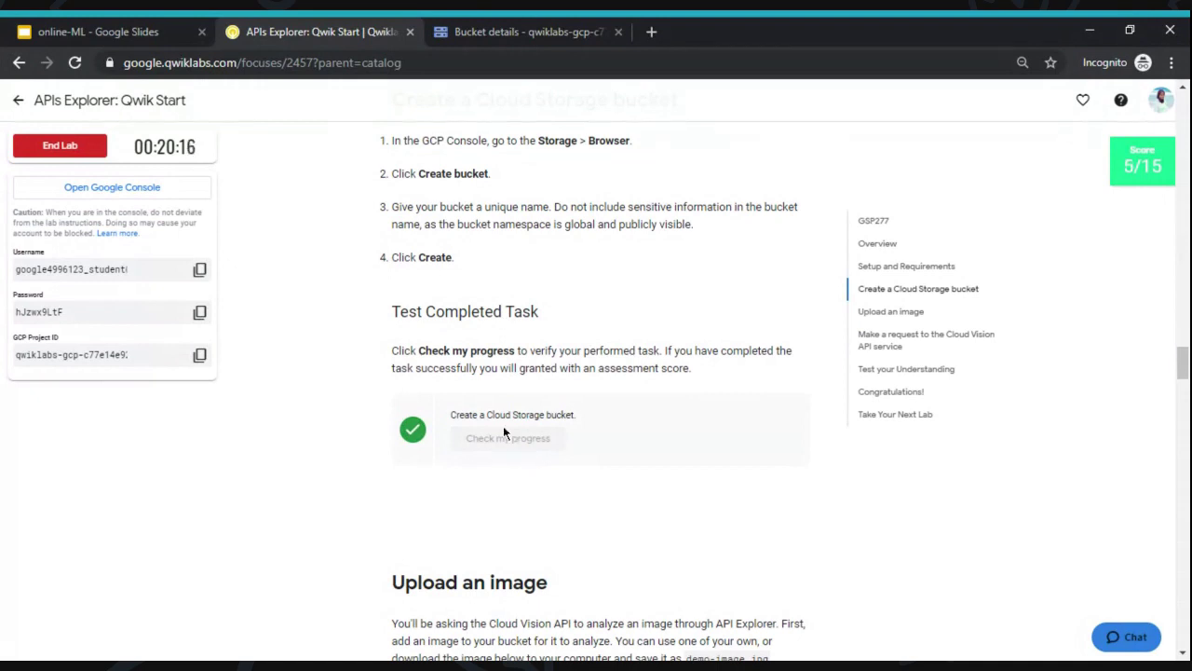
mouse_move(1132, 149)
scroll(577, 219, down, 6)
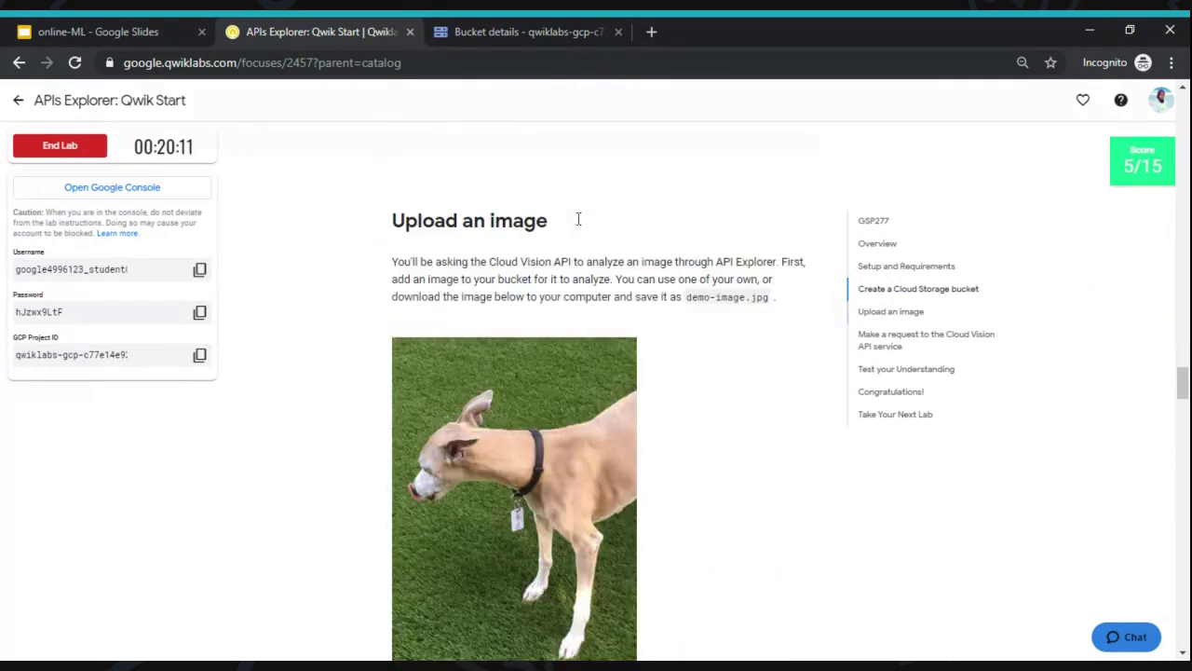
scroll(578, 219, up, 4)
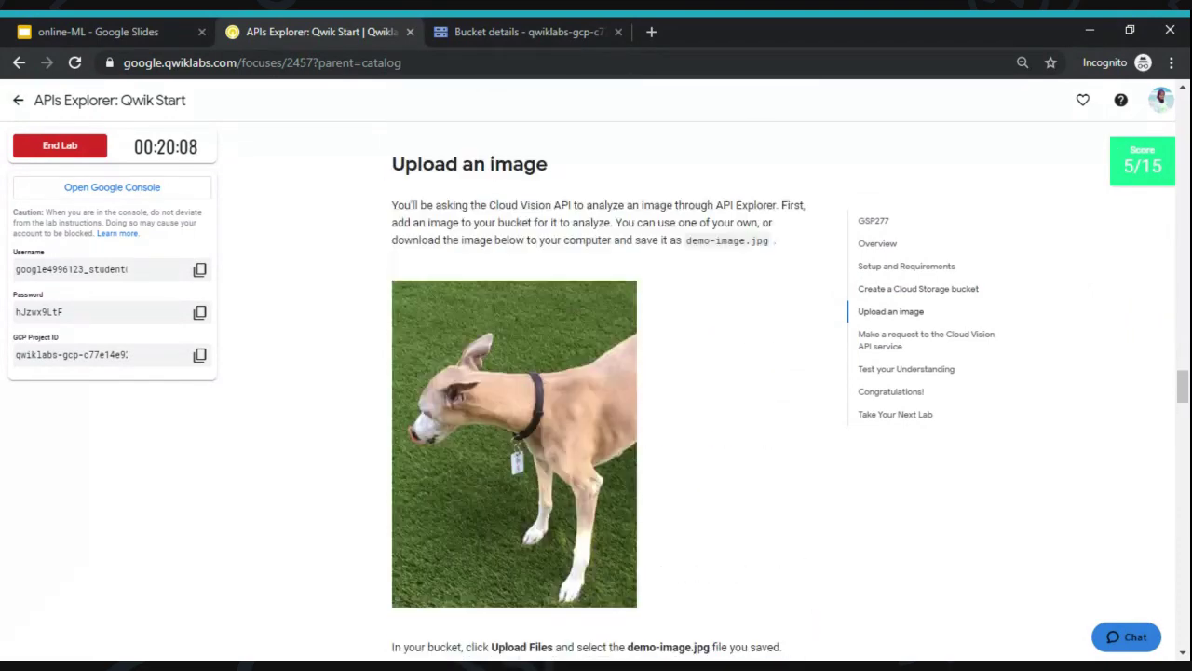
scroll(578, 373, up, 1)
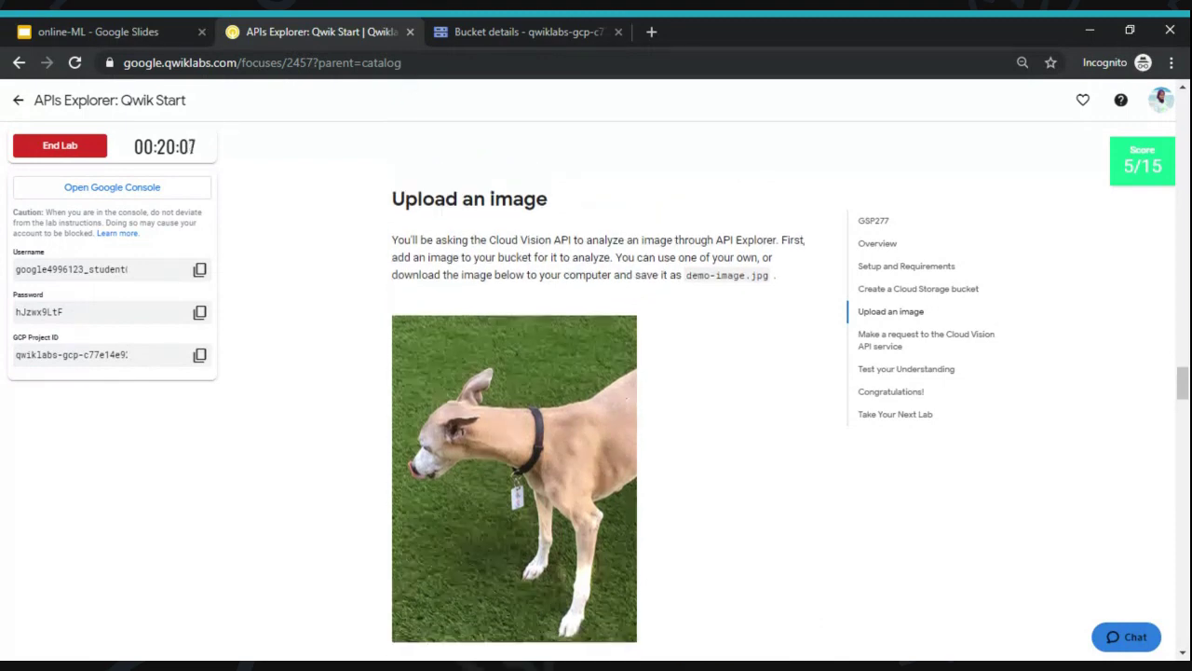
scroll(578, 391, down, 1)
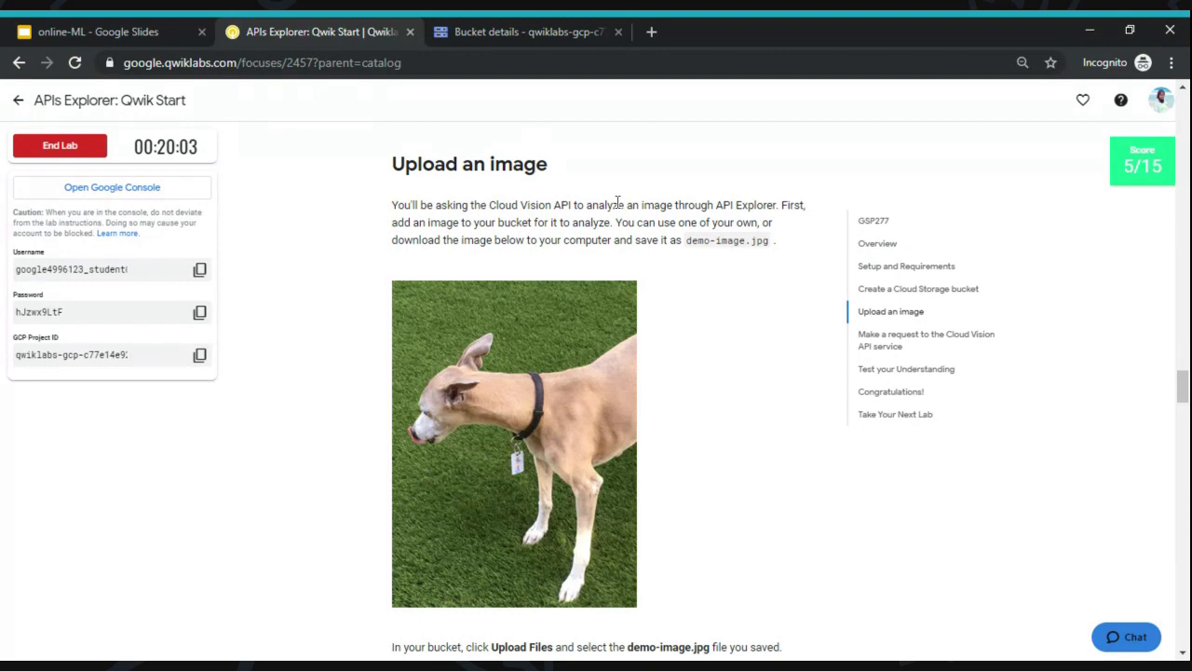
- Read the Upload an image instructions and open the empty mena005 Bucket details page
click(542, 28)
click(358, 22)
scroll(728, 328, down, 1)
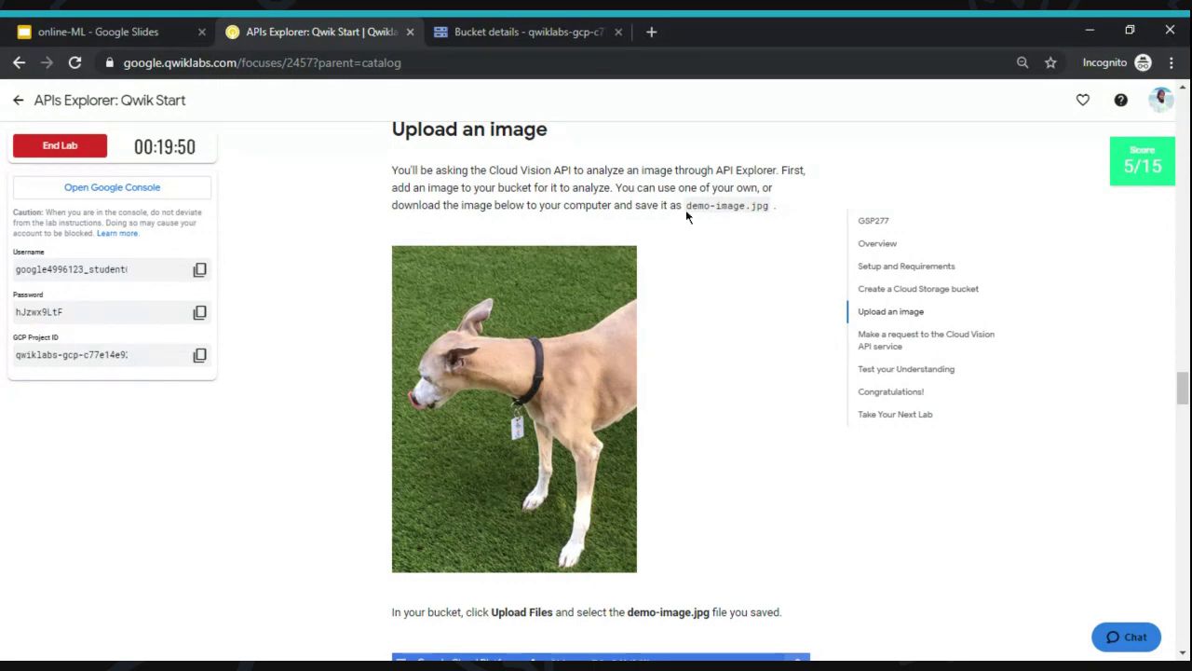
click(476, 28)
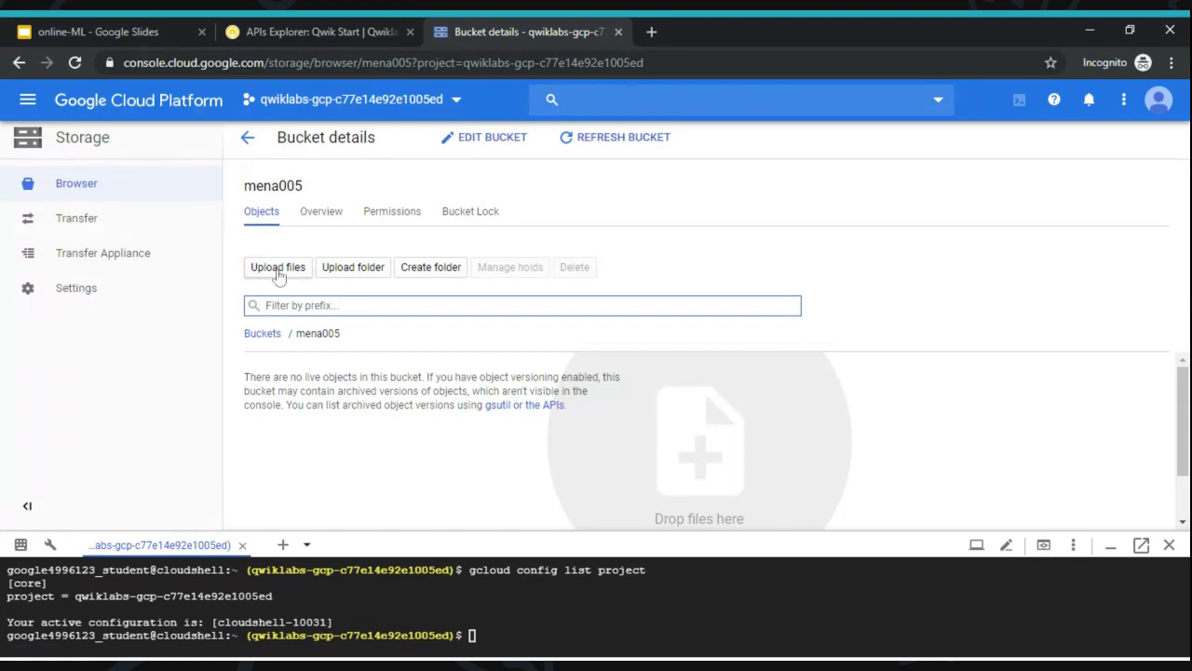
- Upload the demo image into the mena005 bucket, noting the required name demo-image.jpg
click(278, 272)
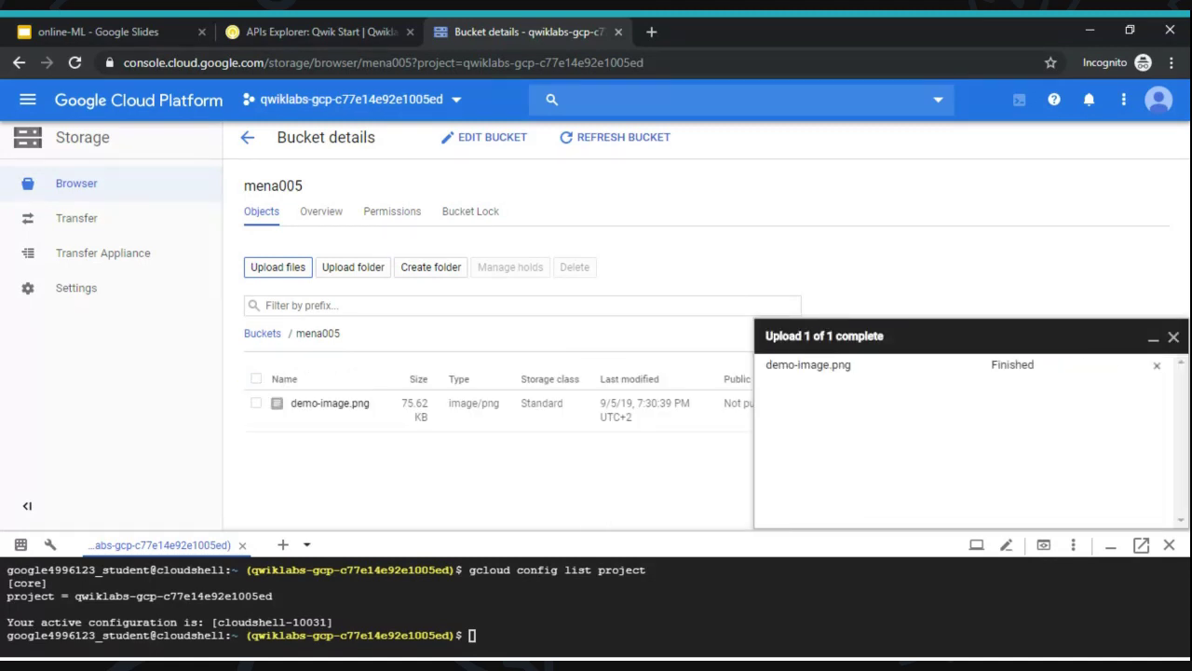
click(298, 31)
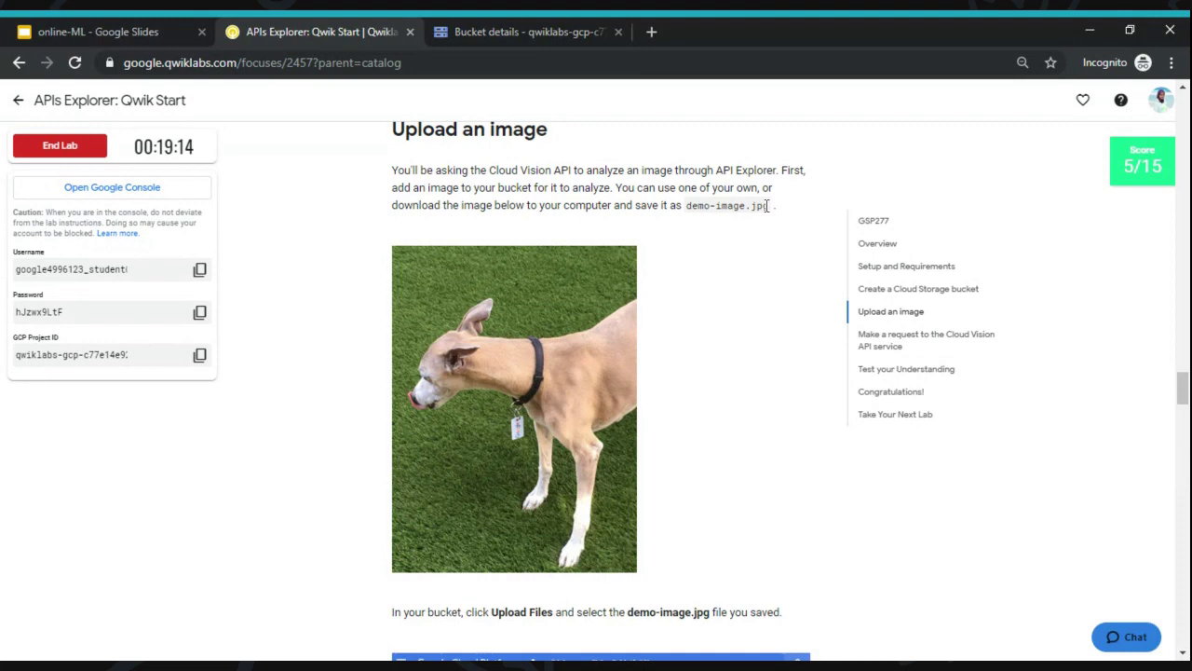
drag(769, 204, 687, 204)
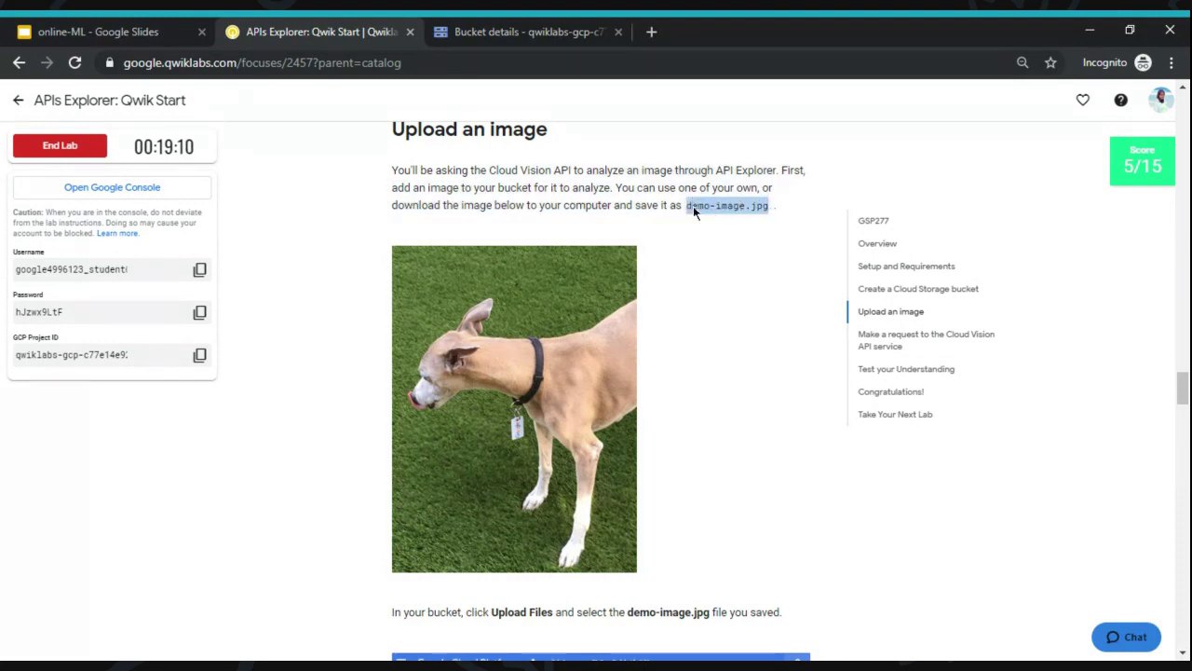
click(570, 23)
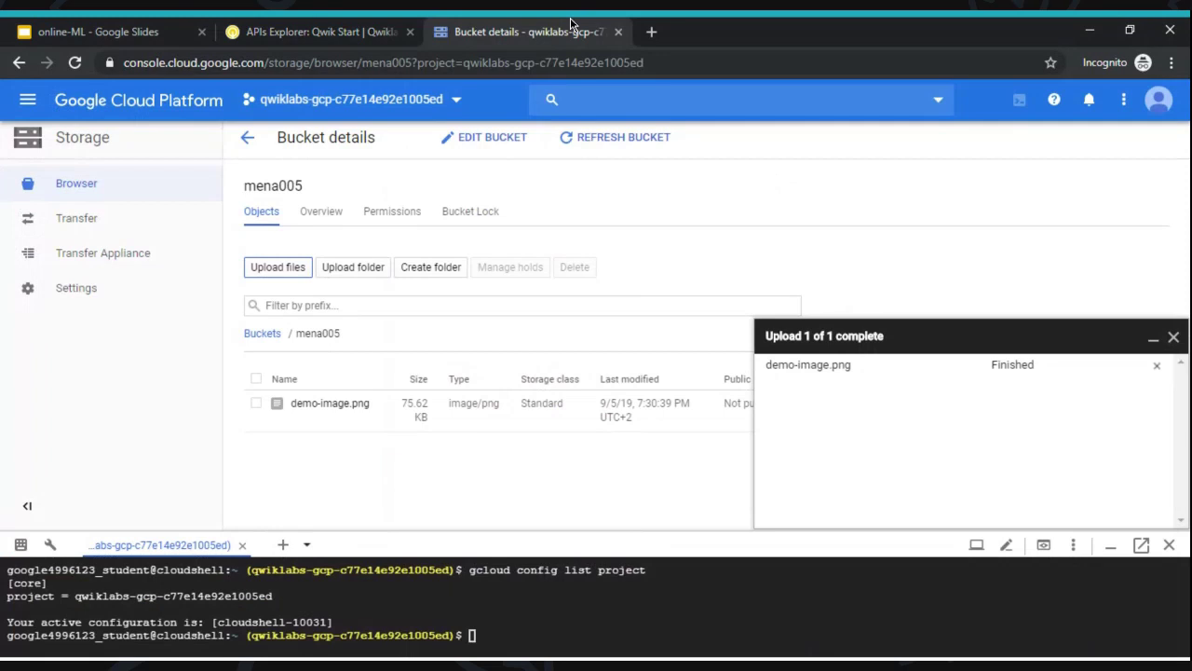
click(1173, 336)
- Rename the uploaded demo-image.png to demo-image.jpg through the row's Rename action
click(1139, 403)
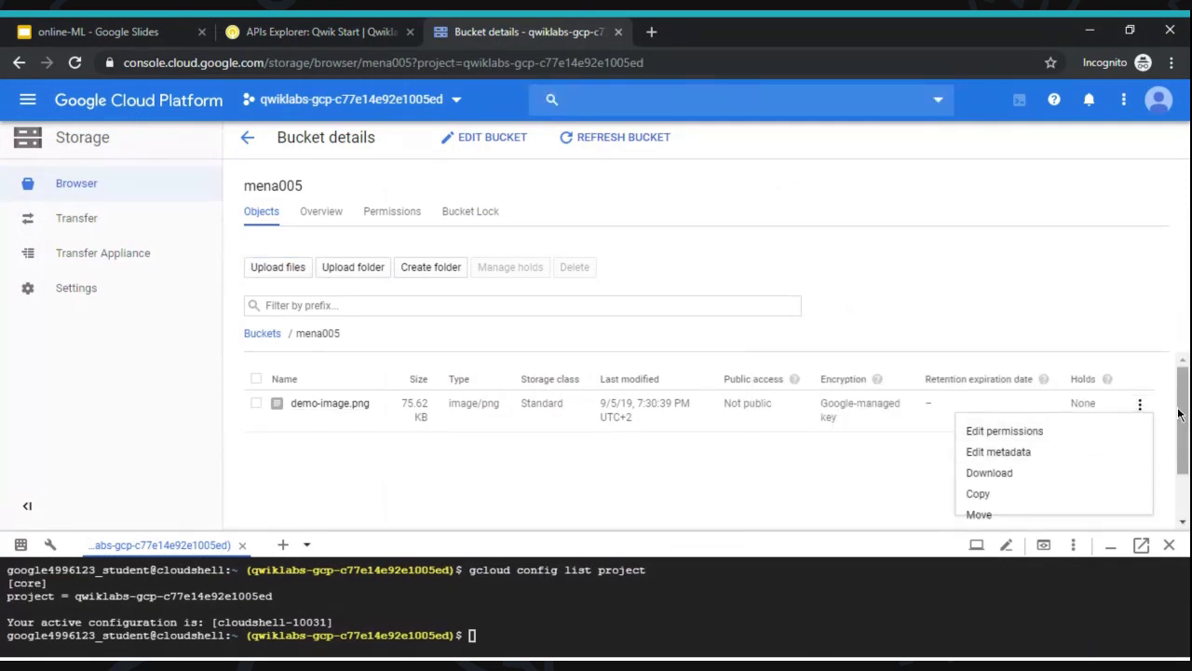
click(1188, 438)
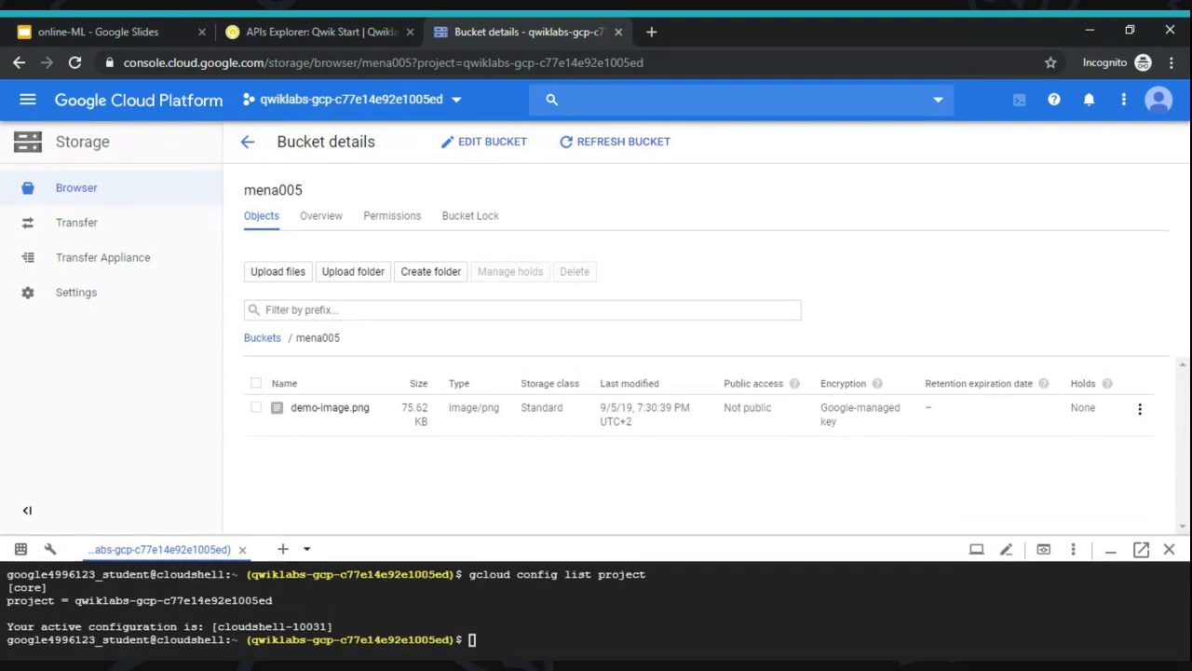
click(1140, 408)
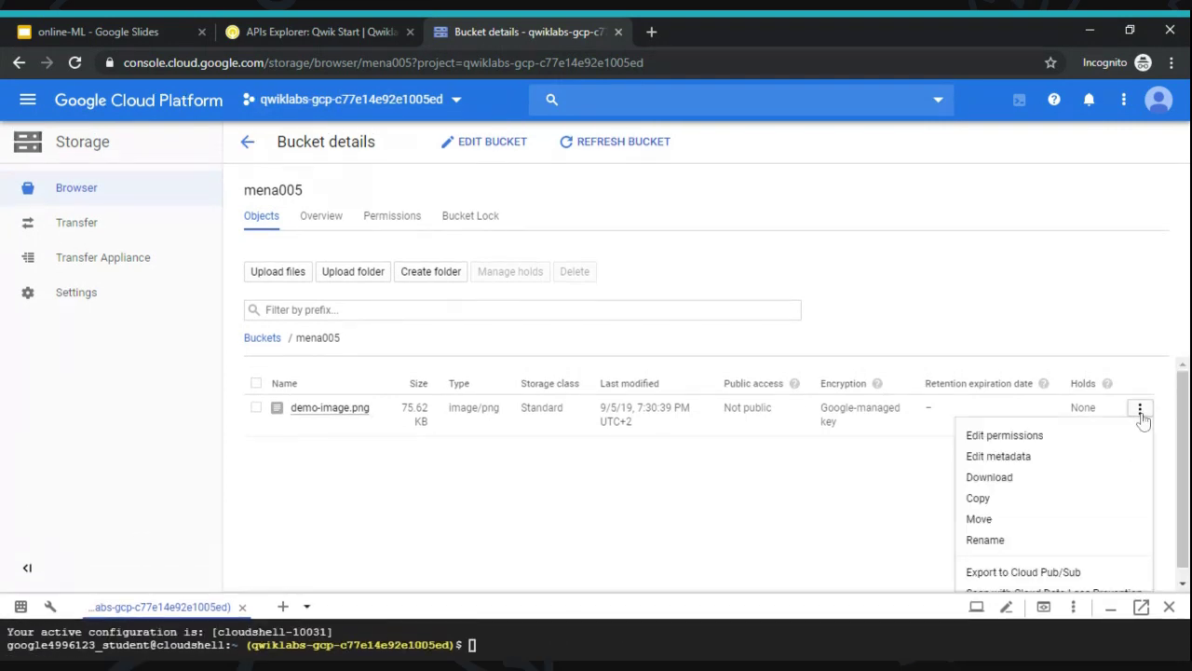
click(993, 554)
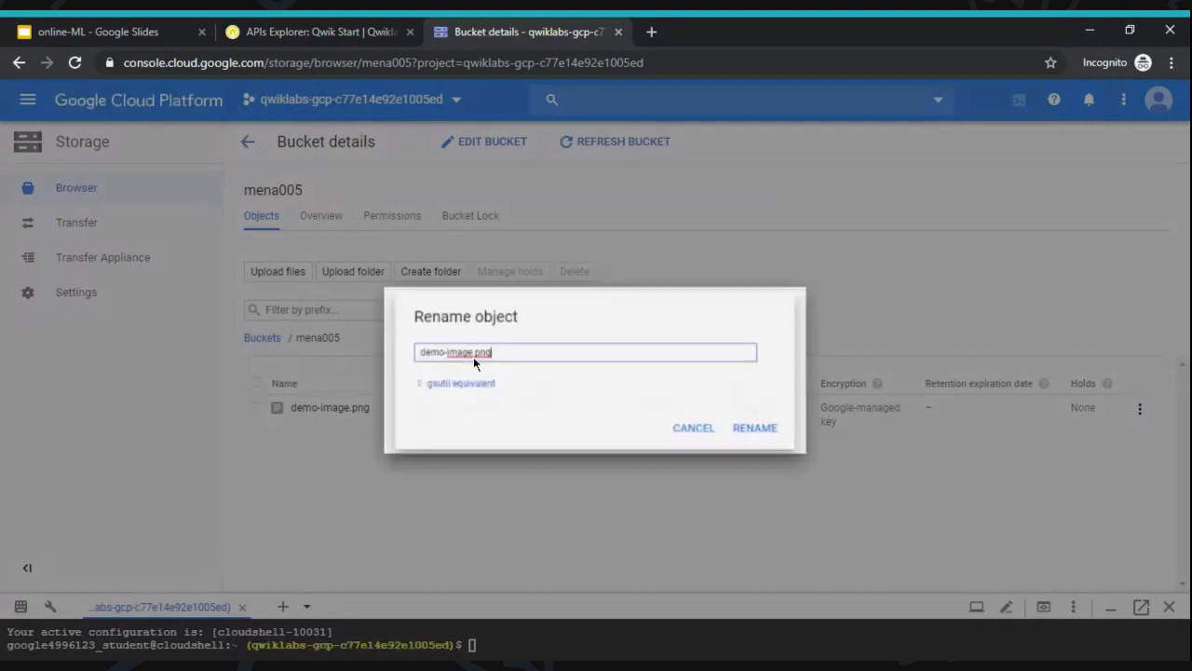
triple_click(491, 354)
click(491, 354)
key(BackSpace)
key(BackSpace)
key(BackSpace)
text(jpg)
click(778, 435)
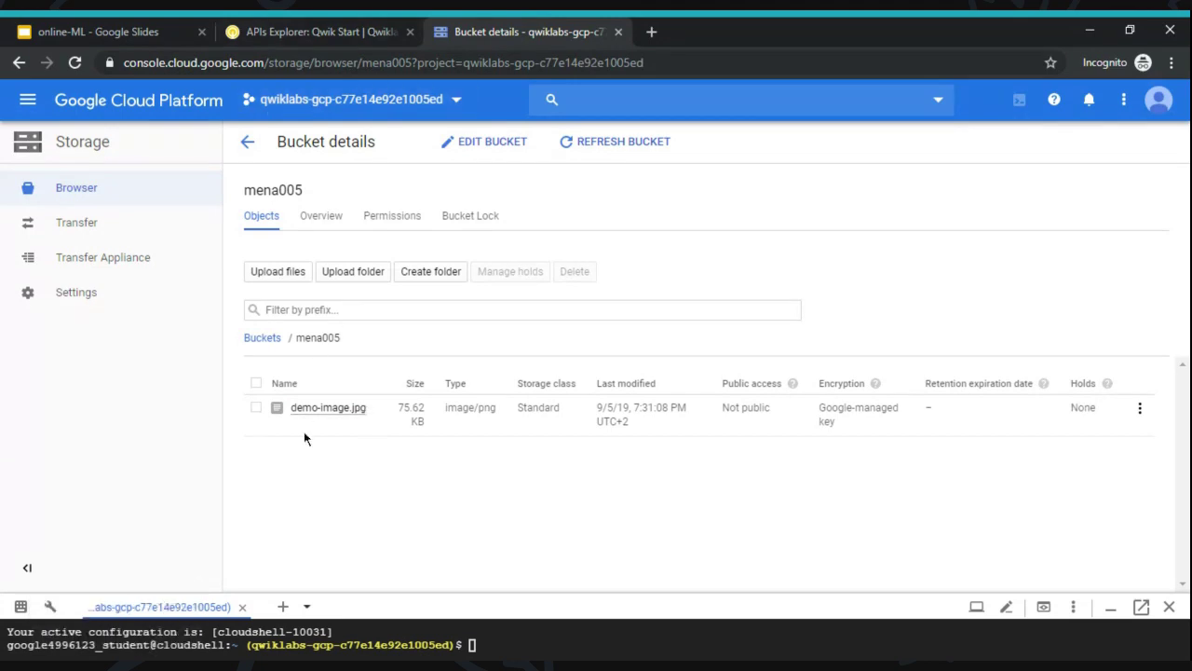
- Get the image-upload task verified for a 10/15 score, then return to the mena005 bucket
click(379, 25)
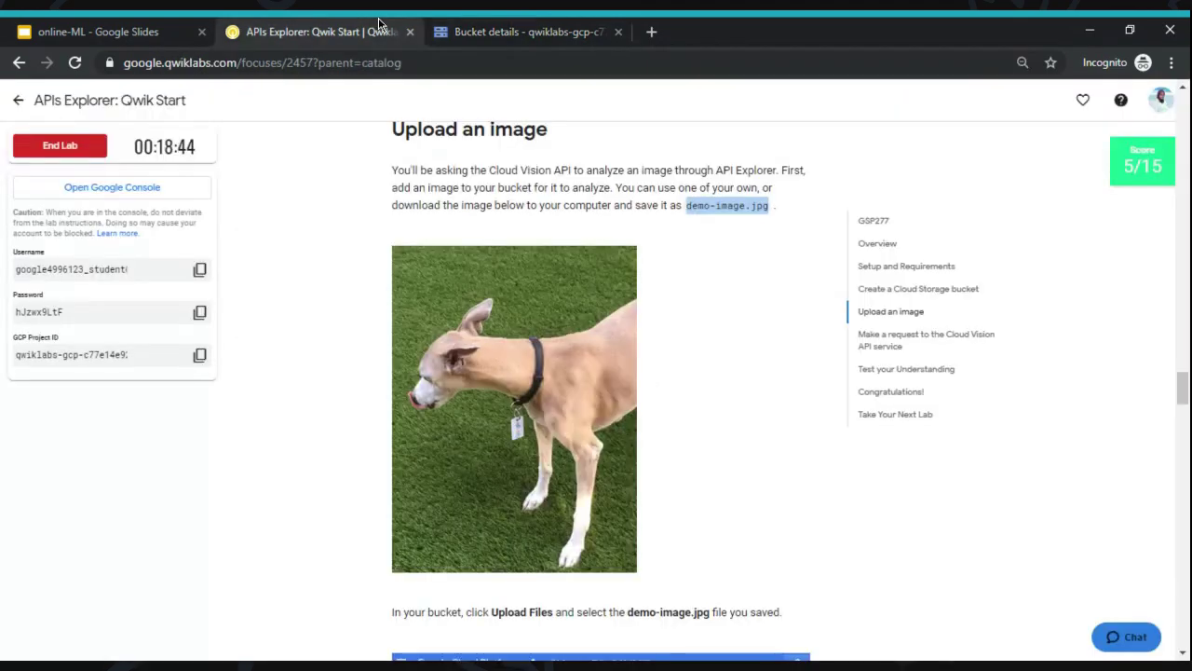
scroll(316, 278, down, 1)
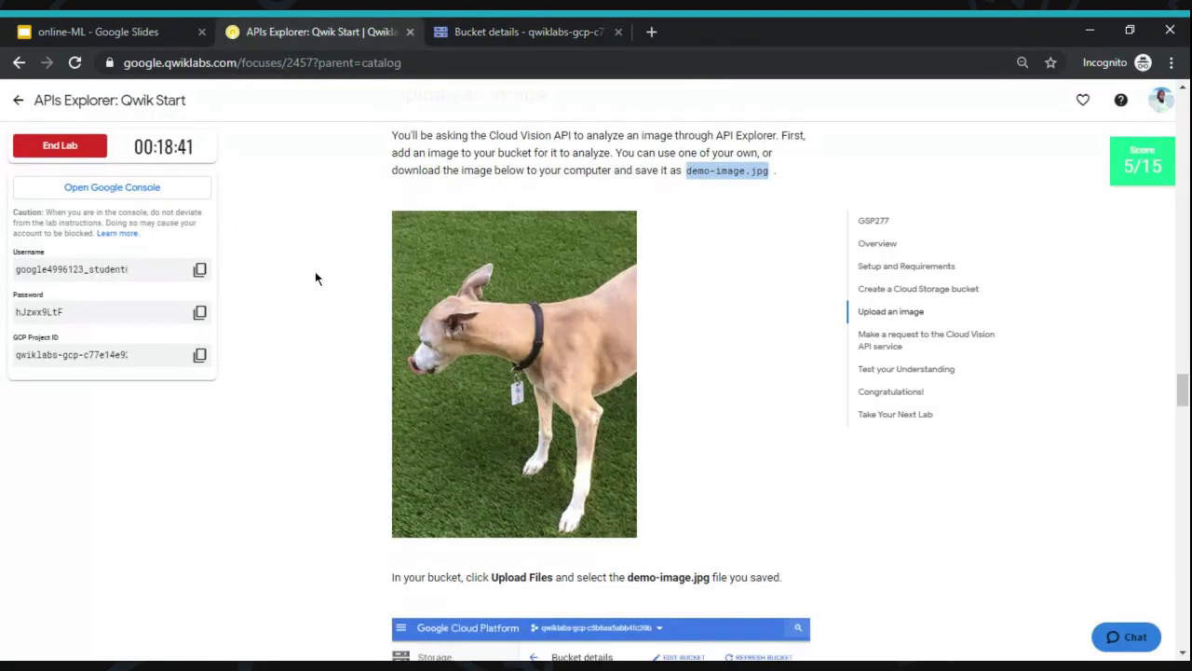
scroll(314, 278, down, 4)
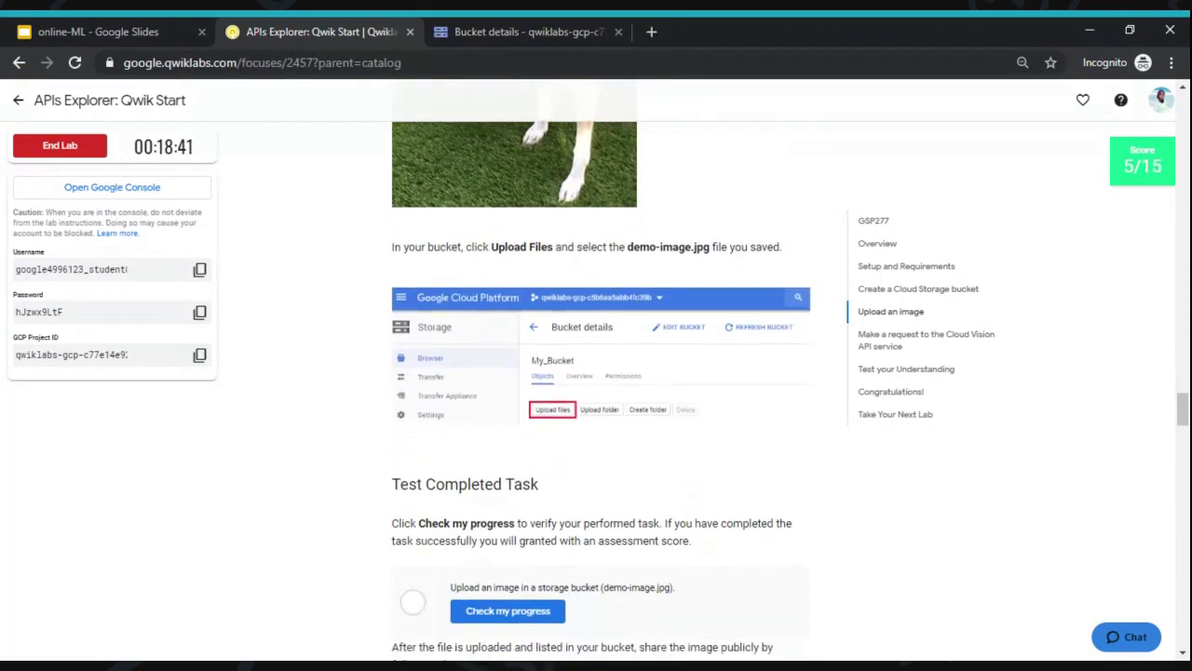
scroll(315, 271, down, 3)
click(513, 395)
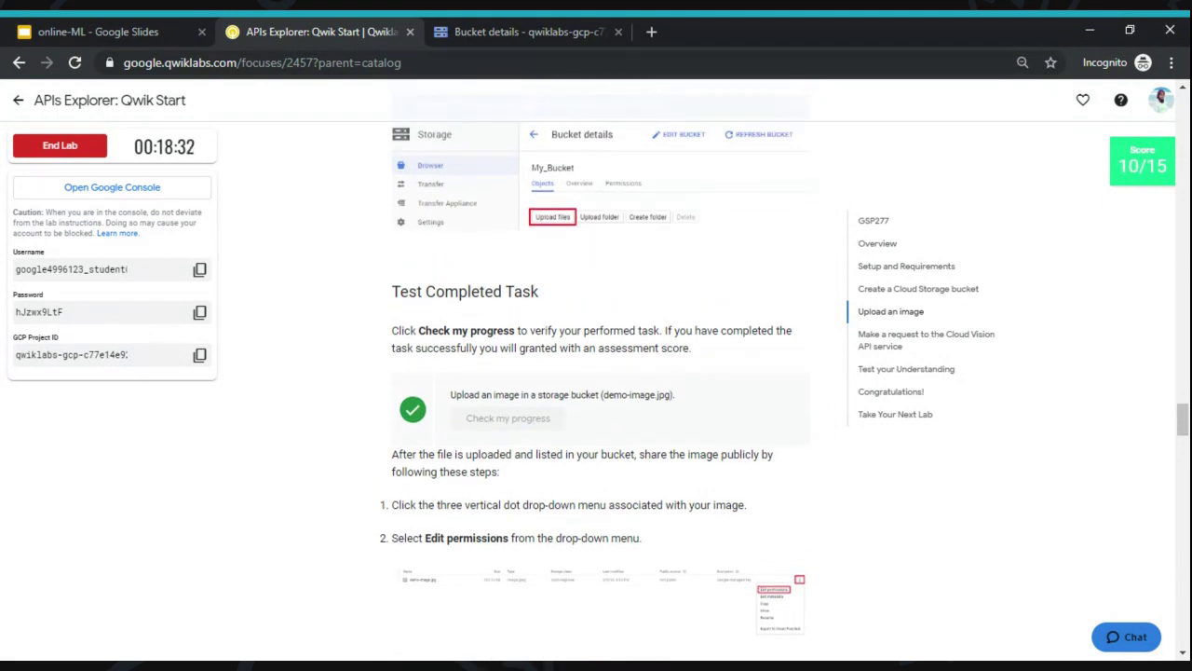
scroll(638, 406, up, 1)
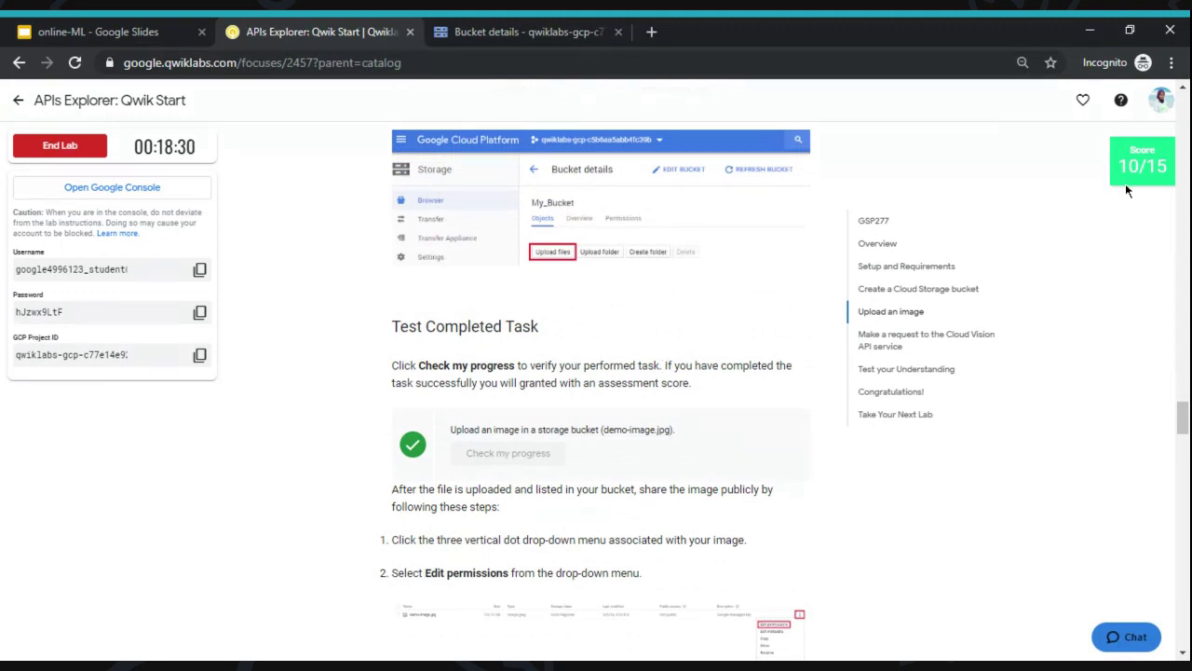
scroll(714, 267, down, 2)
scroll(716, 267, down, 4)
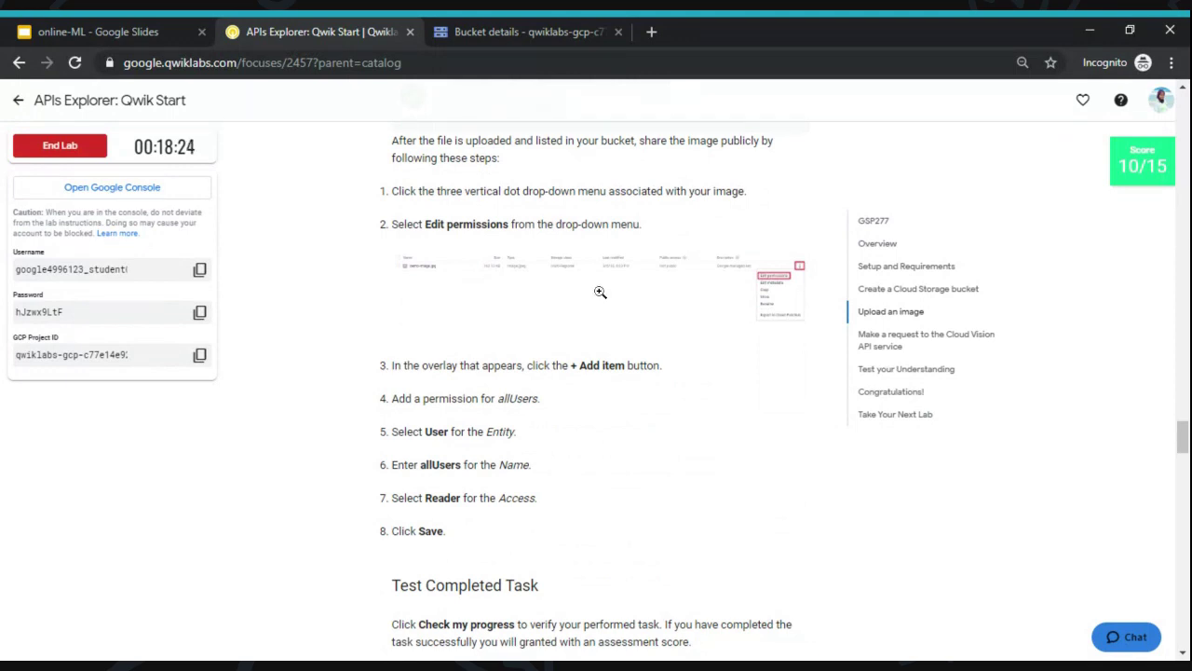
click(493, 28)
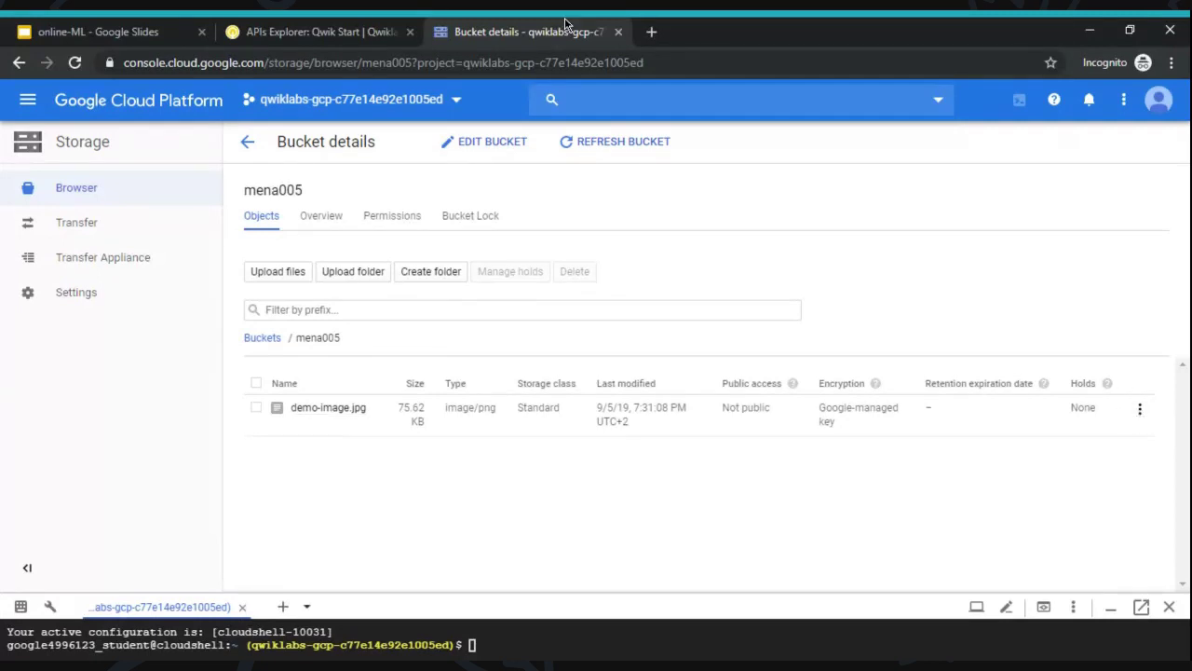
- Open demo-image.jpg's permissions and add a new entry with entity type User
click(363, 28)
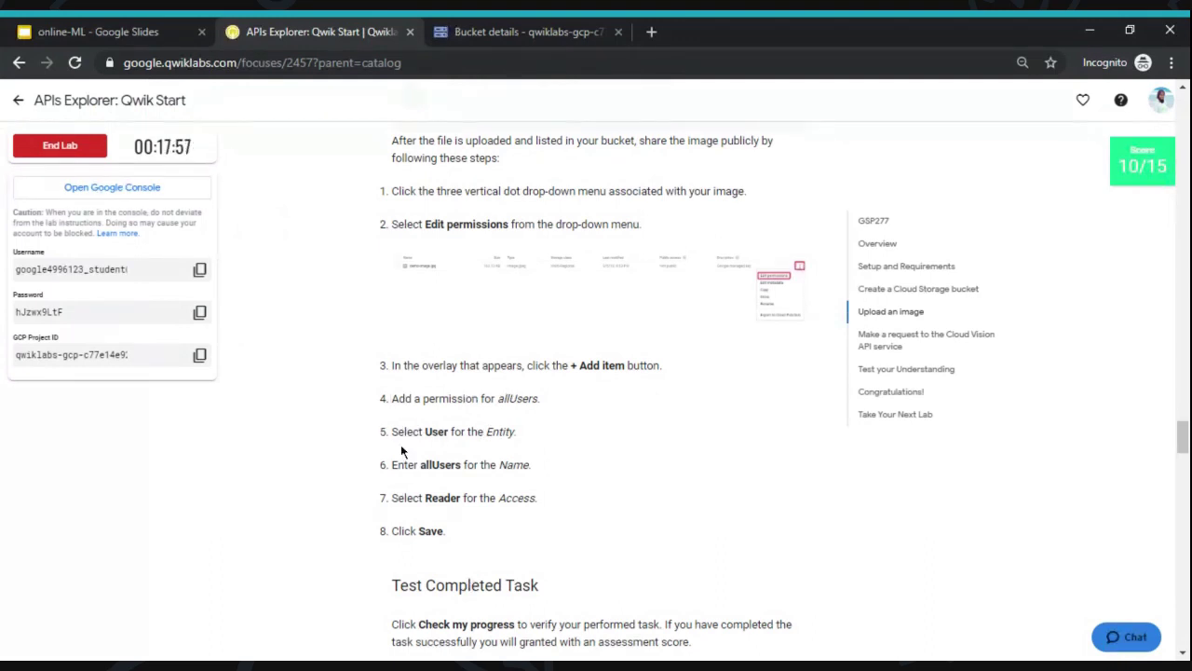
click(529, 25)
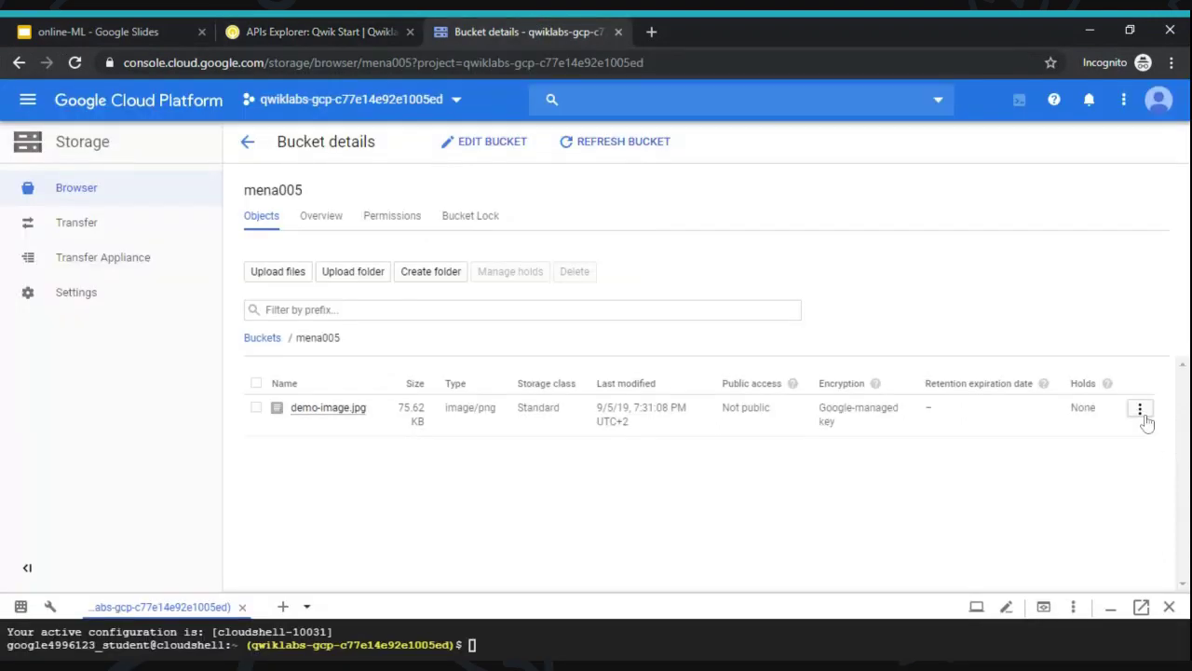
click(1140, 409)
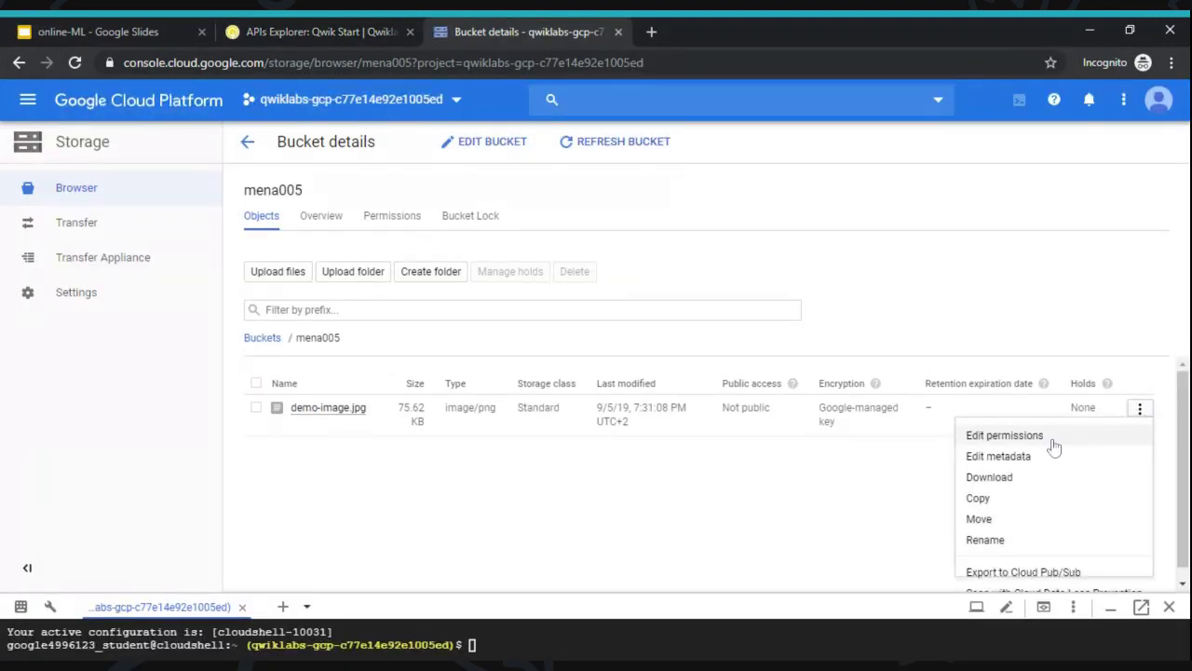
click(1004, 436)
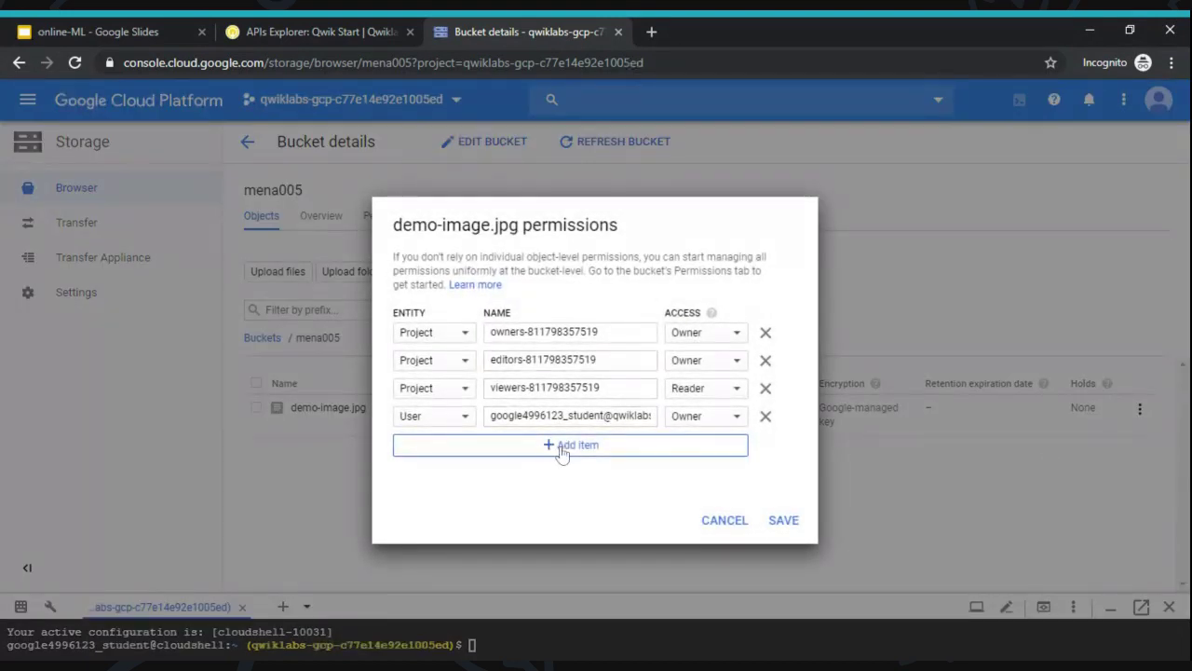
click(565, 445)
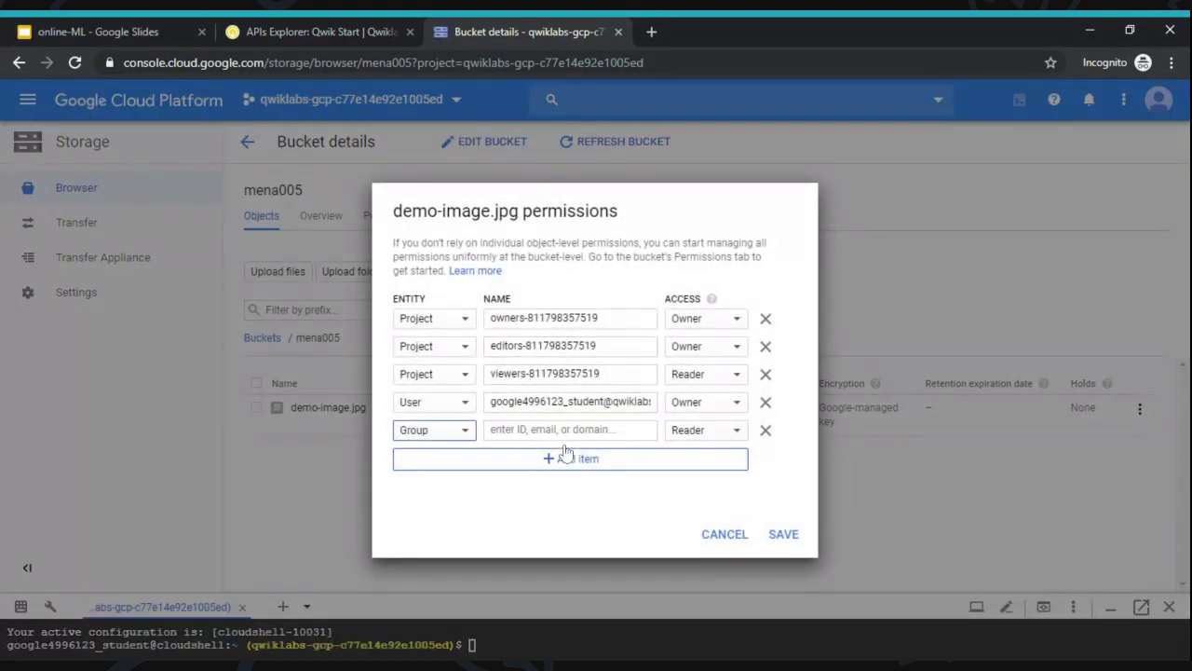
click(458, 431)
click(431, 462)
- Paste allUsers as the Reader user, save, and open the image's public link
click(317, 32)
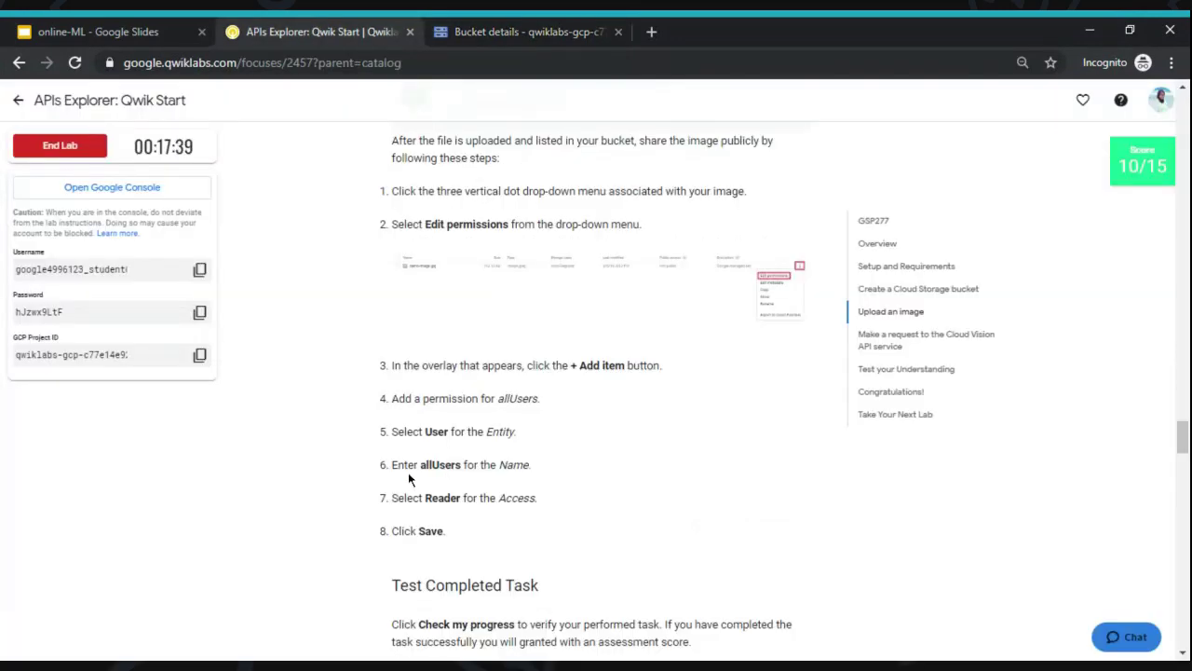
drag(418, 464, 458, 464)
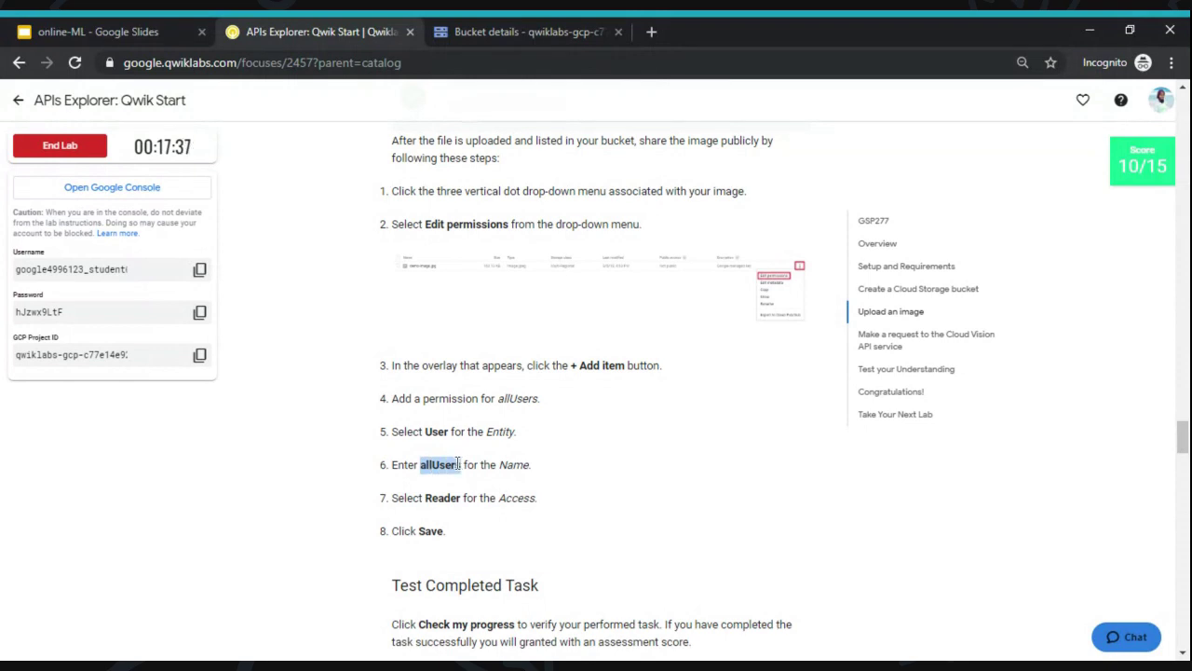
click(522, 32)
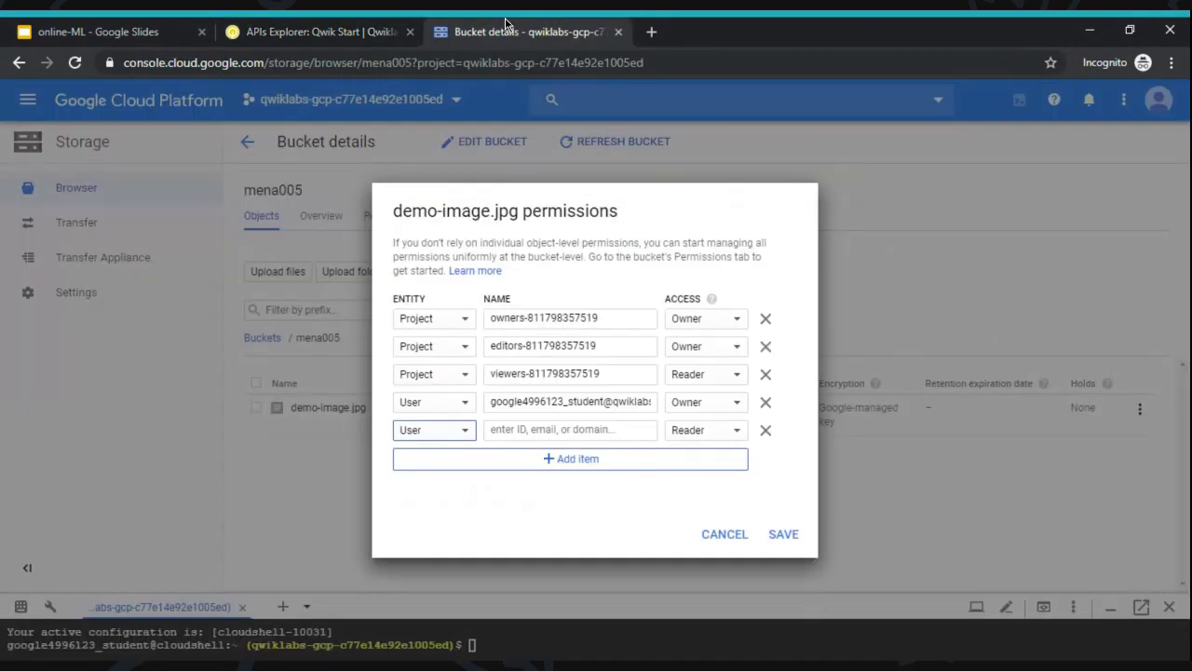
click(533, 428)
text(allUsers)
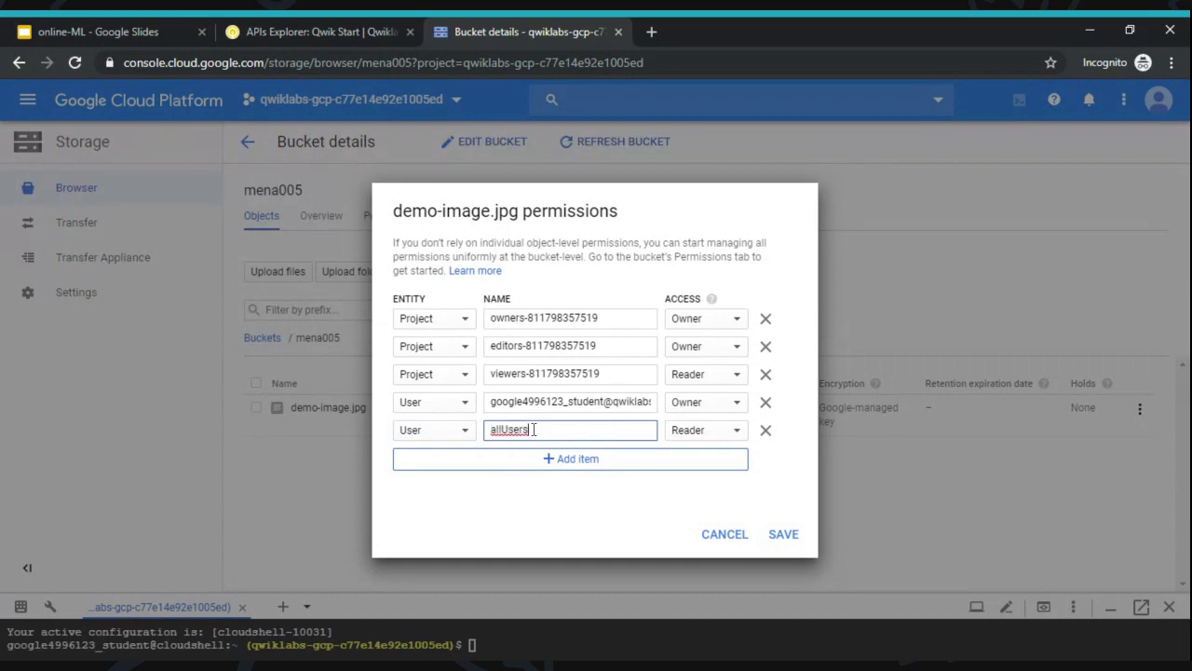
click(337, 32)
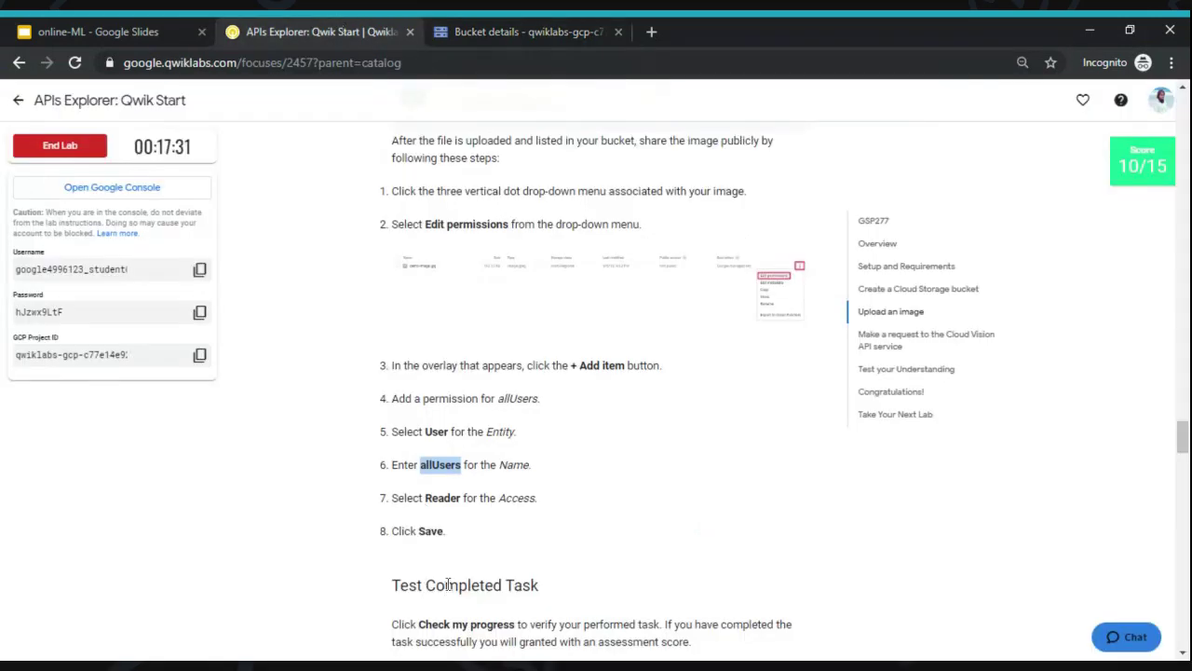
click(505, 26)
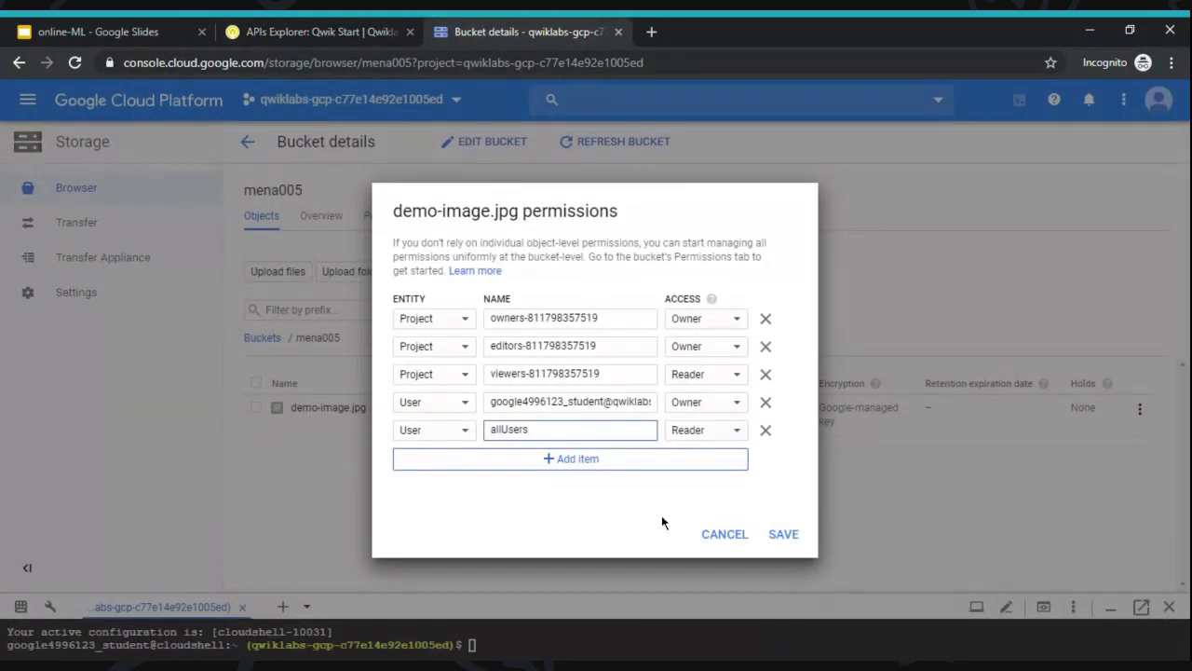
click(782, 537)
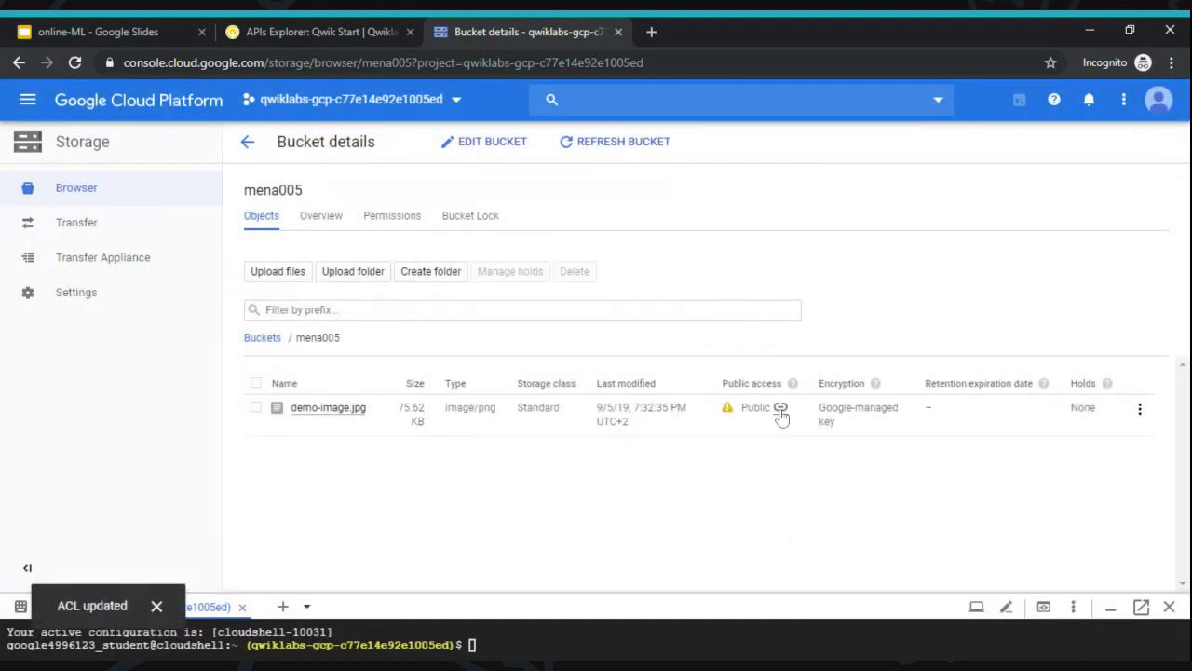
click(780, 410)
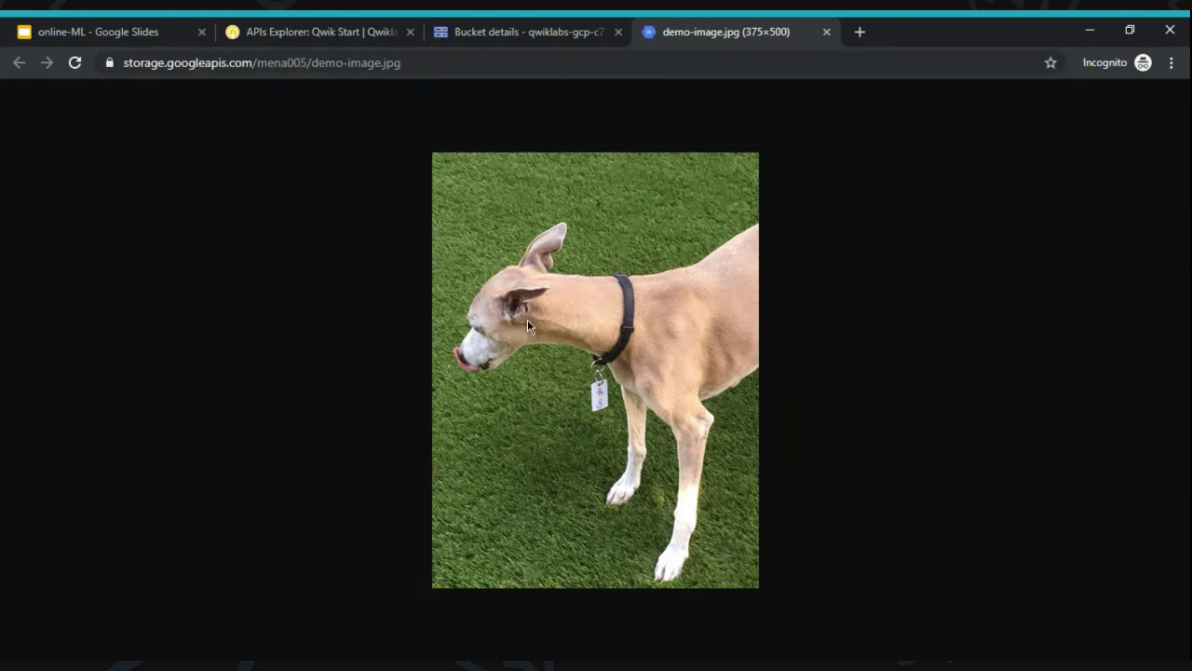
click(568, 25)
- Verify the public-image task with Check my progress and review the 15/15 score breakdown
click(332, 32)
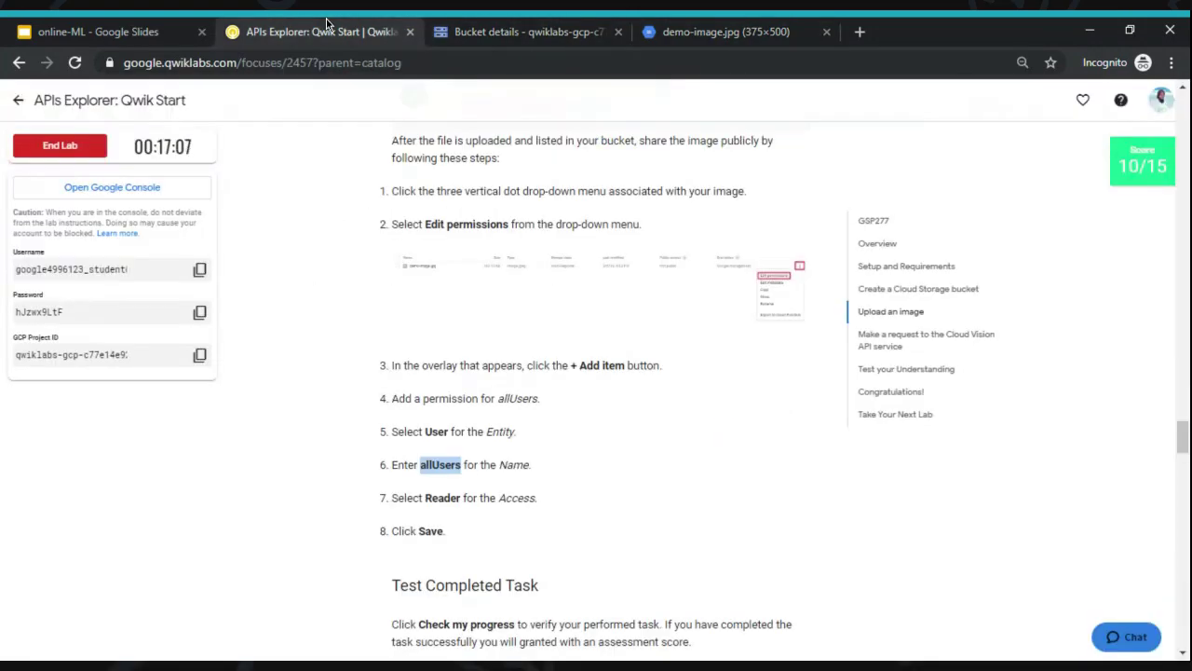
scroll(434, 304, down, 3)
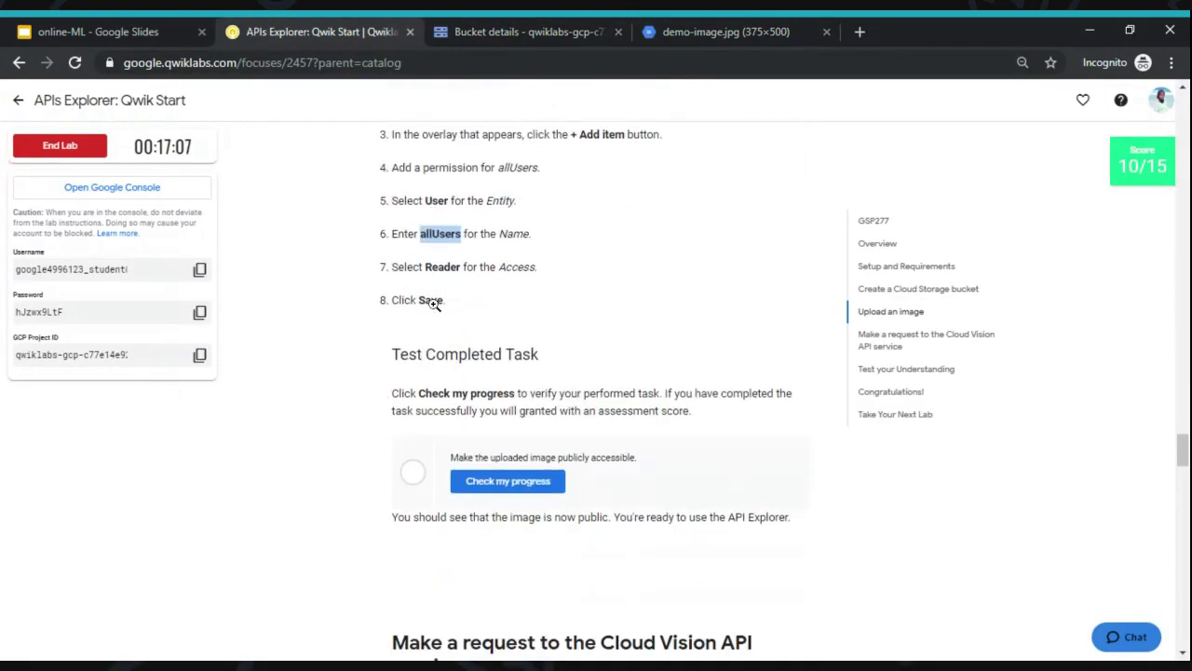
scroll(434, 305, down, 1)
click(507, 333)
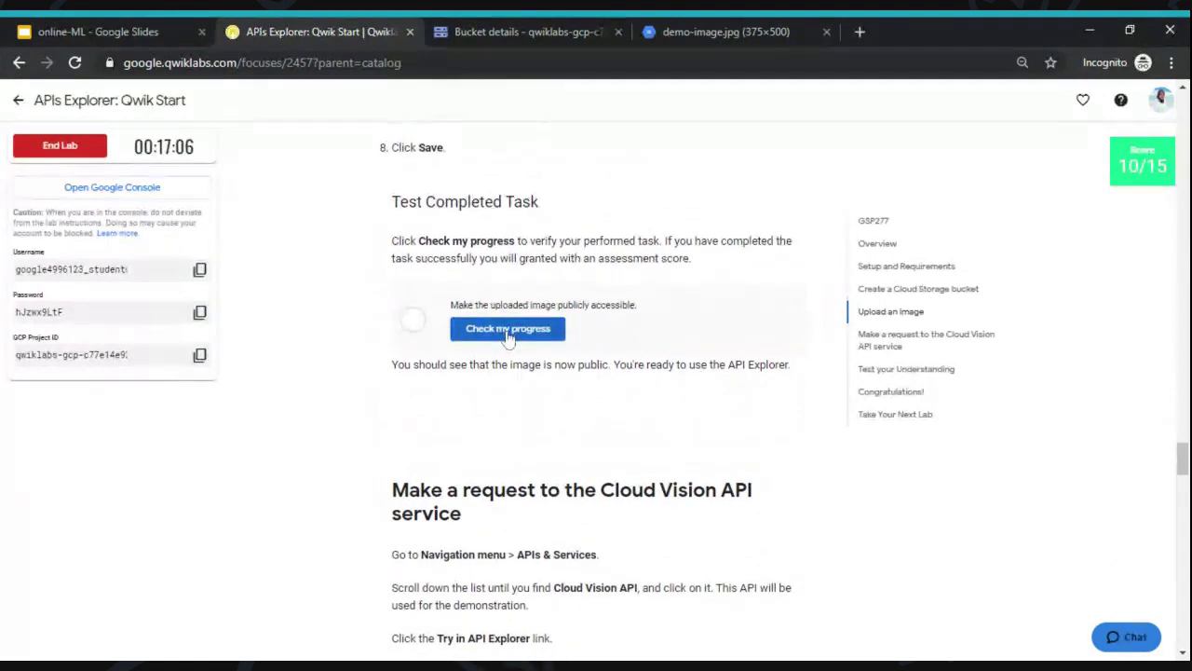
scroll(507, 338, up, 2)
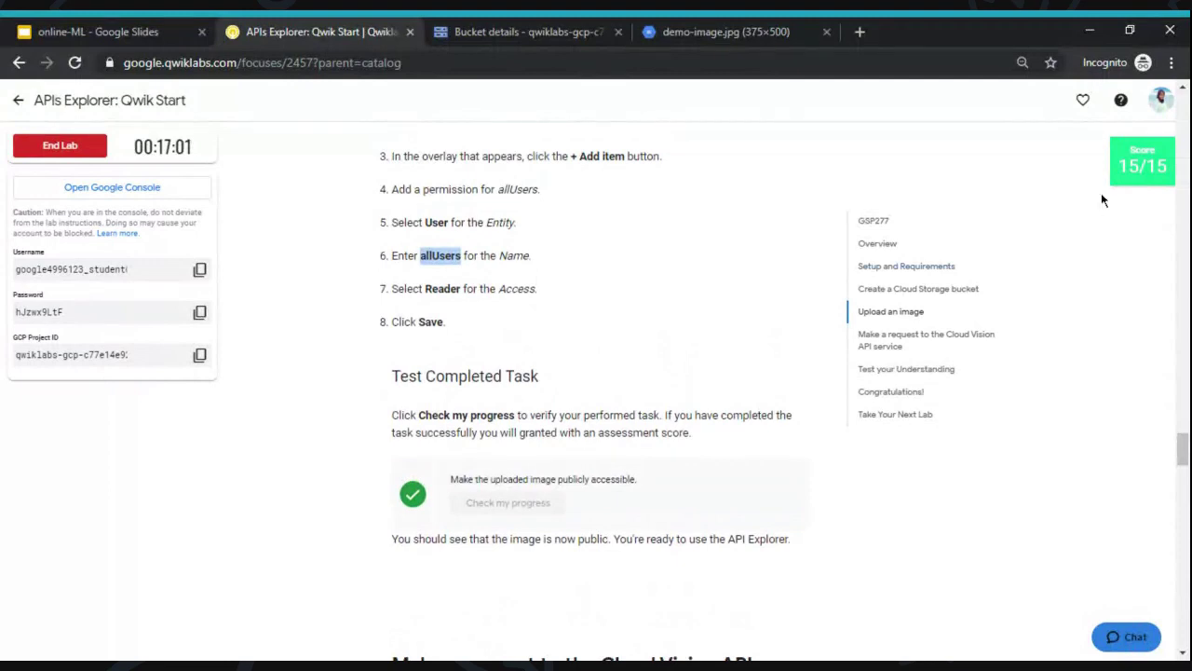
click(1142, 179)
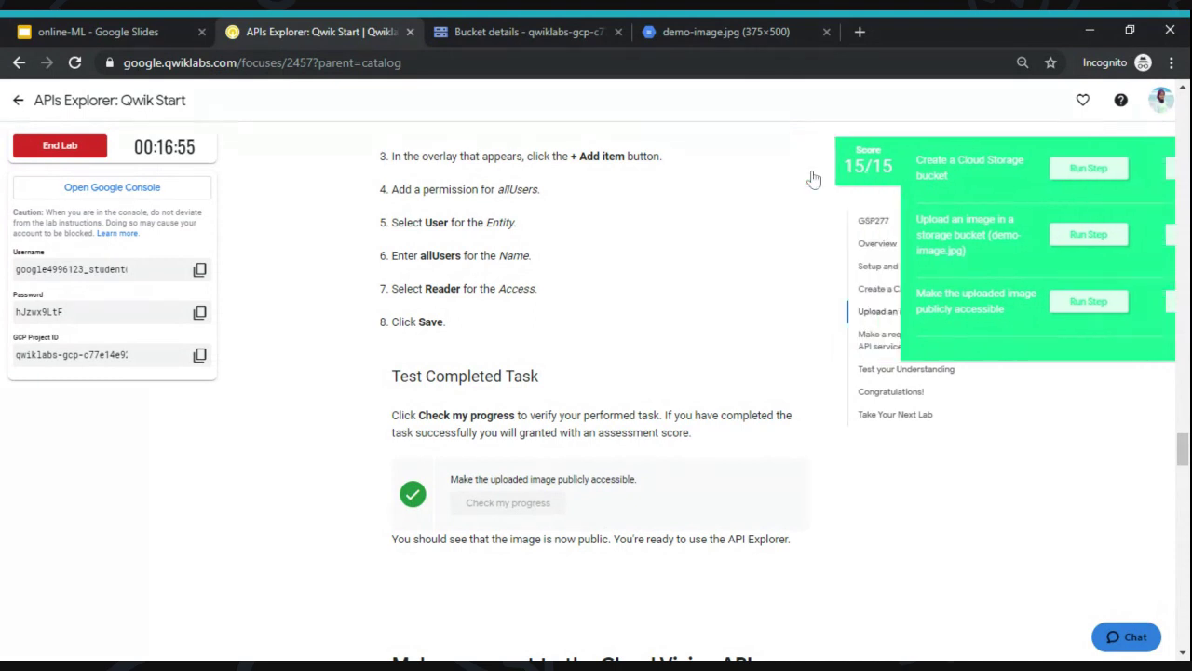
scroll(608, 275, down, 3)
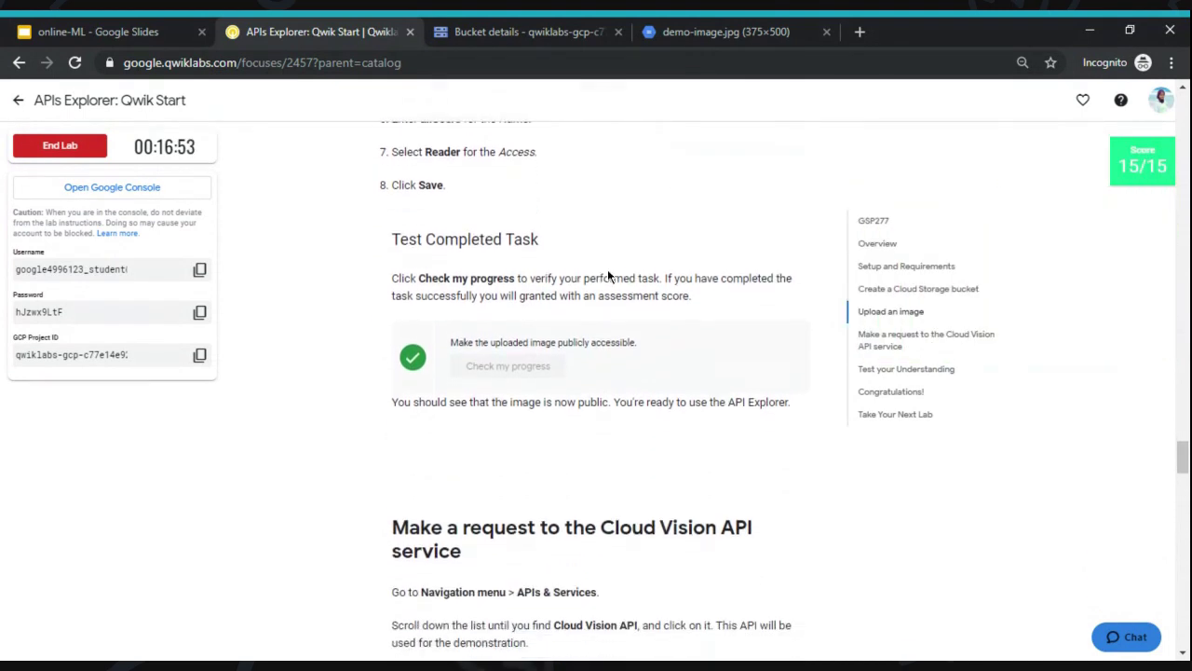
scroll(608, 276, down, 2)
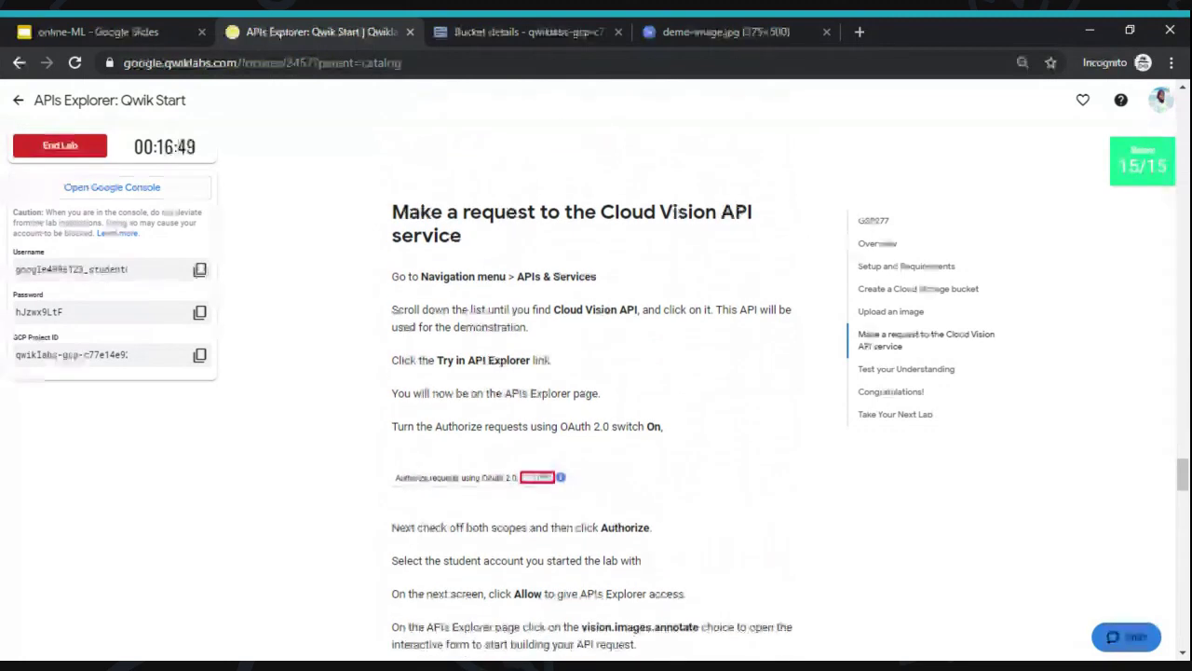
scroll(596, 419, down, 1)
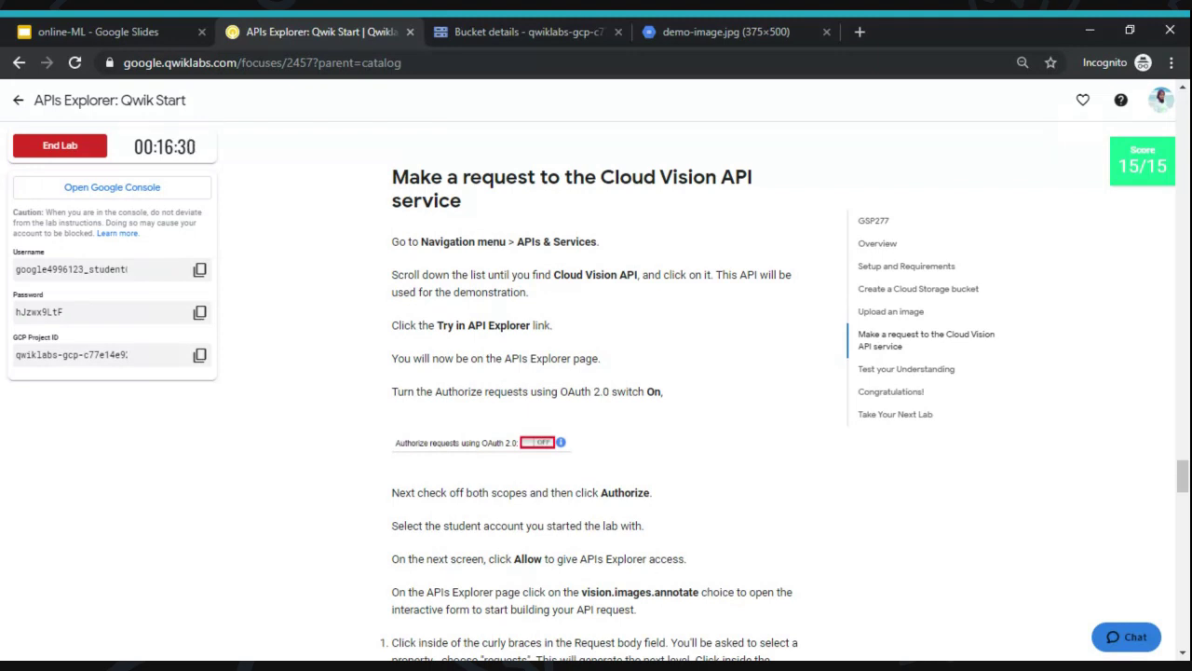
scroll(591, 165, down, 1)
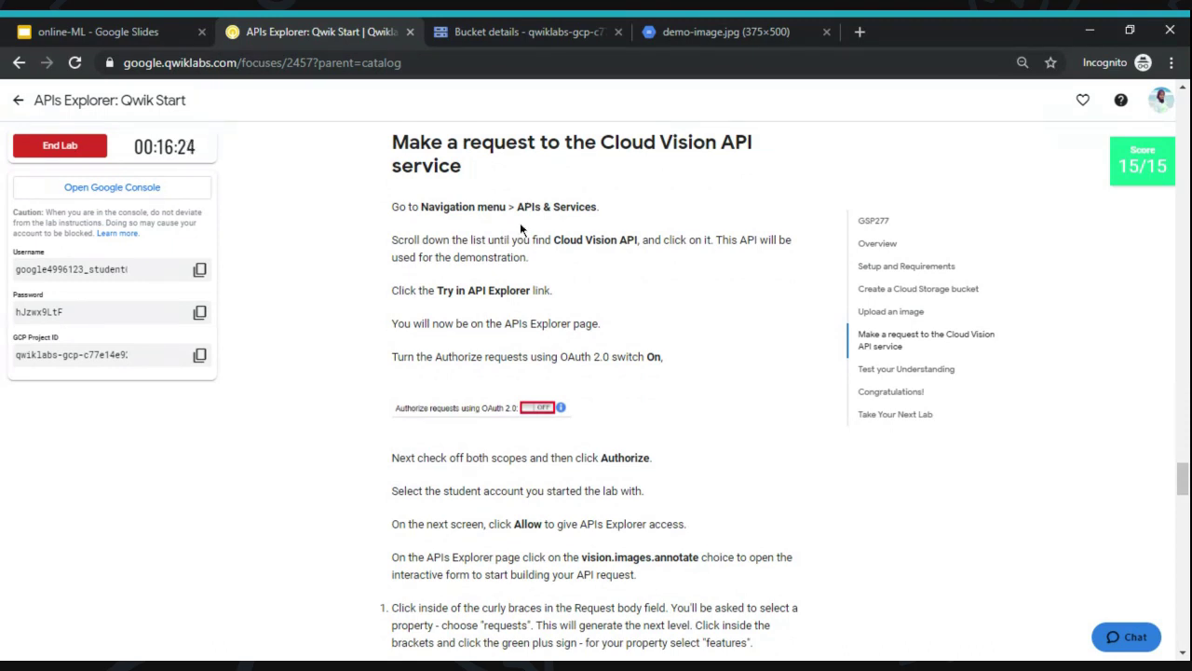
click(524, 31)
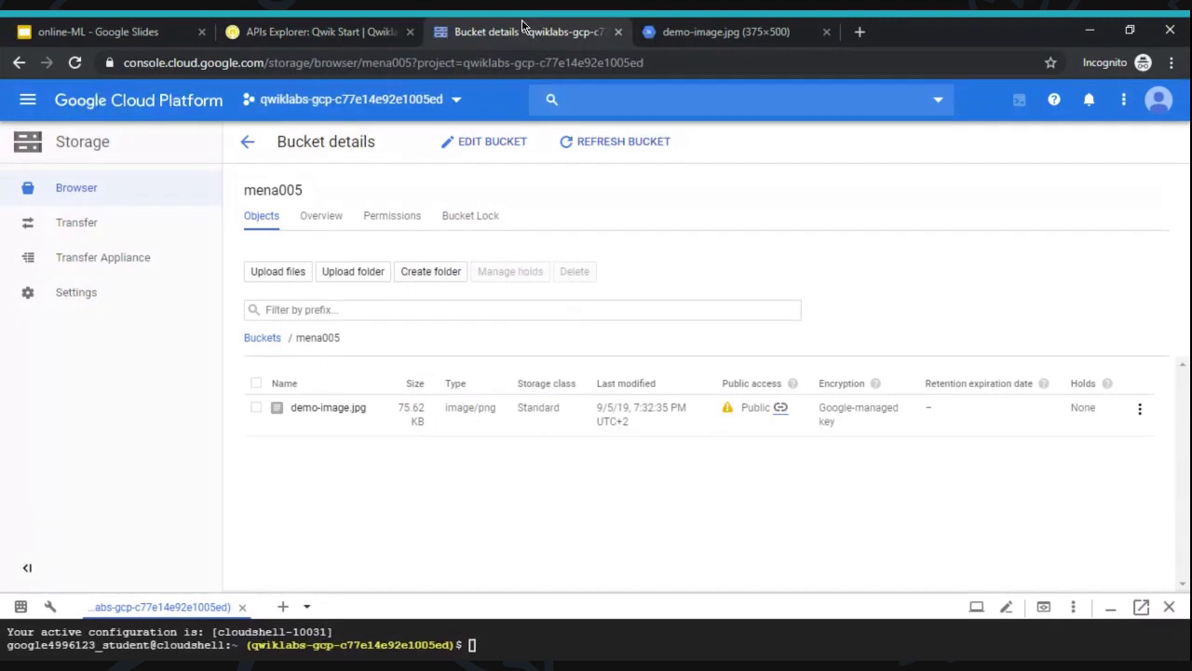
- From APIs & Services, open the Cloud Vision API overview and launch Try in API Explorer
click(26, 102)
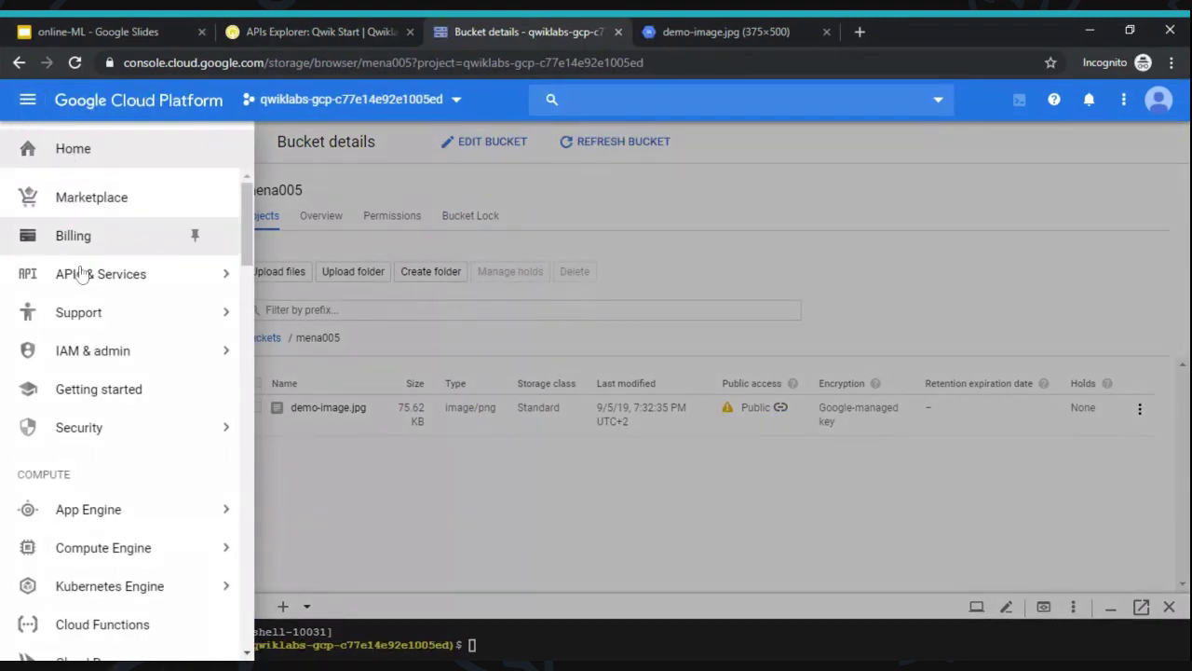
mouse_move(113, 282)
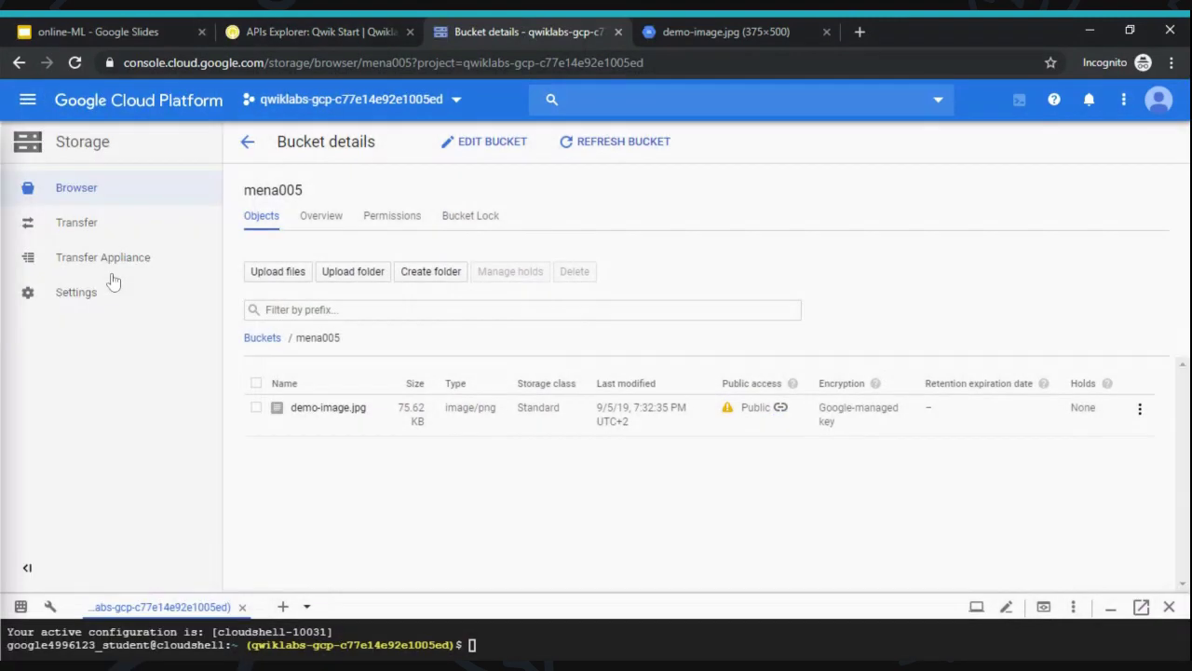
click(252, 28)
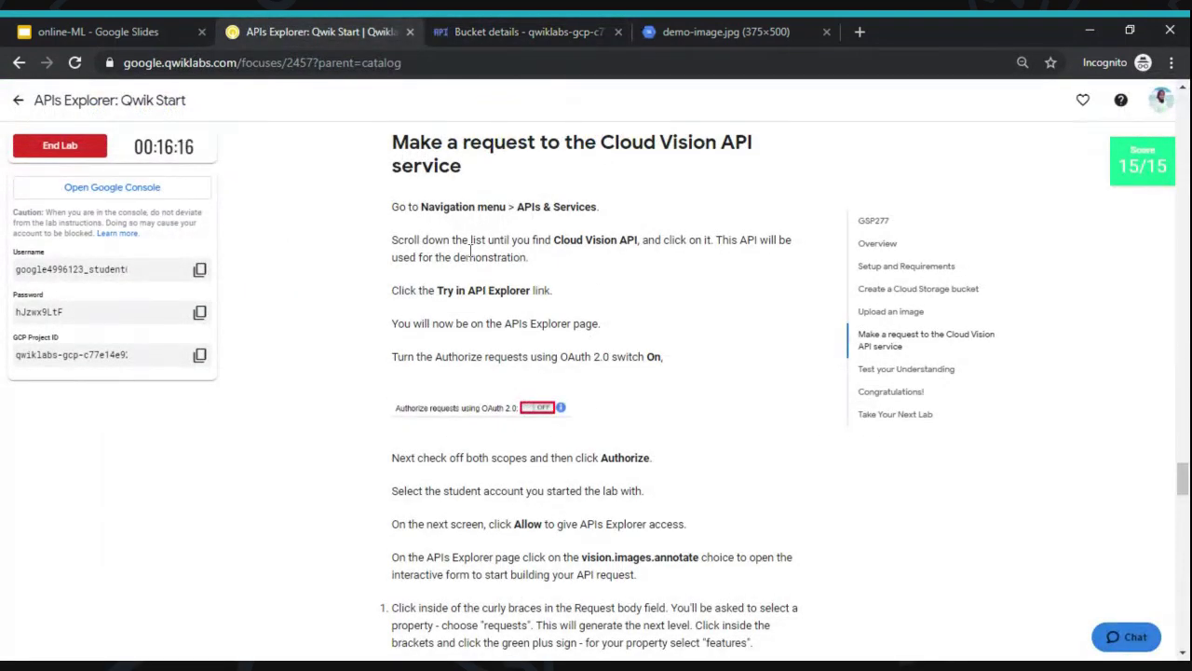
click(530, 28)
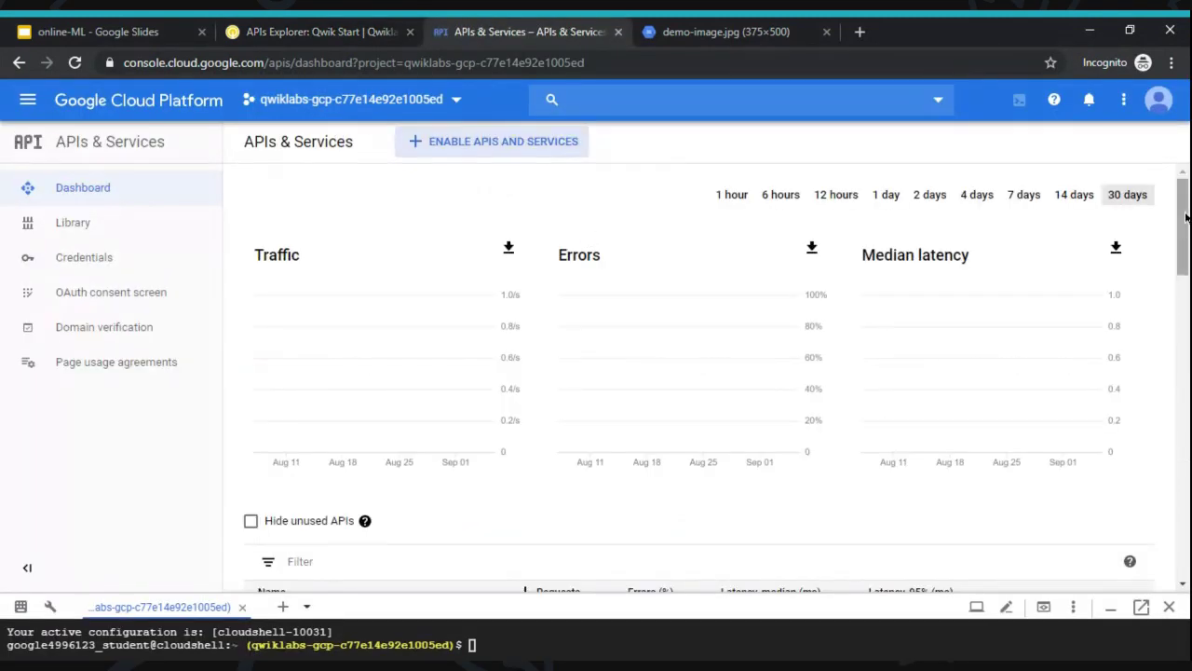
drag(1185, 217, 1186, 536)
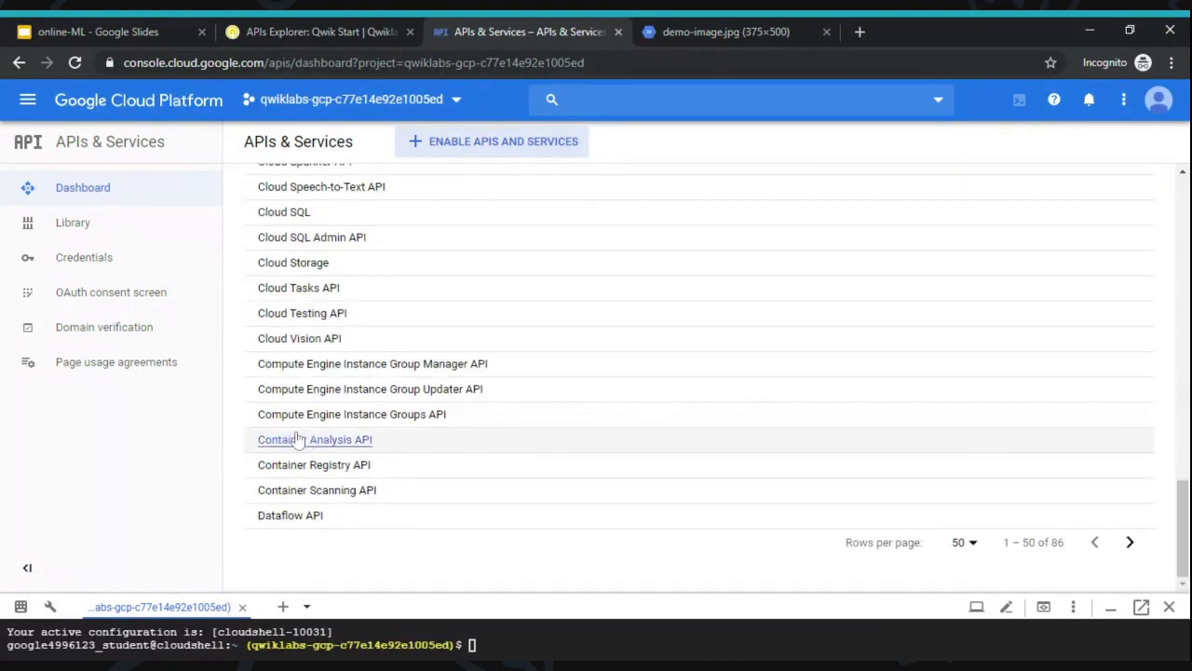
click(334, 347)
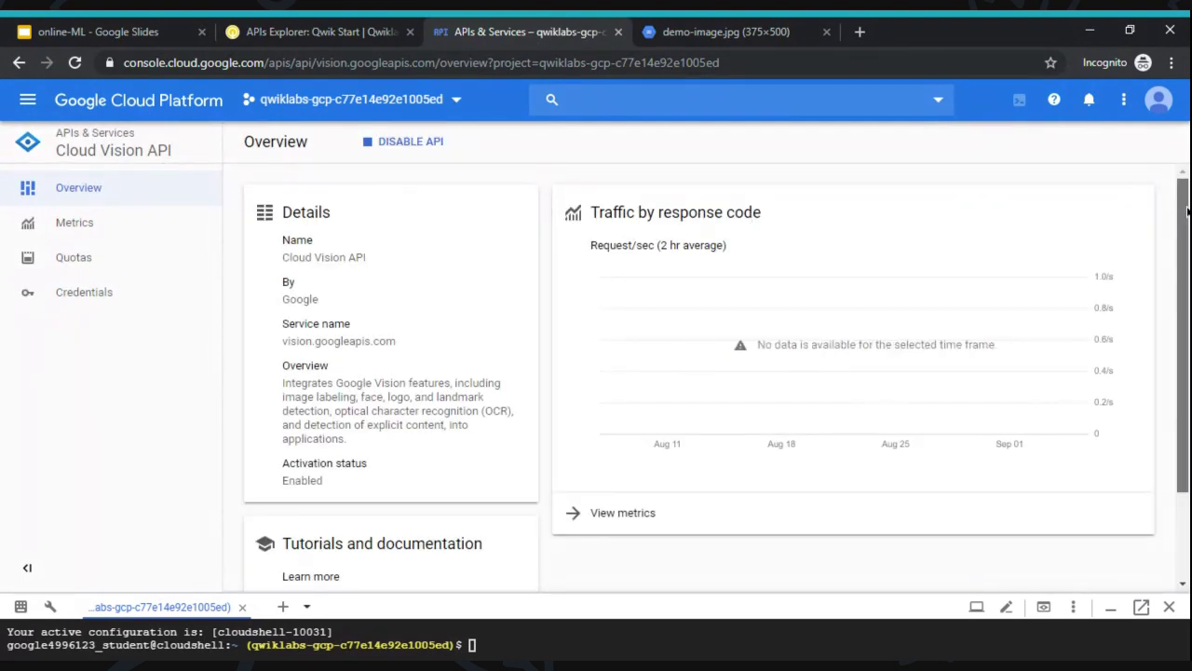
scroll(1187, 213, down, 3)
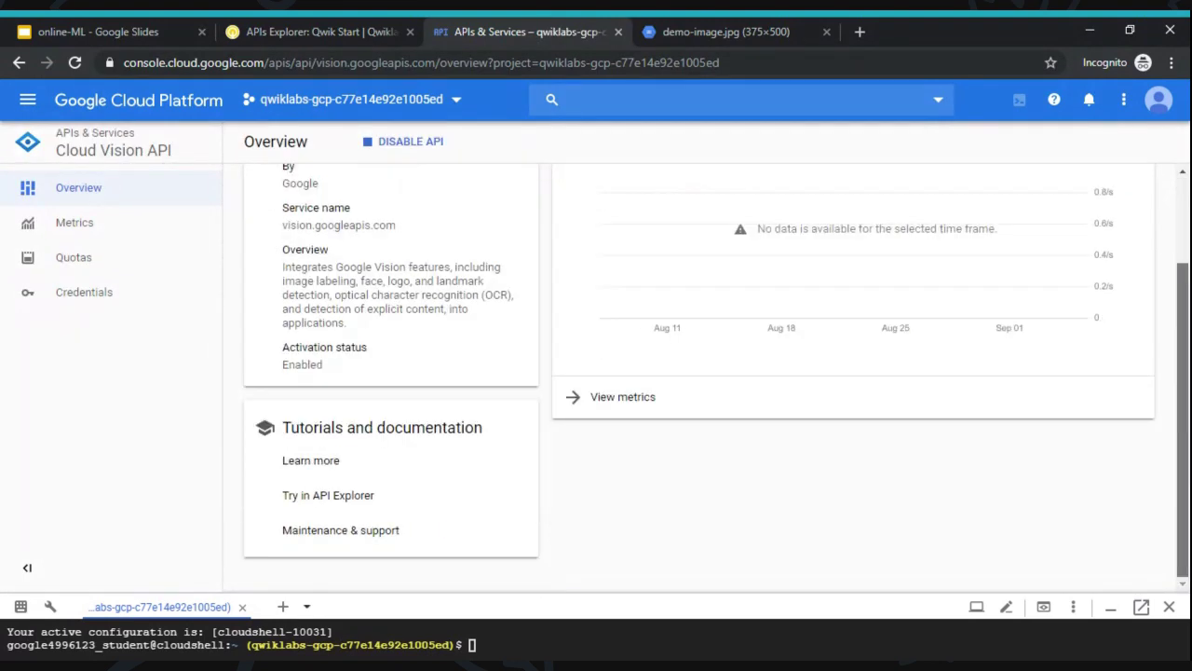
click(317, 501)
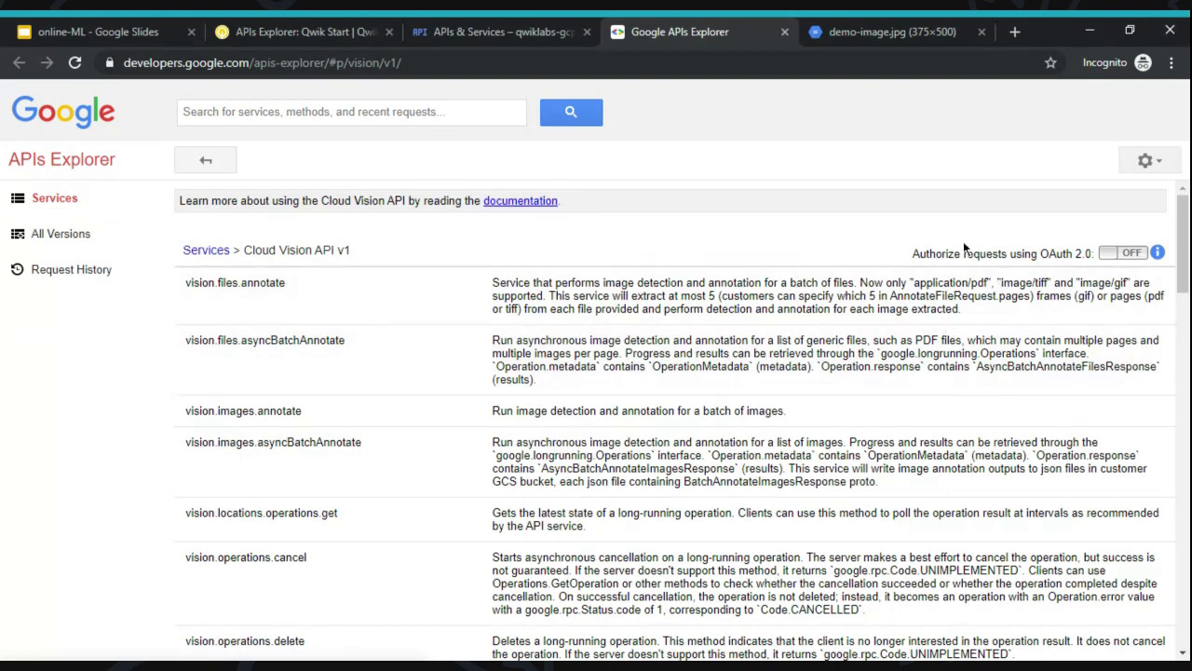
- Turn on OAuth 2.0 authorization with the cloud-vision scope, then open vision.images.annotate
click(1103, 252)
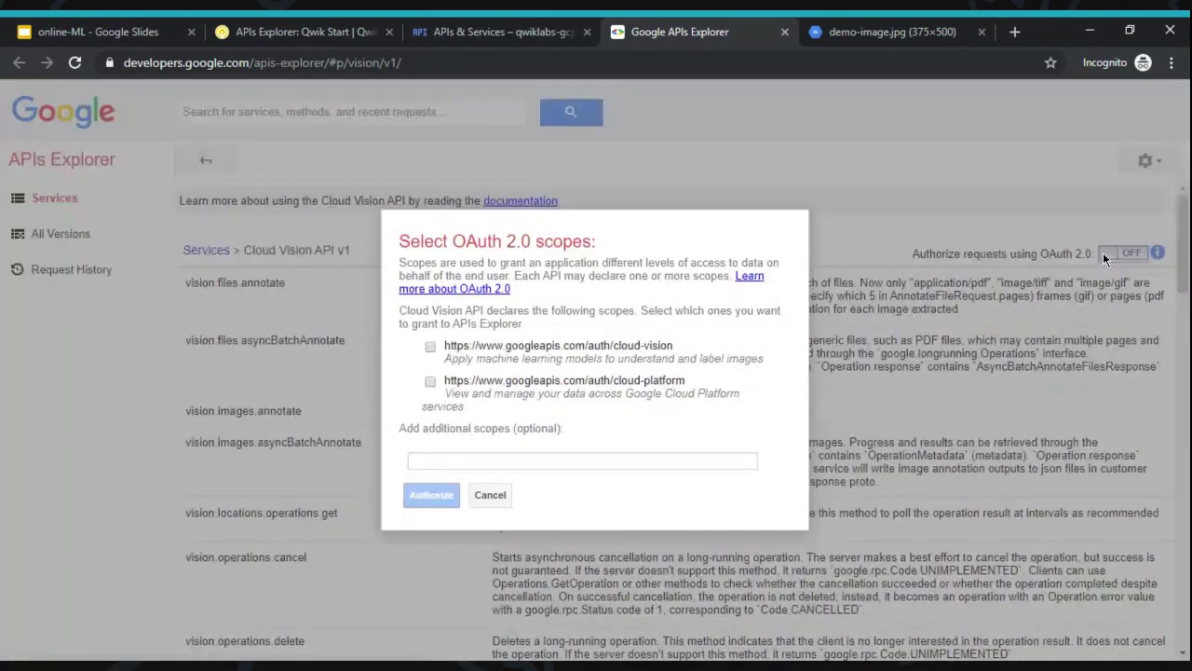
click(431, 346)
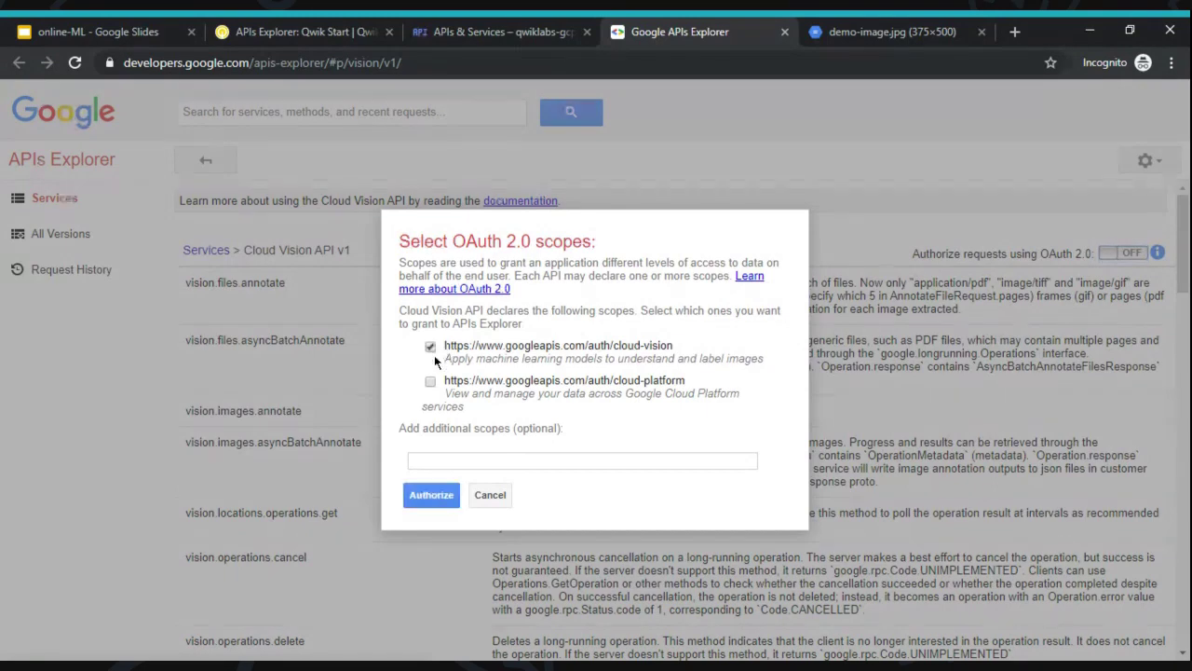
click(431, 494)
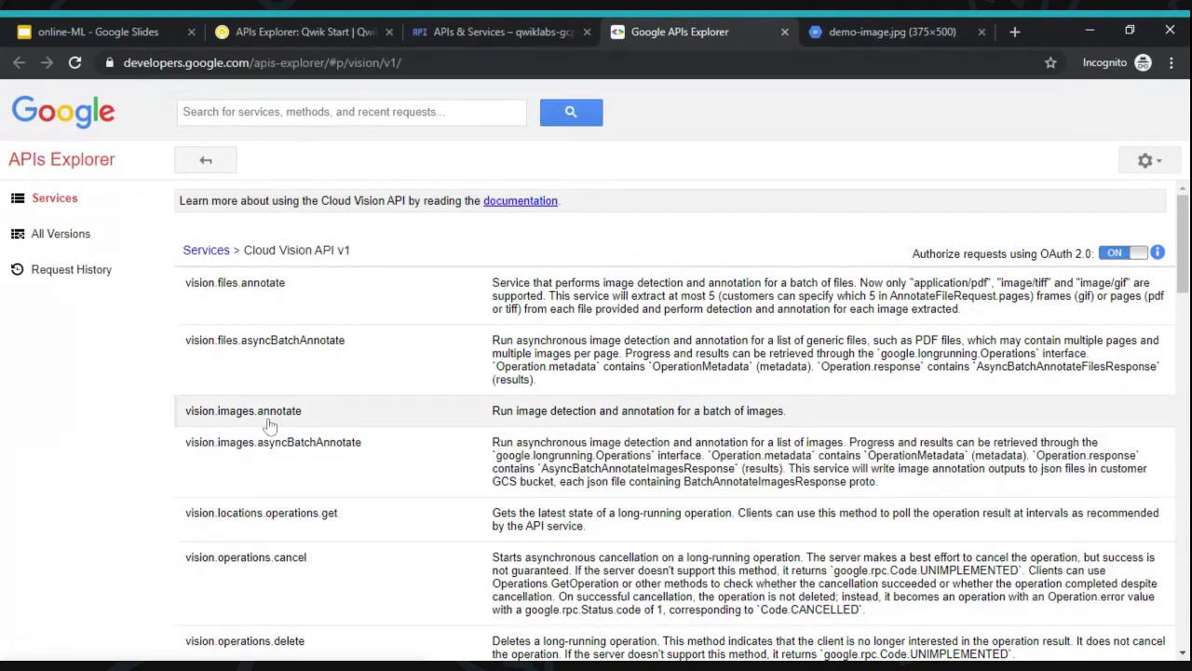
click(269, 427)
- Read the remaining lab steps, then bring up the vision.images.annotate request form
click(321, 25)
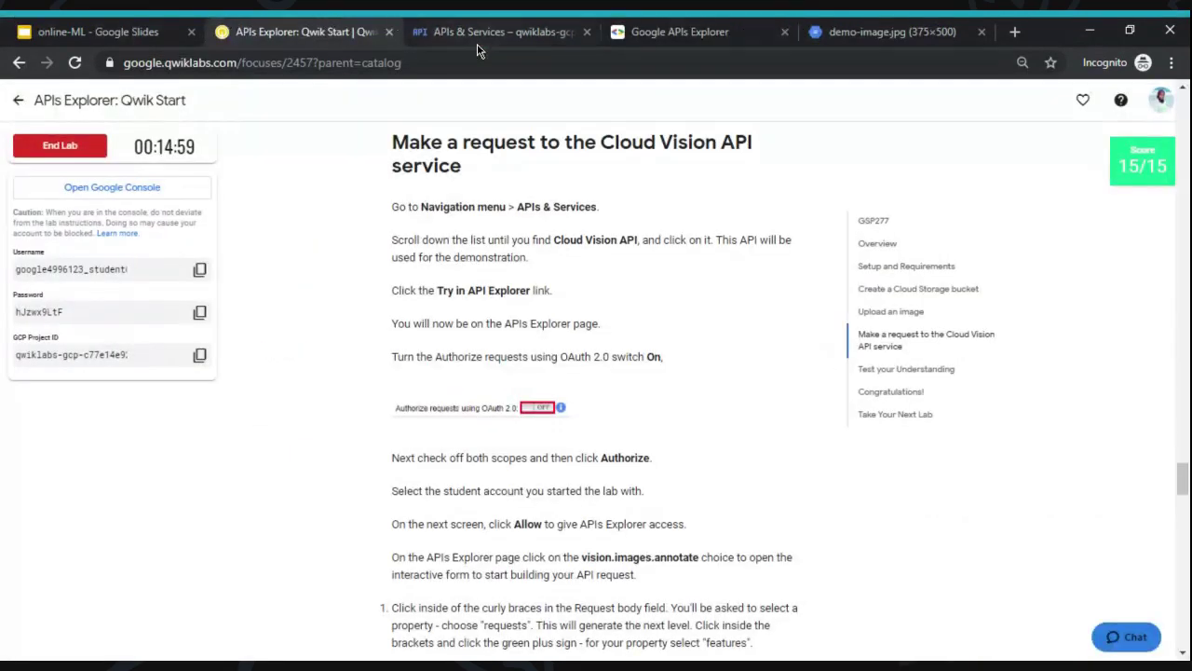
scroll(387, 354, down, 2)
scroll(385, 350, down, 9)
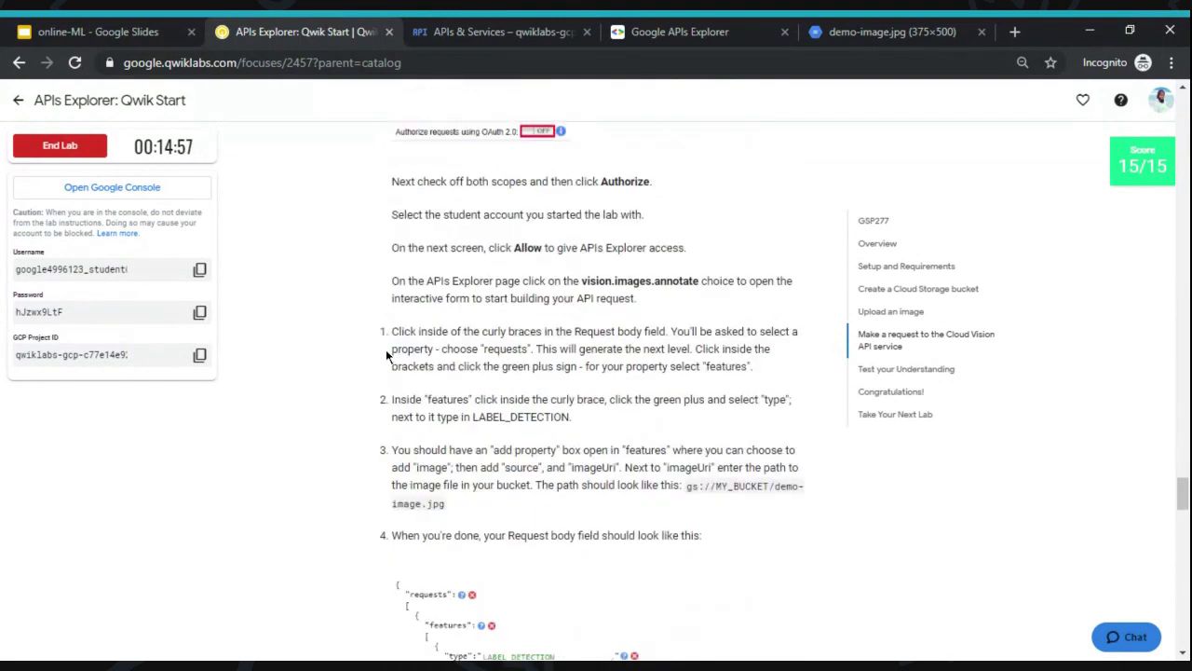
scroll(596, 391, down, 4)
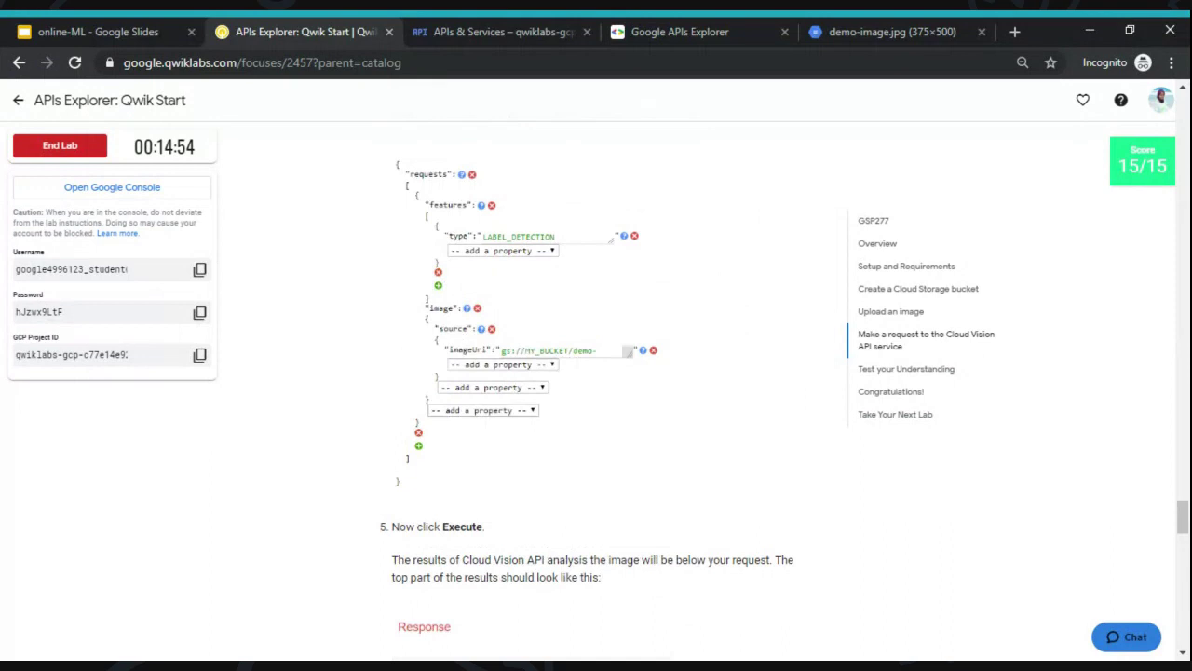
scroll(596, 391, down, 5)
scroll(596, 391, down, 8)
scroll(596, 391, down, 14)
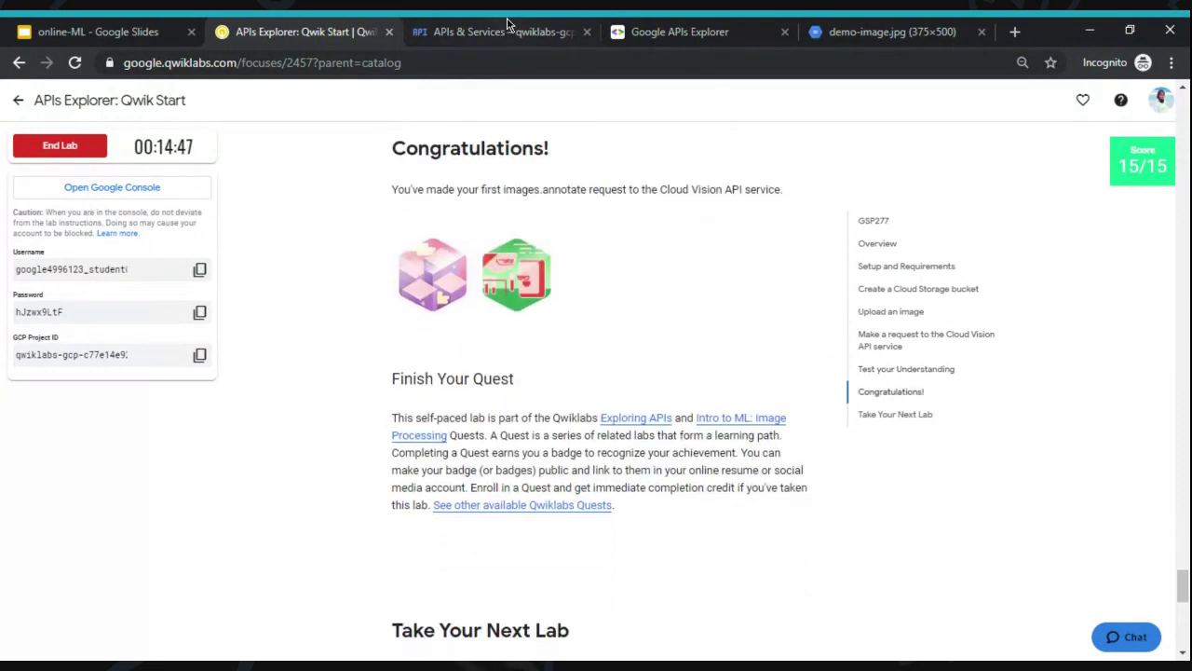
click(508, 23)
click(677, 23)
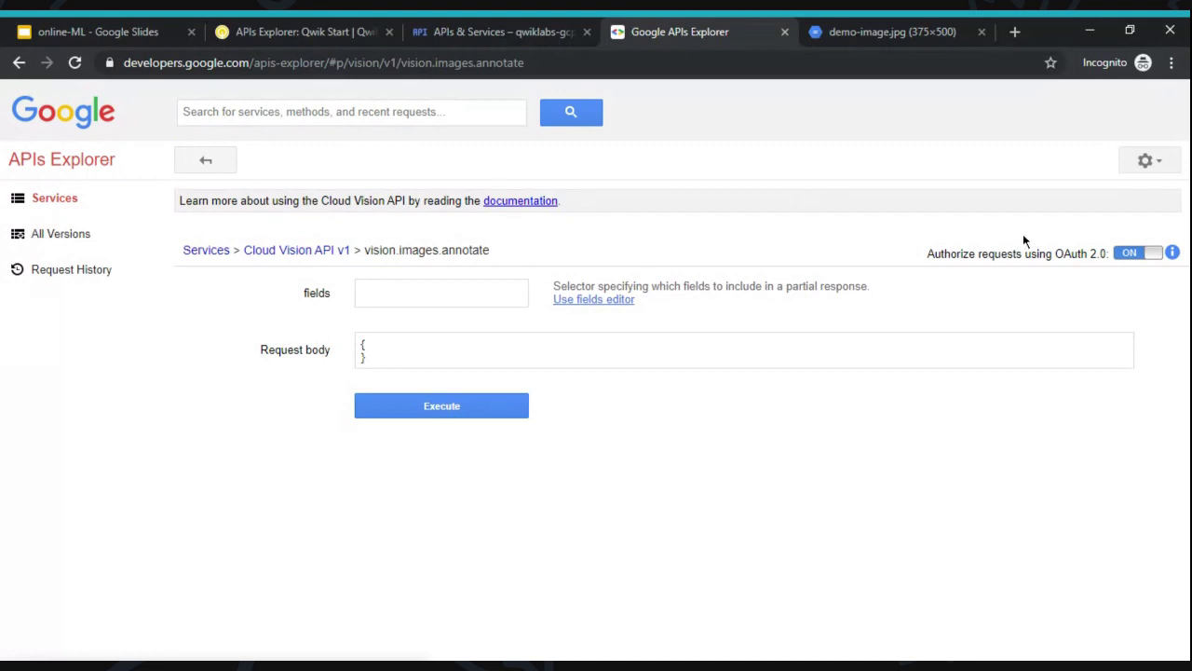
- Add a requests array with one element holding features and a "type" property to the request body
click(389, 360)
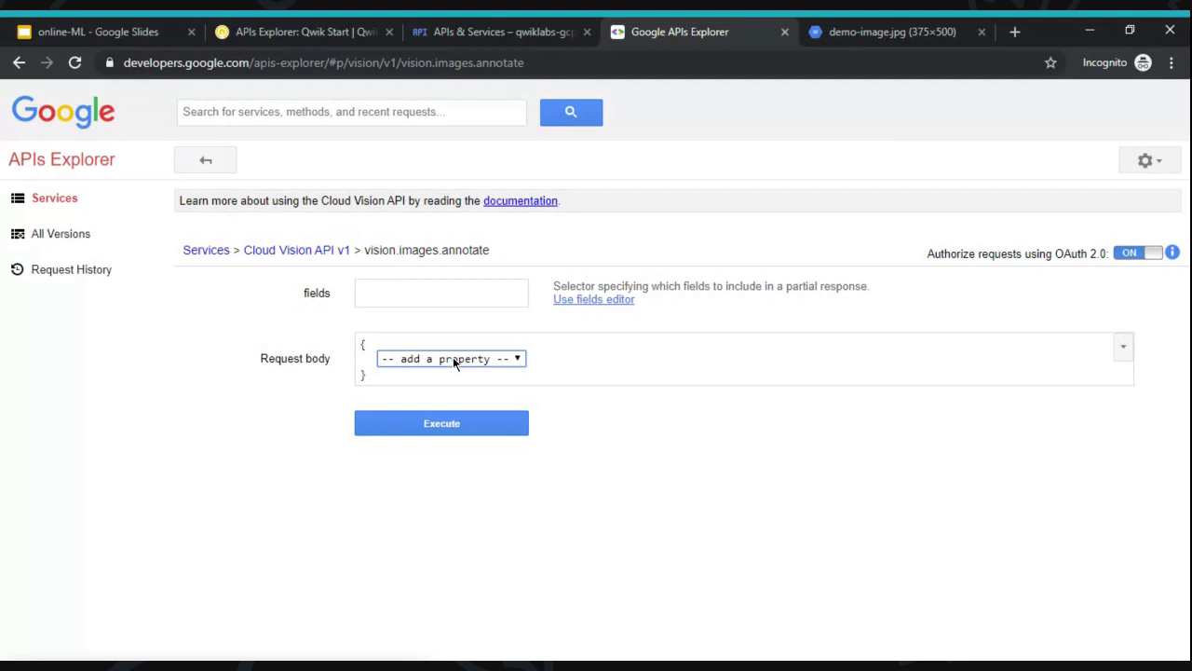
click(486, 368)
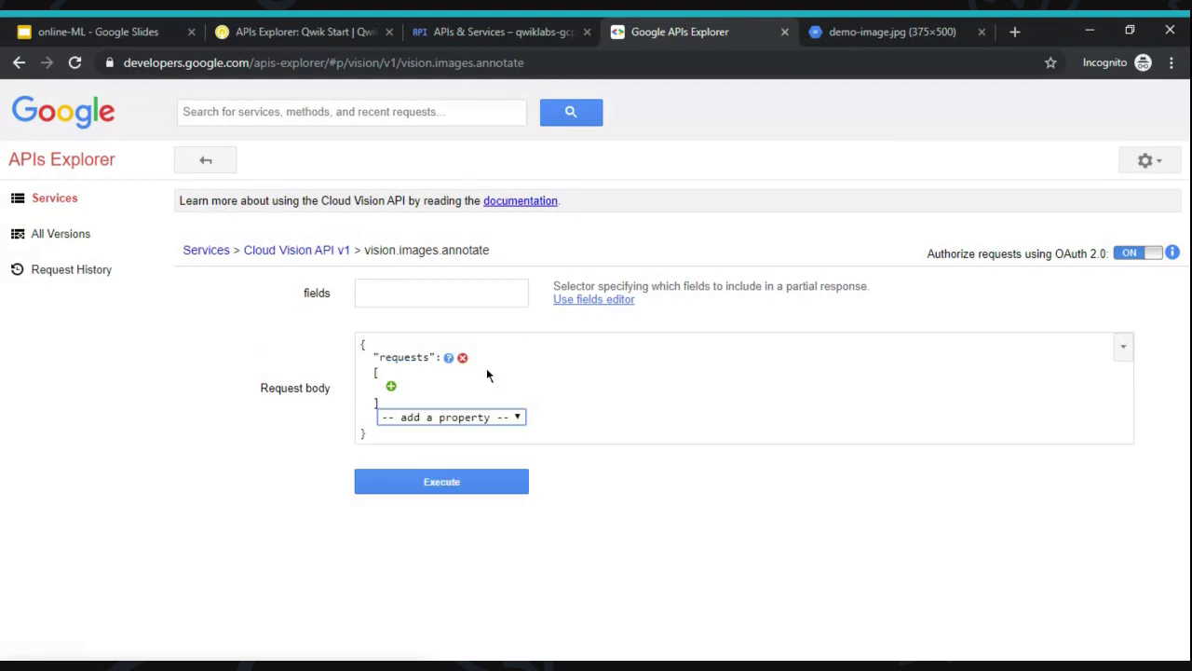
click(389, 388)
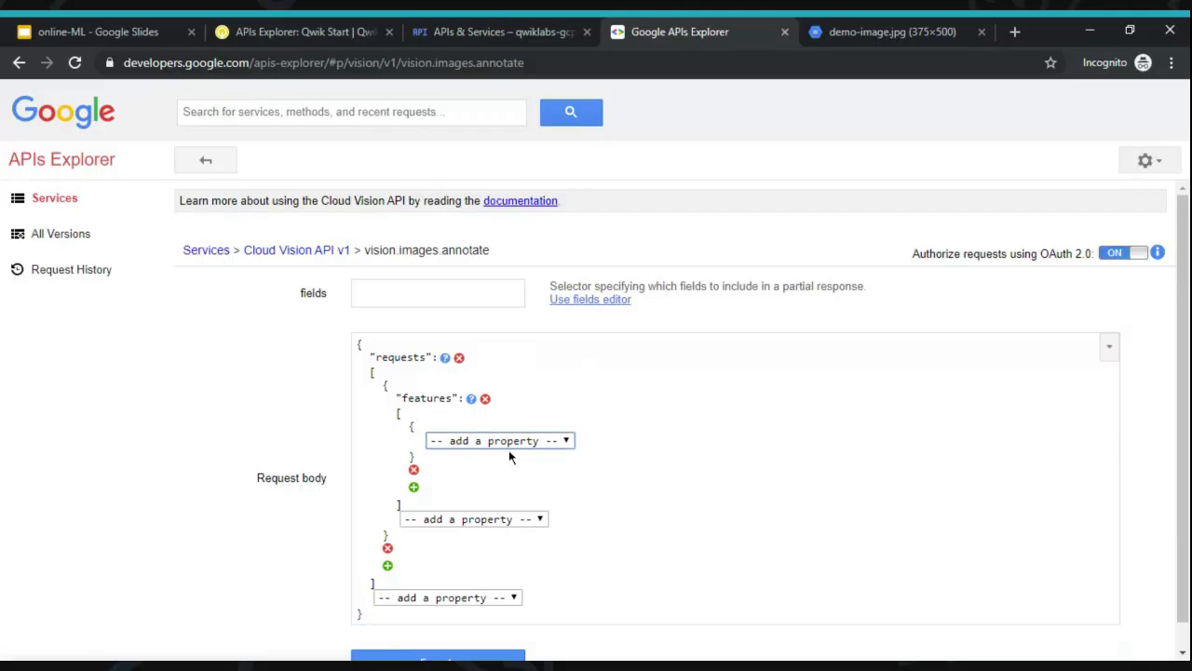
click(508, 449)
click(449, 503)
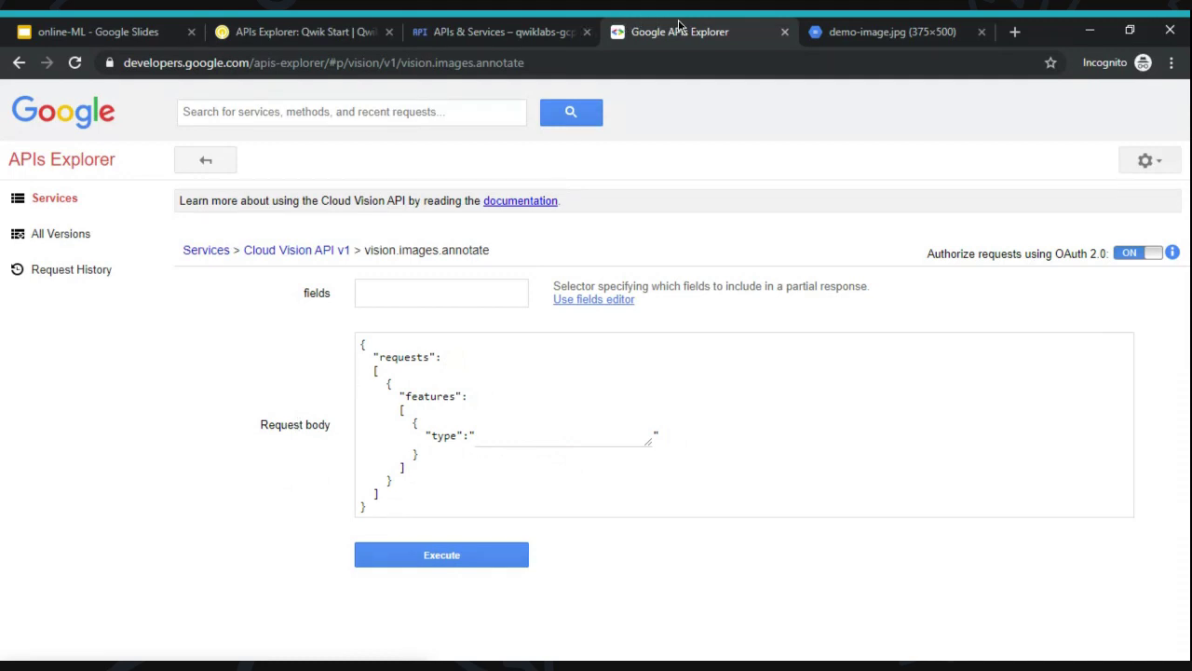
click(503, 30)
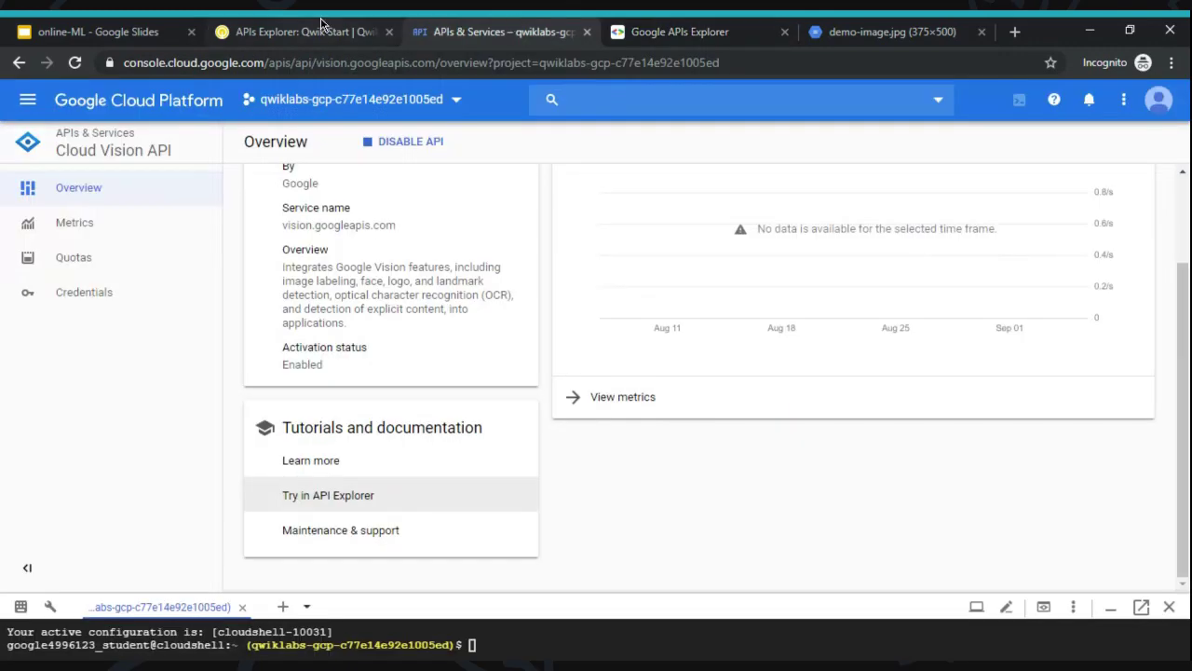
- Scroll the APIs Explorer: Qwik Start instructions down to Next Steps / Learn More
click(320, 20)
scroll(373, 283, up, 5)
scroll(372, 277, up, 10)
scroll(600, 391, up, 10)
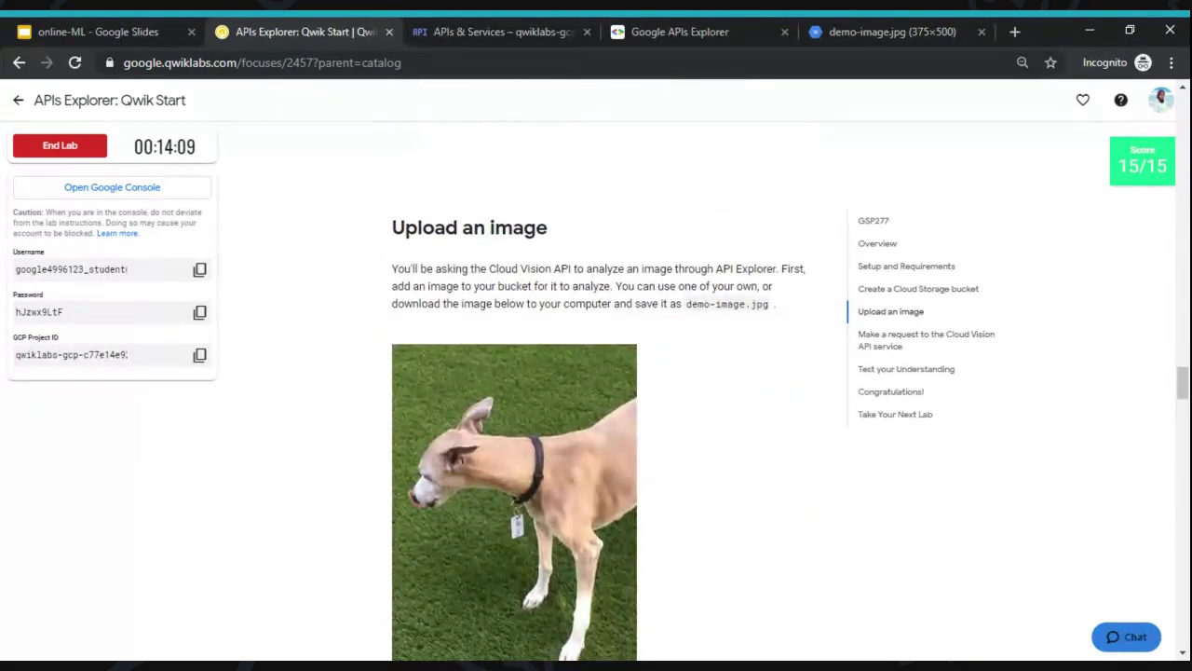
scroll(601, 391, down, 15)
scroll(600, 391, down, 10)
scroll(601, 391, down, 3)
scroll(601, 391, down, 8)
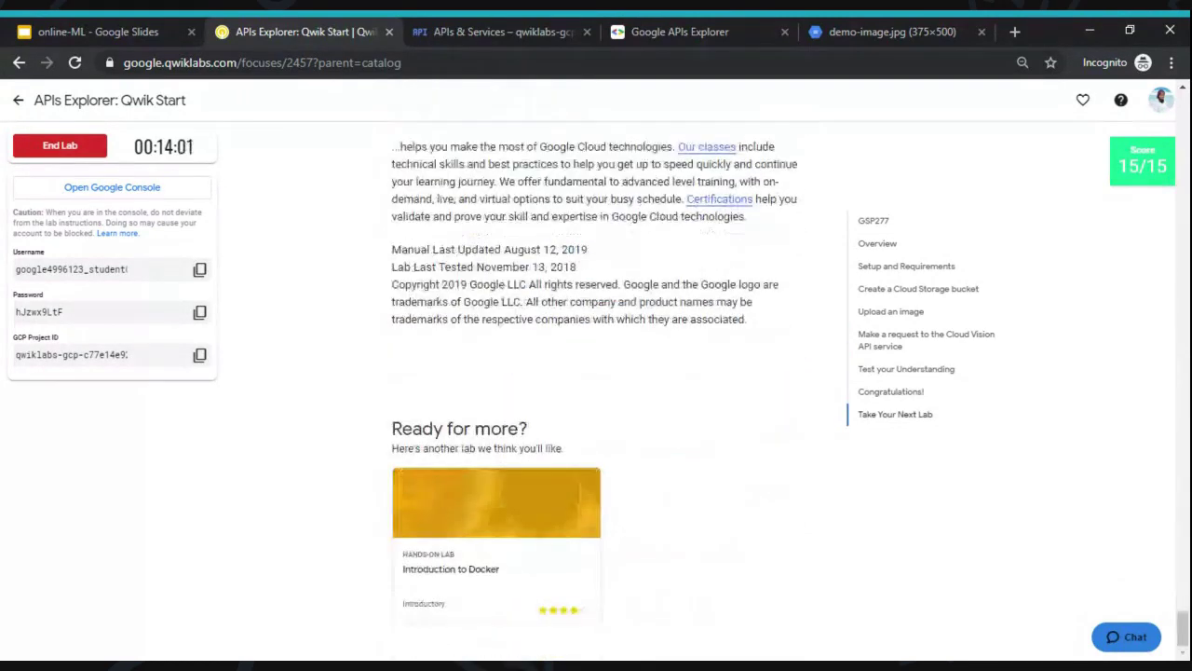
scroll(601, 391, up, 3)
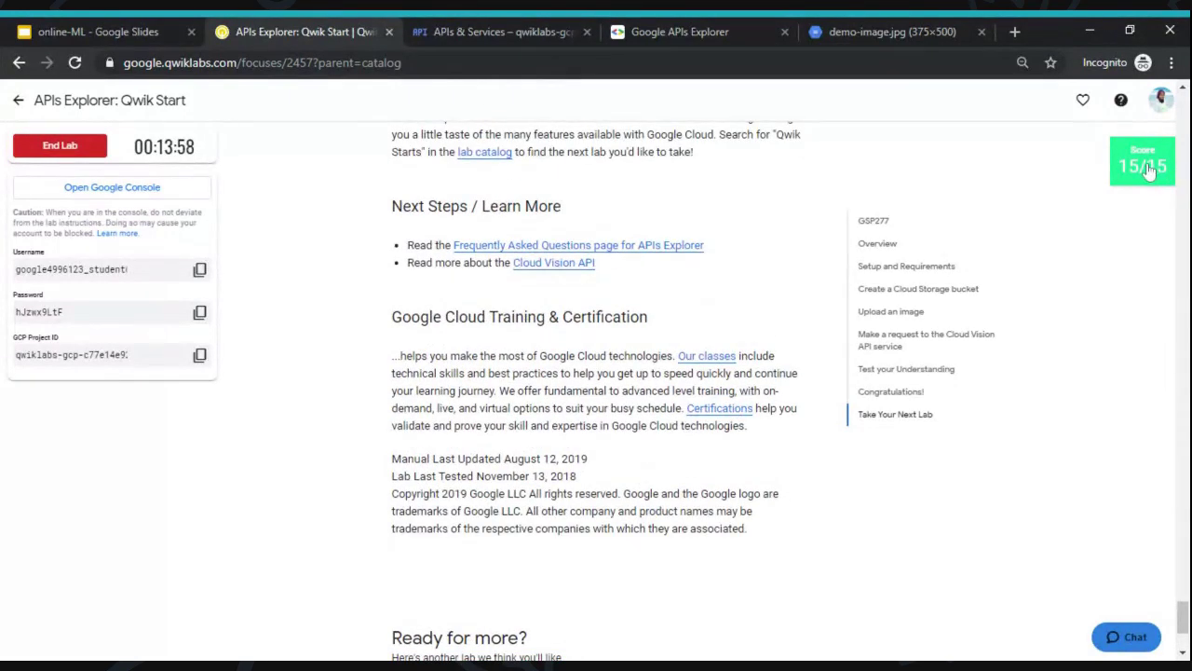
- End the lab with confirmation, submit a five-star rating, and go back to the quest
click(74, 149)
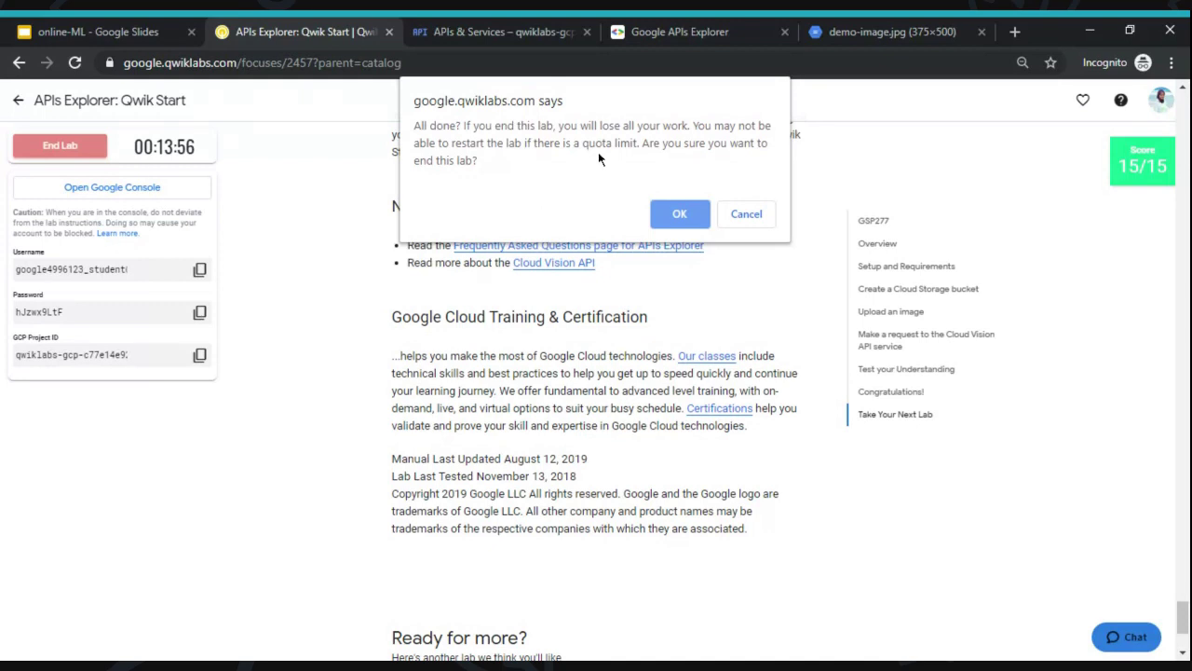
click(672, 215)
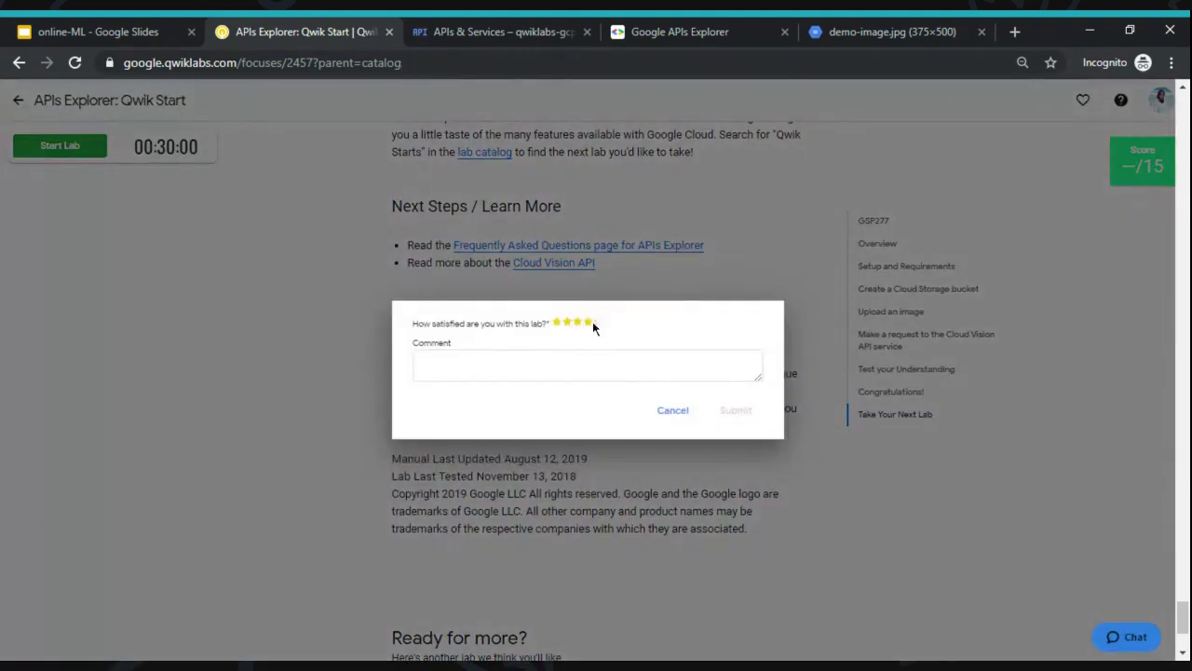
click(598, 321)
click(735, 419)
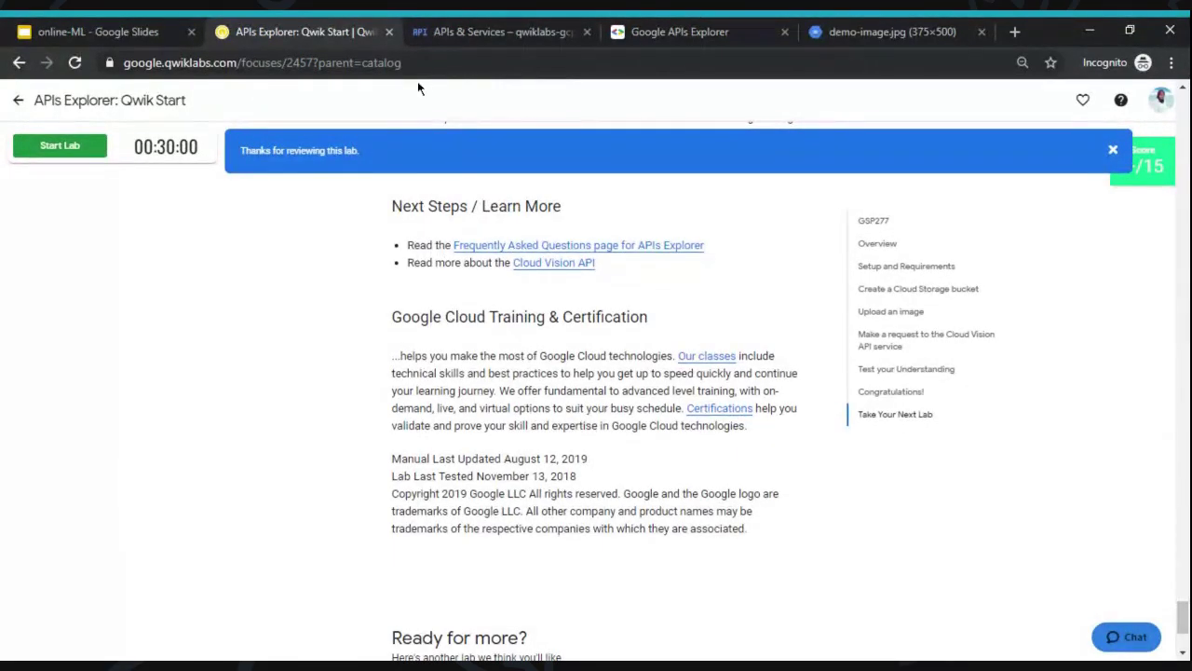
click(18, 101)
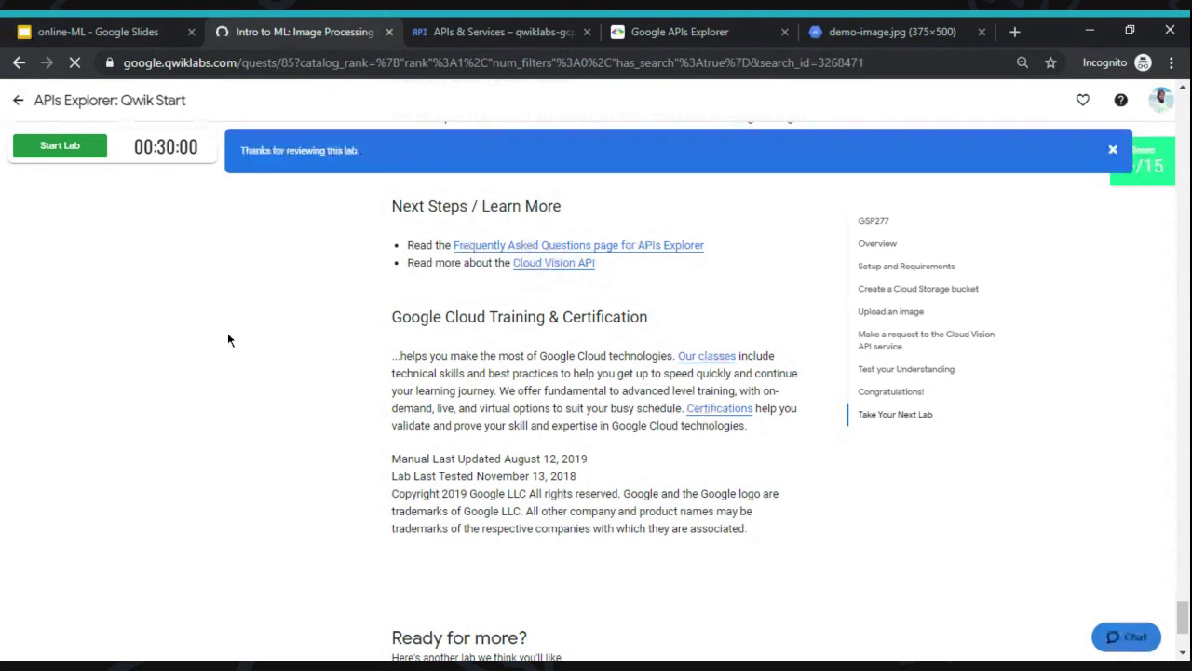
- Scroll the Intro to ML: Image Processing outline, then dismiss the Signed in notice on the slides
scroll(428, 329, down, 2)
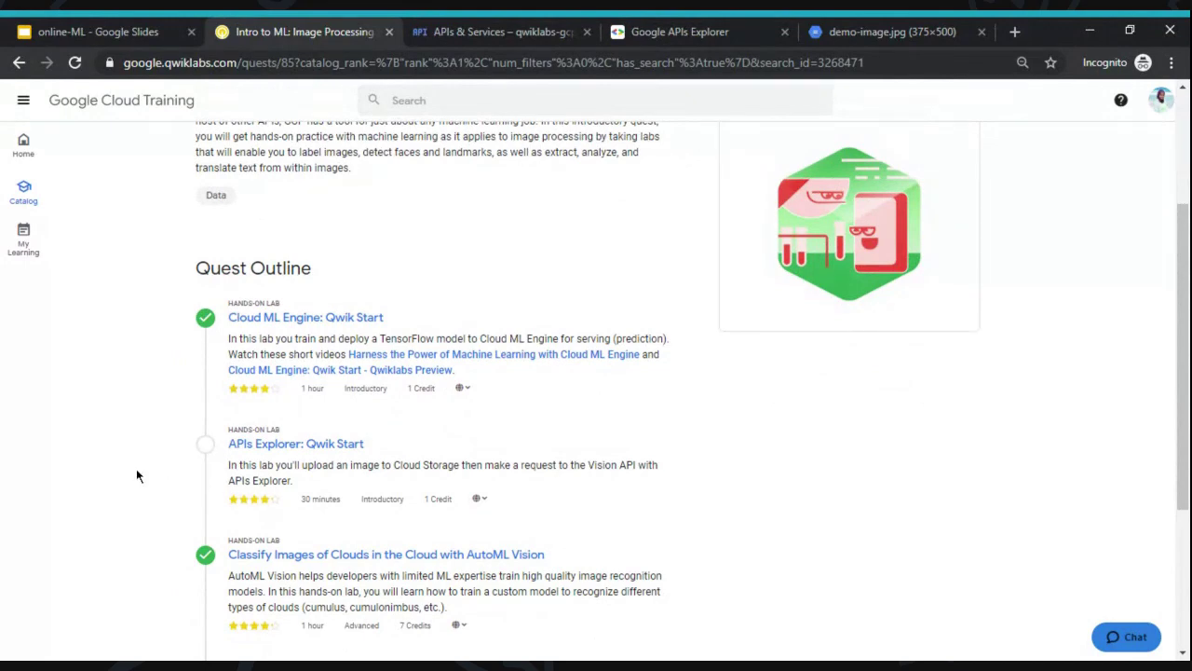
scroll(64, 468, down, 2)
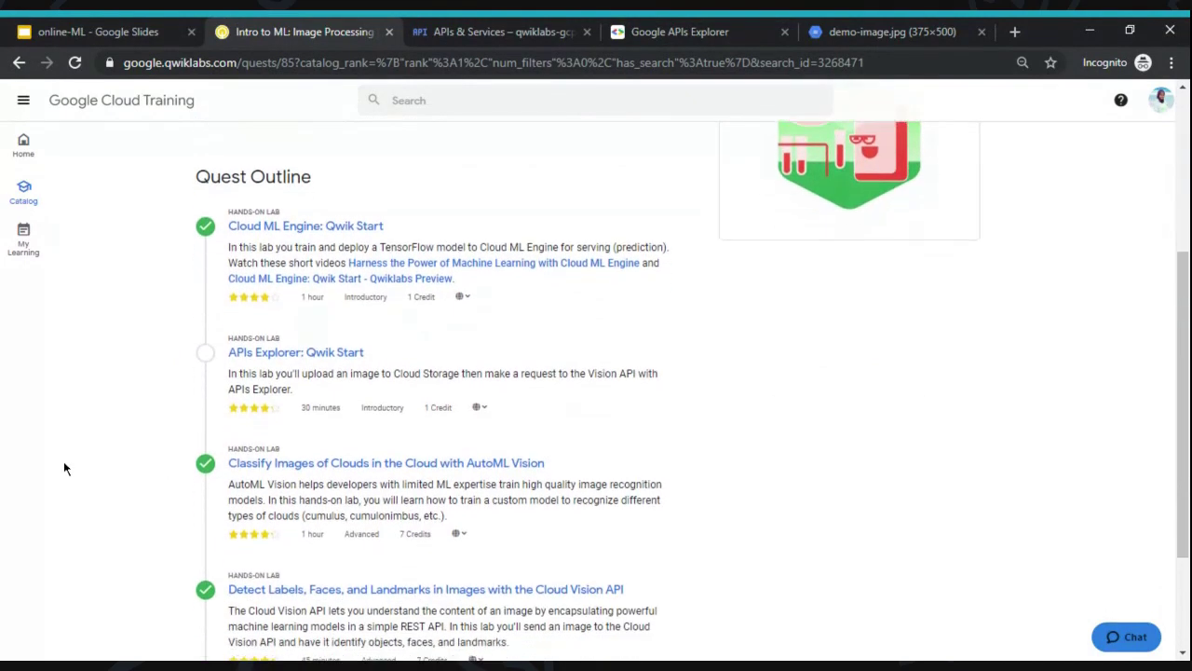
scroll(63, 465, down, 1)
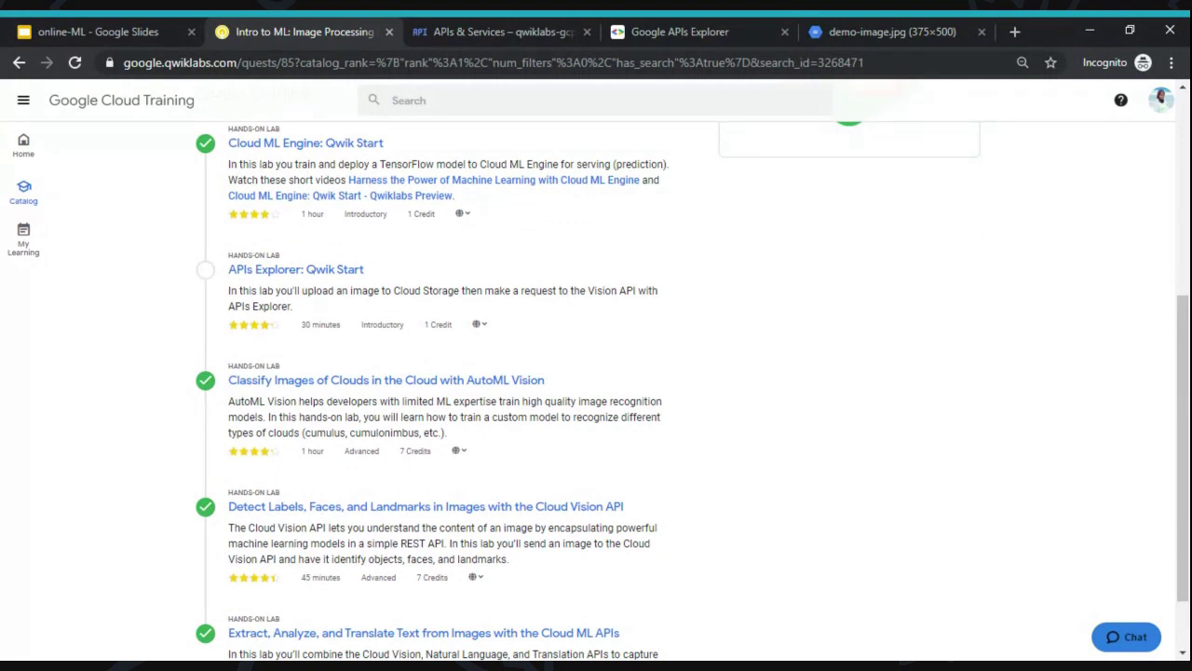
scroll(283, 403, down, 1)
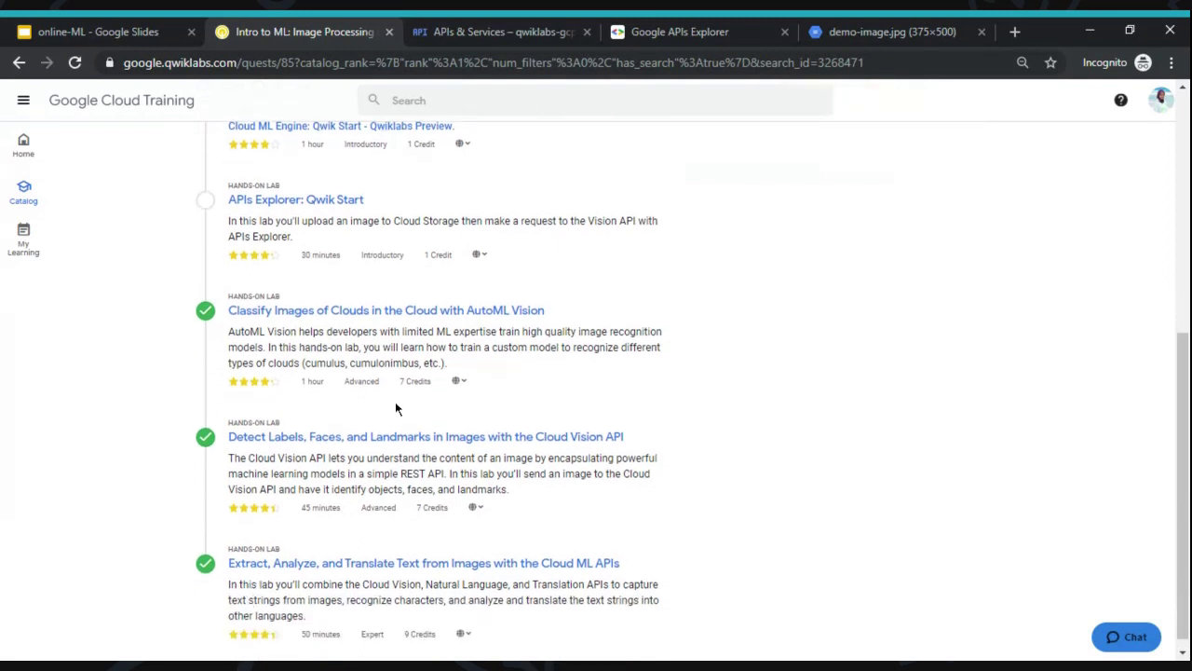
click(135, 28)
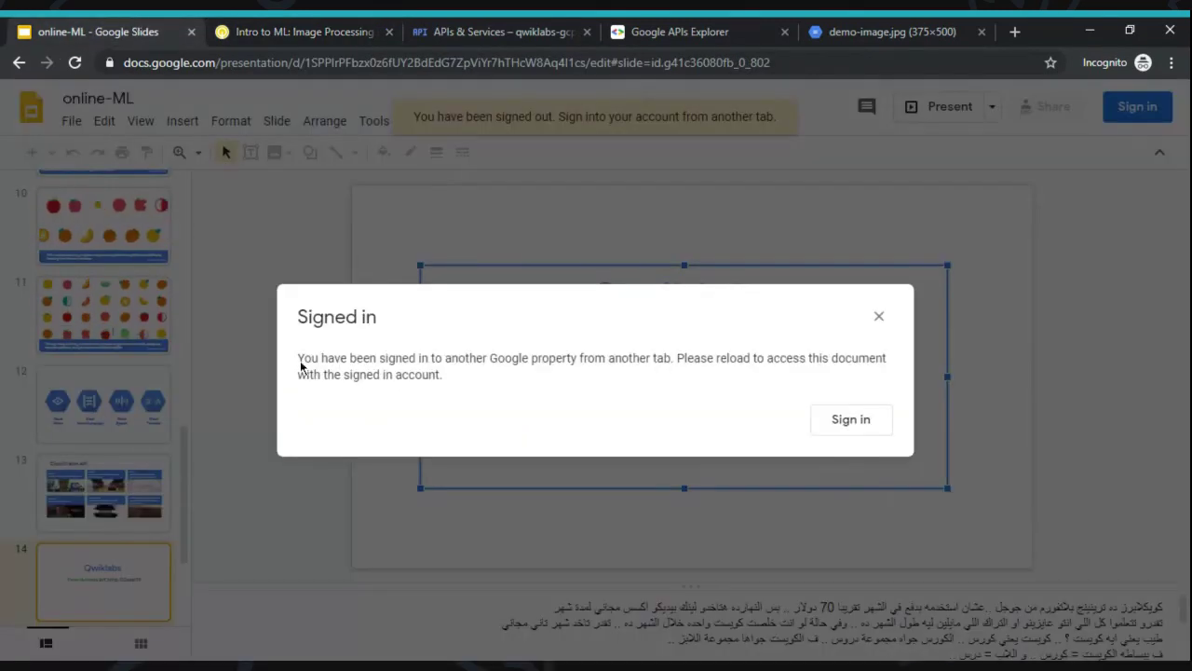
click(879, 316)
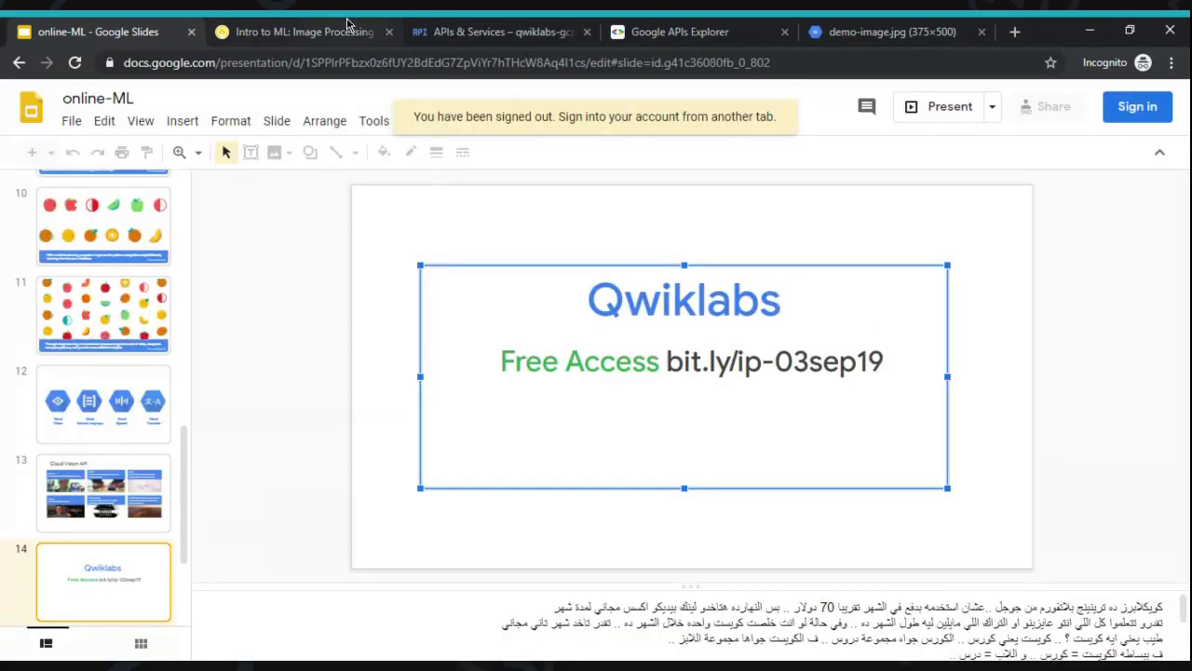
click(346, 23)
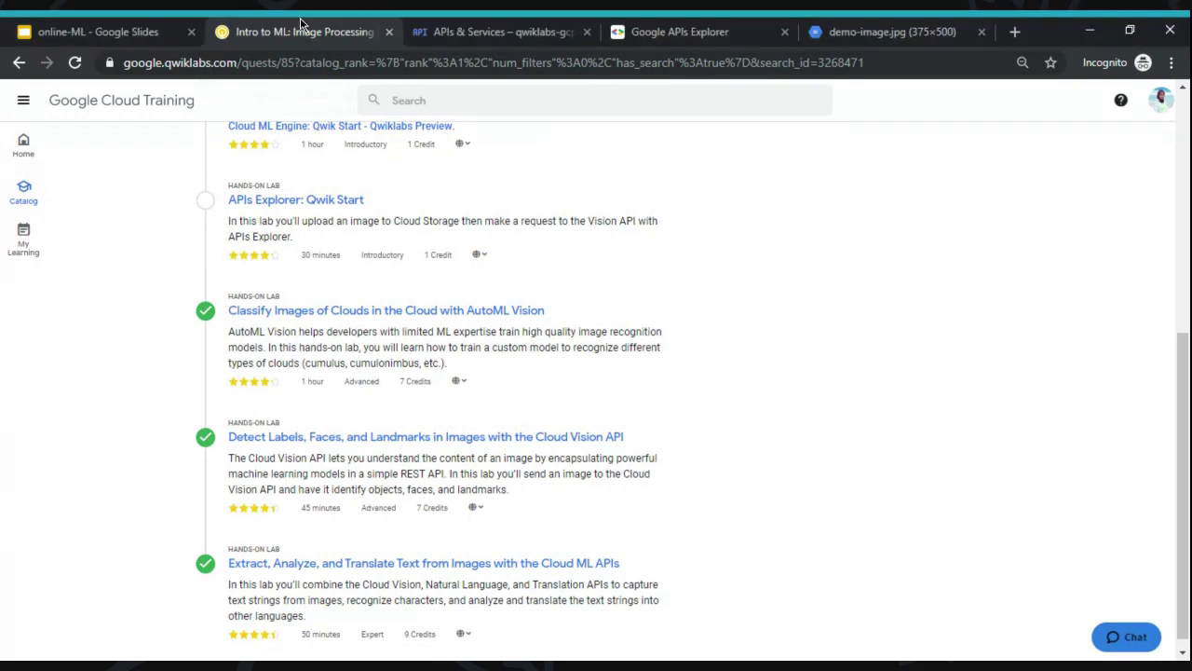
- Switch to the 'online-ML - Google Slides' browser tab
click(128, 26)
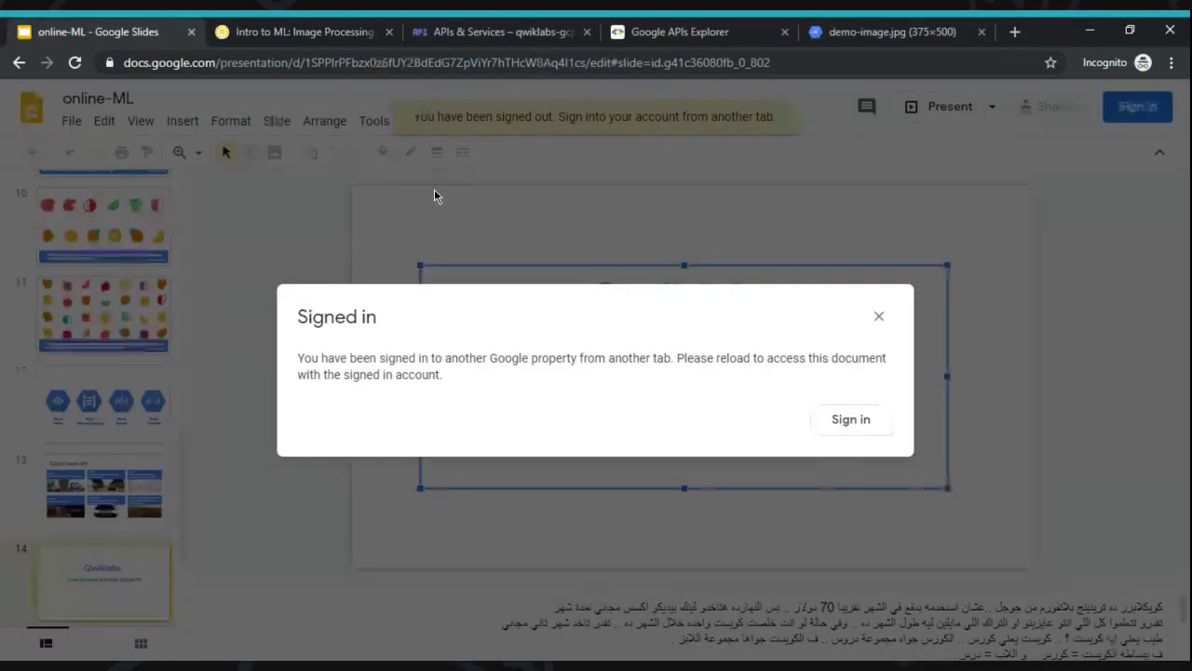
- Dismiss the 'Signed in' notice and present from slide 15, 'Break for 5 minutes!'
click(880, 318)
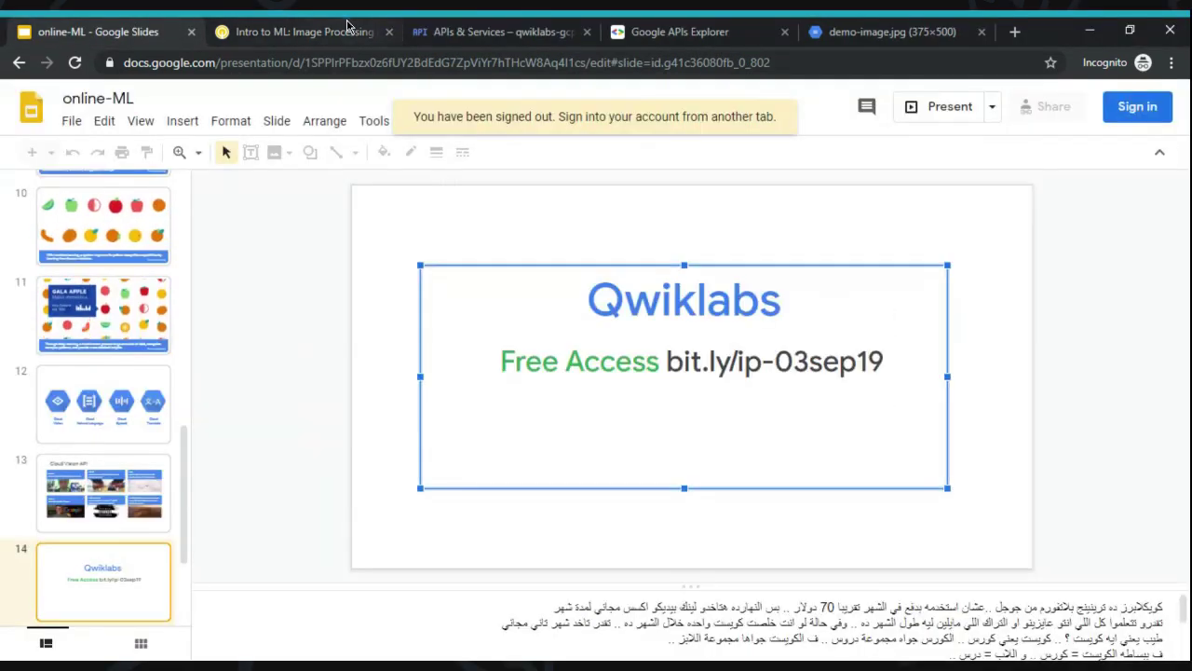
click(126, 518)
key(Down)
key(Down)
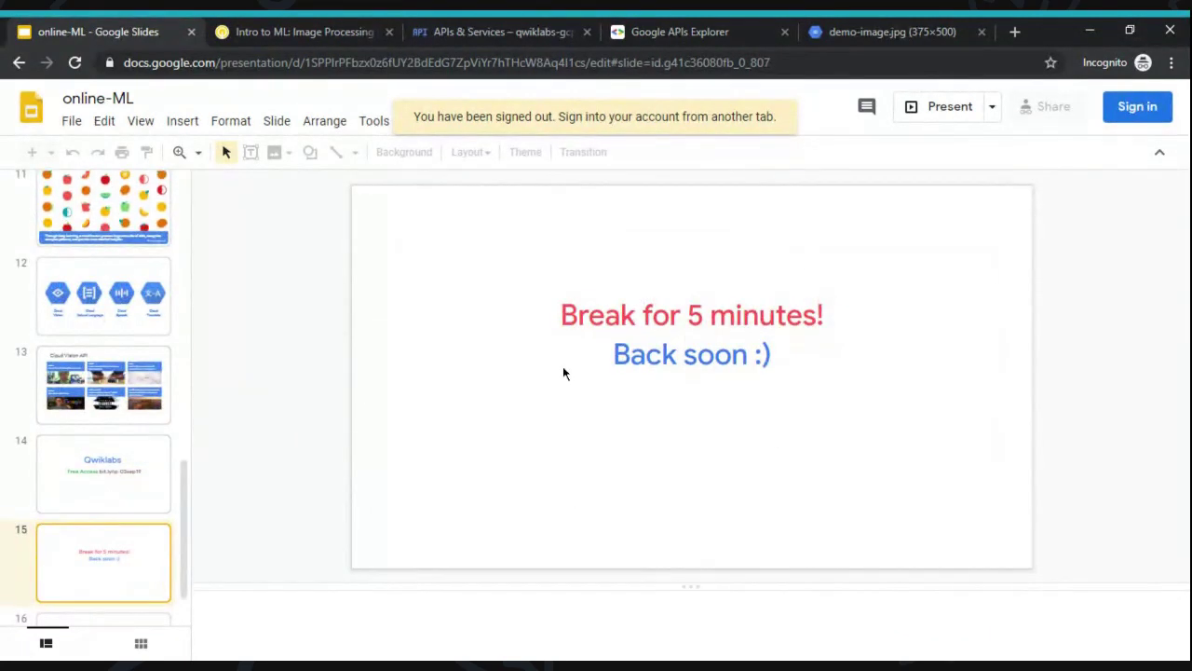
click(931, 119)
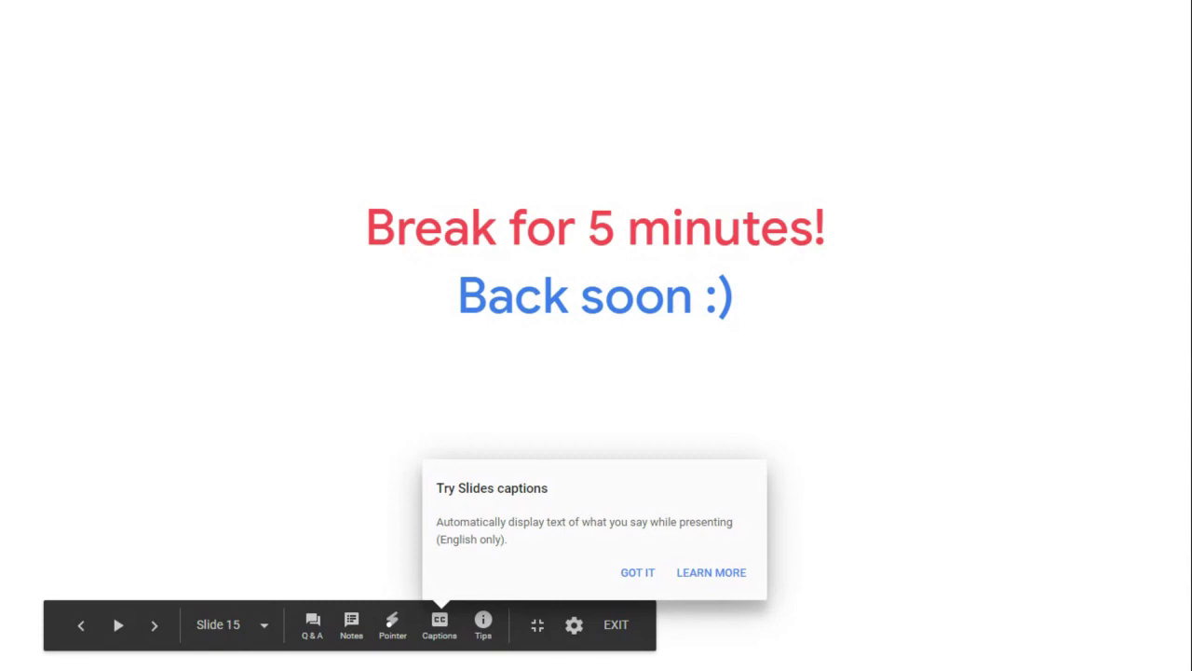
- Close the 'Try Slides captions' popup with GOT IT
click(642, 573)
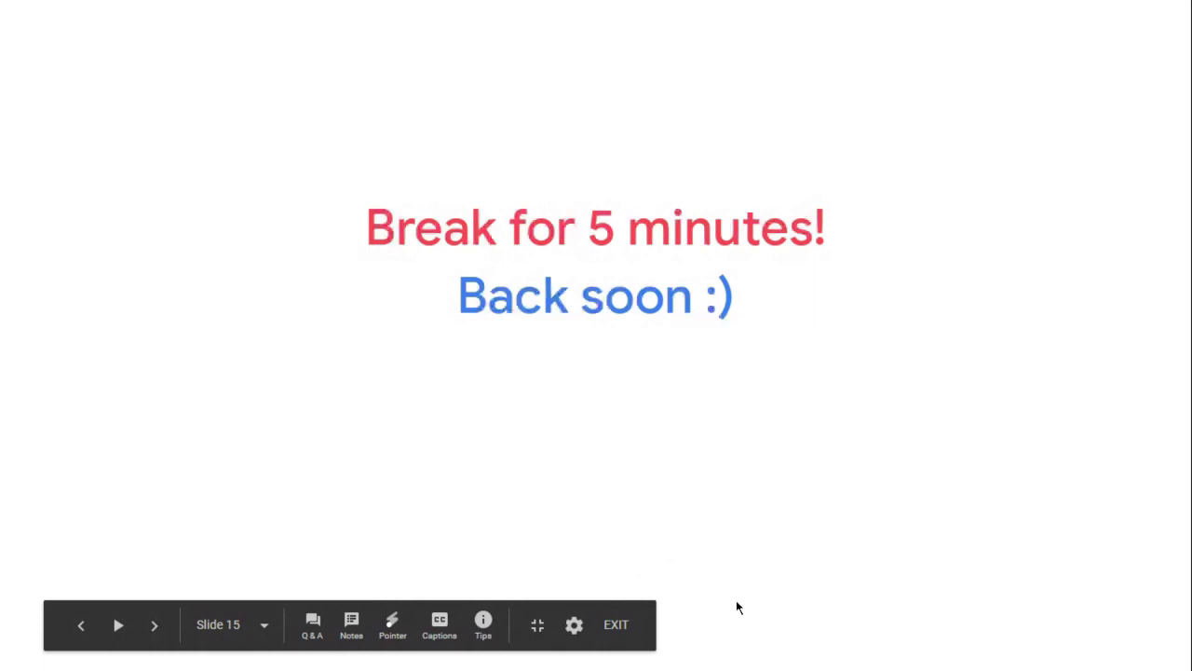
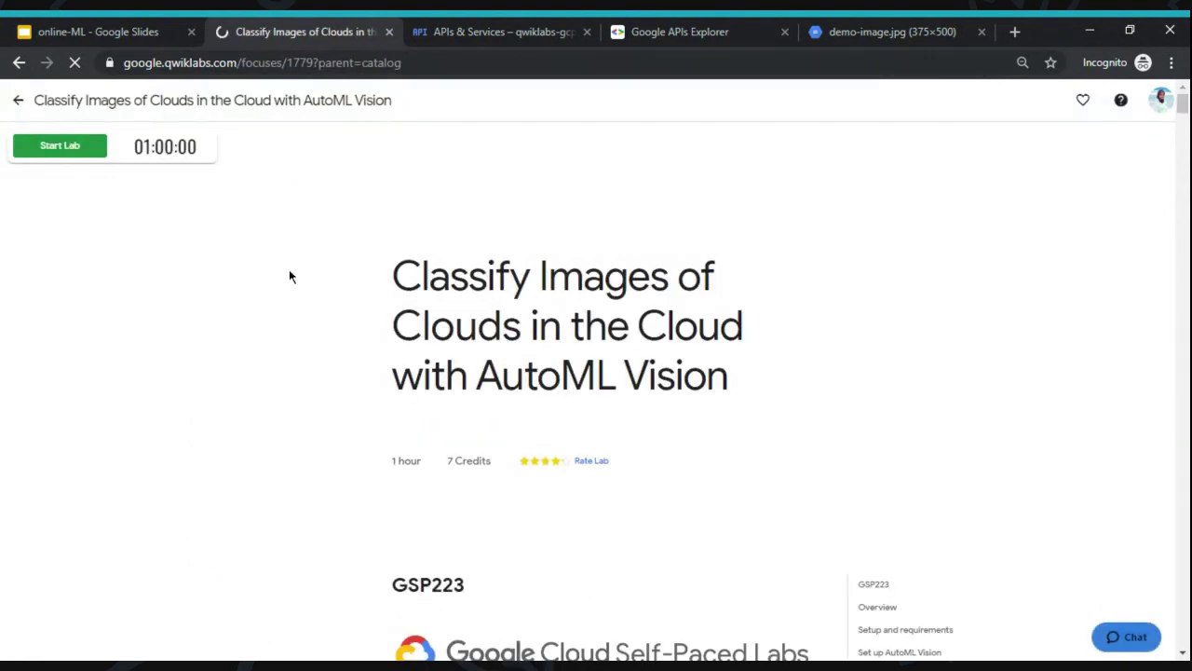
- Close the APIs & Services, Google APIs Explorer and demo-image.jpg tabs
click(542, 31)
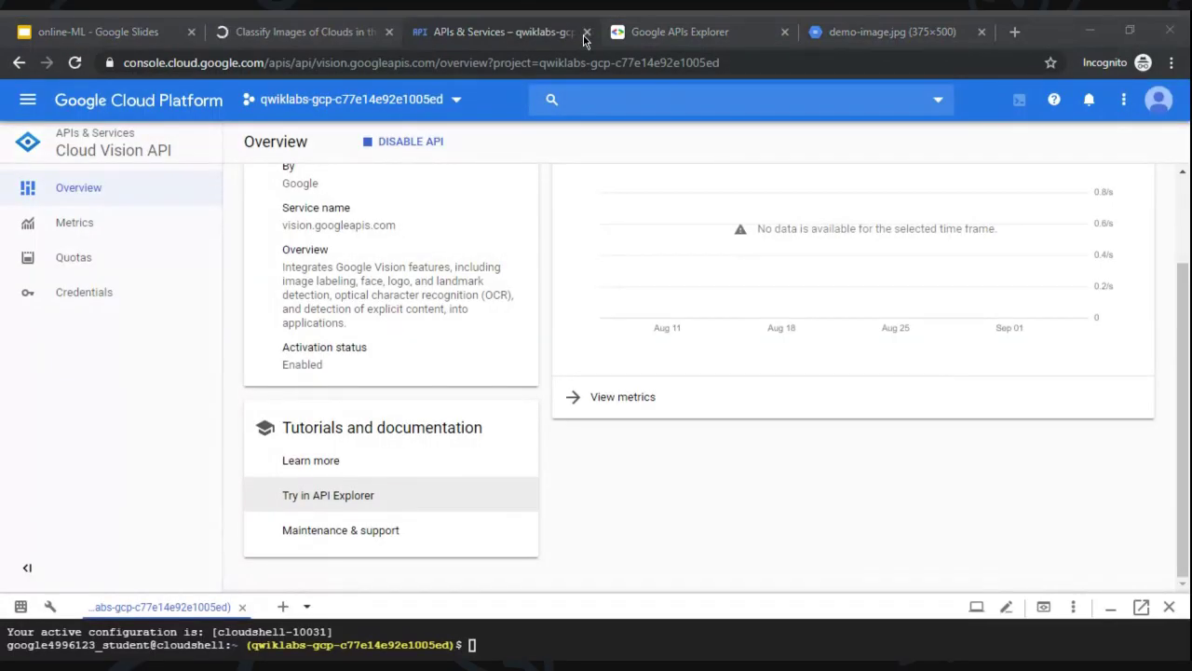
click(585, 31)
click(621, 33)
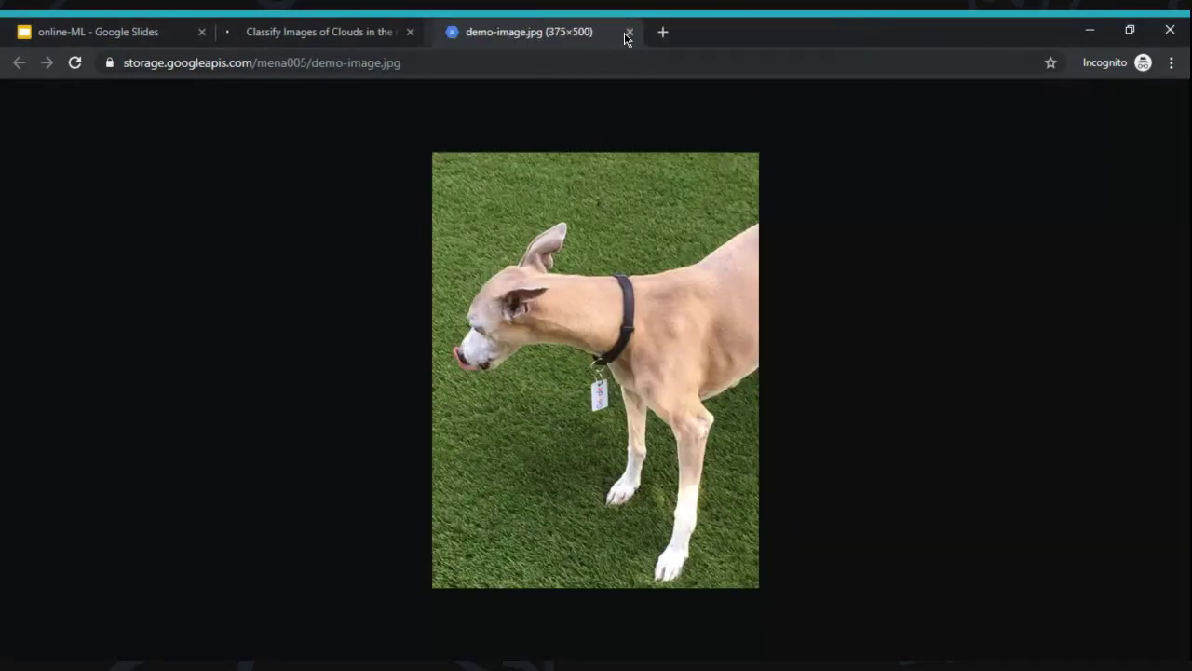
click(619, 32)
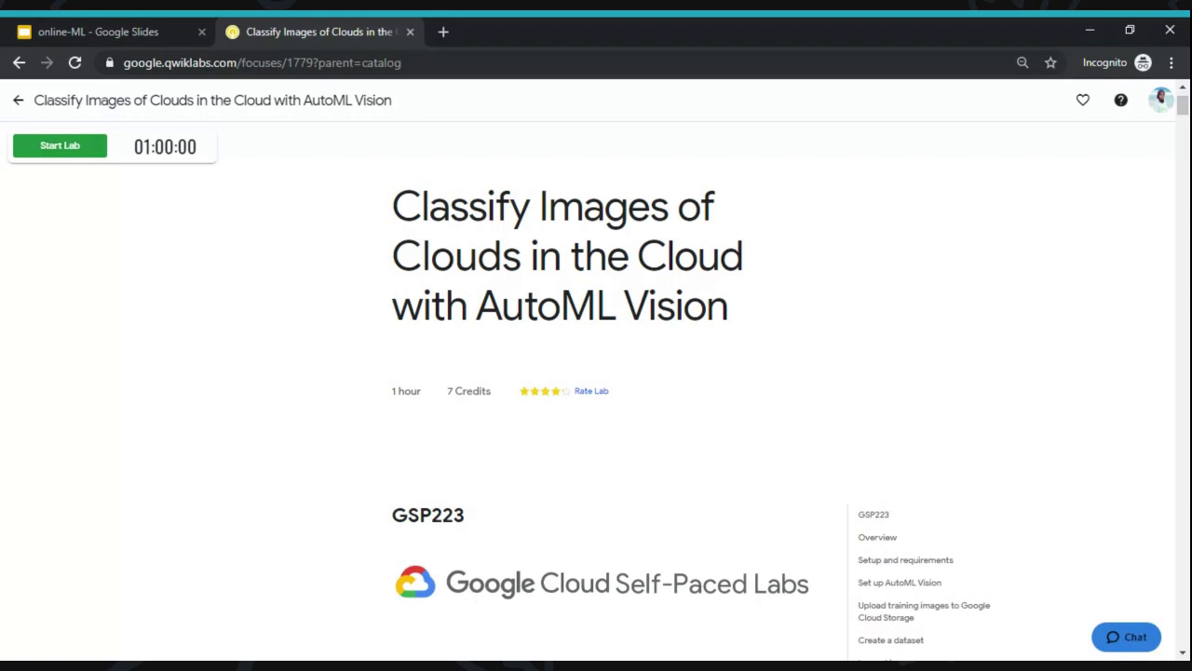
- Scroll through the GSP223 lab instructions and back to the top
scroll(596, 388, down, 9)
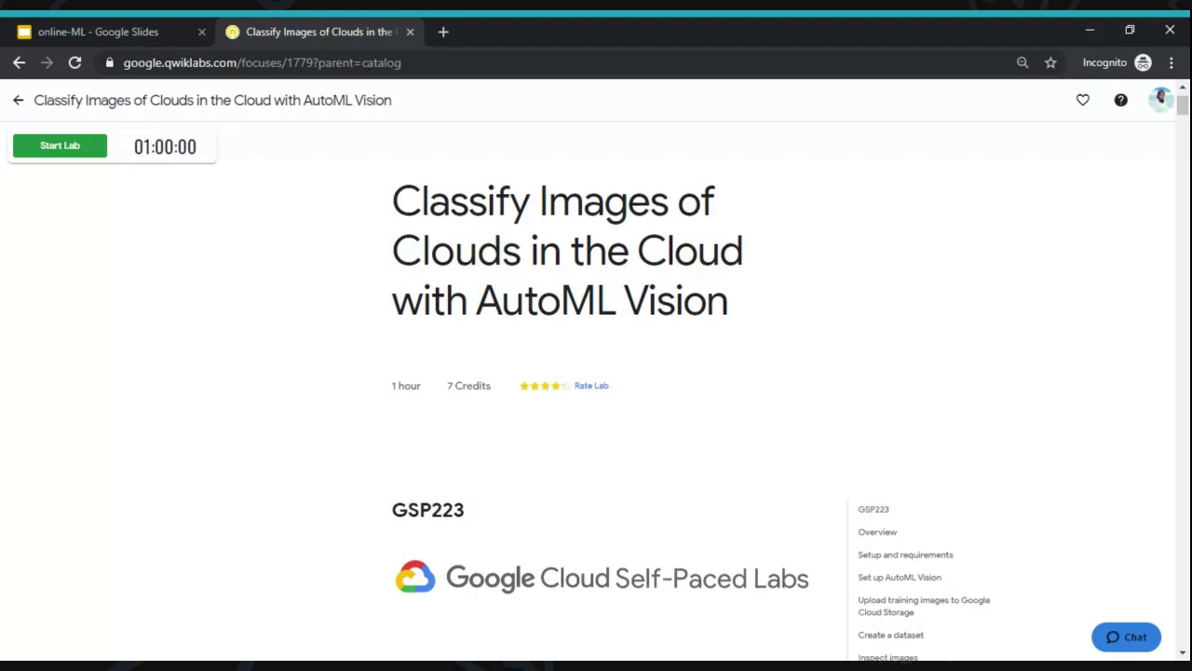
scroll(596, 388, down, 10)
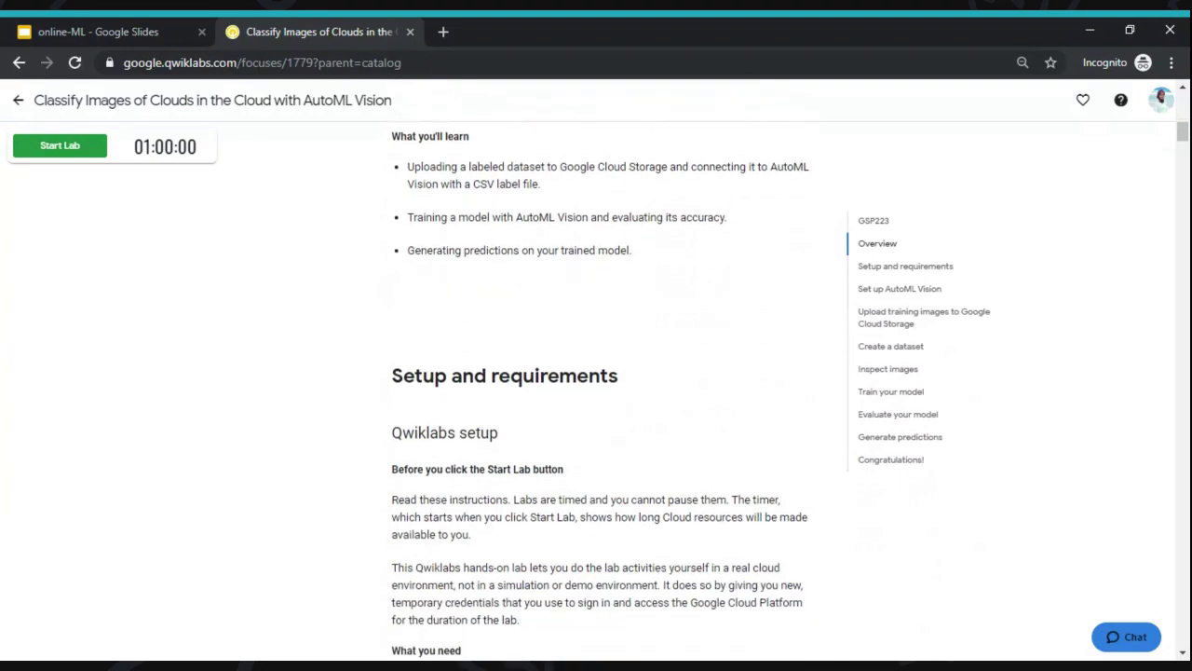
scroll(596, 388, down, 10)
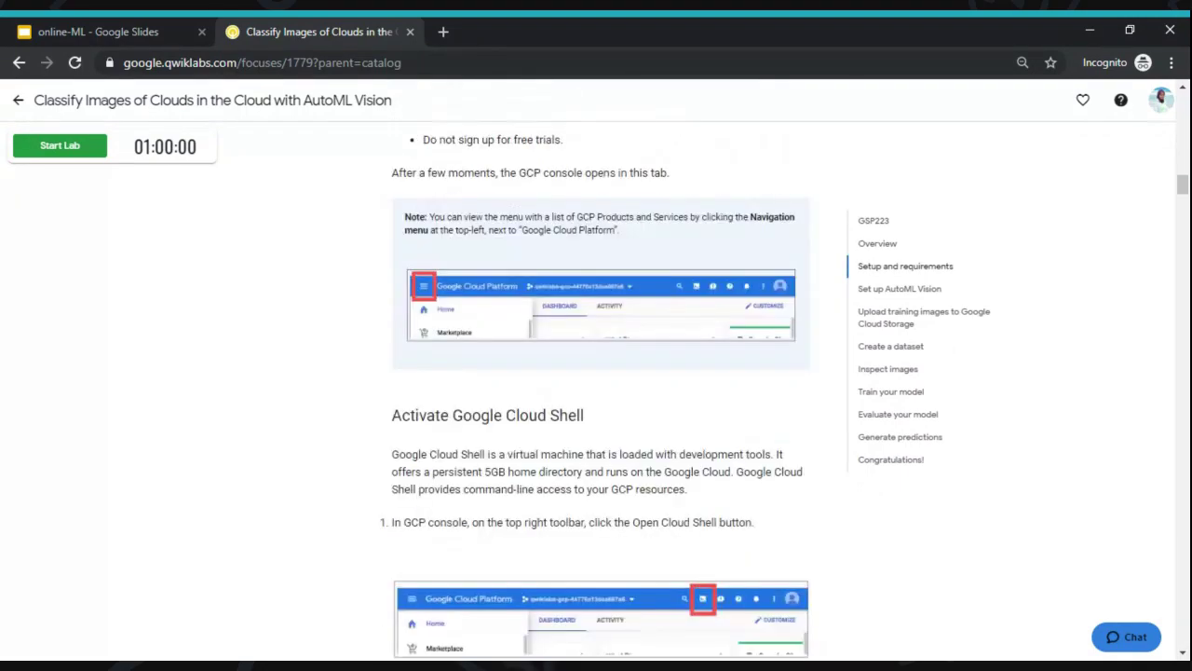
scroll(596, 388, down, 15)
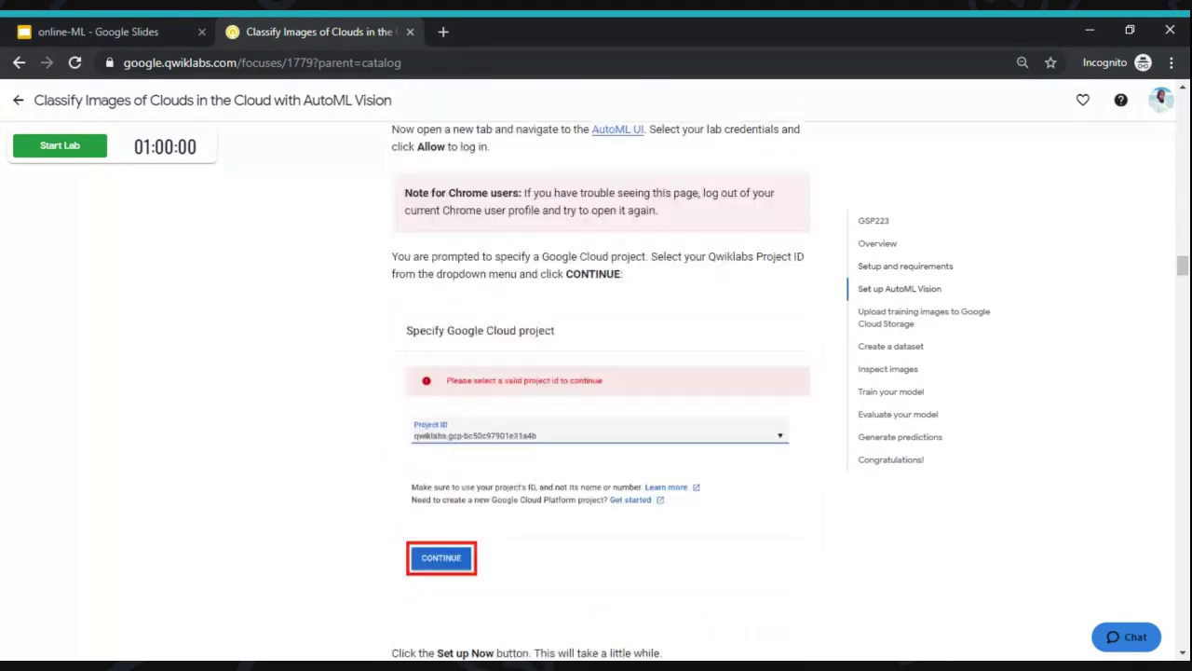
scroll(596, 387, down, 15)
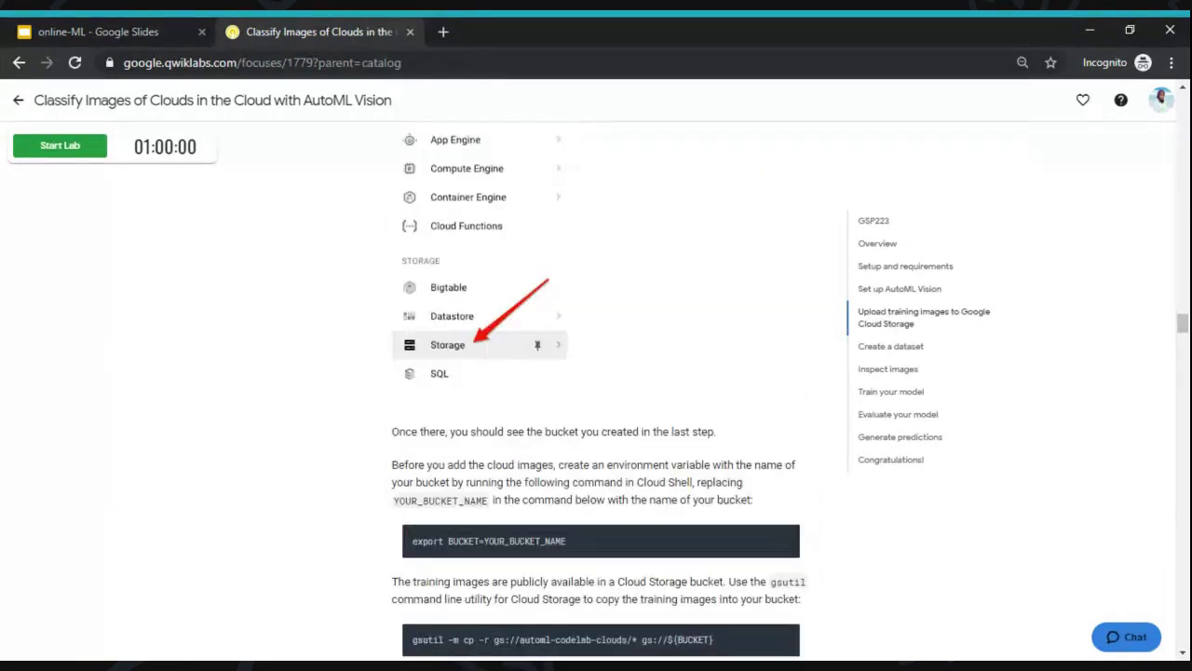
scroll(596, 388, down, 15)
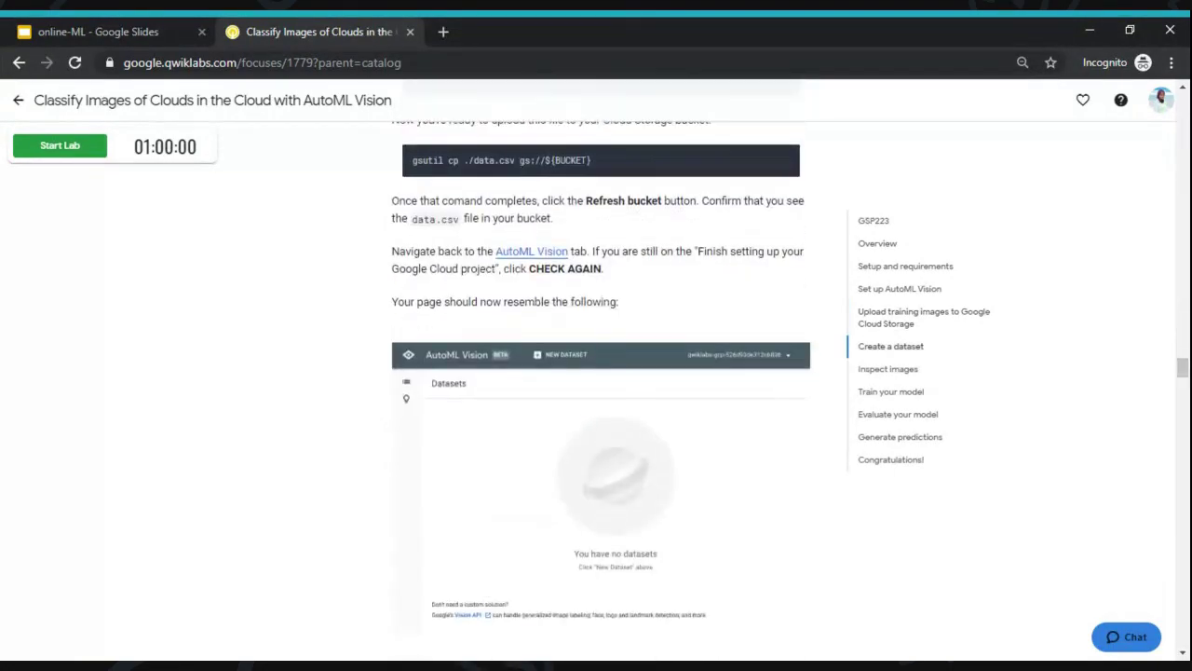
scroll(596, 387, down, 10)
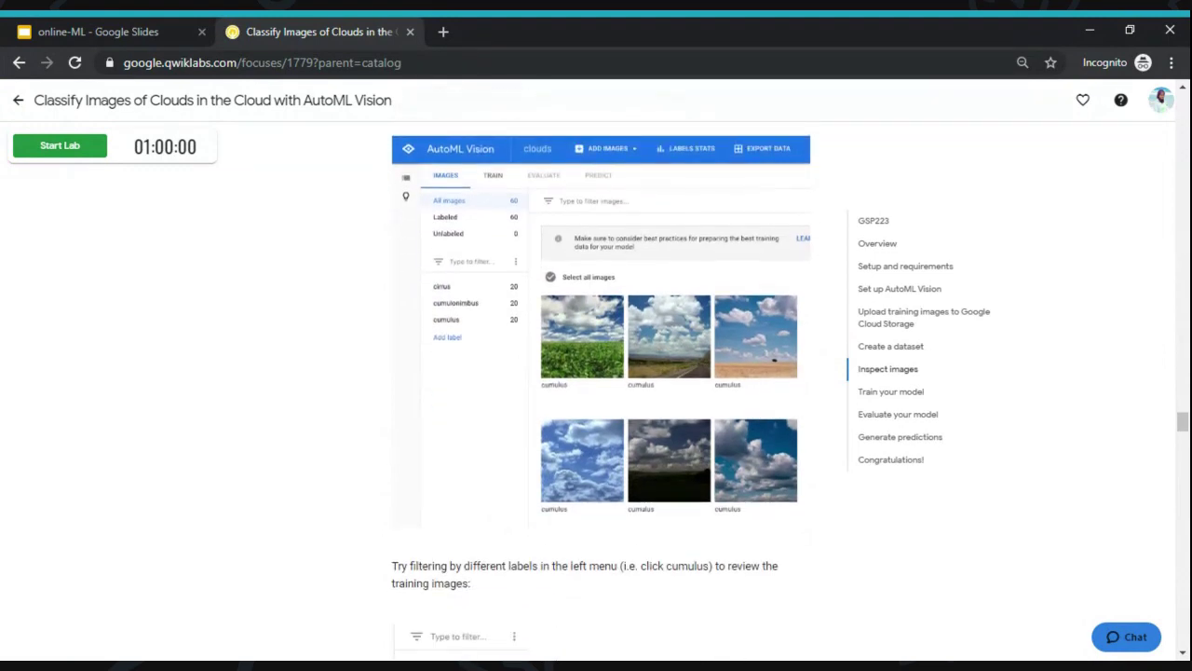
scroll(596, 387, up, 10)
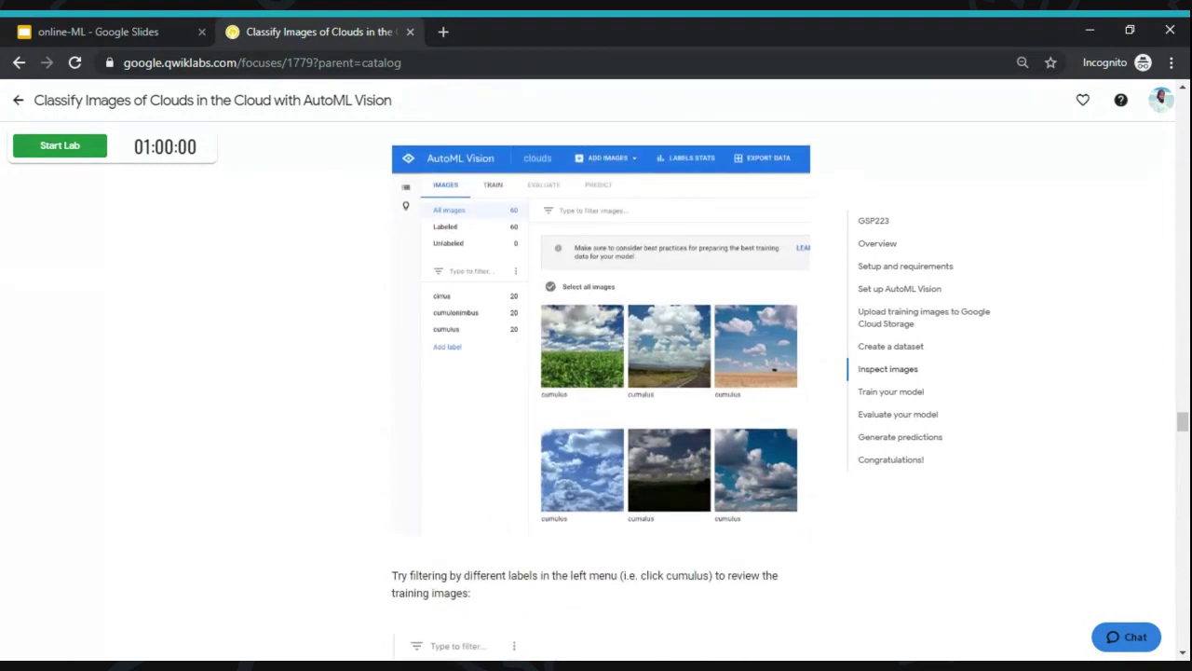
scroll(596, 388, up, 10)
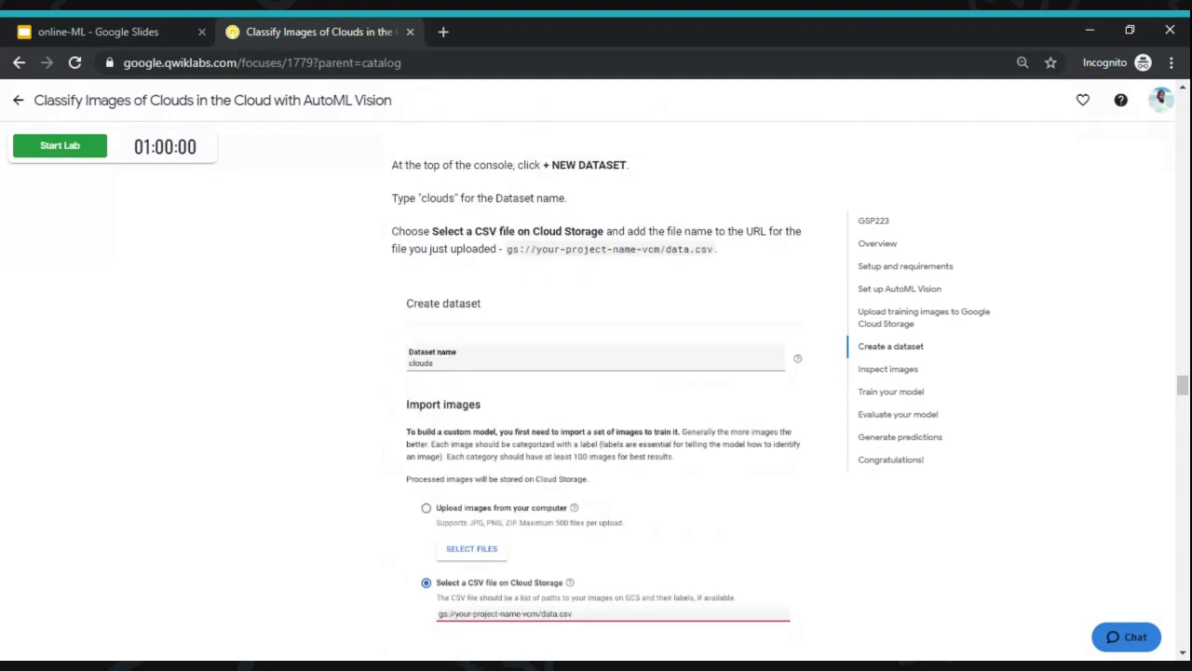
scroll(596, 387, up, 10)
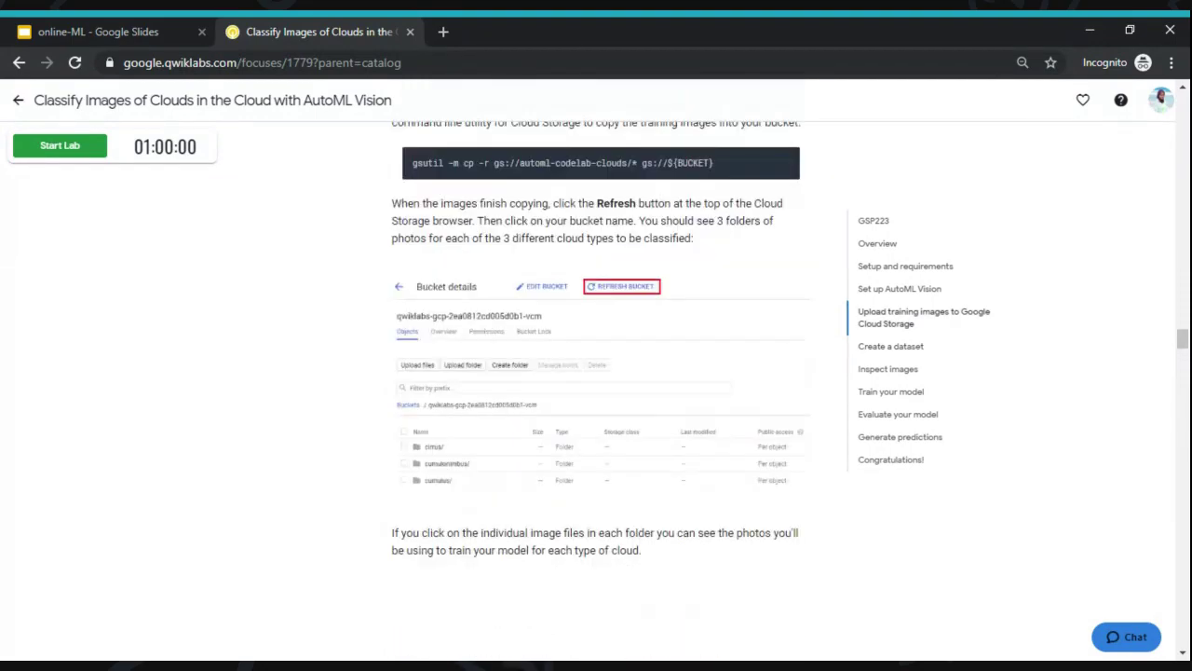
scroll(596, 388, up, 8)
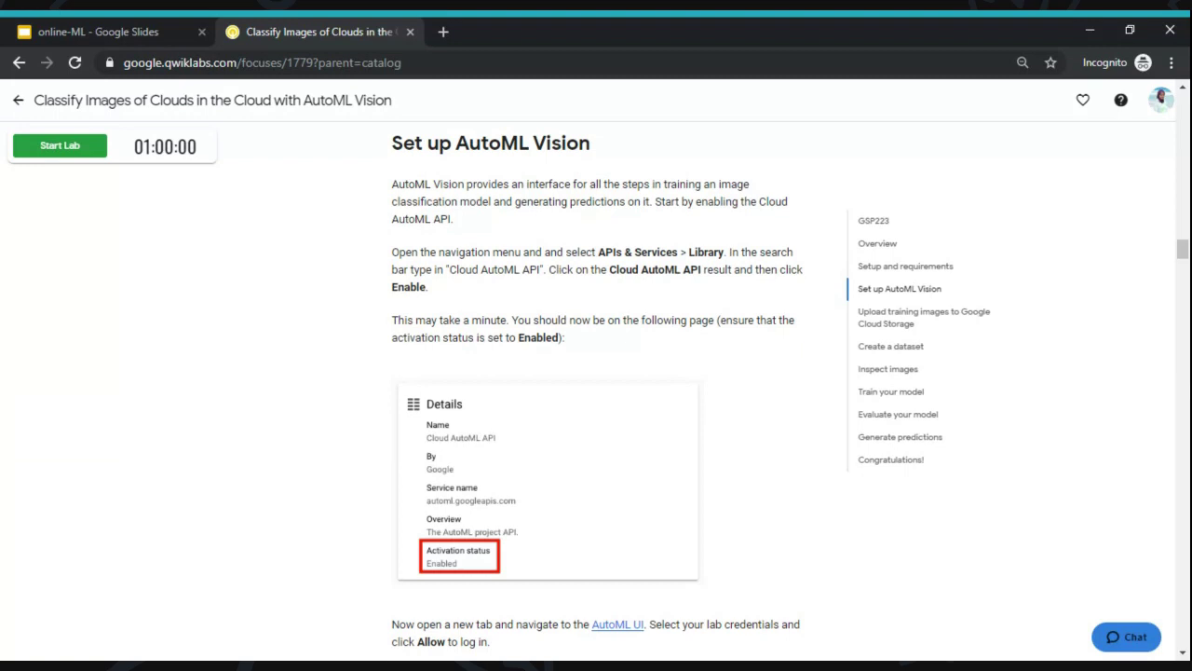
scroll(597, 373, up, 8)
scroll(596, 373, up, 10)
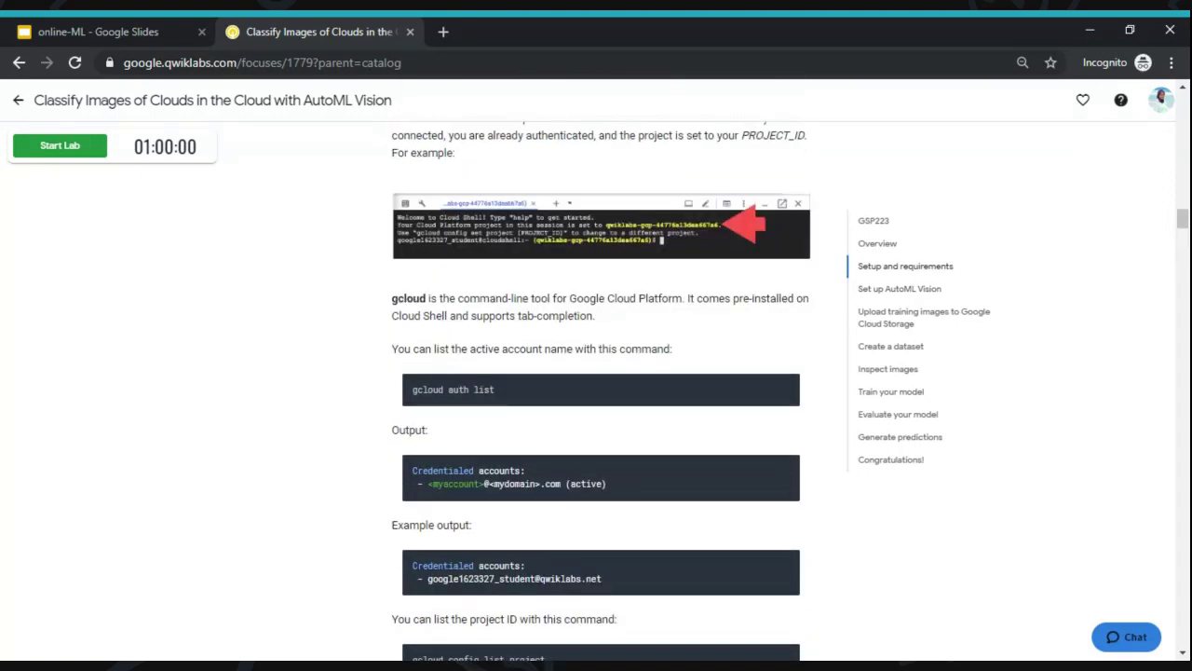
scroll(596, 372, up, 10)
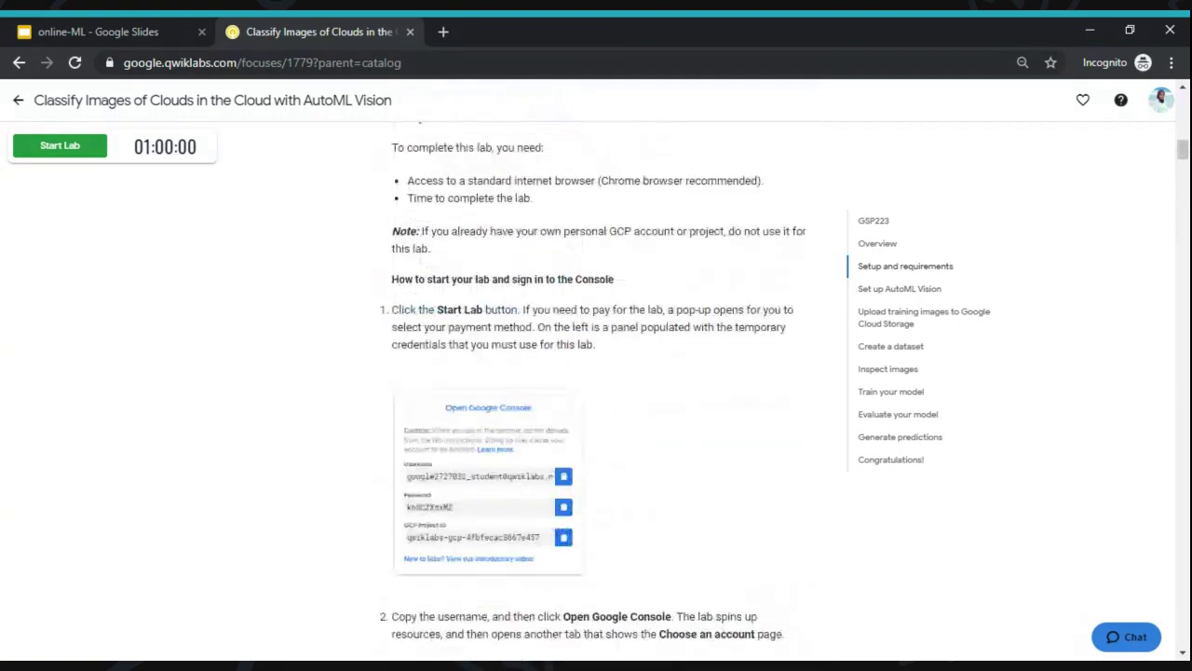
scroll(596, 372, up, 2)
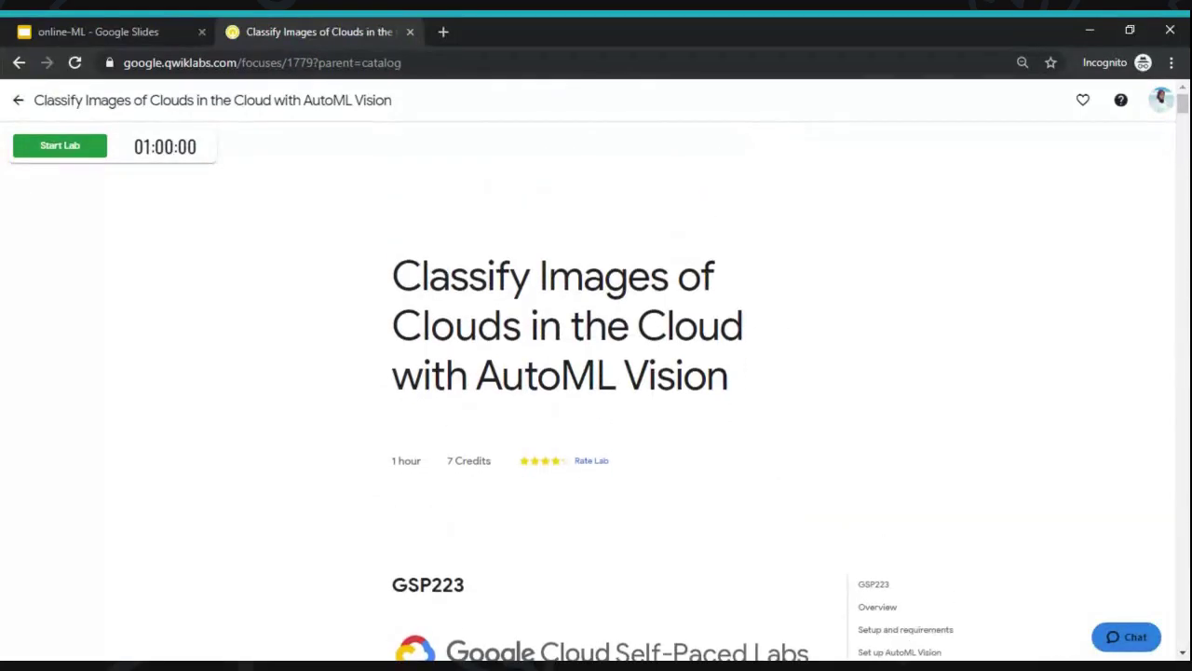
- Start the lab, charging it to the subscription
click(69, 163)
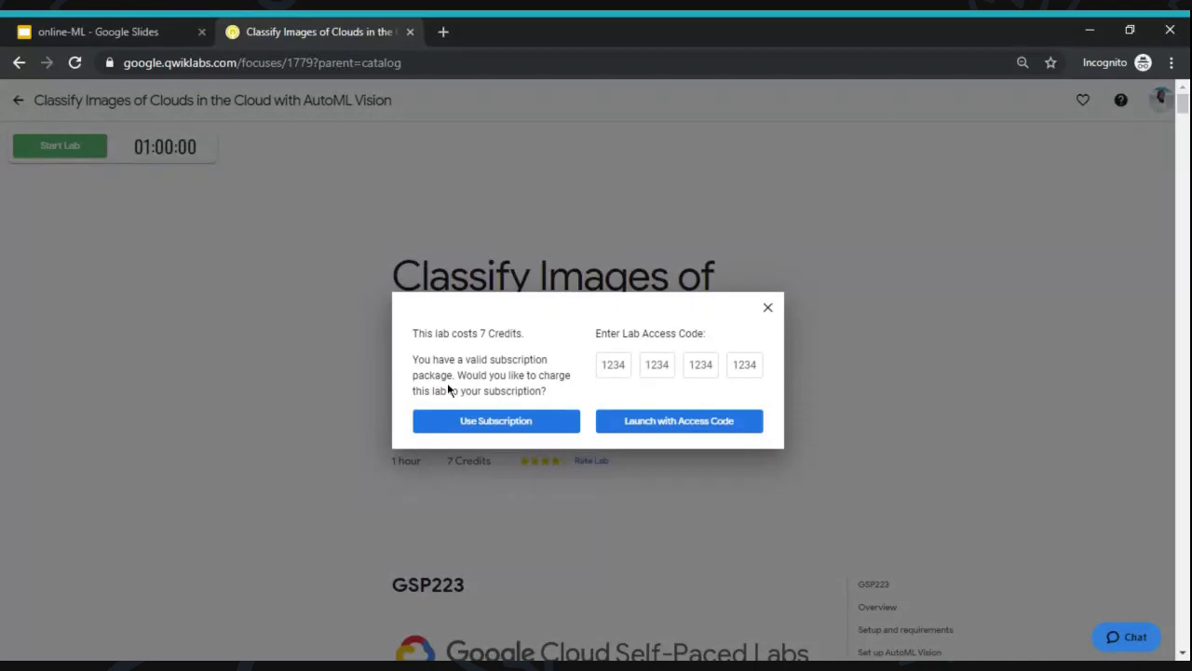
click(482, 428)
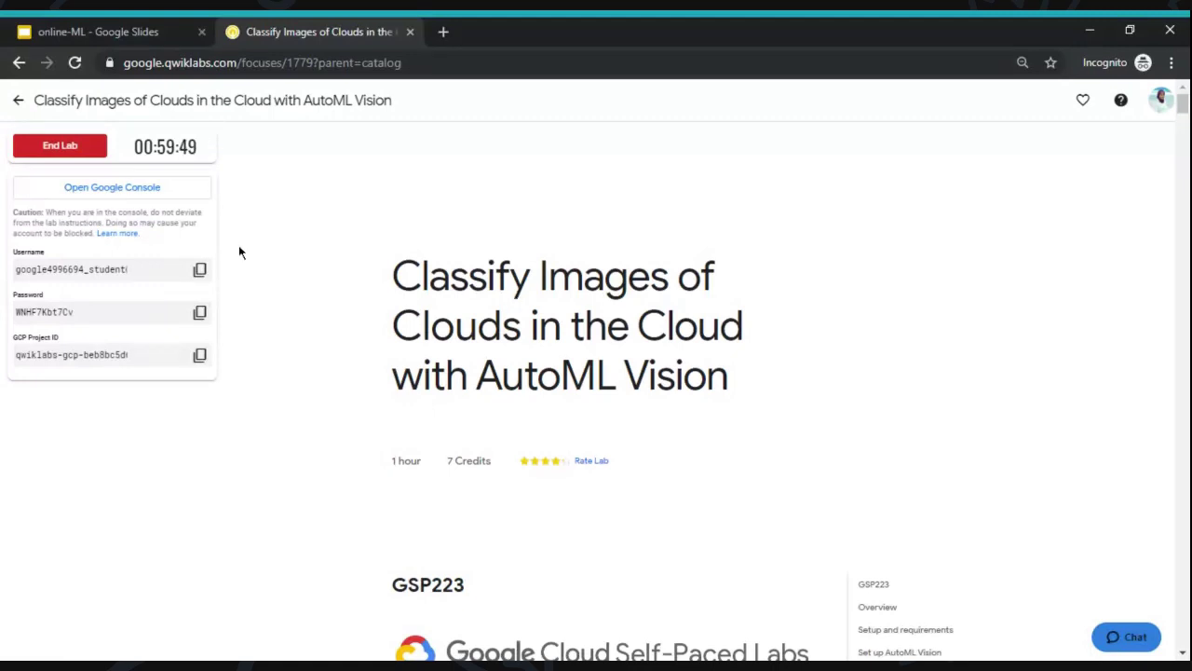
- Open the Google Cloud Console and enter the copied lab username at Google sign-in
click(171, 189)
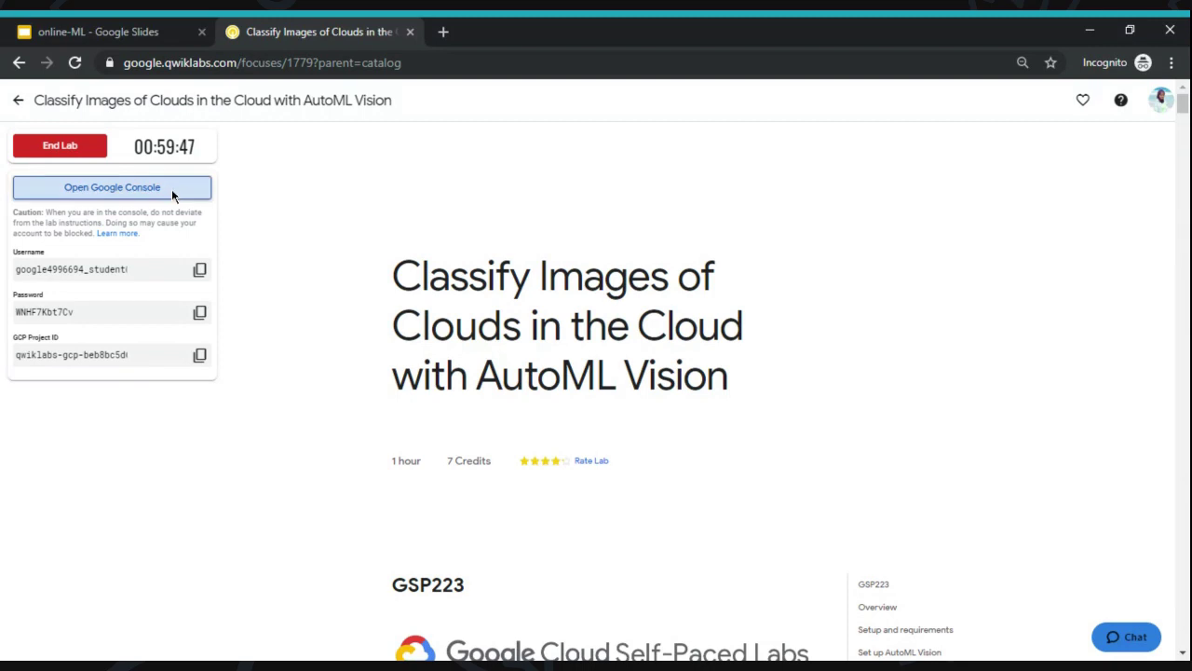
click(335, 32)
click(491, 26)
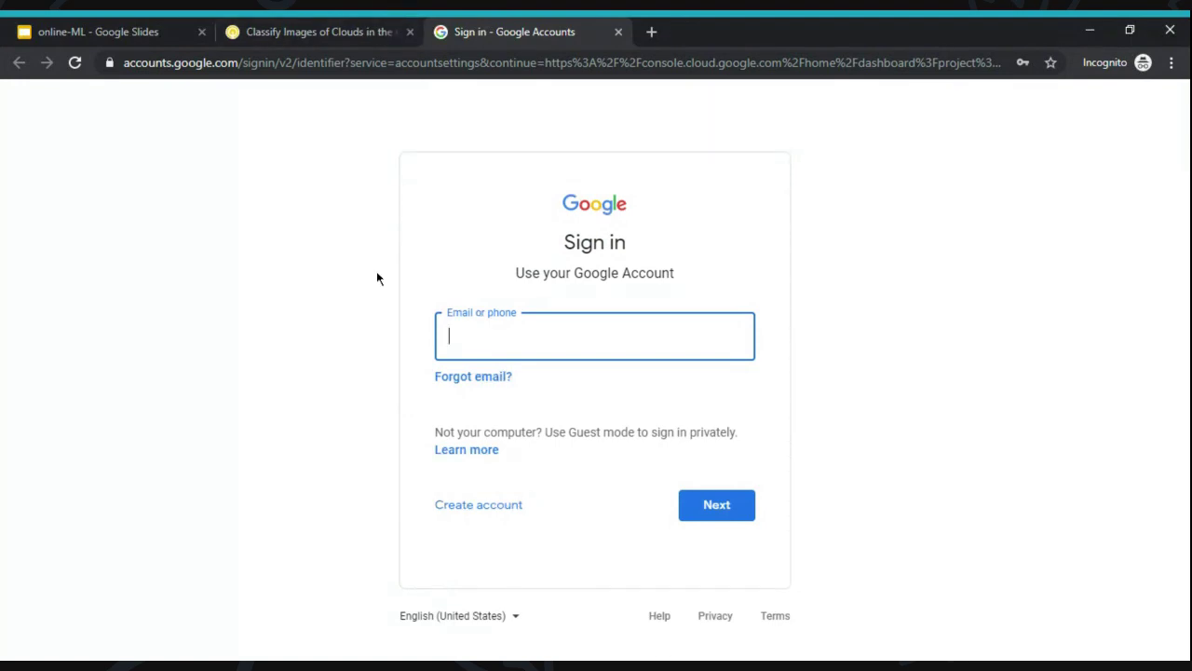
click(360, 23)
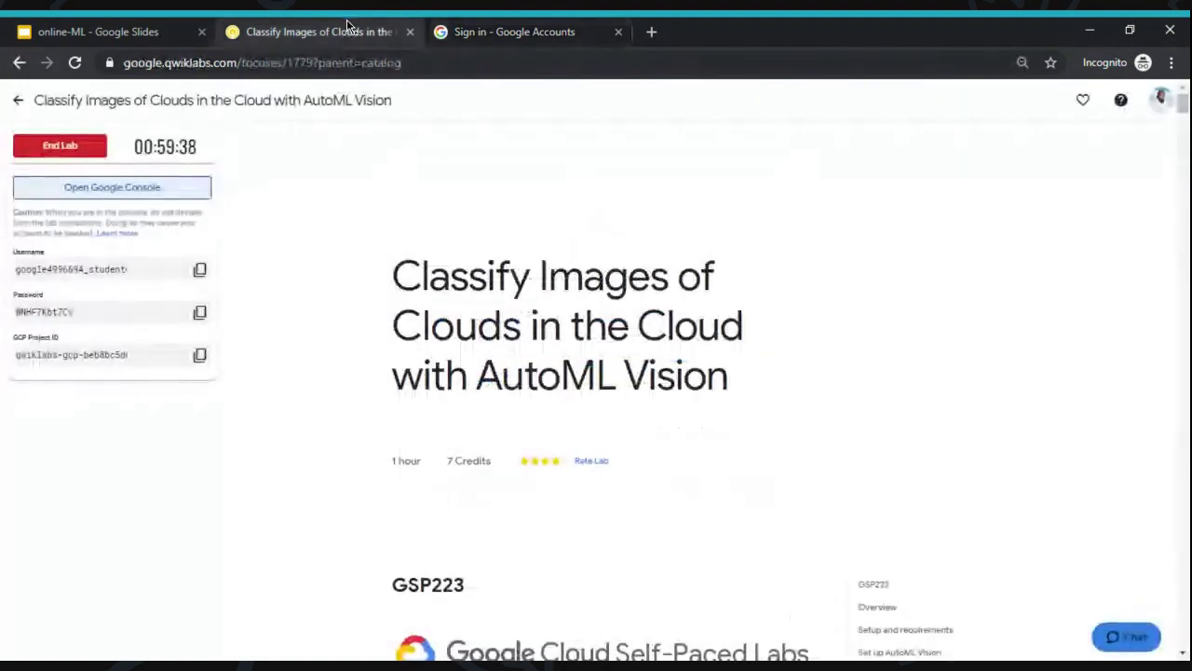
click(199, 270)
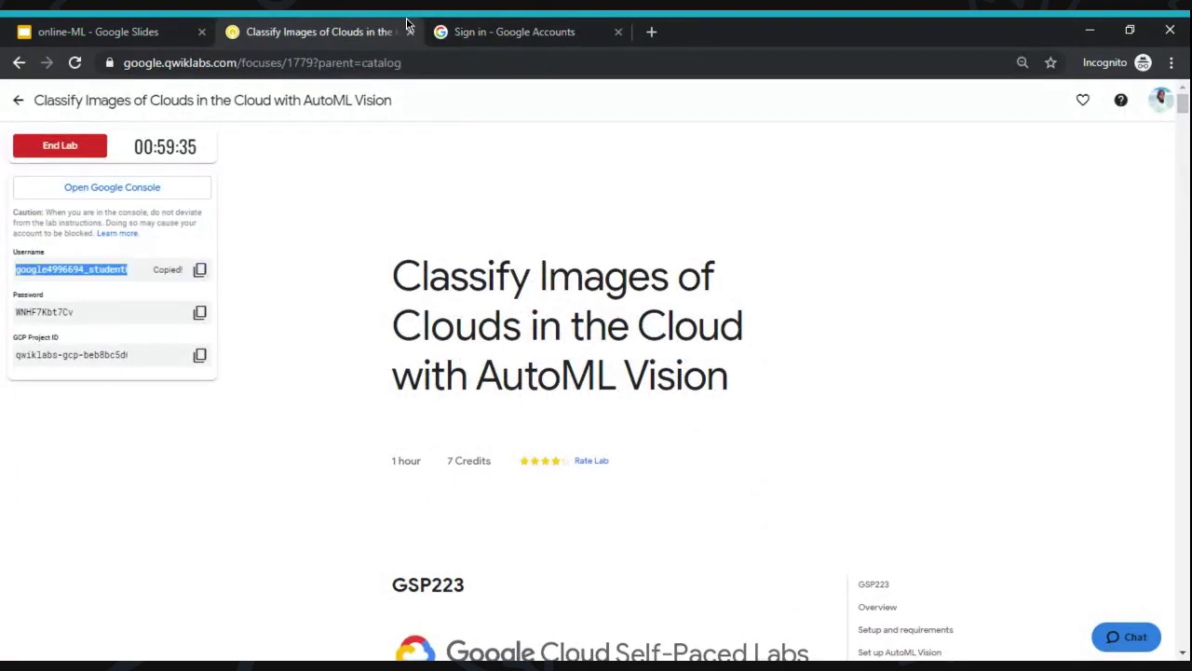
click(515, 28)
key(ctrl+v)
key(Return)
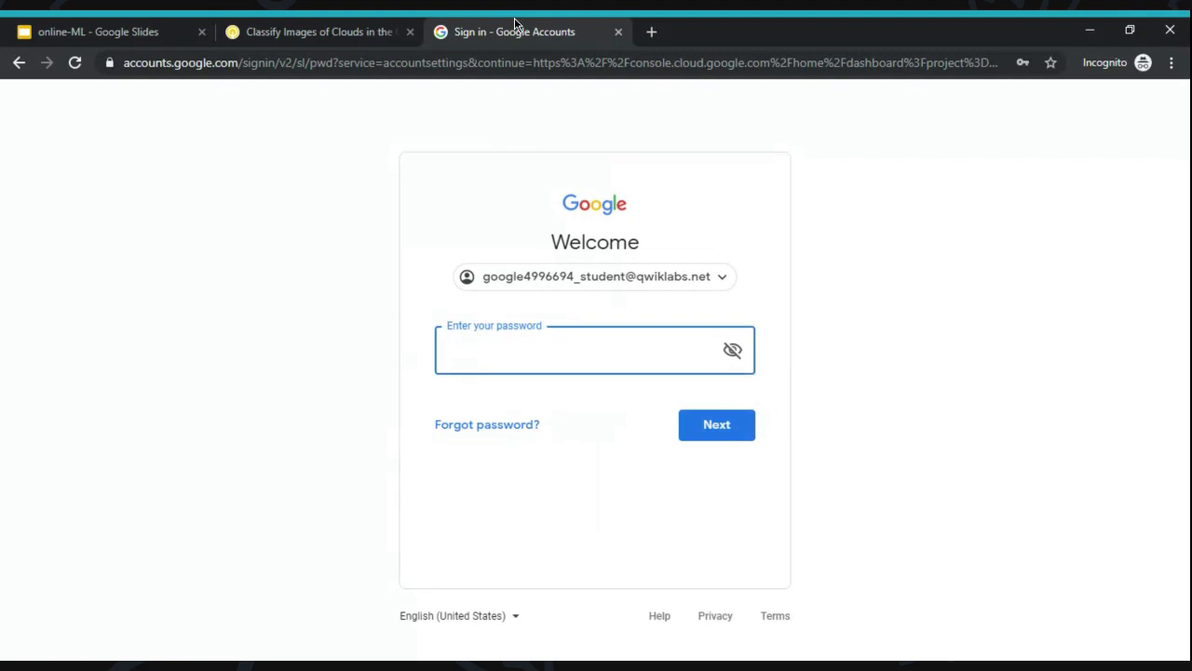
- Enter the copied lab password, accept the account terms and skip recovery options
click(357, 25)
click(200, 313)
click(473, 28)
key(ctrl+v)
key(Return)
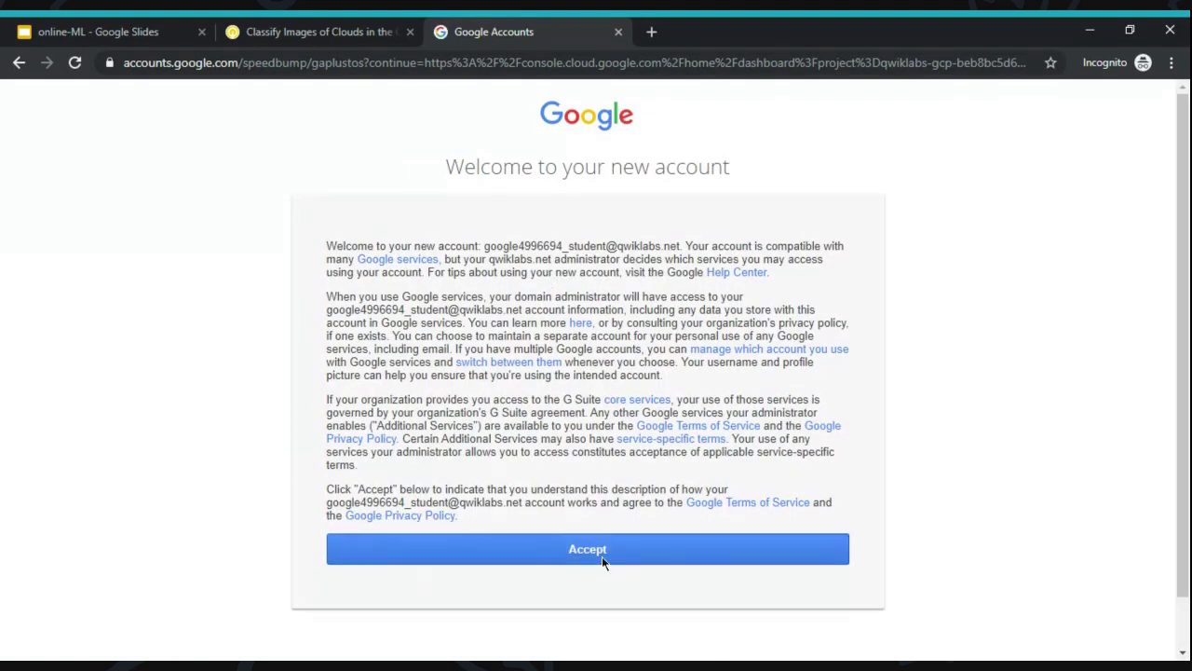
click(602, 558)
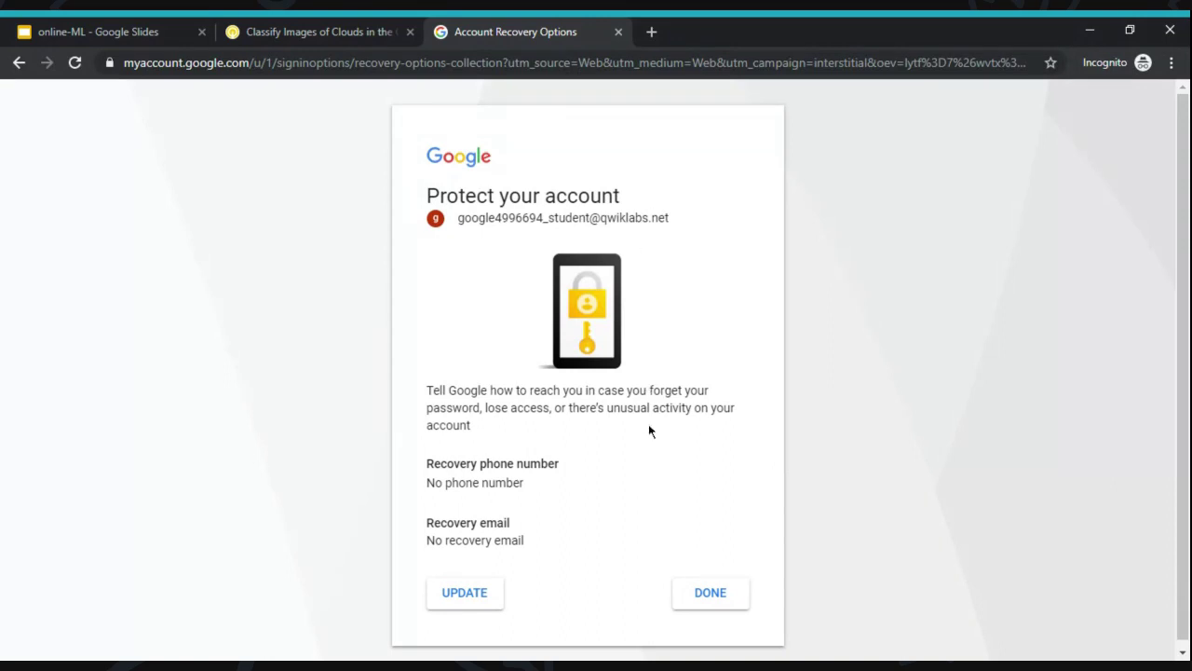
click(724, 604)
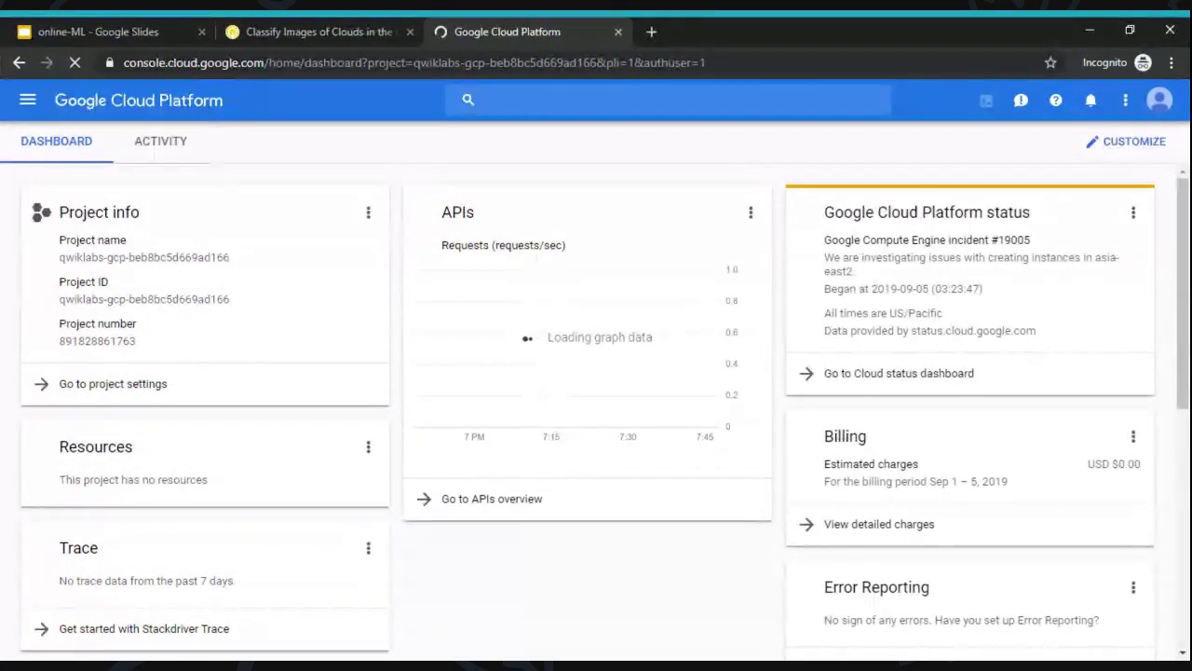
- Agree to the Google Cloud Terms of Service for the new lab account
click(346, 29)
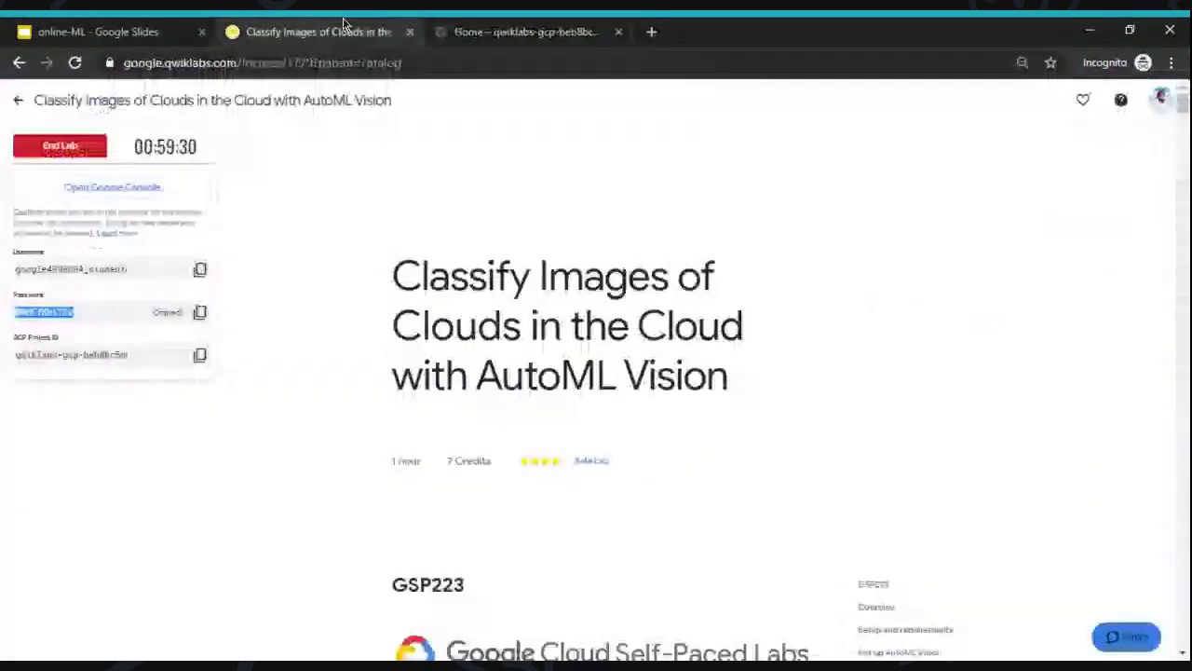
scroll(712, 317, down, 7)
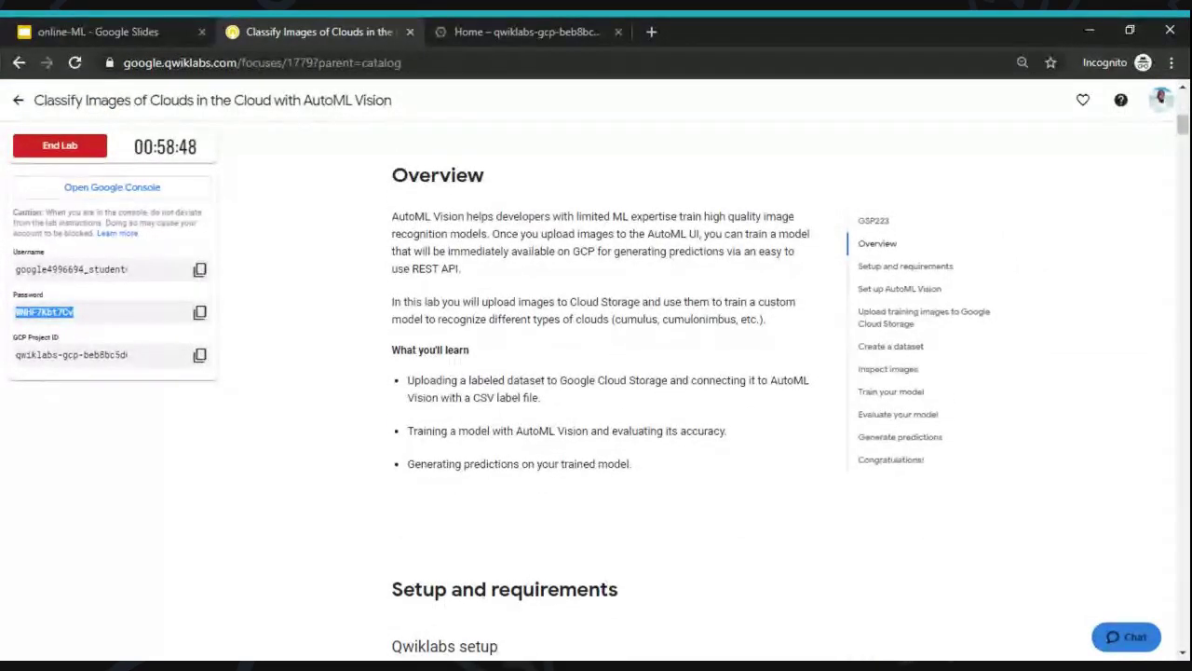
scroll(596, 392, down, 3)
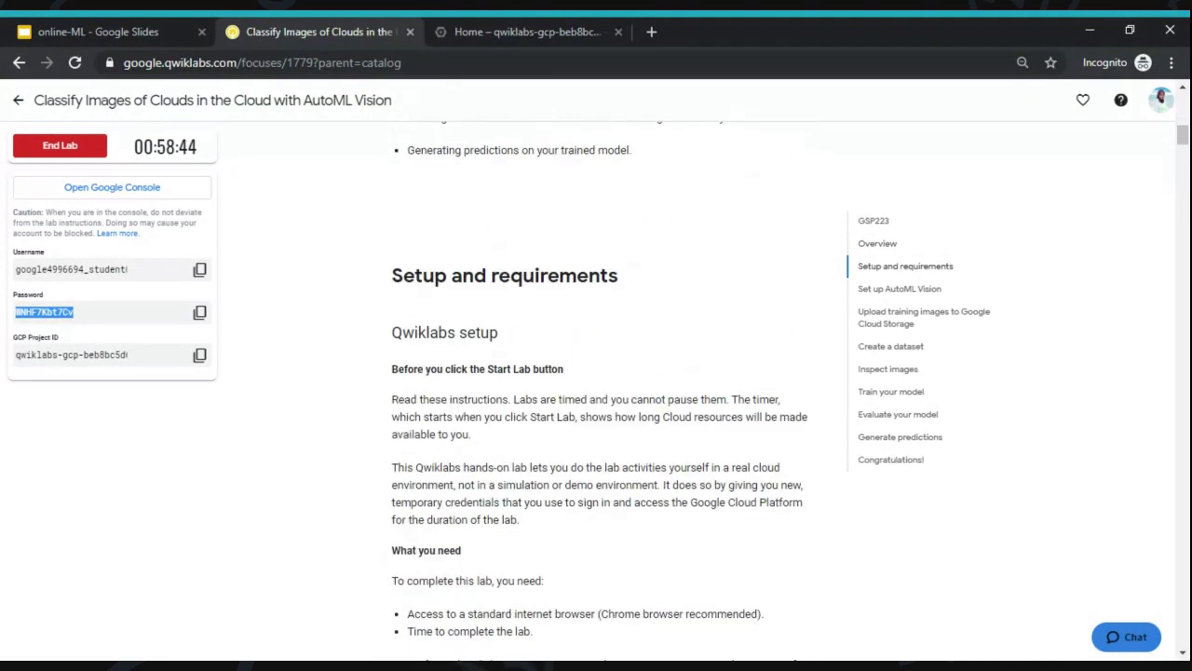
scroll(596, 392, down, 2)
scroll(596, 391, down, 6)
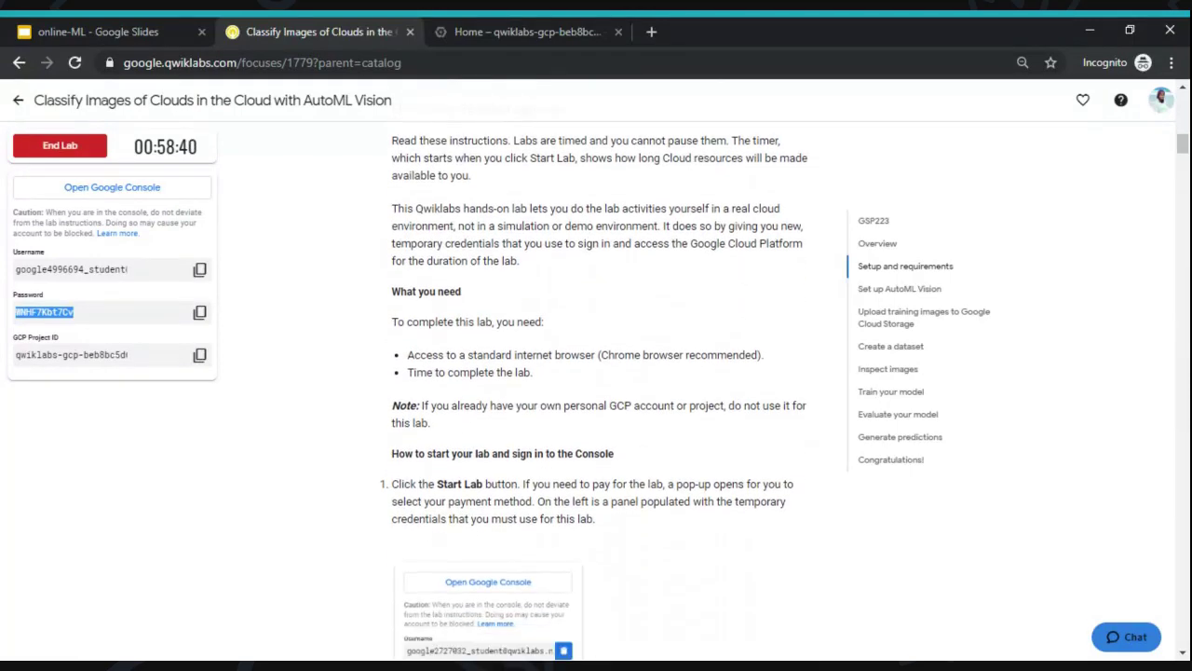
scroll(596, 391, down, 5)
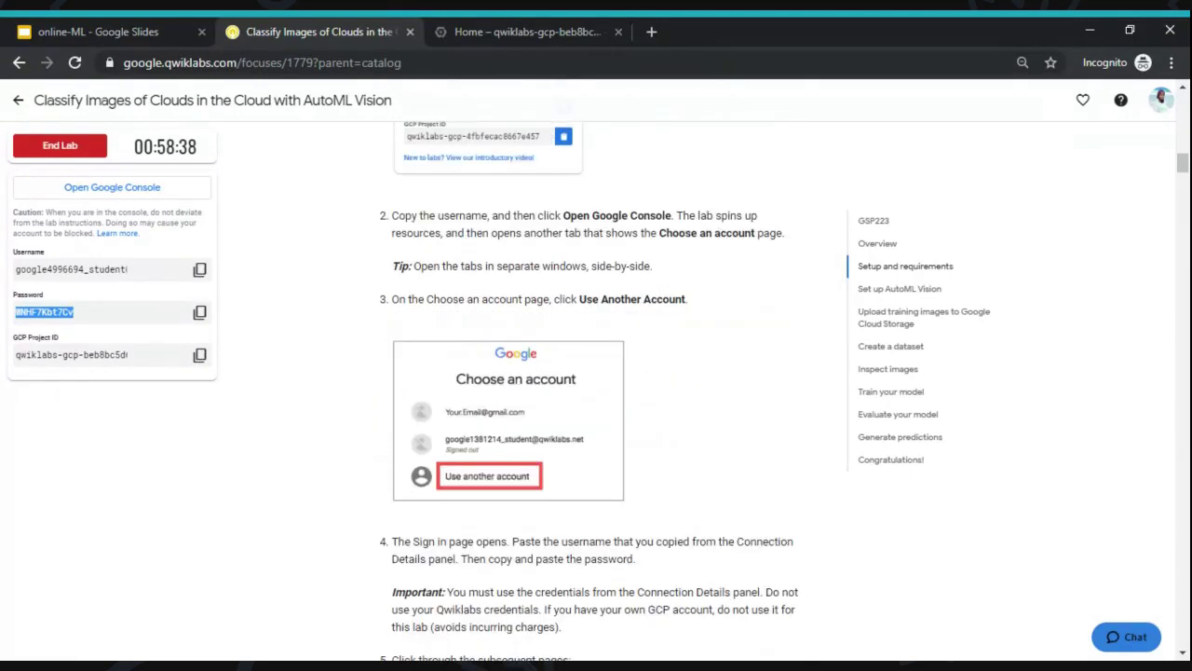
click(507, 26)
click(379, 315)
click(743, 585)
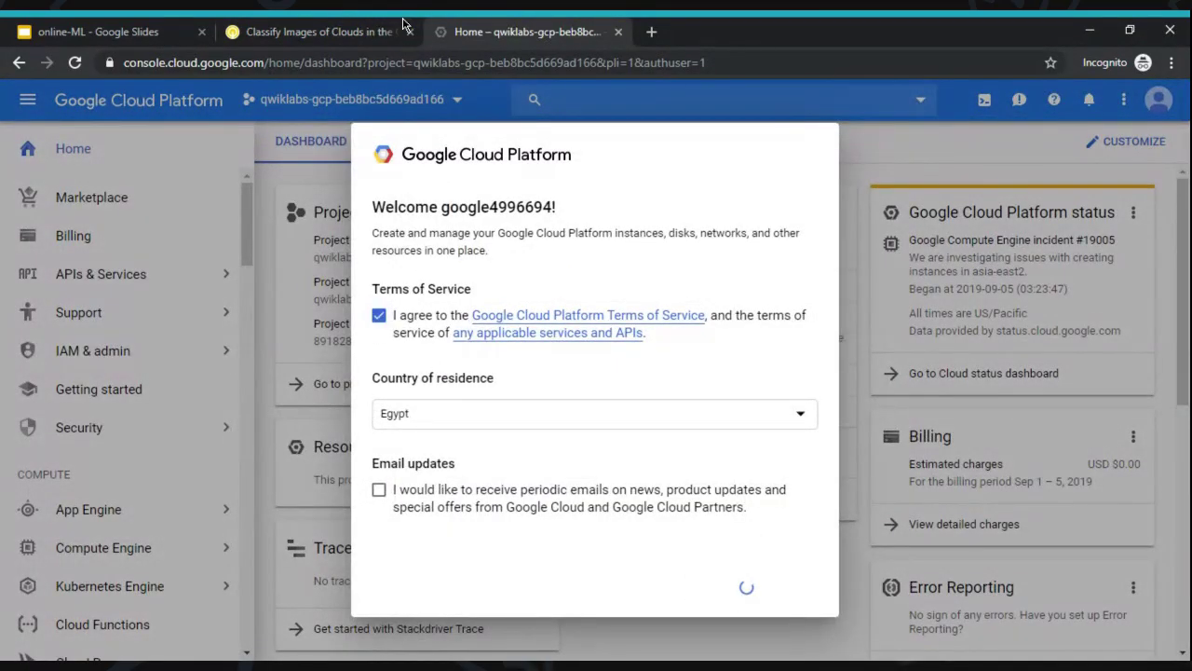
- Scroll the lab page to the Activate Google Cloud Shell instructions
click(349, 27)
scroll(601, 373, down, 5)
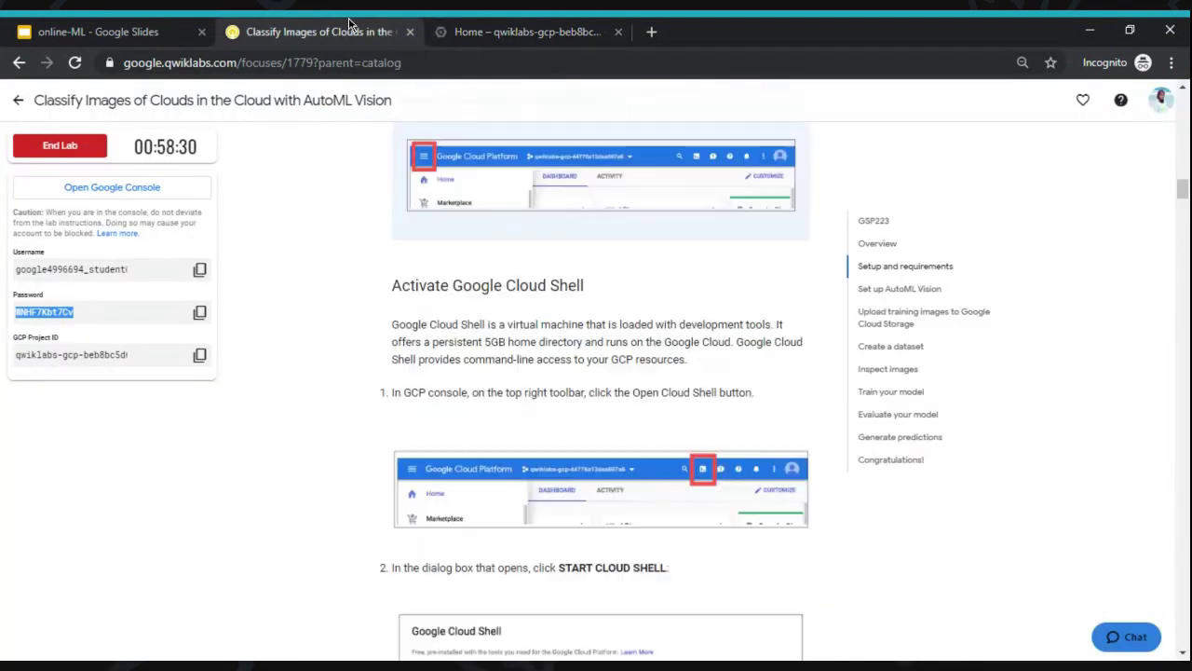
scroll(478, 207, down, 2)
scroll(478, 207, up, 1)
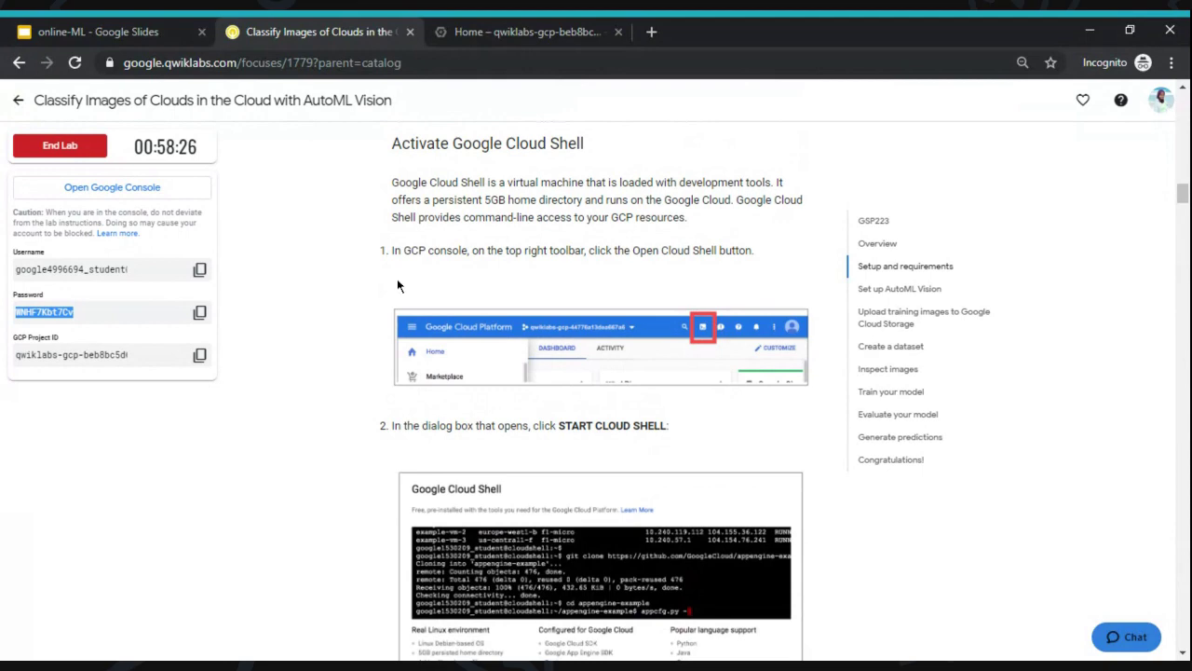
scroll(601, 391, down, 2)
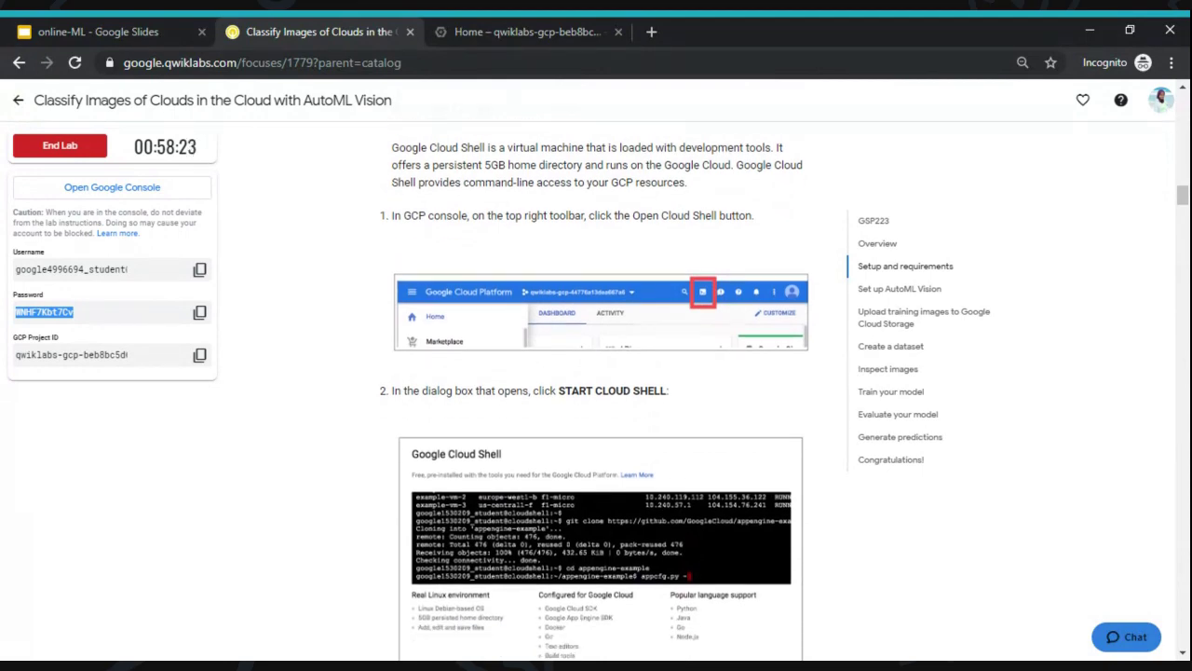
scroll(600, 392, down, 4)
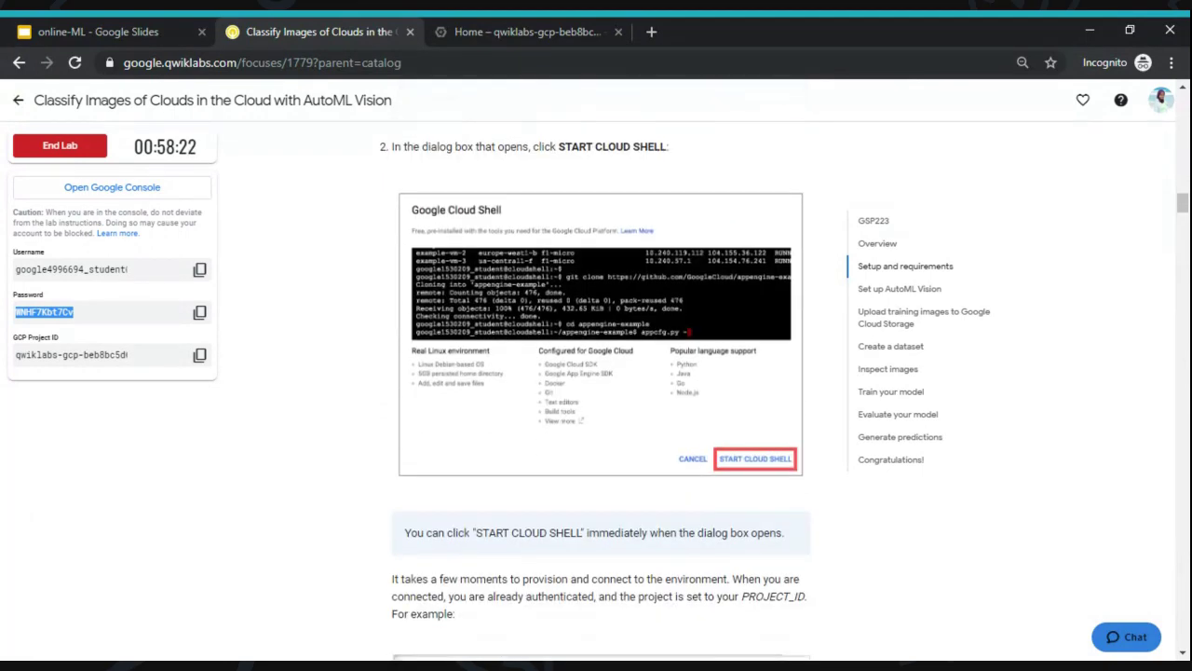
- Activate Cloud Shell for the lab project in the Cloud Console
click(557, 28)
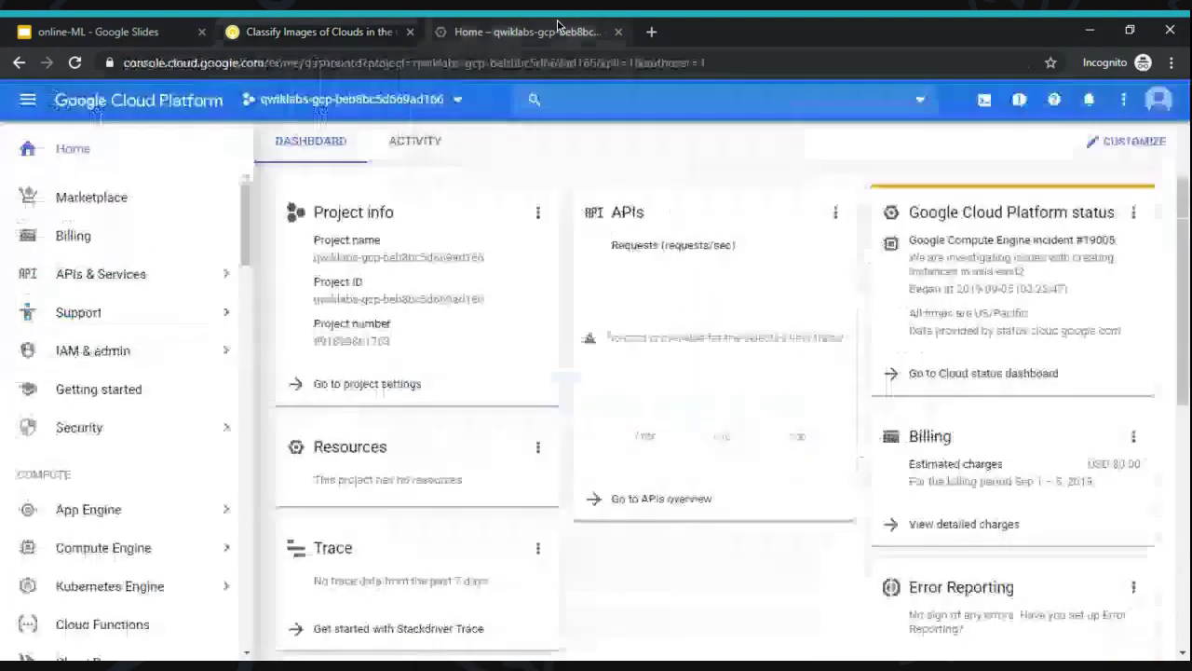
click(991, 104)
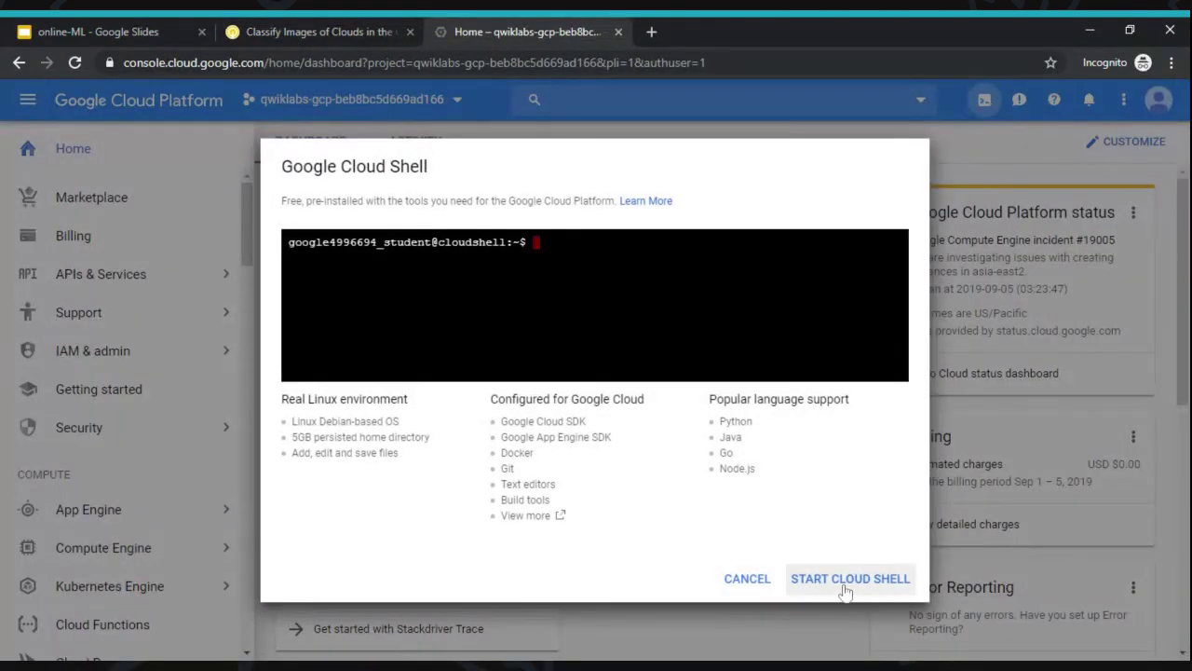
click(289, 31)
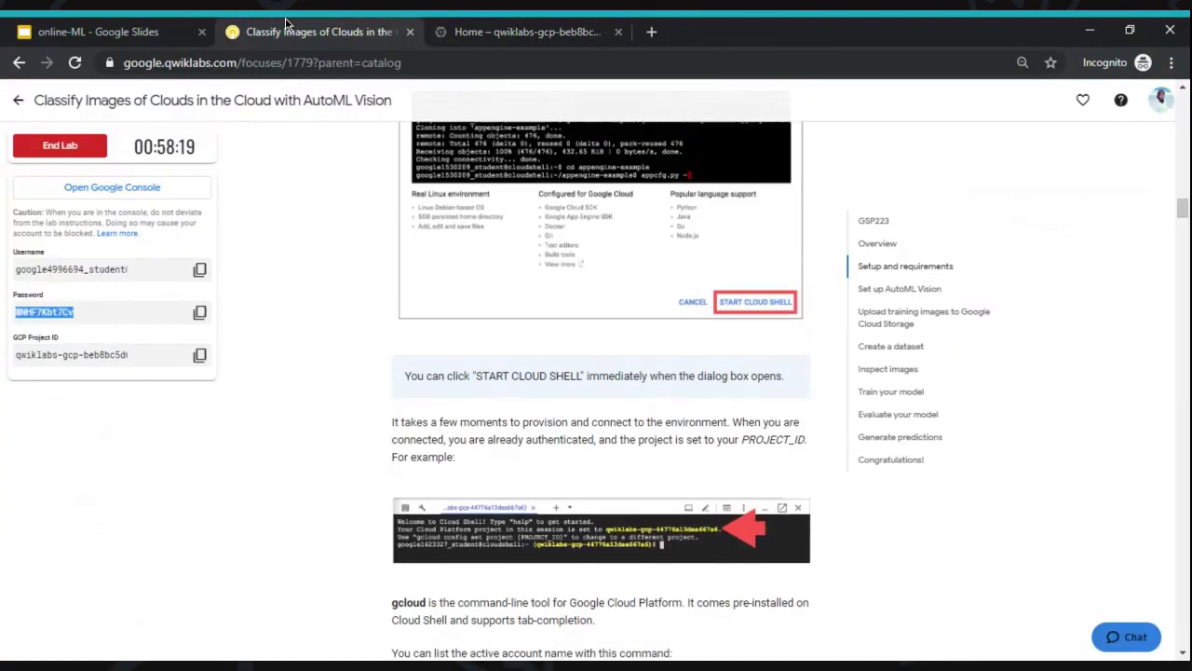
scroll(601, 391, down, 5)
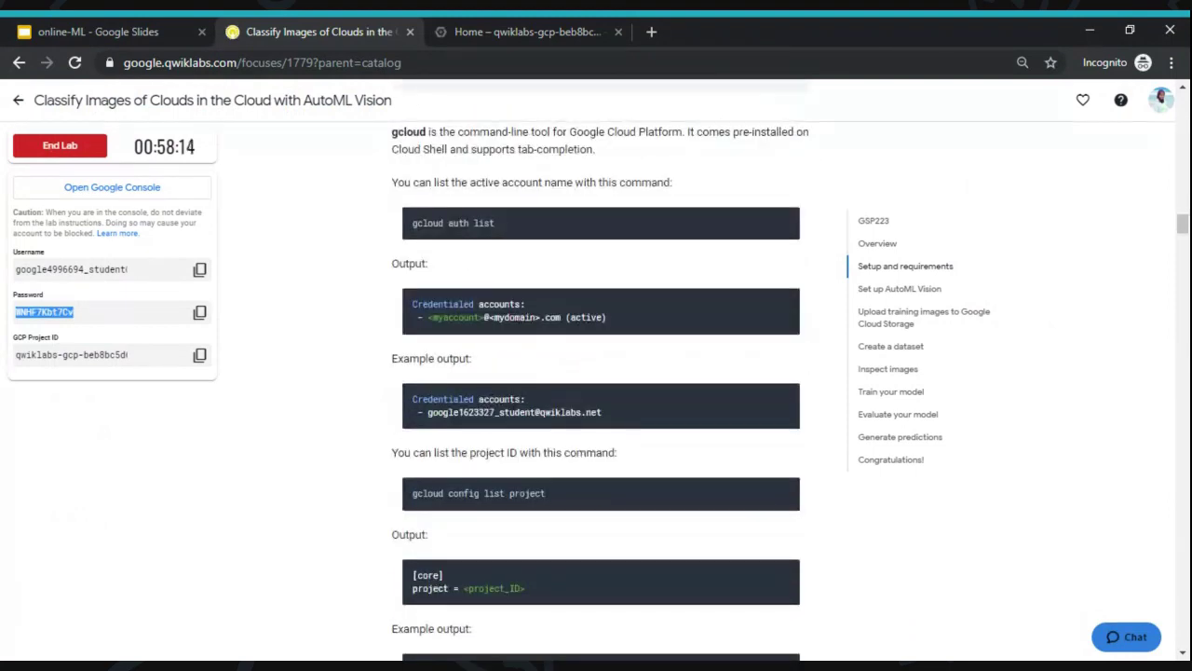
scroll(297, 371, down, 4)
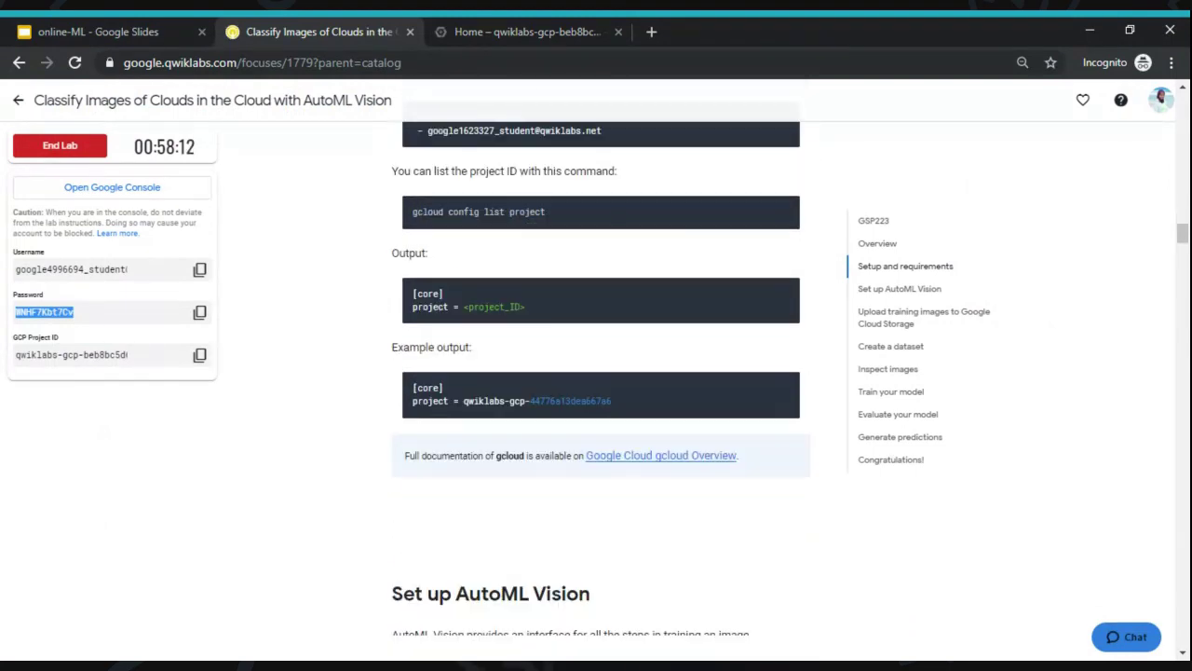
scroll(297, 371, up, 5)
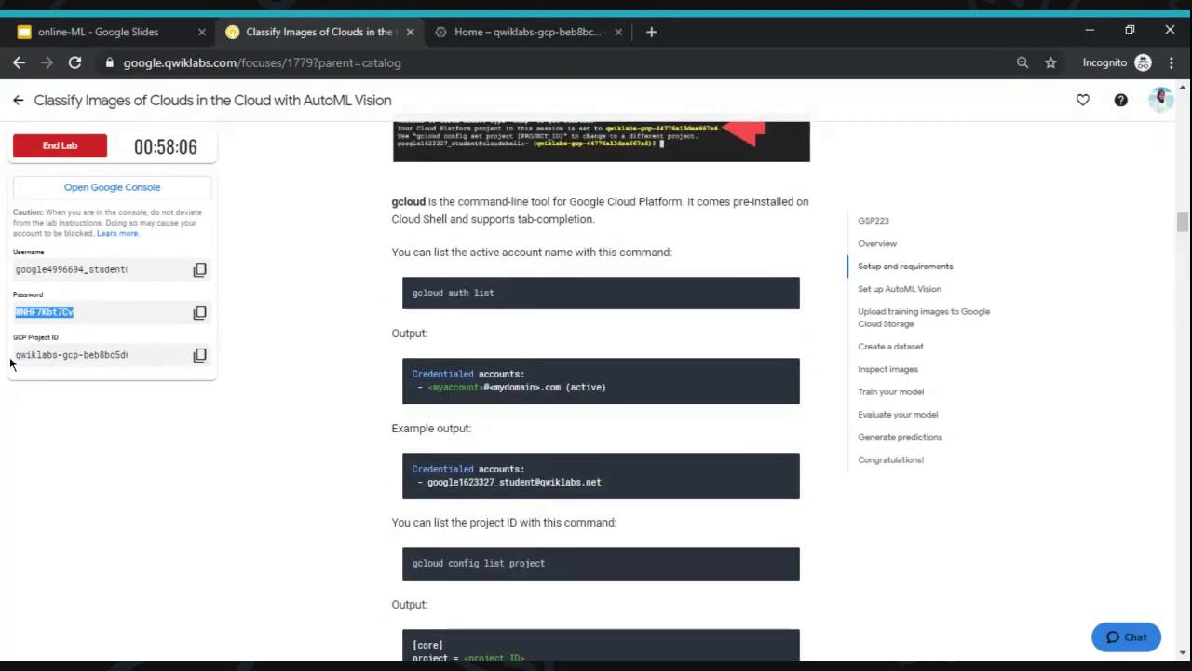
scroll(105, 400, down, 1)
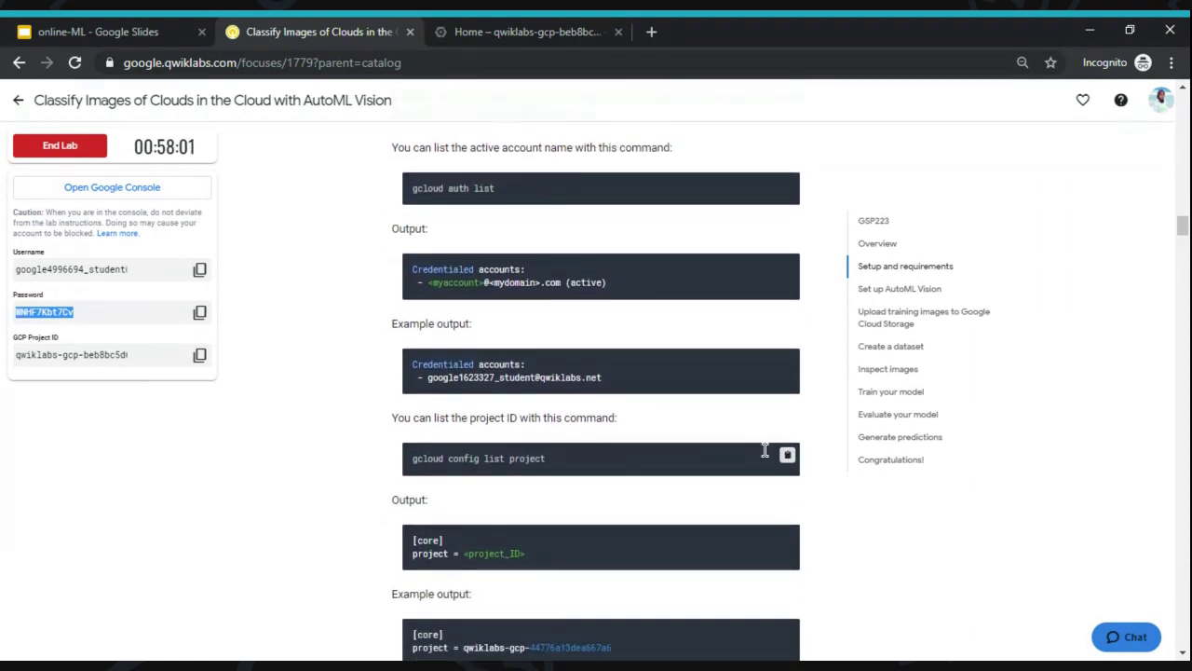
click(521, 30)
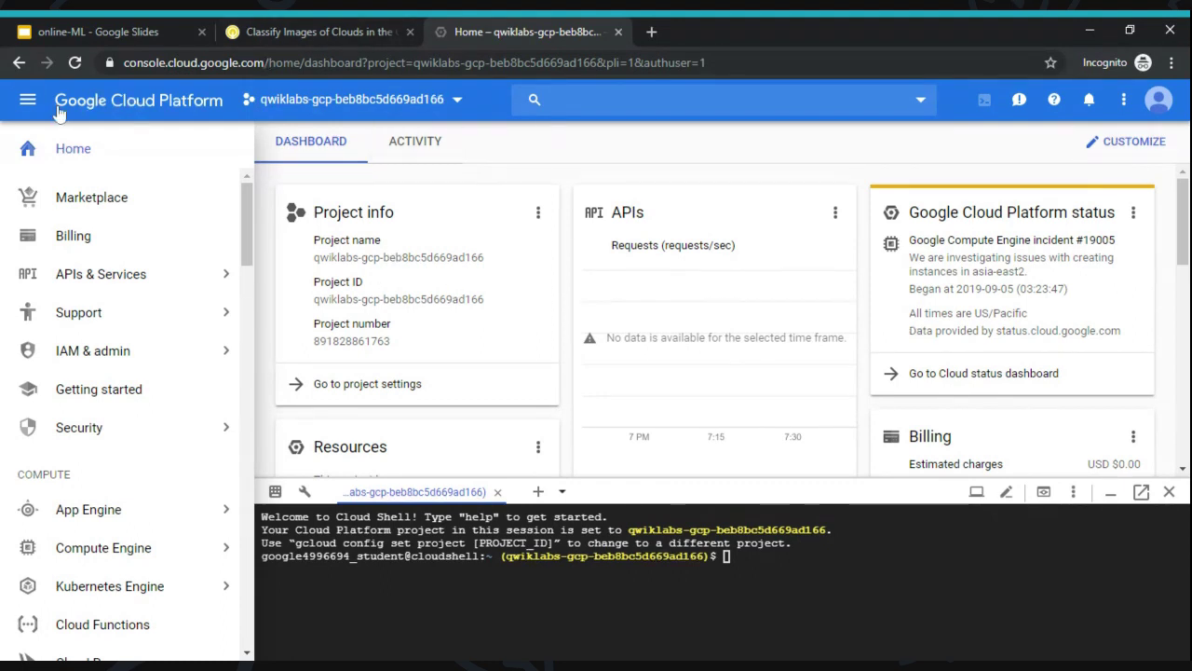
- Scroll the lab instructions down to the Set up AutoML Vision section
click(312, 32)
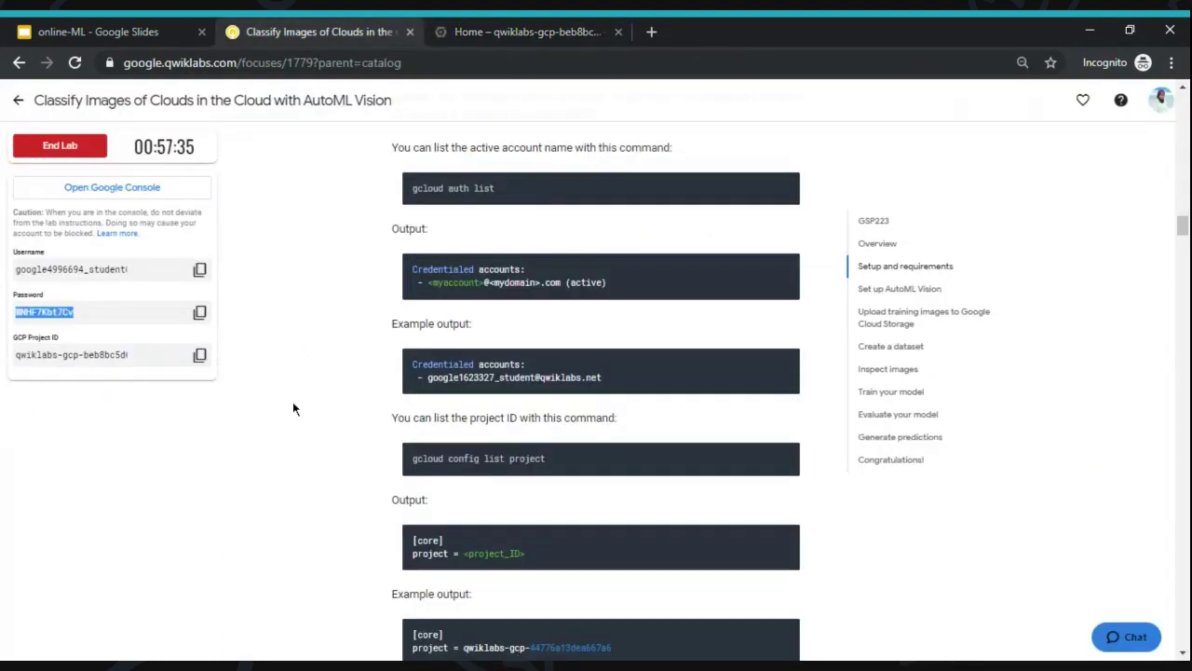
scroll(430, 414, down, 5)
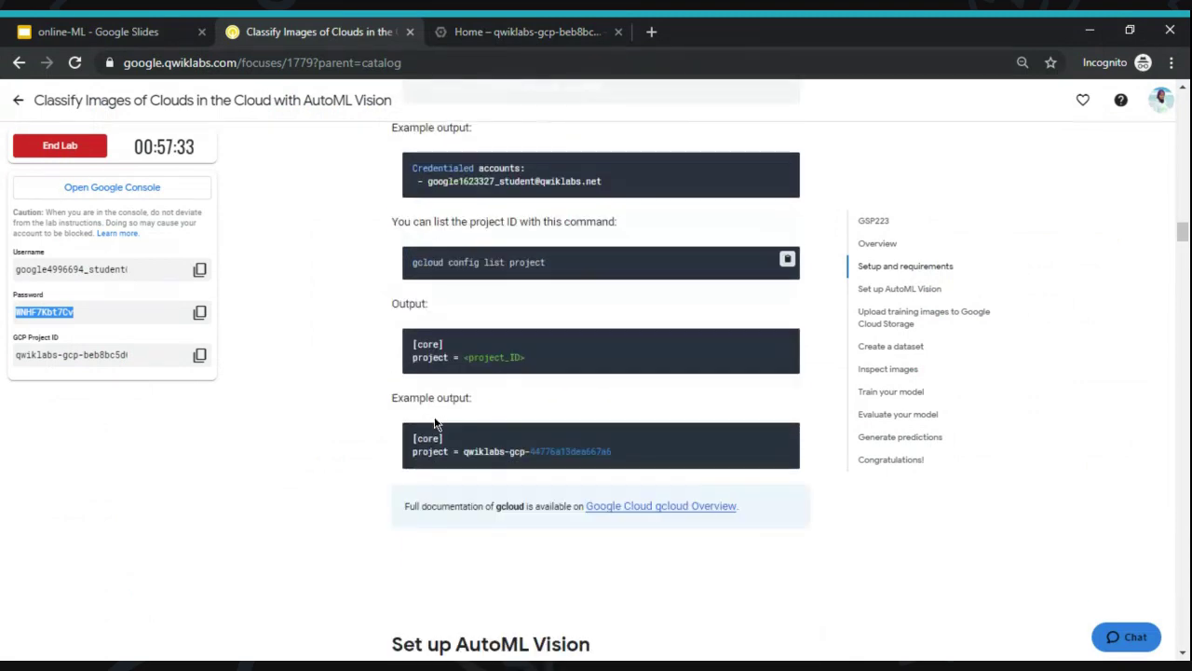
scroll(434, 416, down, 1)
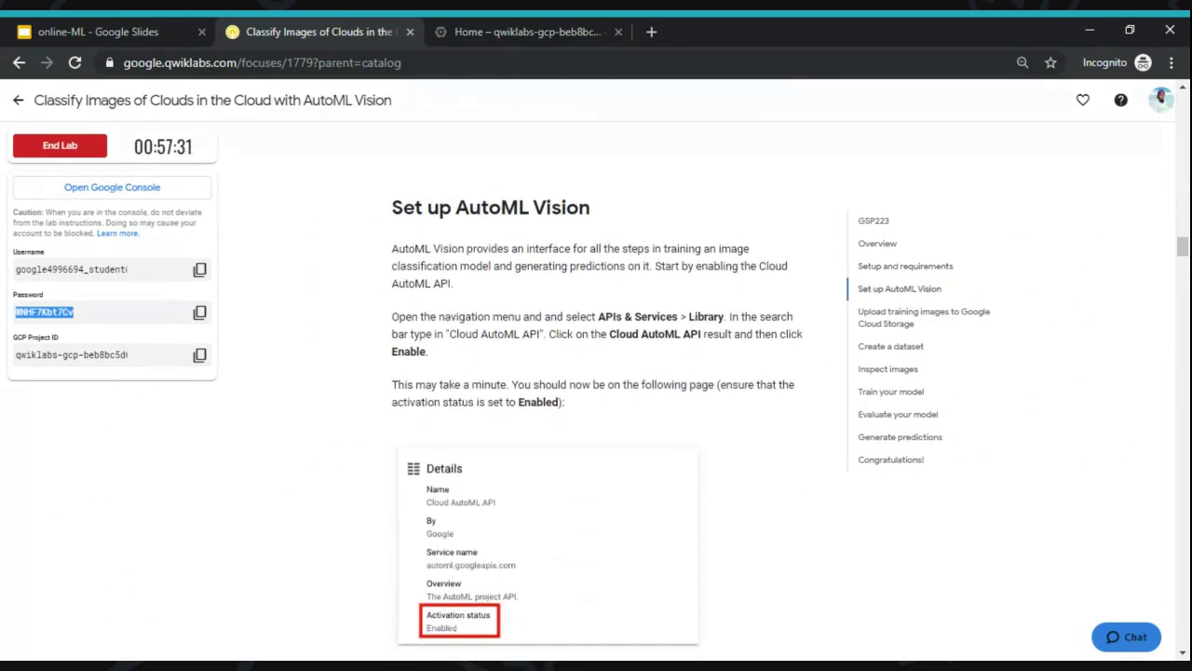
- Read the Set up AutoML Vision instructions, then return to the Home – qwiklabs-gcp console tab
scroll(434, 416, down, 1)
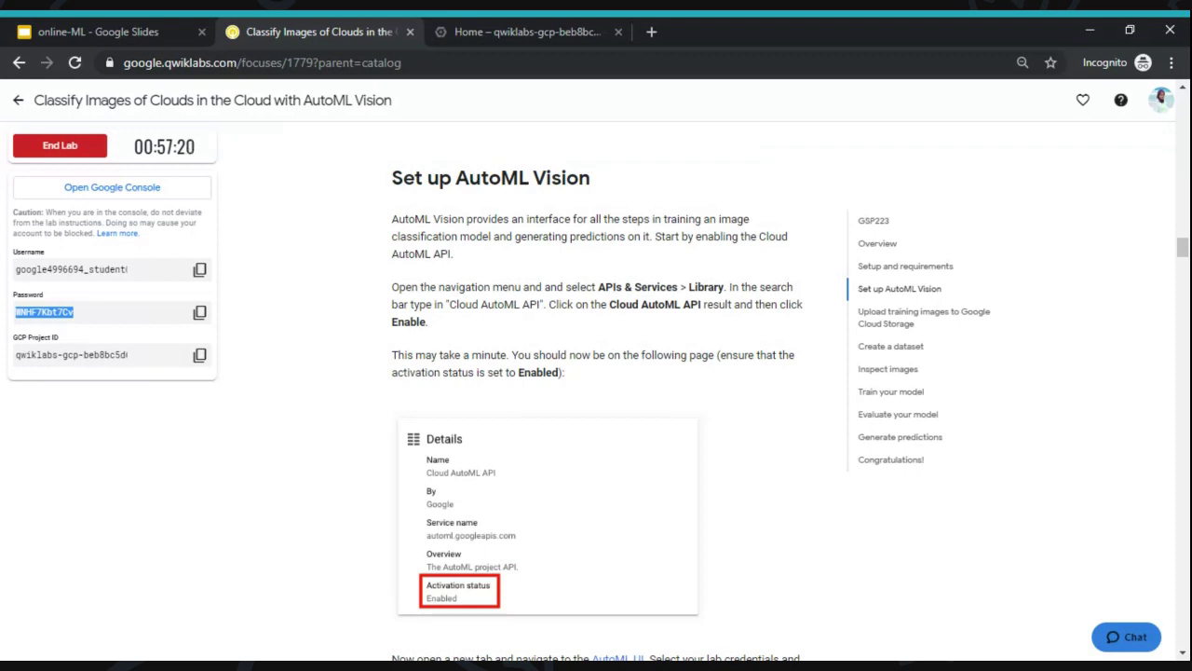
scroll(612, 233, down, 1)
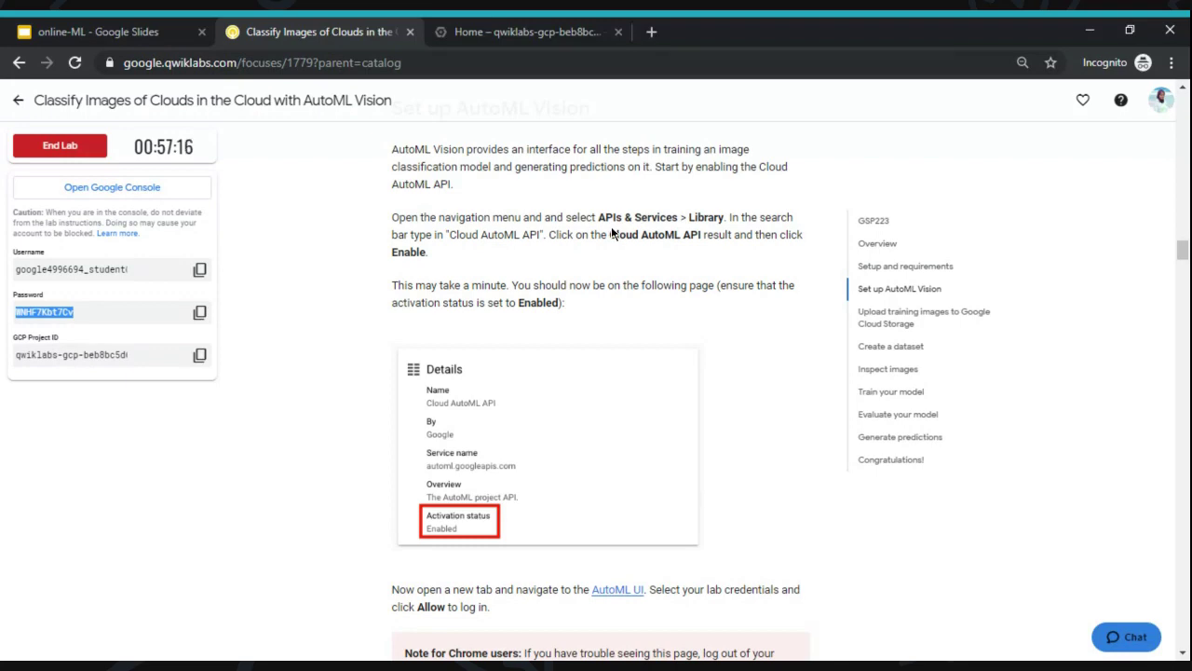
click(480, 29)
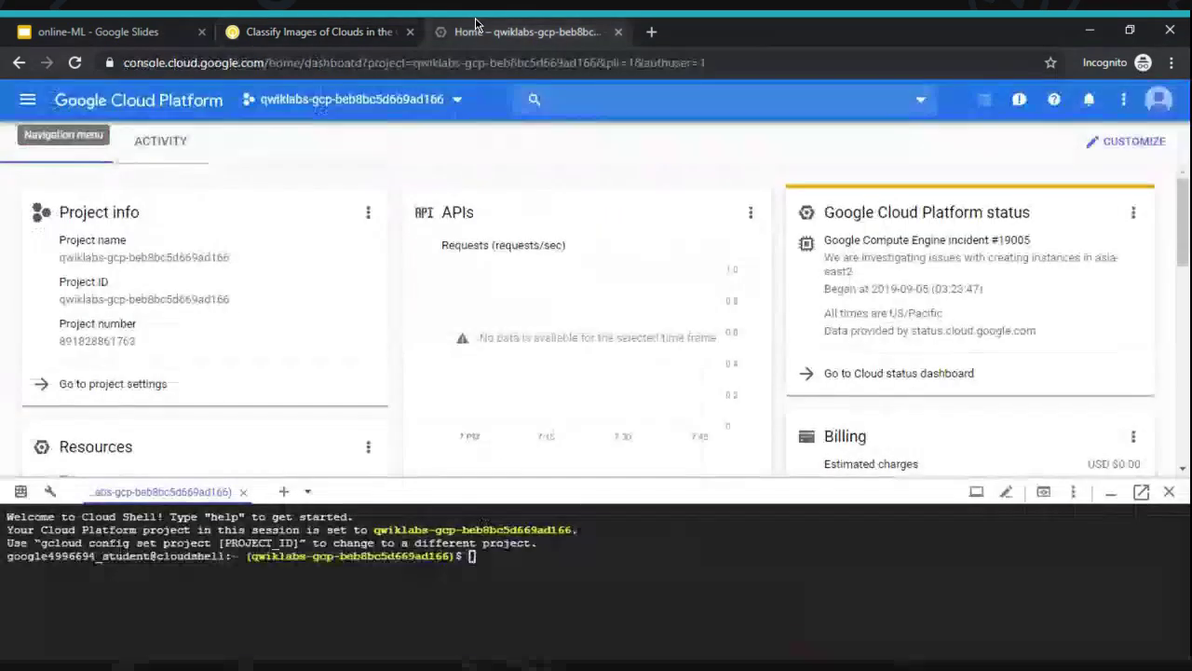
- Open the API Library from the console's products and services menu
click(29, 102)
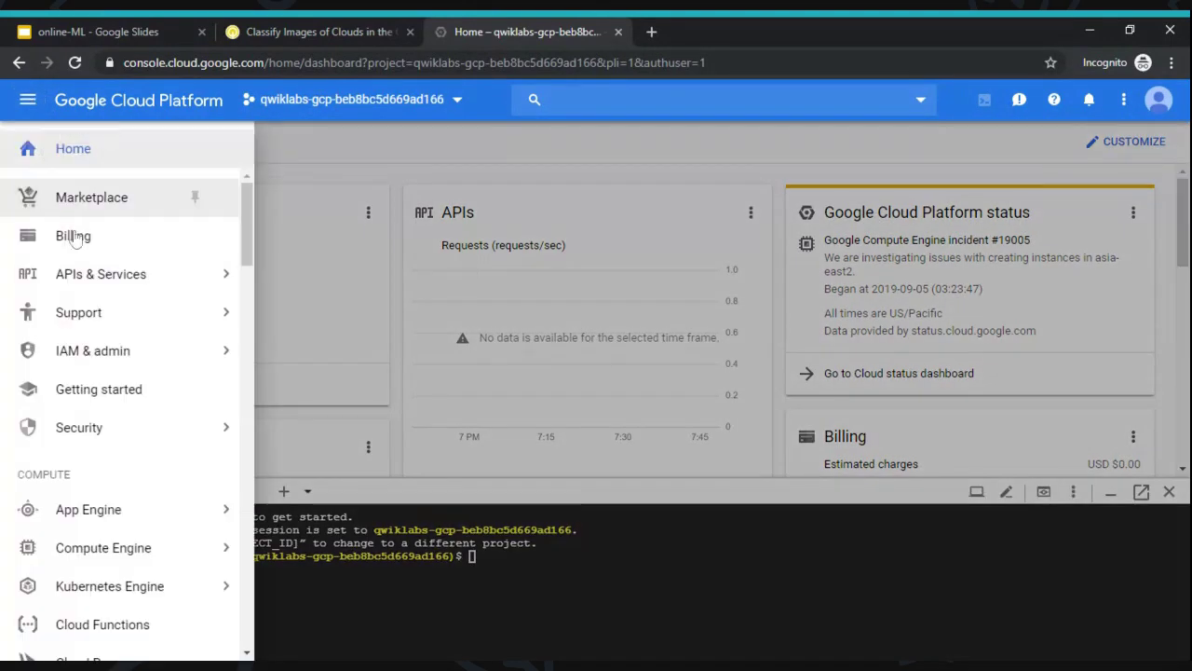
mouse_move(90, 279)
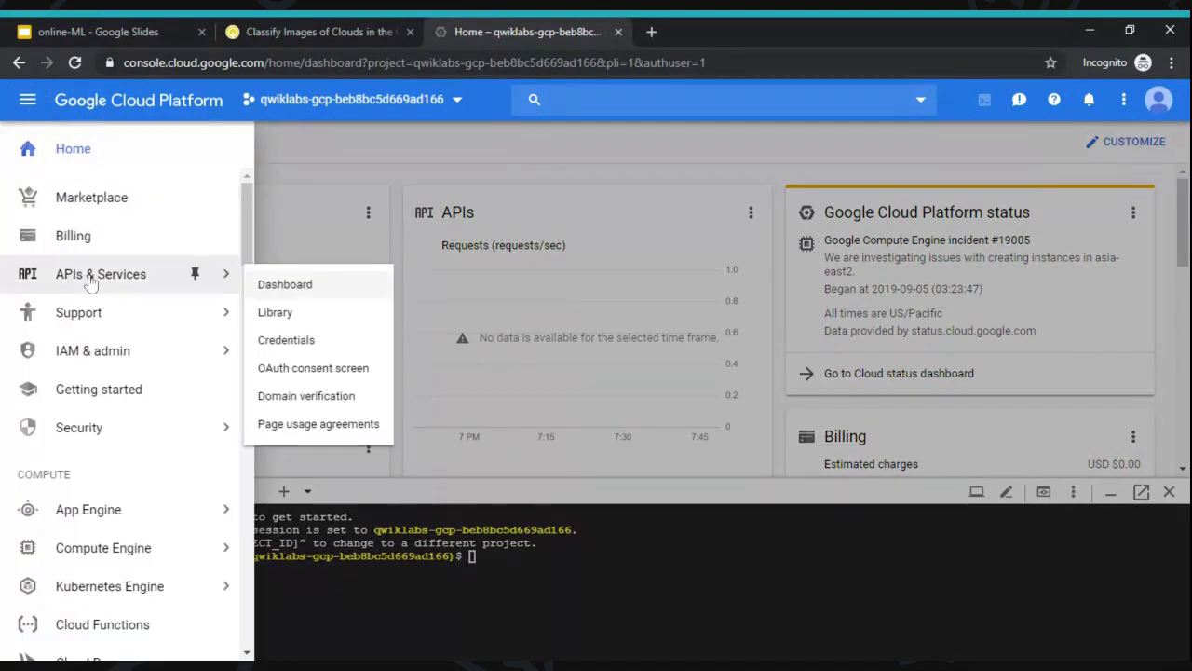
click(272, 315)
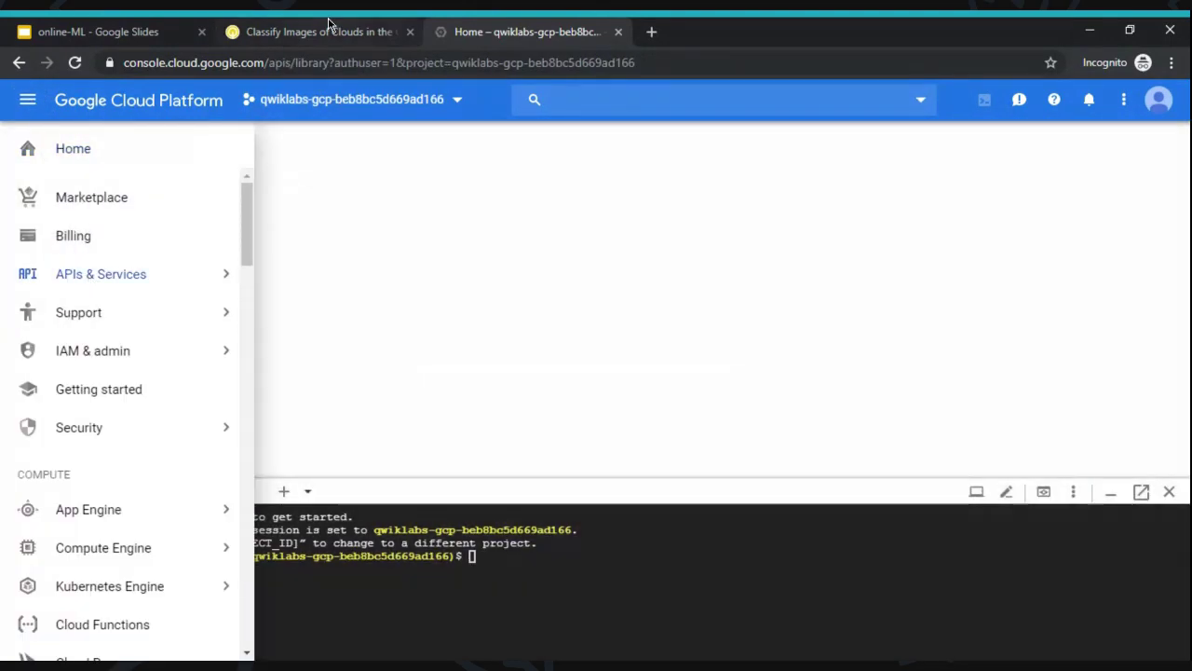
click(326, 26)
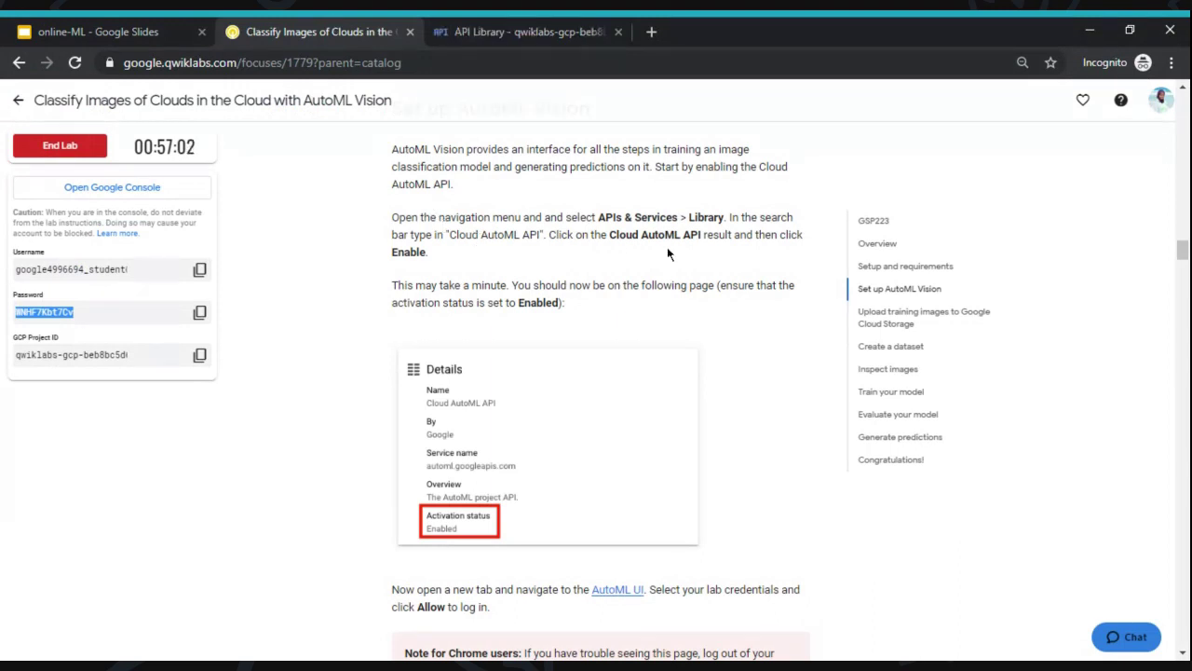
click(513, 22)
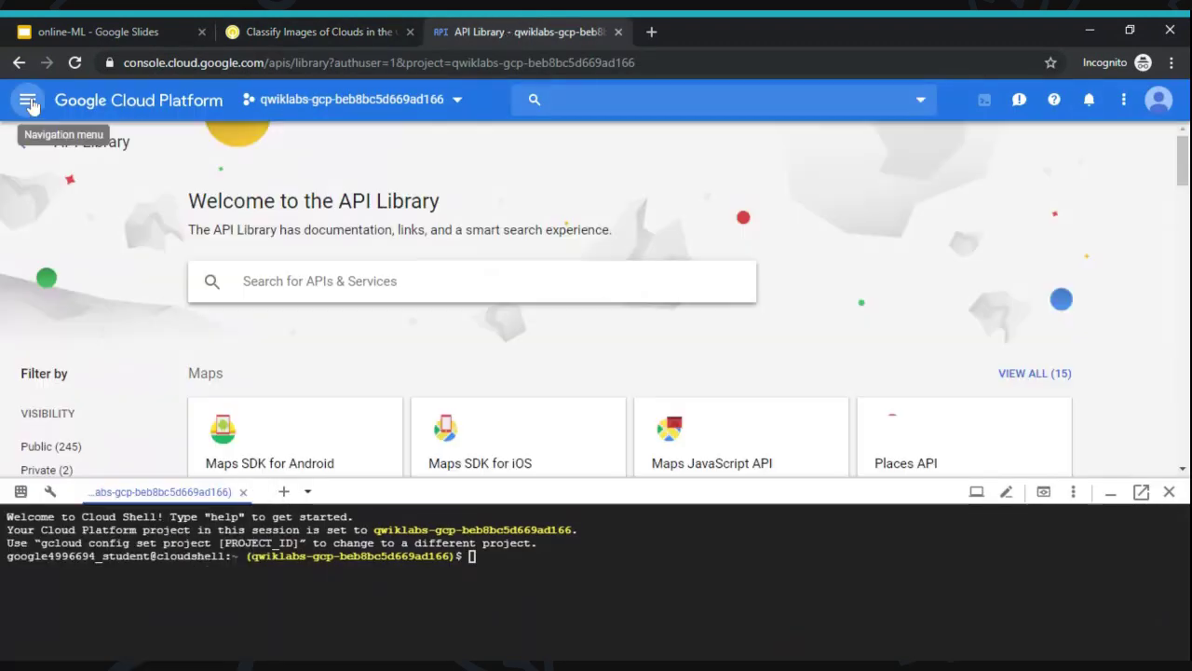
- Search the API Library for 'aut' and open the Cloud AutoML API page
click(310, 280)
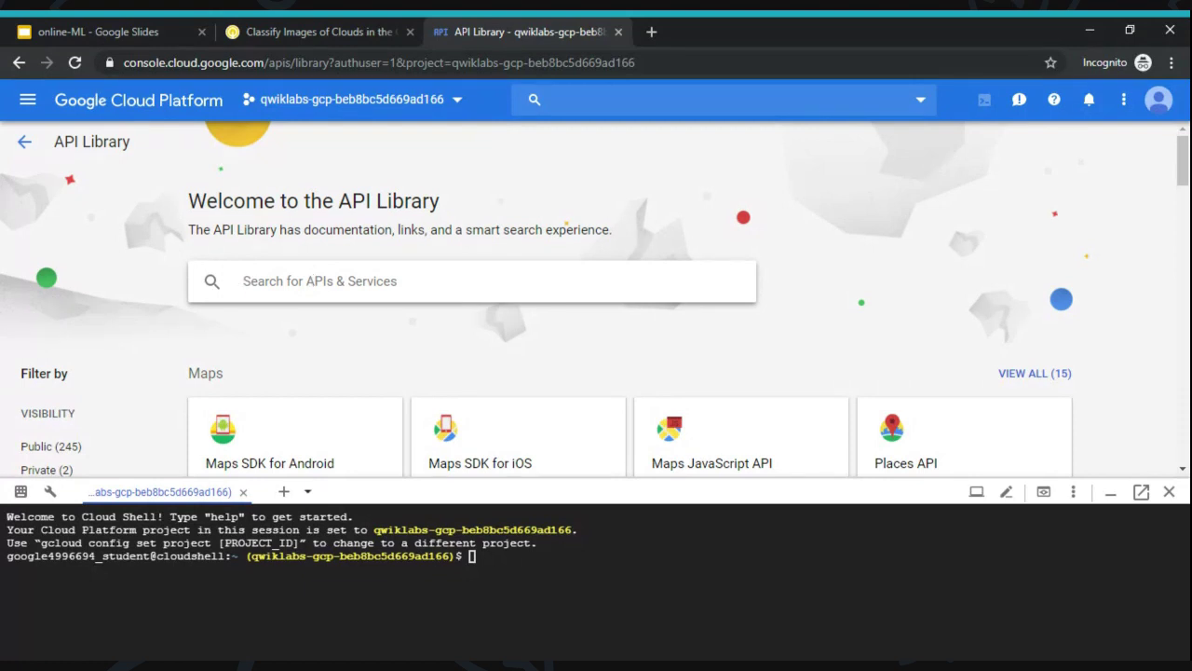
text(au)
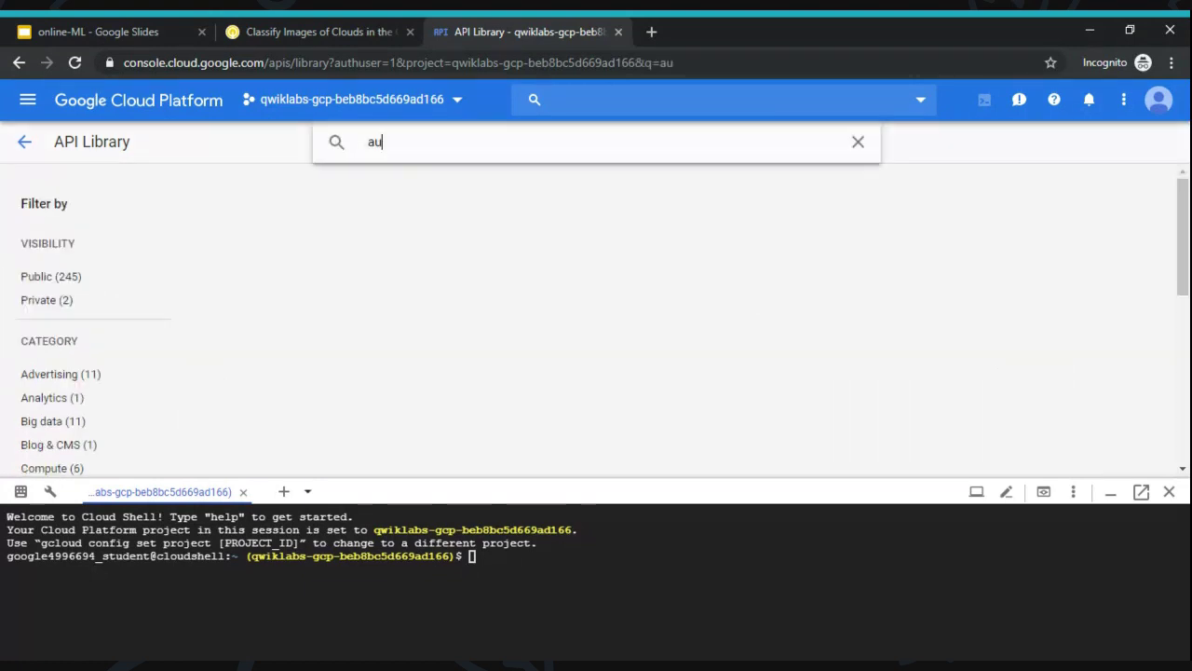
text(t)
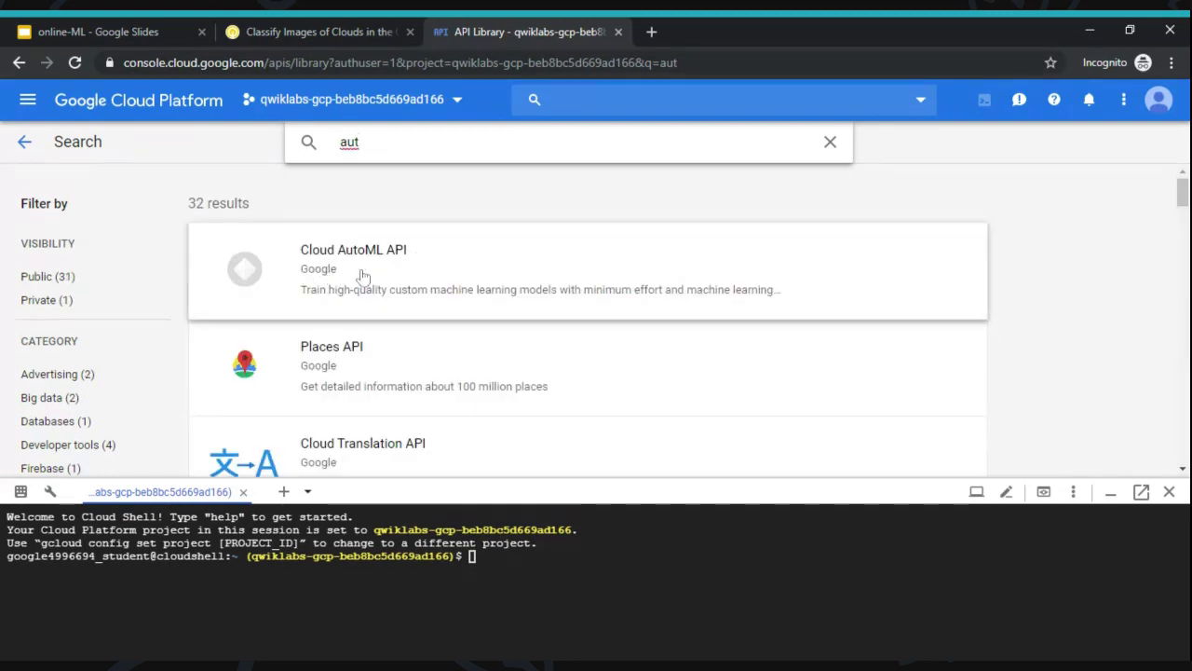
click(391, 279)
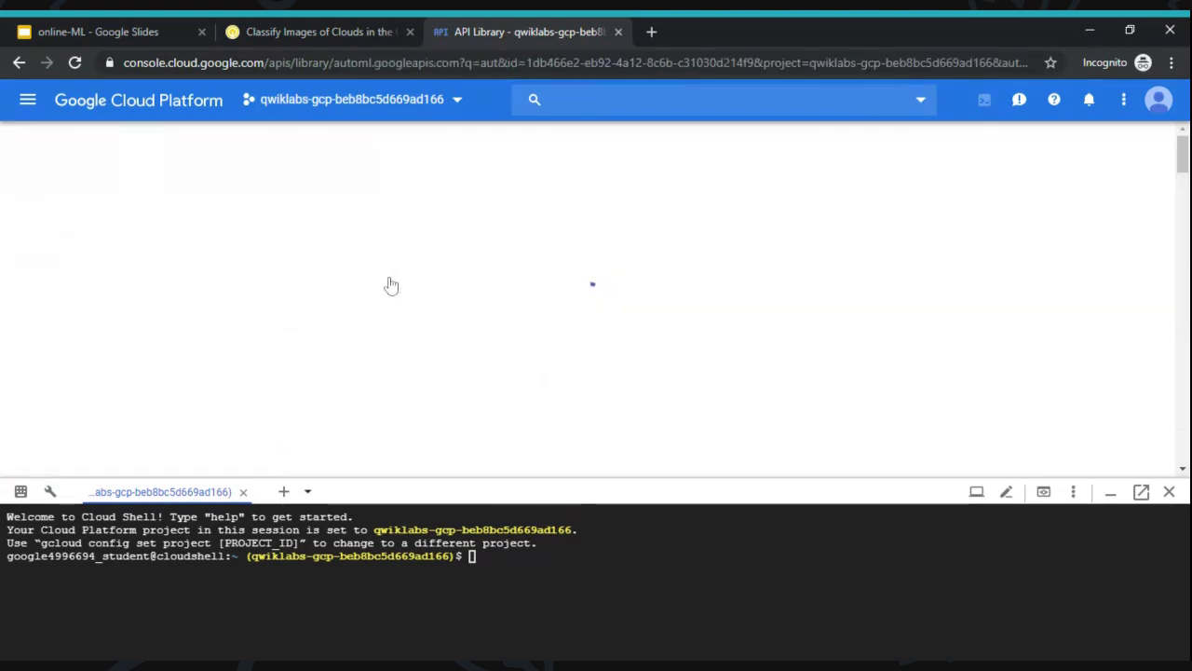
click(300, 31)
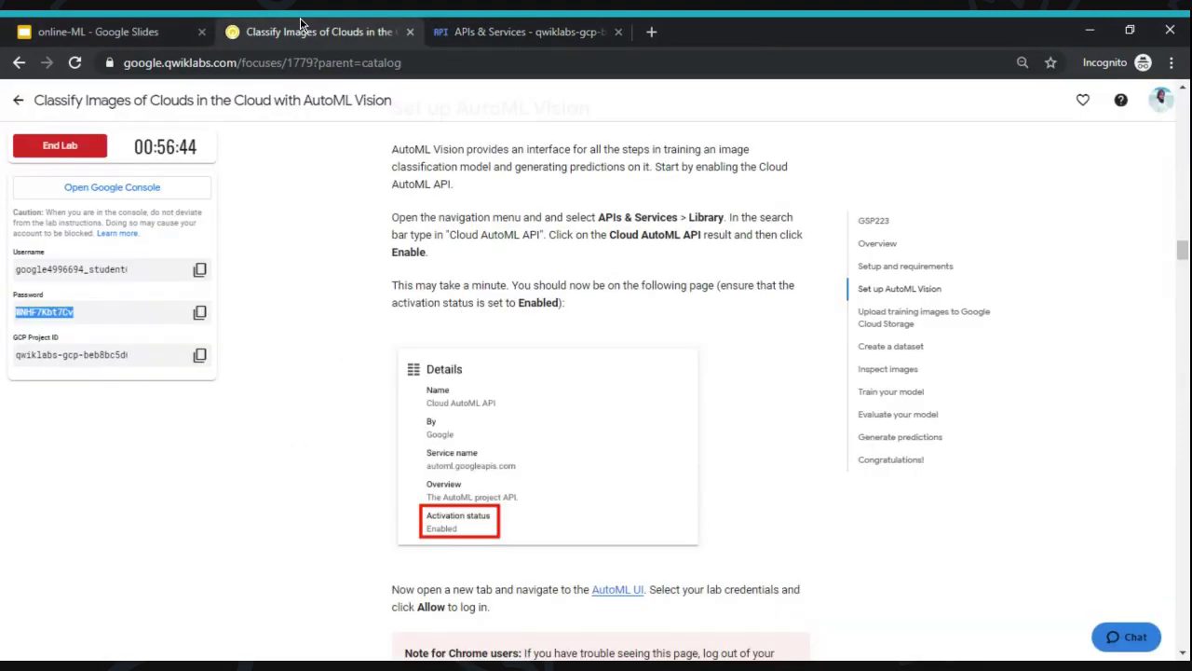
scroll(428, 354, up, 1)
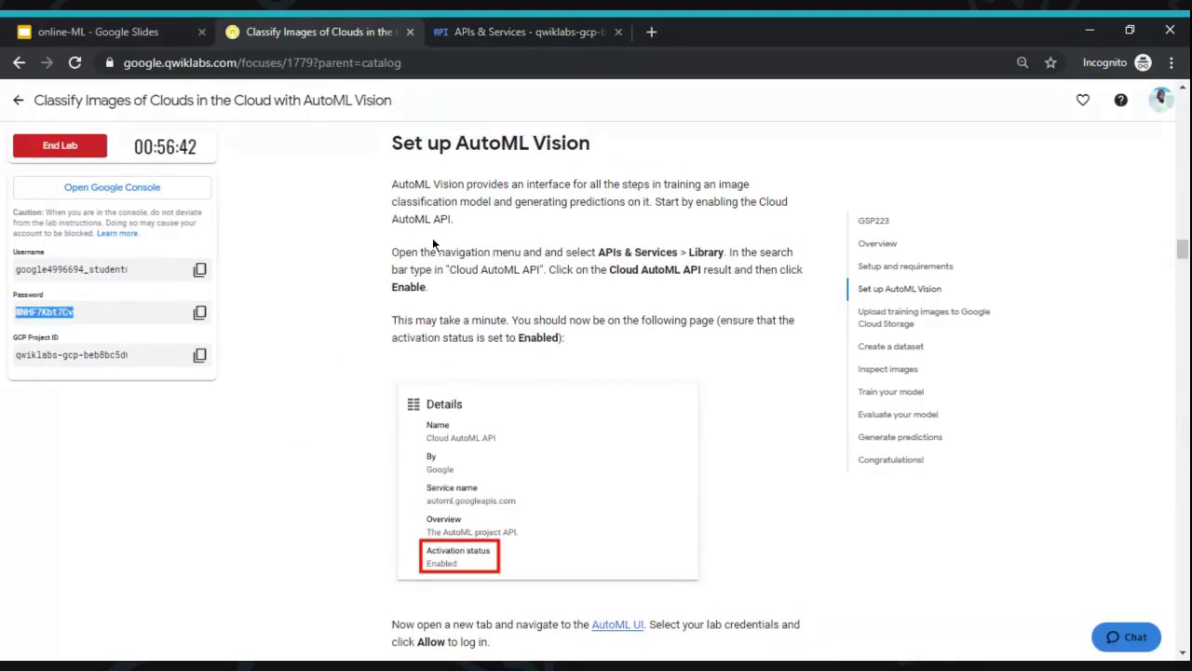
click(500, 24)
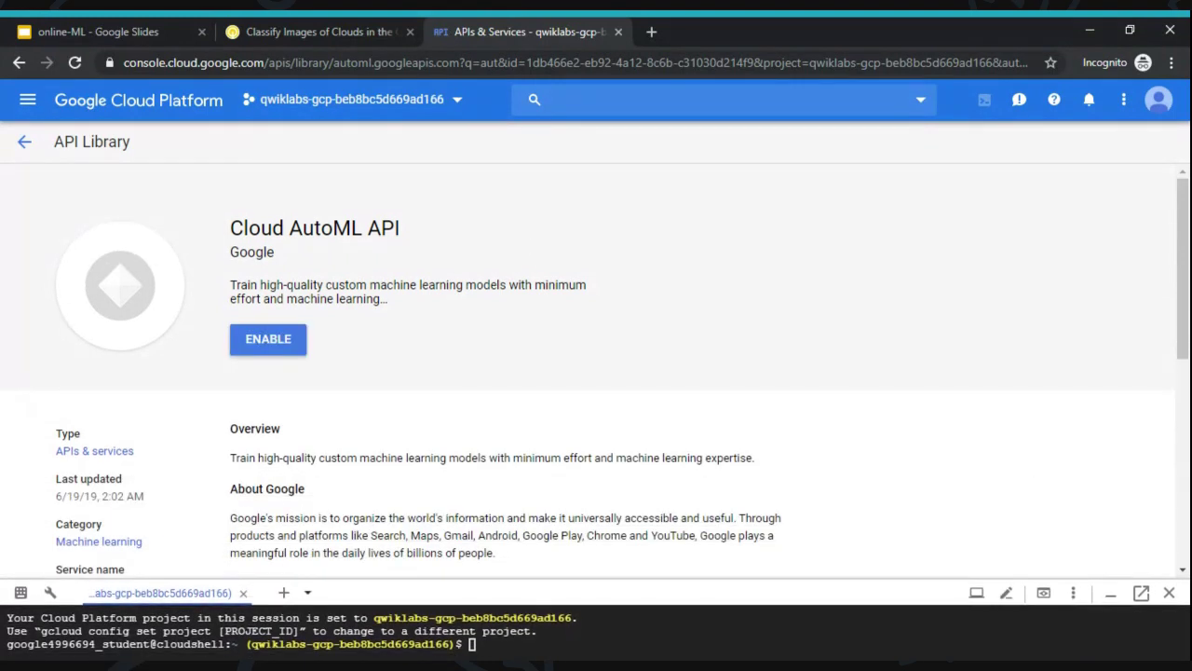
- Enable the Cloud AutoML API, then check the lab instructions for the expected Enabled status
click(280, 346)
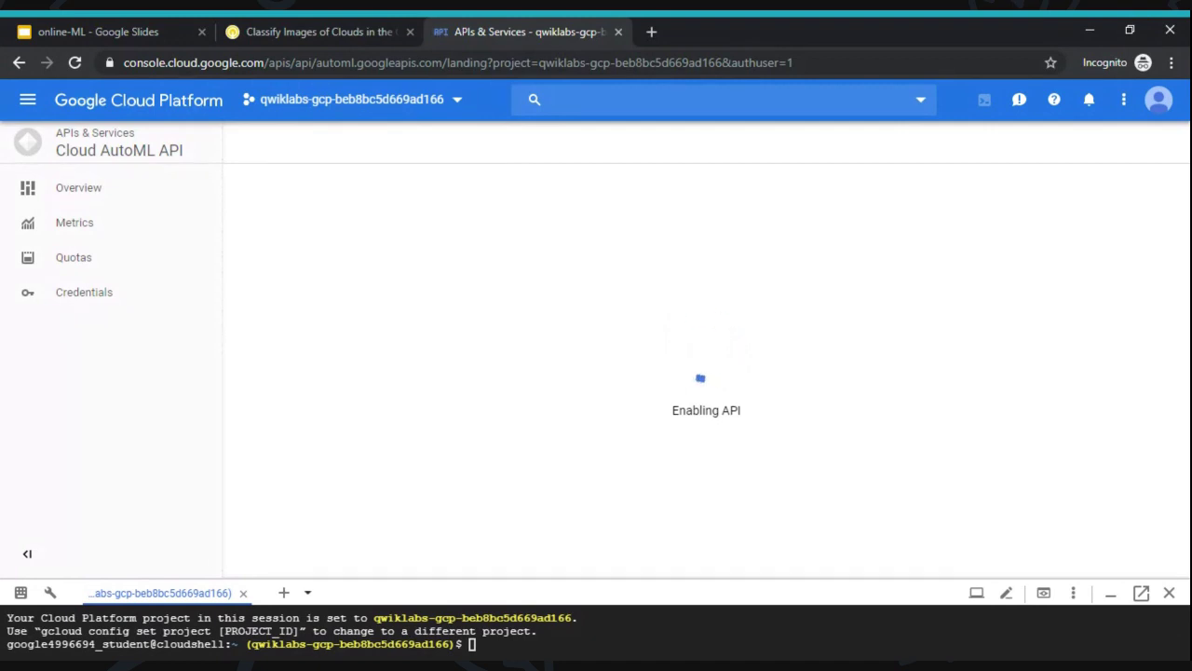
click(285, 30)
scroll(286, 247, down, 3)
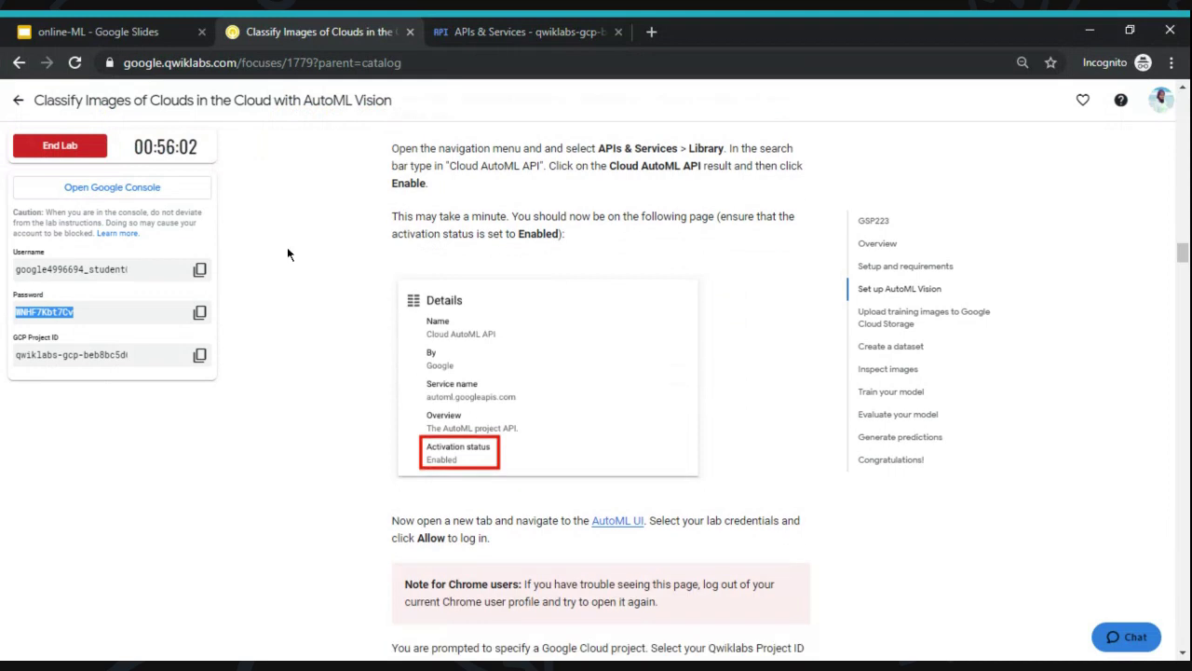
- Open the AutoML UI link from the lab instructions in a new tab and check the API status
scroll(286, 249, up, 1)
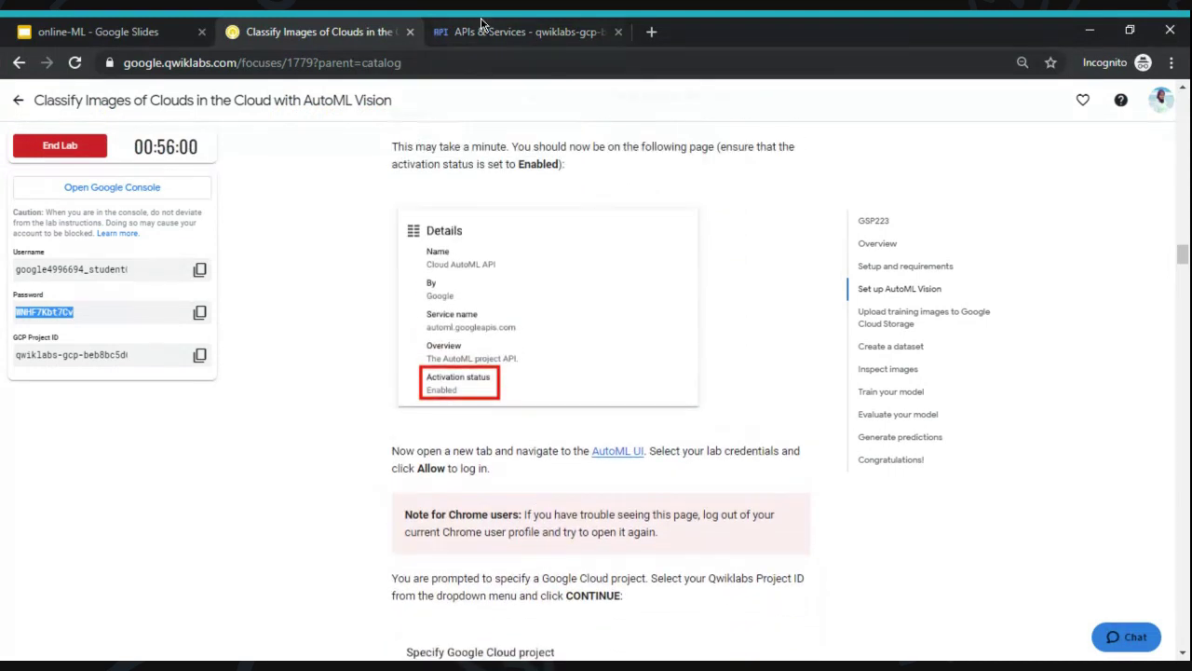
click(483, 28)
click(317, 30)
click(199, 312)
scroll(365, 395, down, 2)
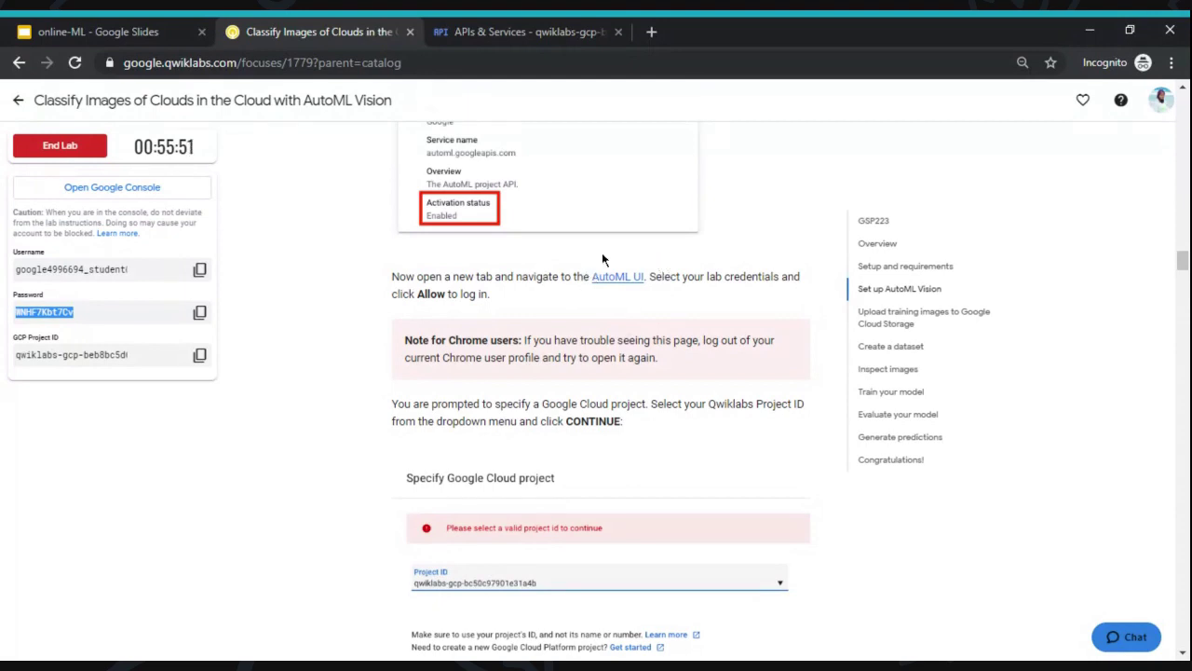
click(616, 279)
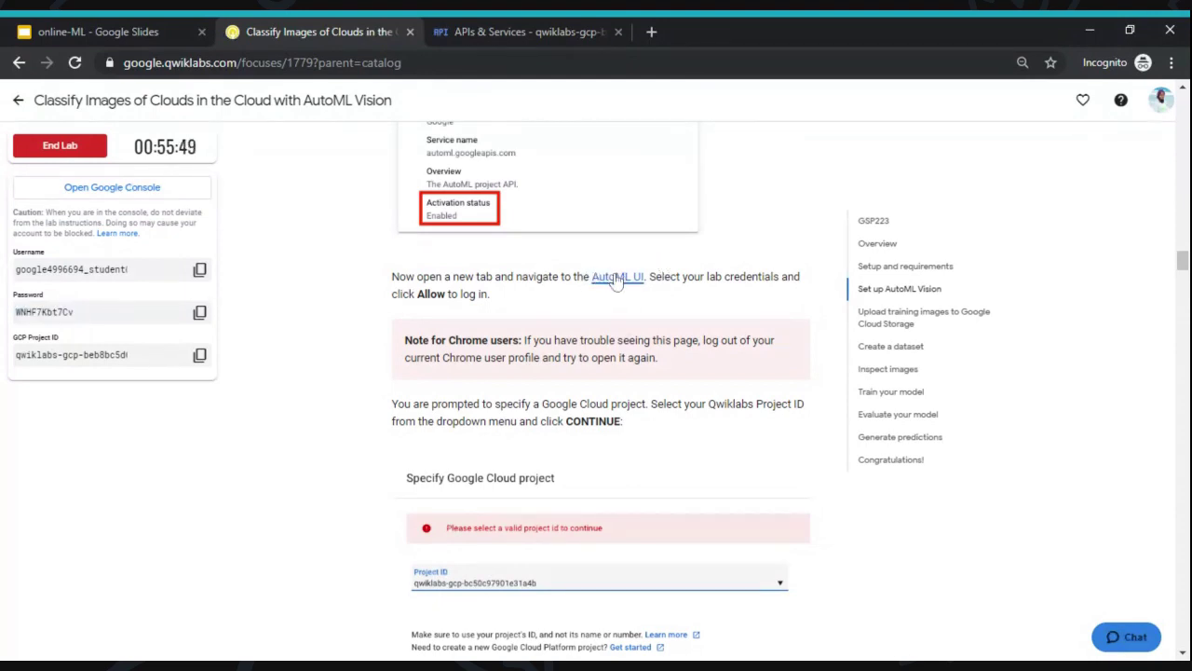
click(615, 280)
click(552, 26)
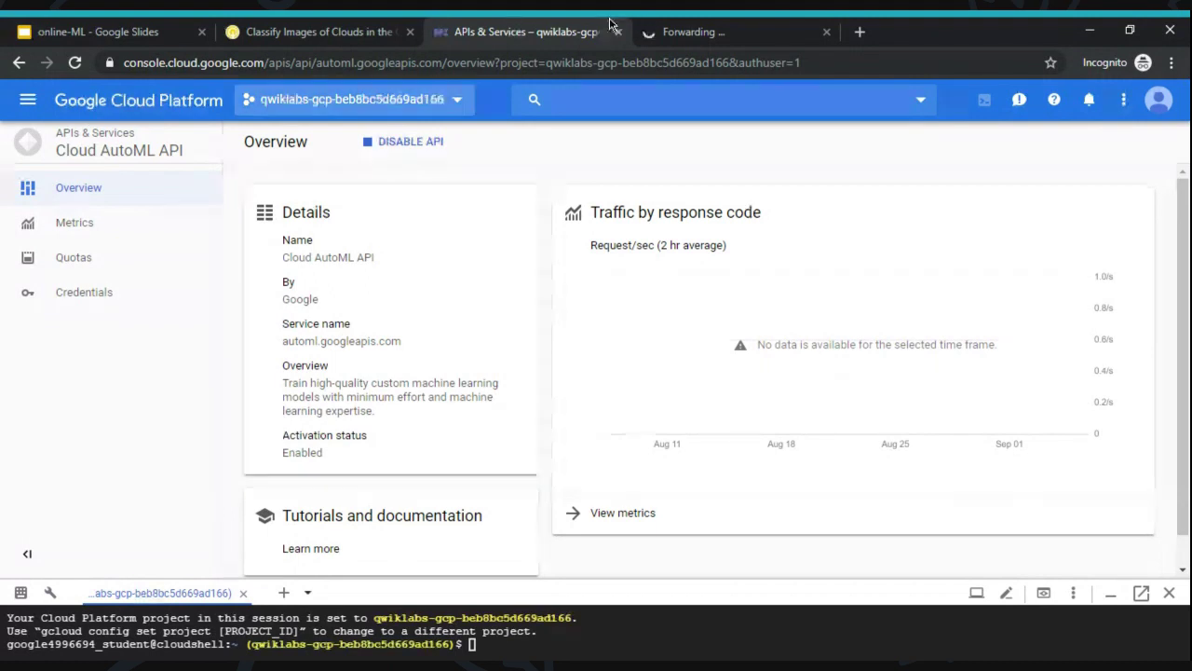
- At the AutoML sign-in, choose another account and enter the copied lab username
click(715, 28)
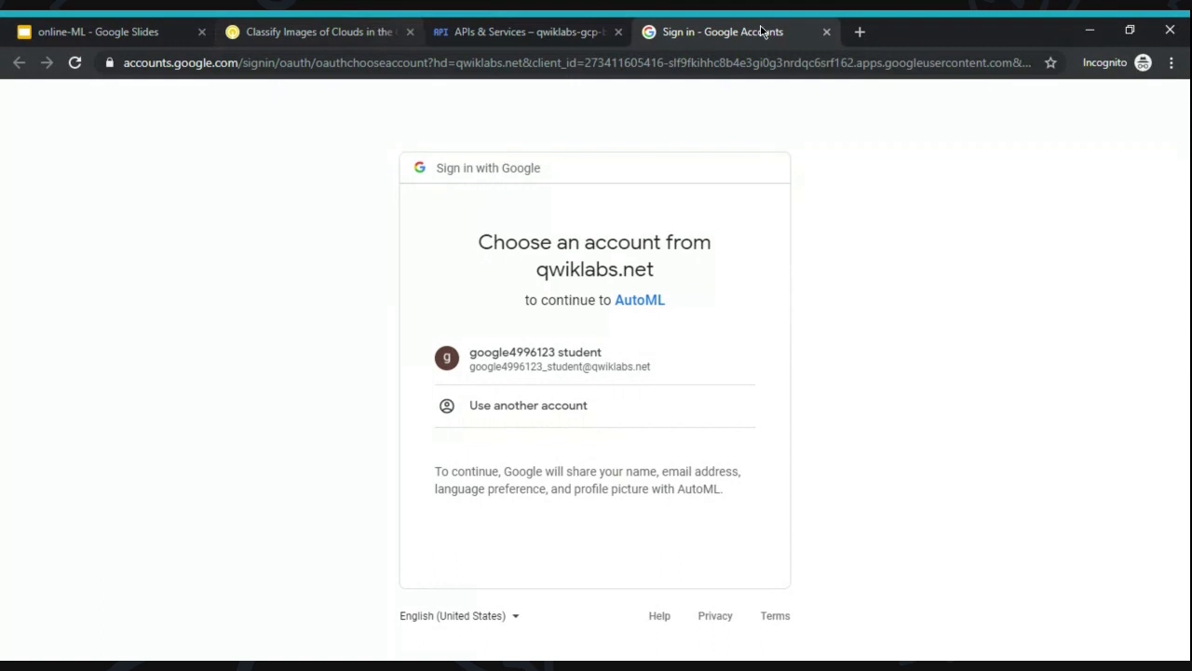
click(377, 28)
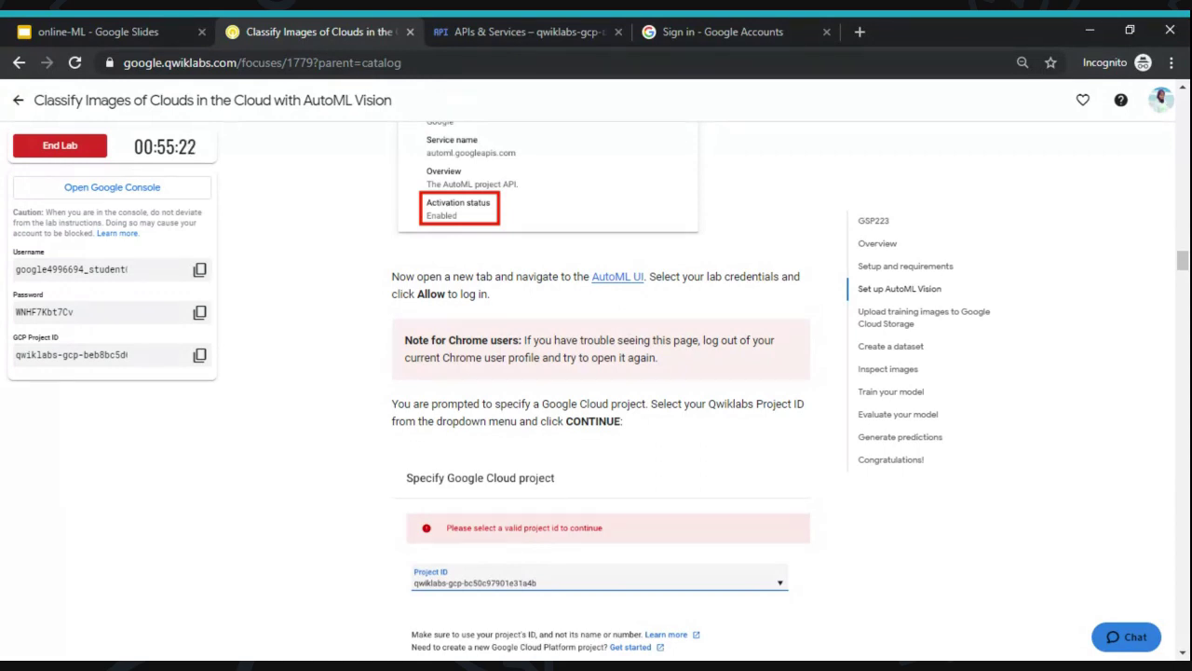
click(730, 30)
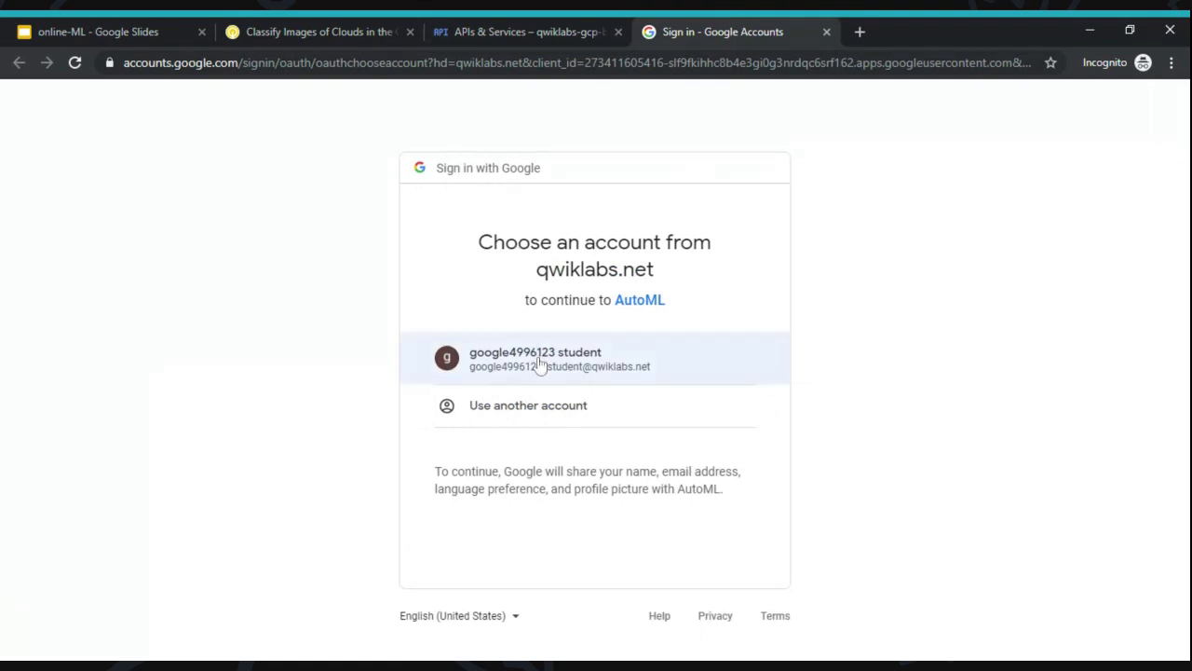
click(308, 30)
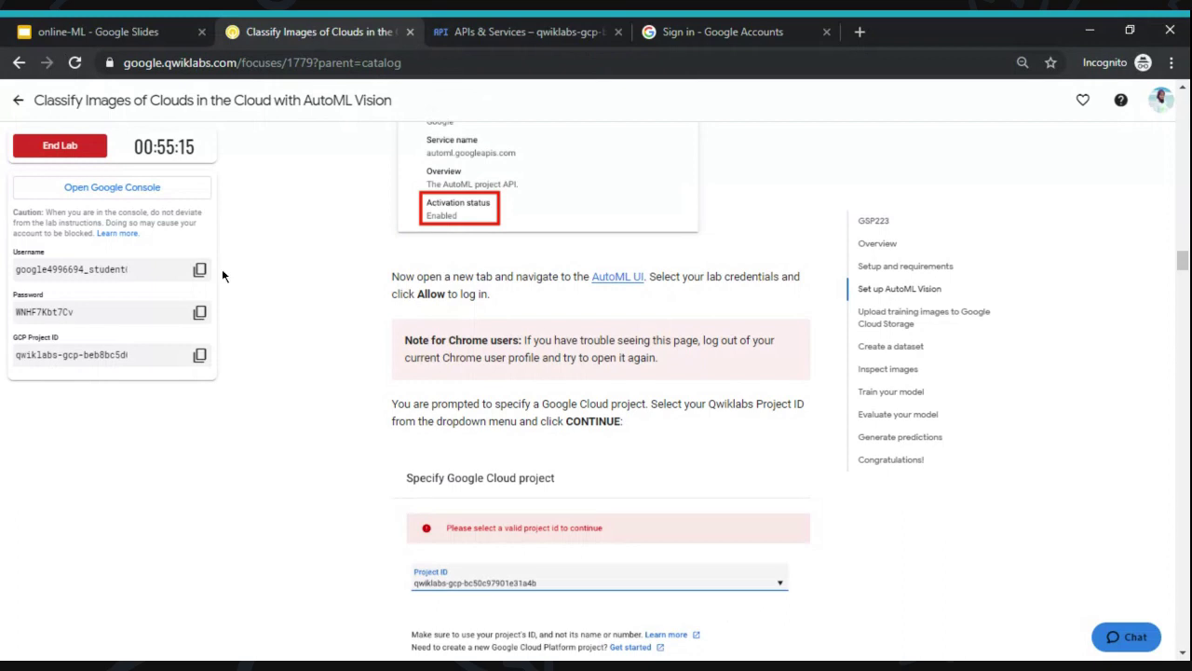
click(199, 269)
click(764, 28)
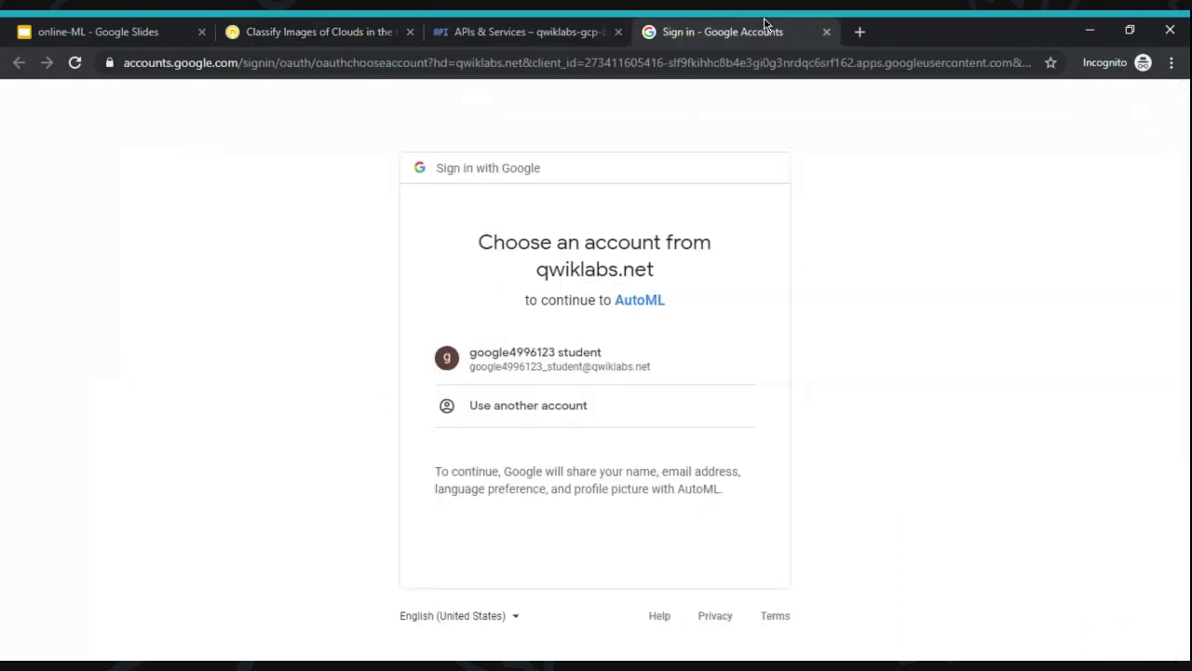
click(535, 404)
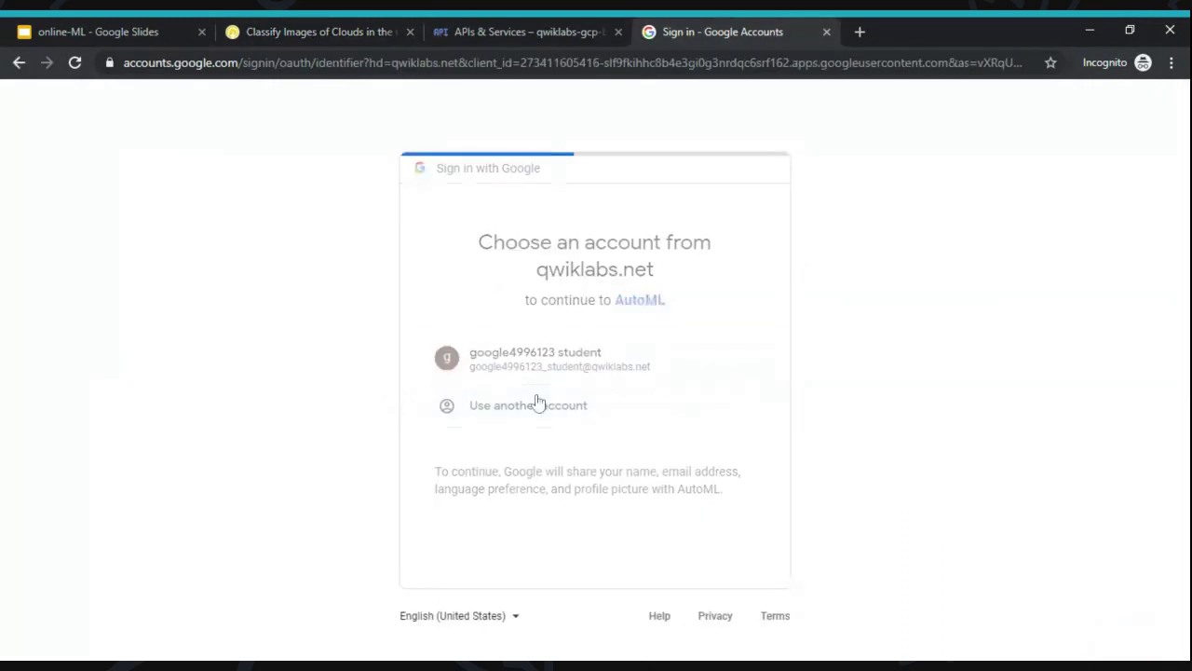
key(ctrl+v)
key(Return)
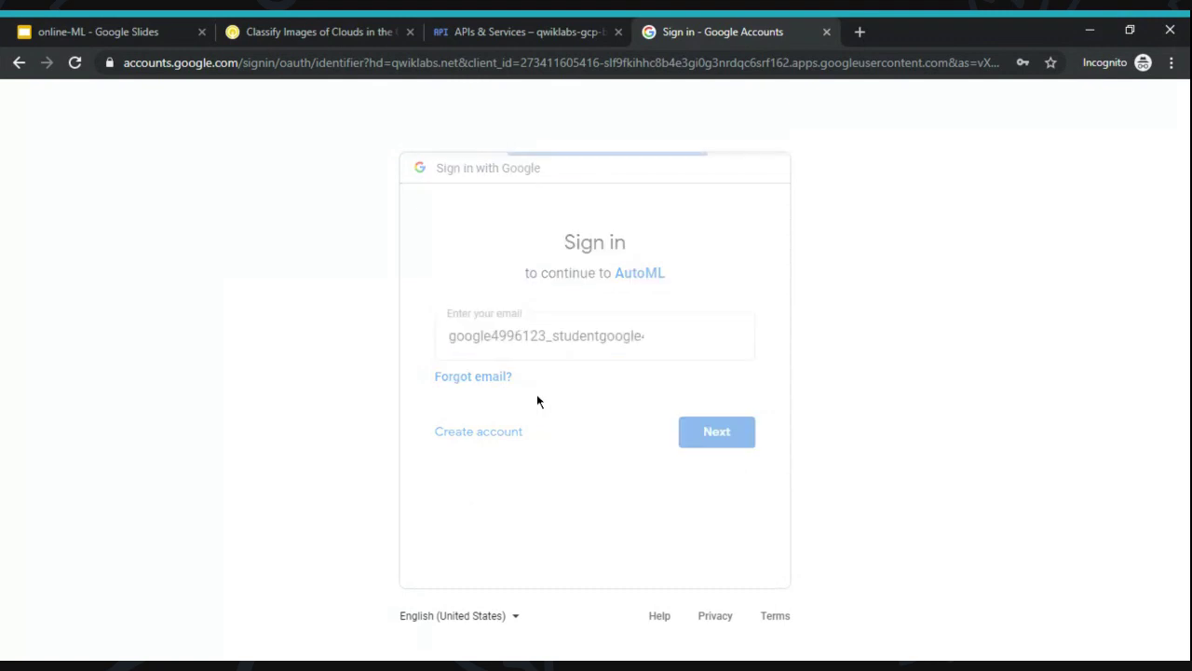
triple_click(603, 340)
key(BackSpace)
key(ctrl+v)
click(732, 508)
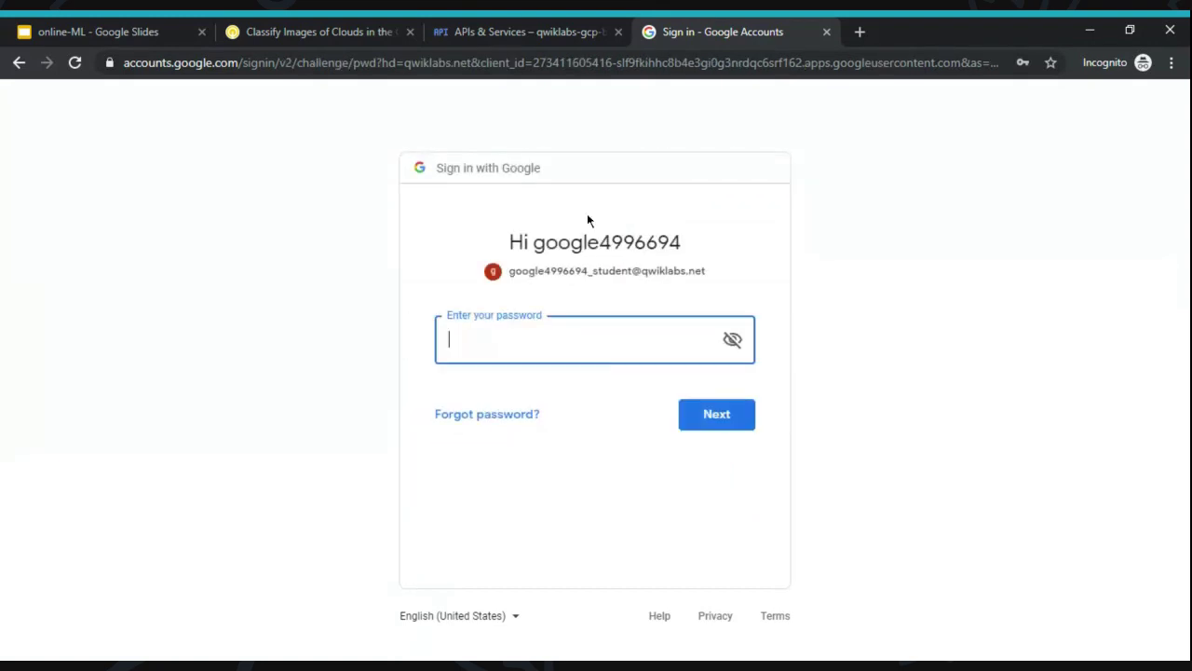
- Enter the lab password, allow AutoML access, and close the resulting 500 error tab
click(323, 28)
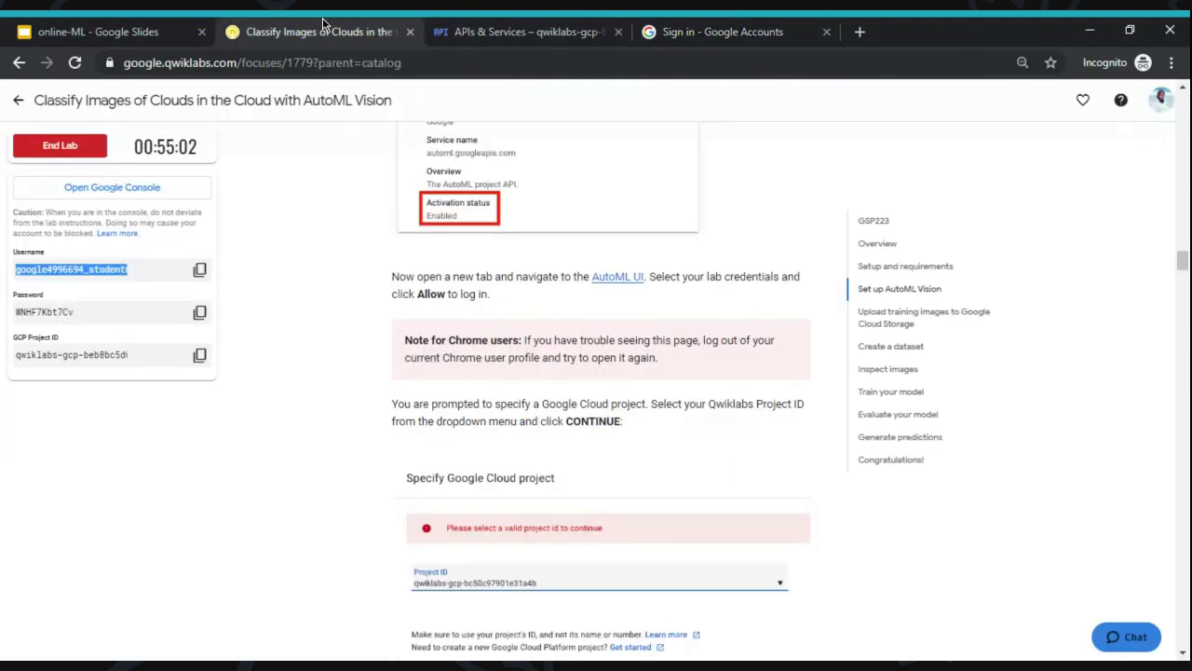
click(201, 314)
click(727, 28)
key(ctrl+v)
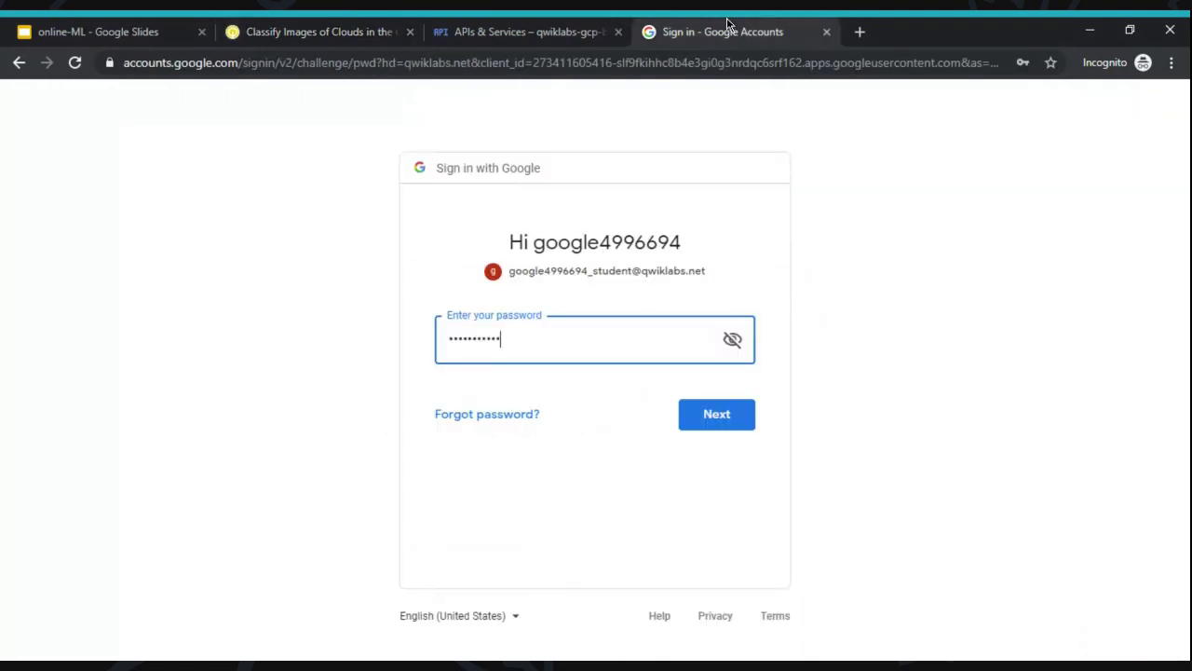
key(Return)
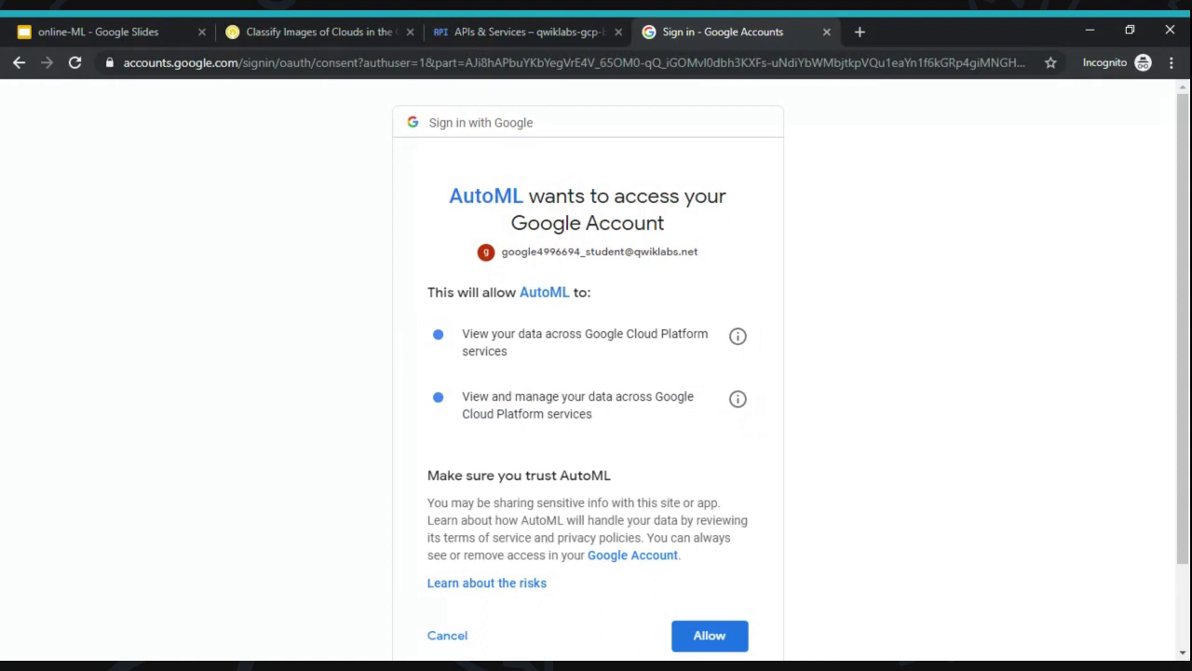
click(713, 644)
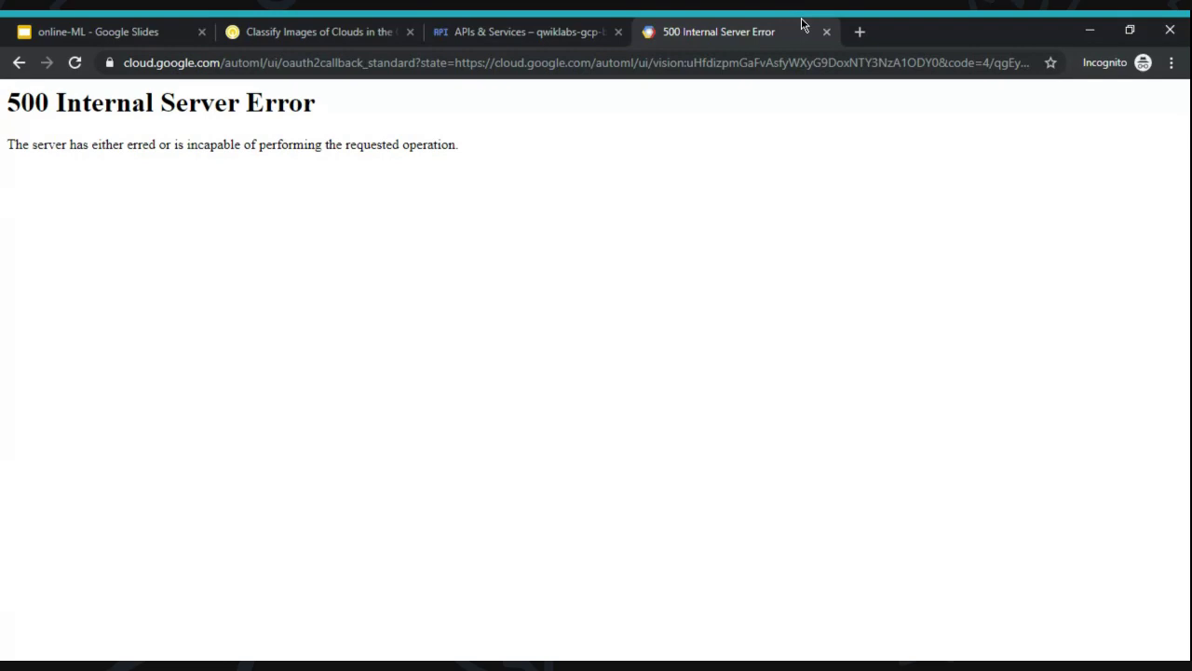
click(827, 33)
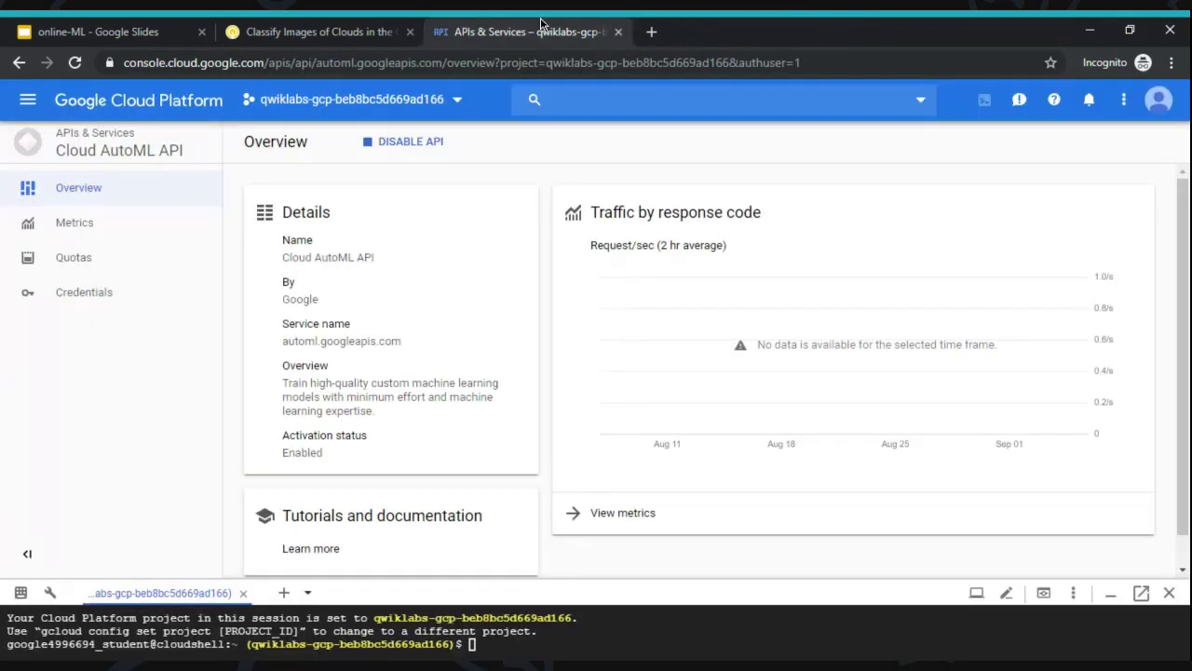
- Reopen the AutoML UI sign-in page in a new tab from the lab instructions
click(361, 23)
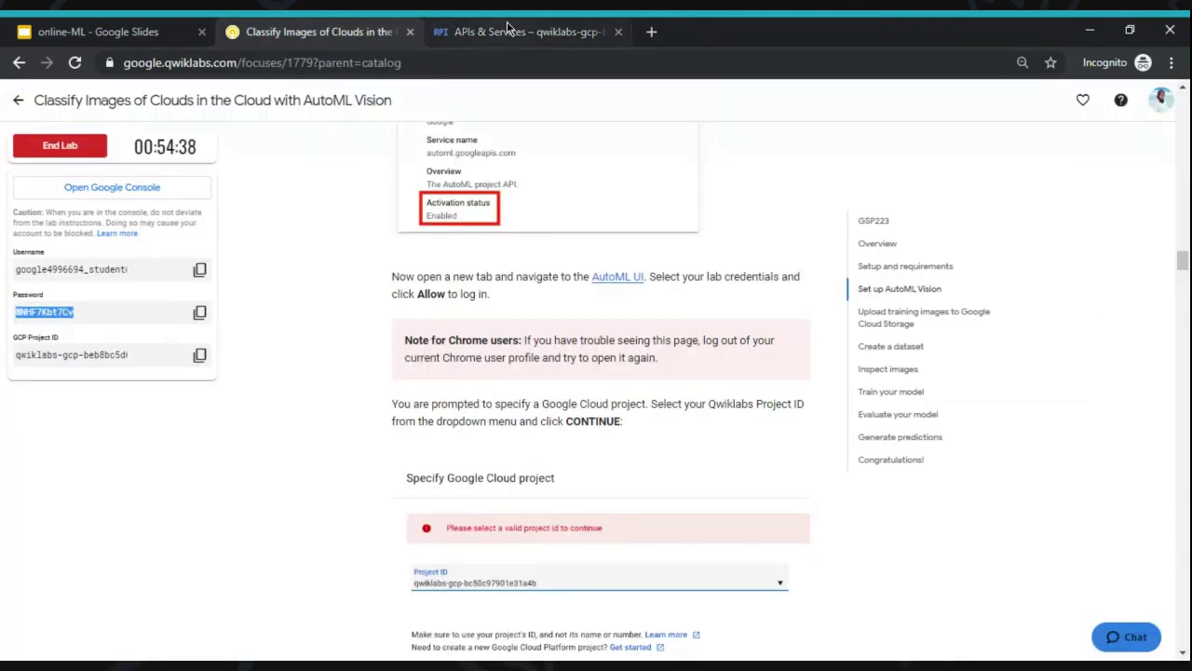
click(531, 31)
click(307, 32)
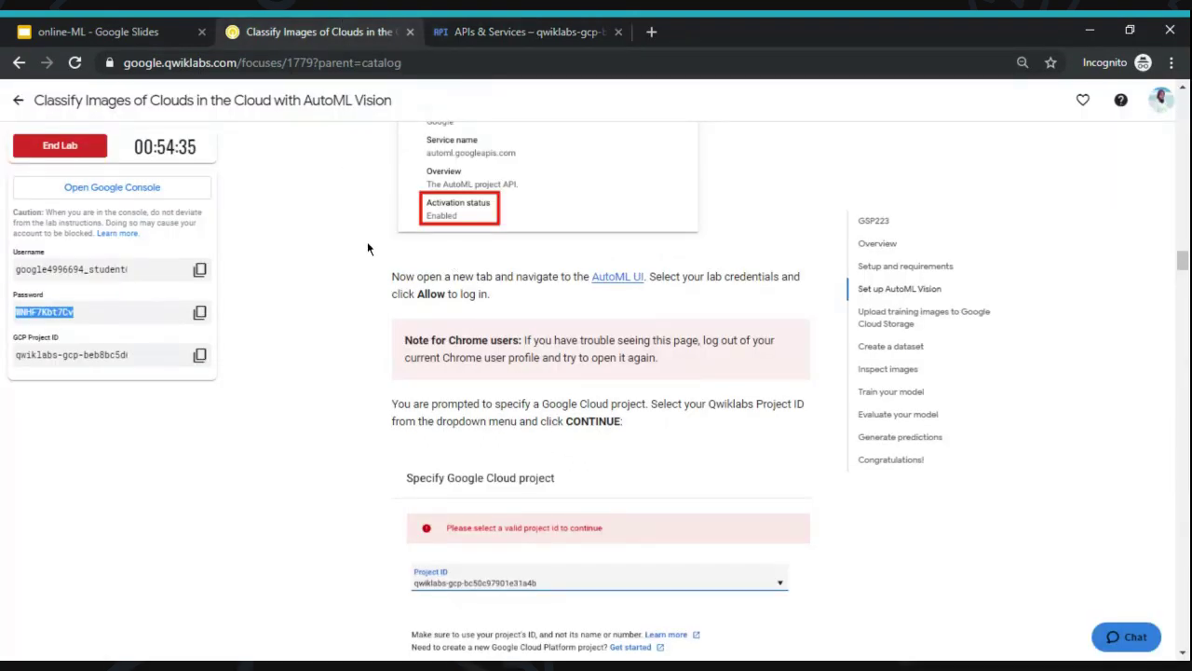
click(614, 282)
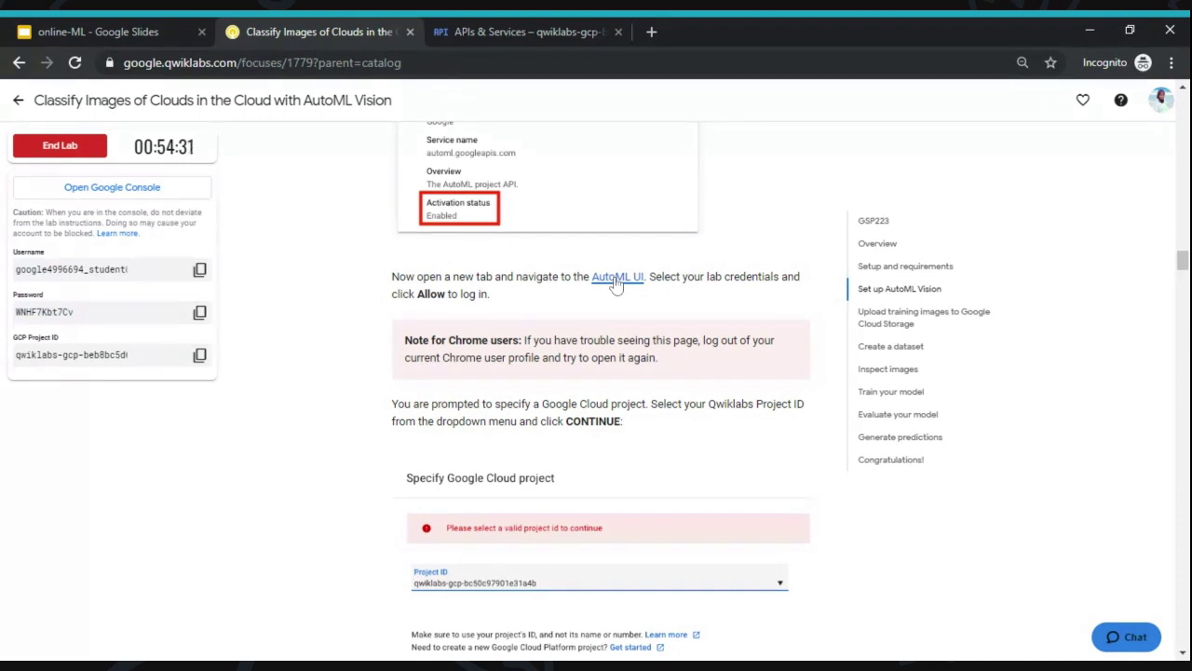
ctrl+click(616, 282)
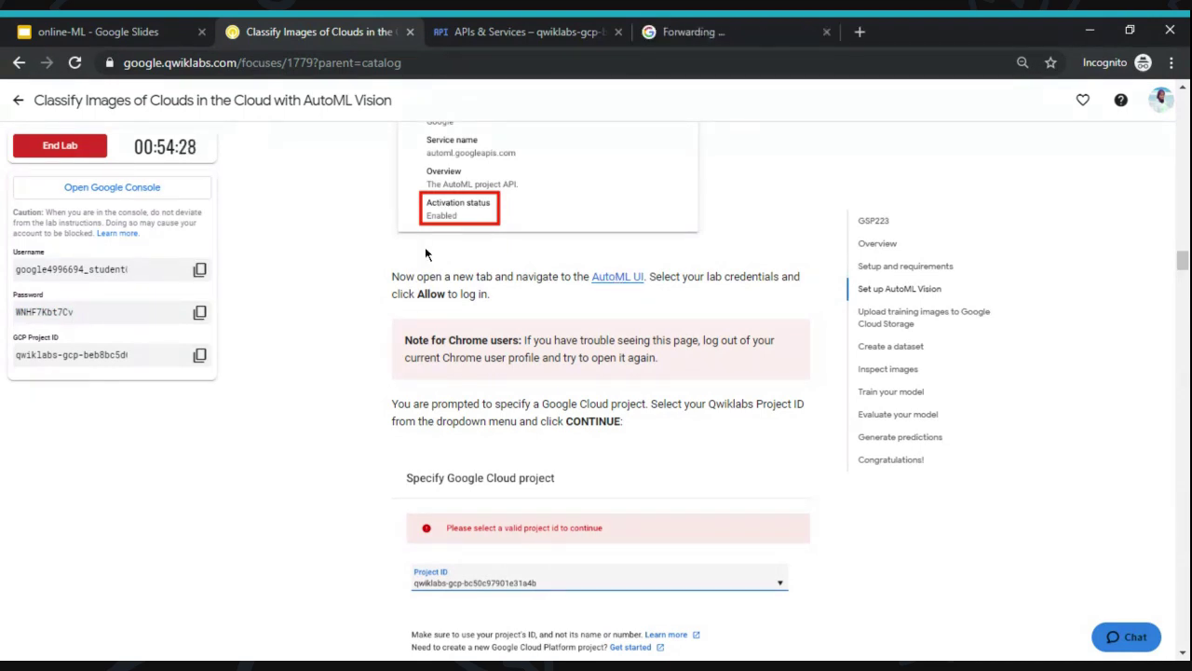
click(693, 28)
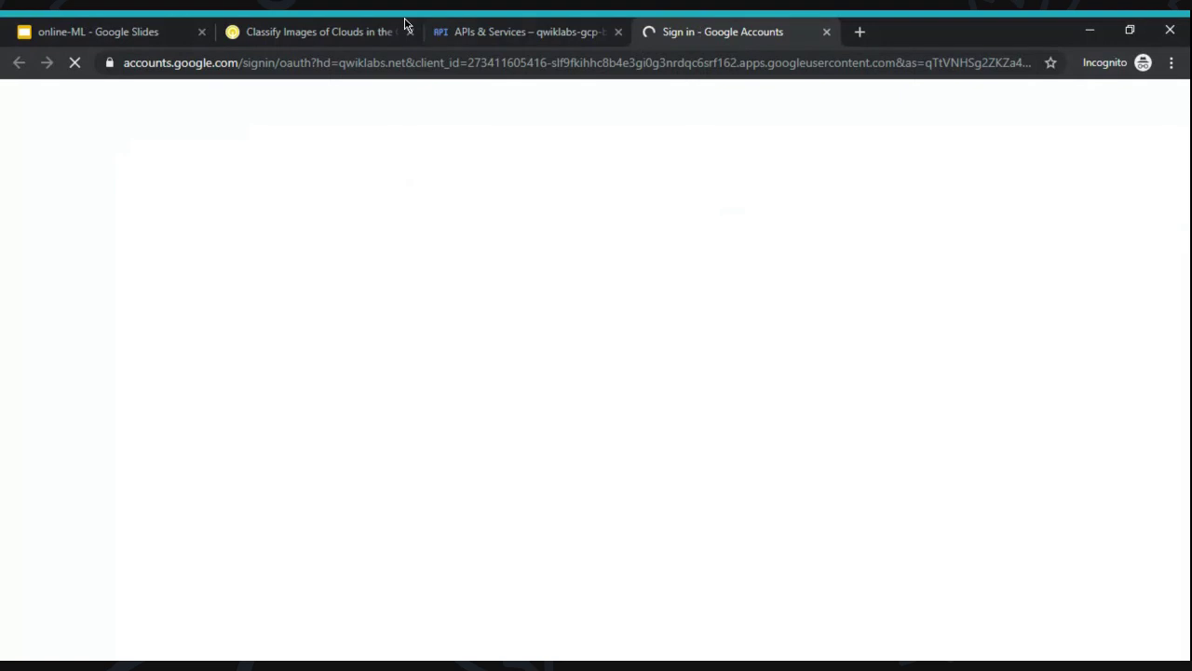
- Choose another account and enter the lab username as the sign-in email
click(310, 28)
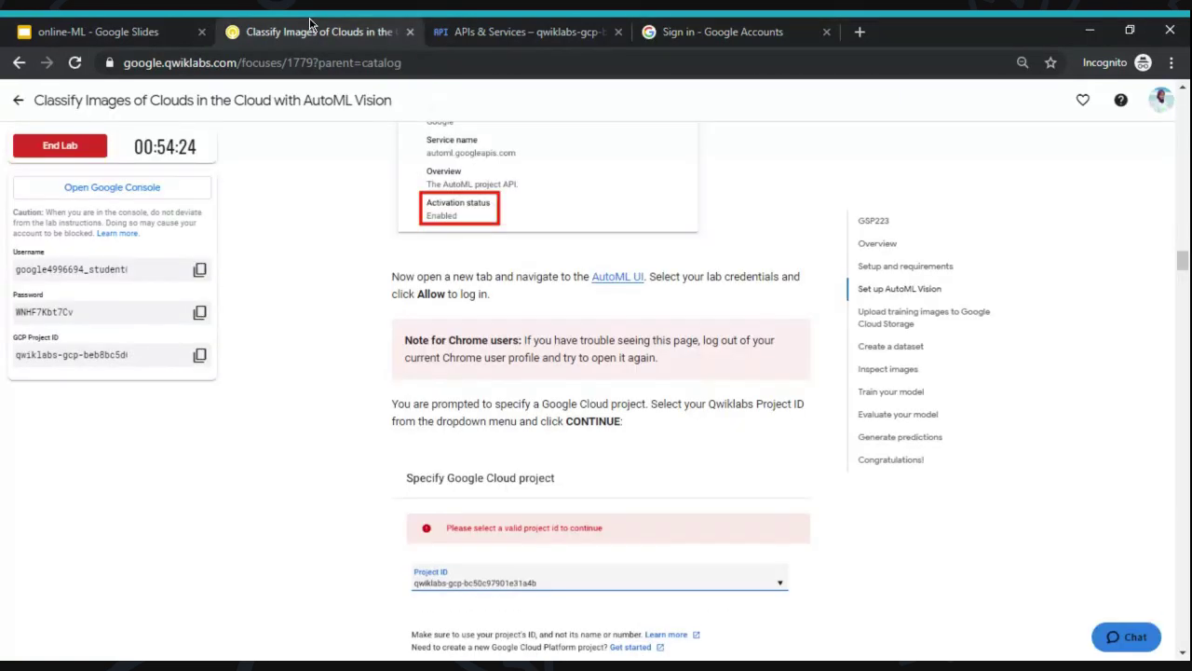
click(200, 271)
click(770, 28)
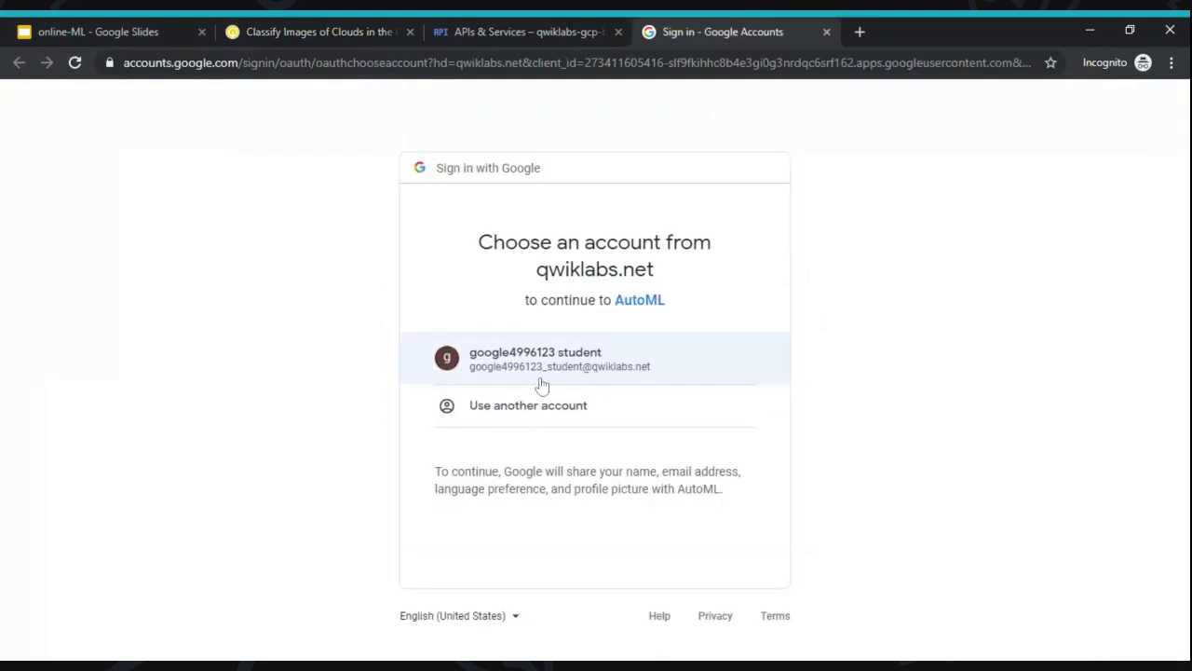
click(573, 414)
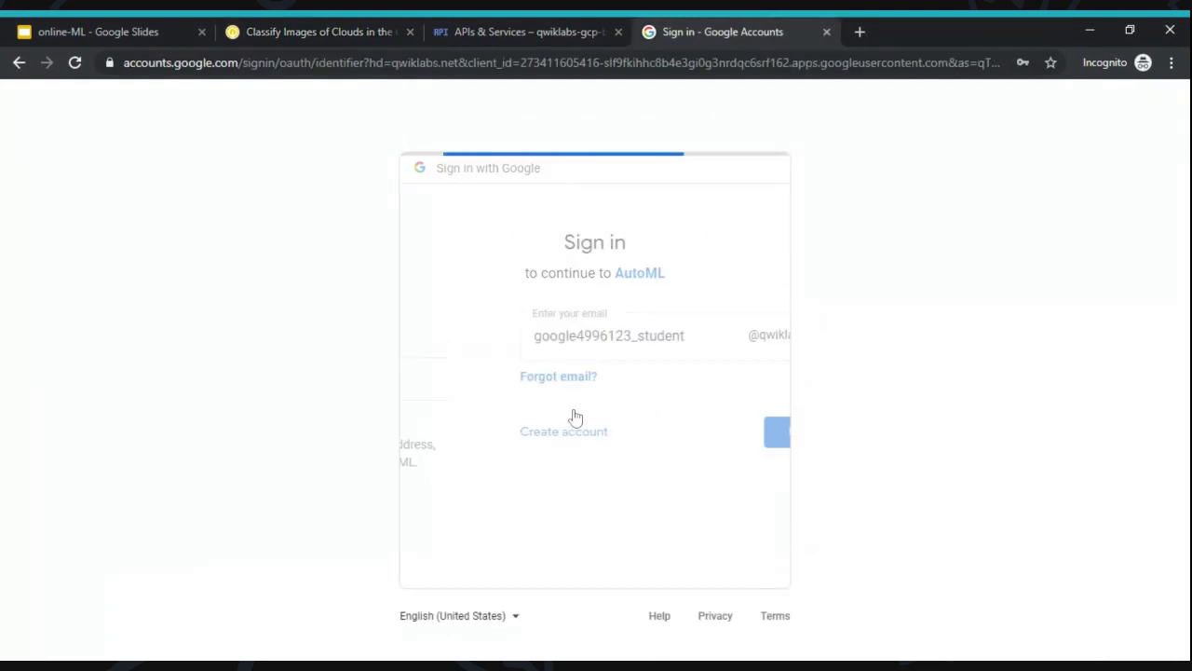
key(ctrl+a)
key(ctrl+v)
click(698, 446)
- Enter the lab password and allow AutoML access, which returns a 500 error
click(291, 24)
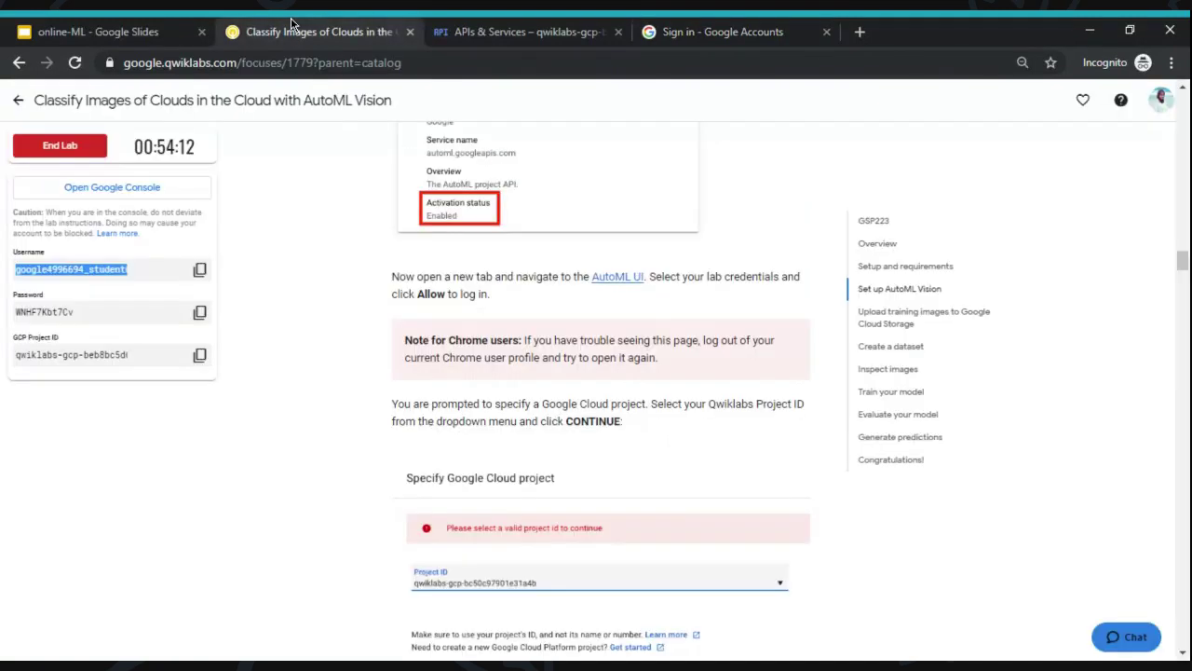
click(199, 312)
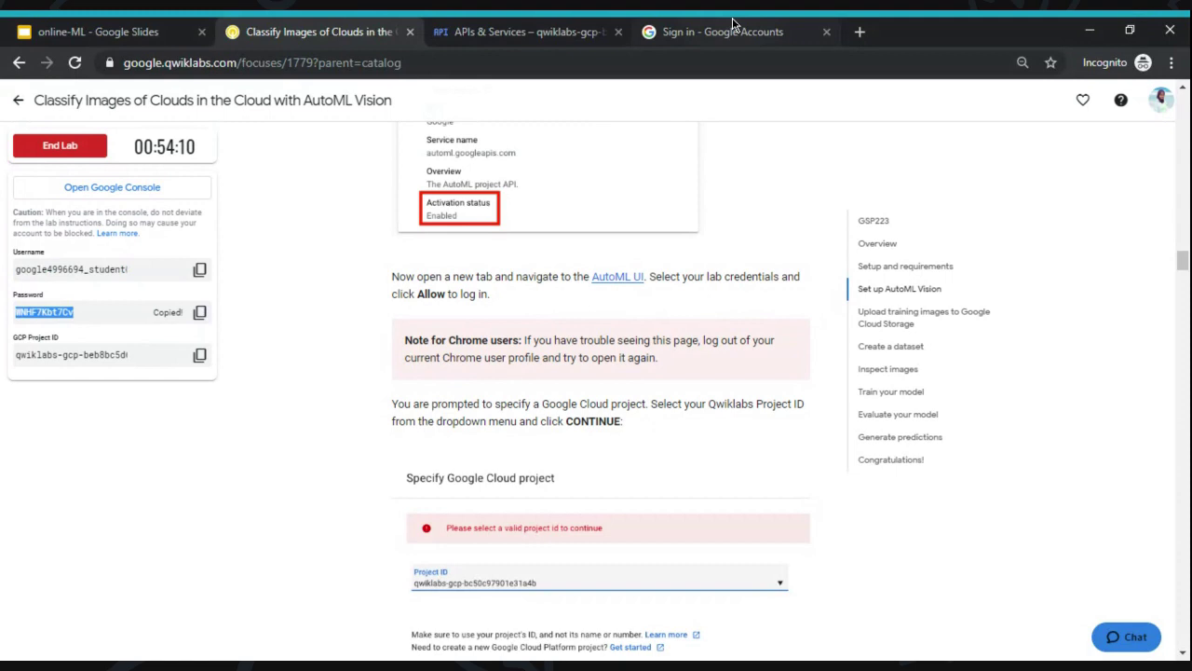
click(733, 32)
key(ctrl+v)
key(Return)
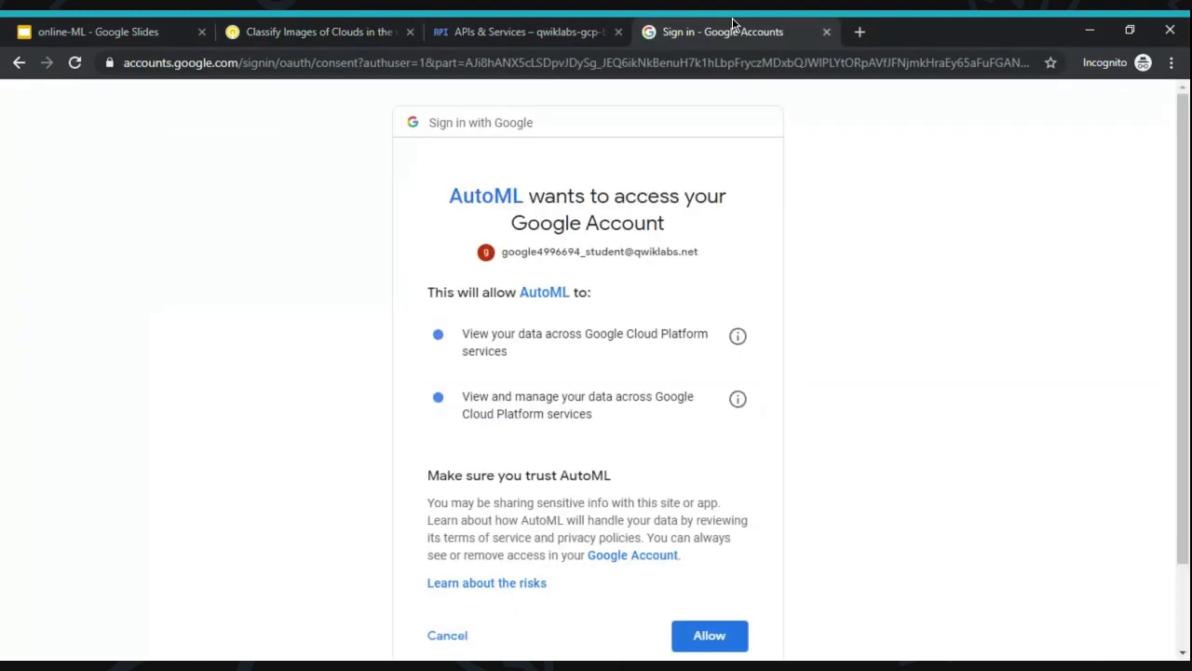
click(727, 633)
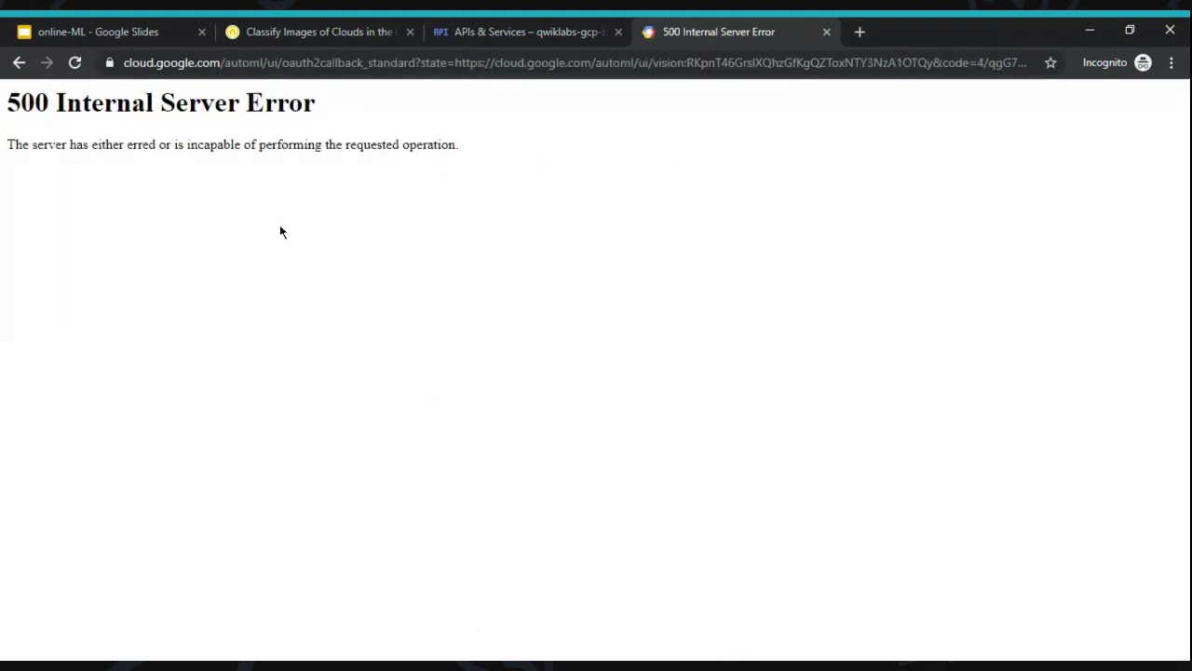
- Close the 500 error tab and the APIs & Services tab
click(827, 32)
click(349, 32)
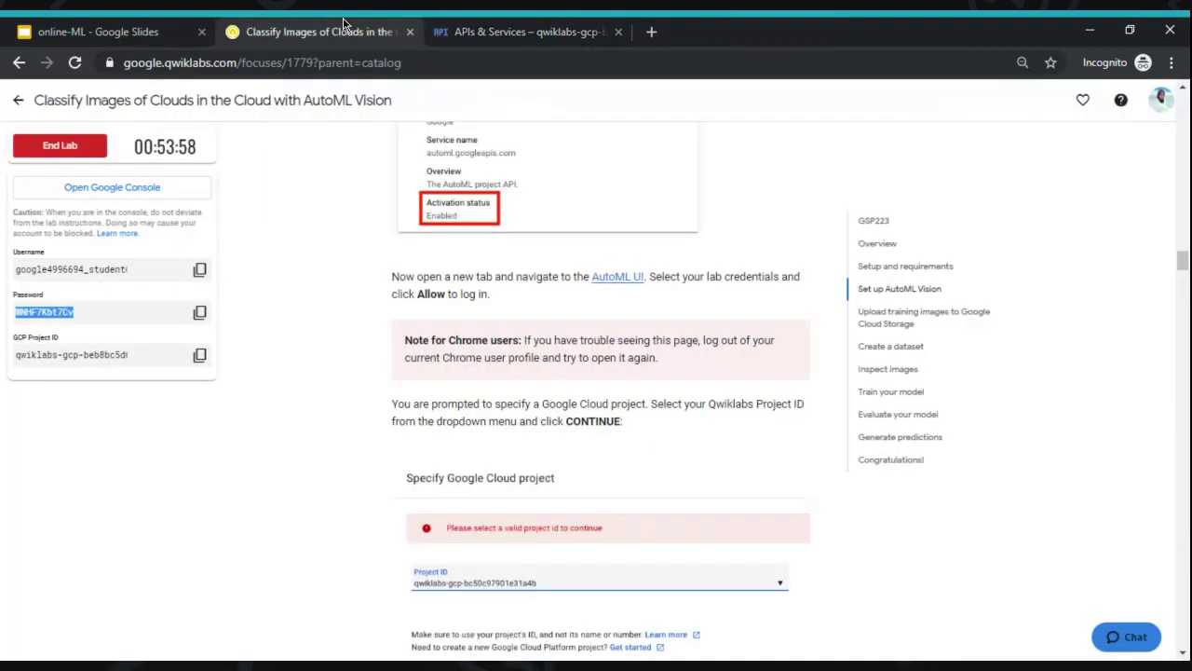
click(618, 31)
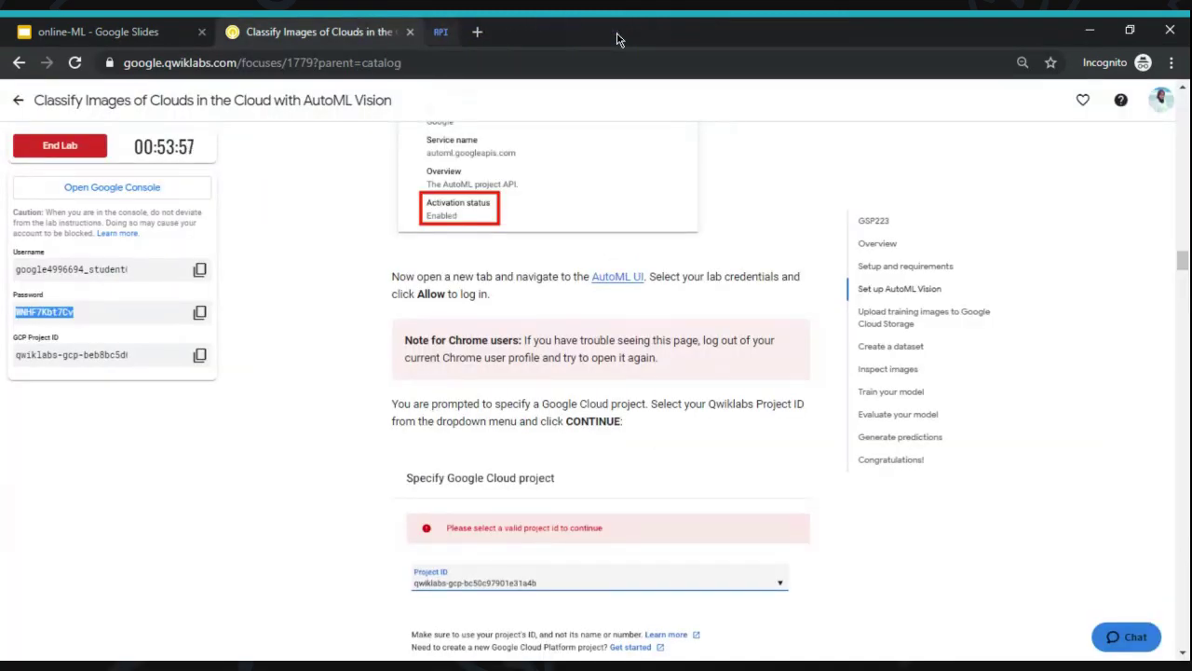
- End the lab, dismiss the rating prompt, and start it again on the subscription
click(81, 149)
click(682, 214)
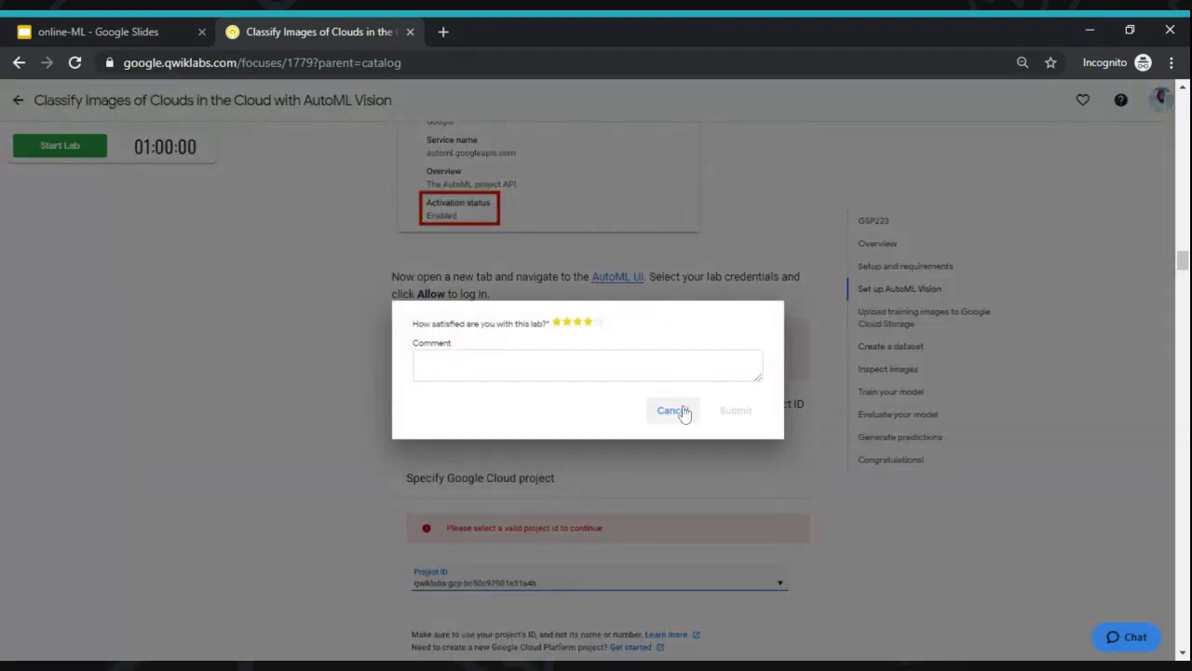
click(683, 412)
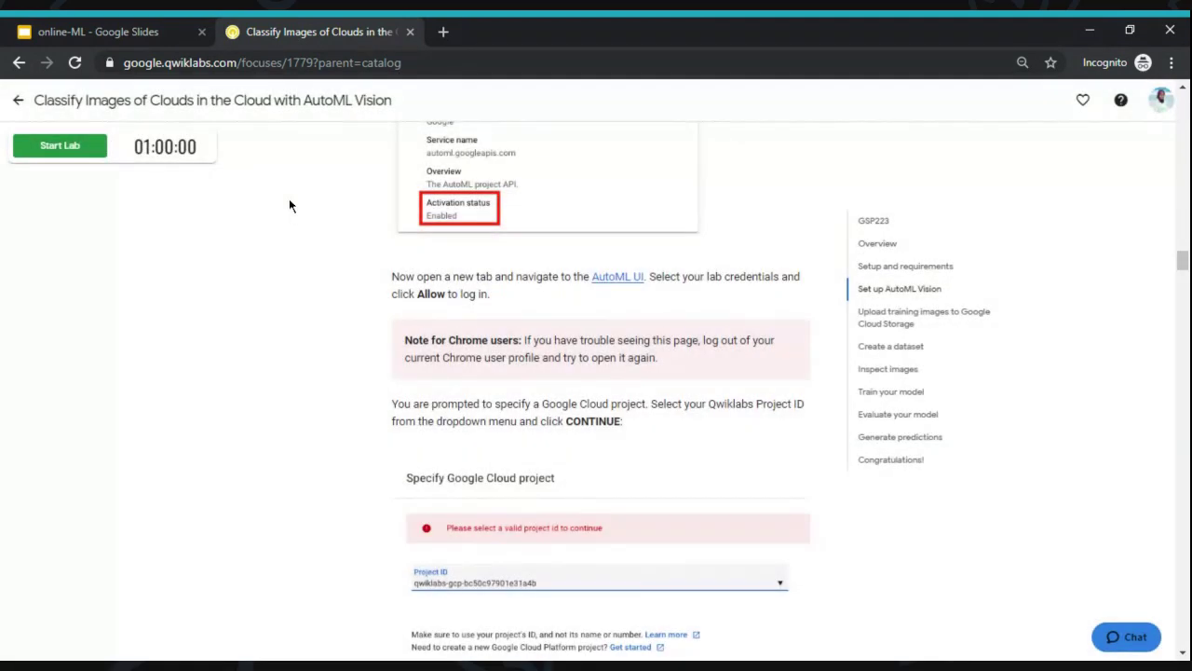
click(75, 147)
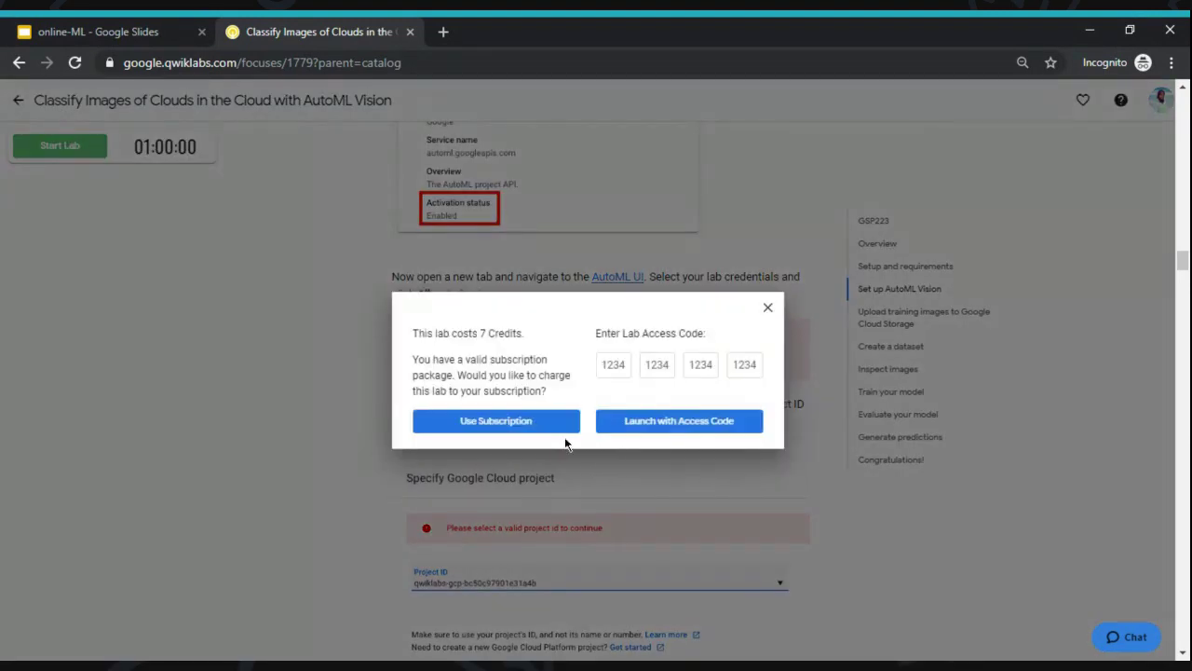
click(527, 421)
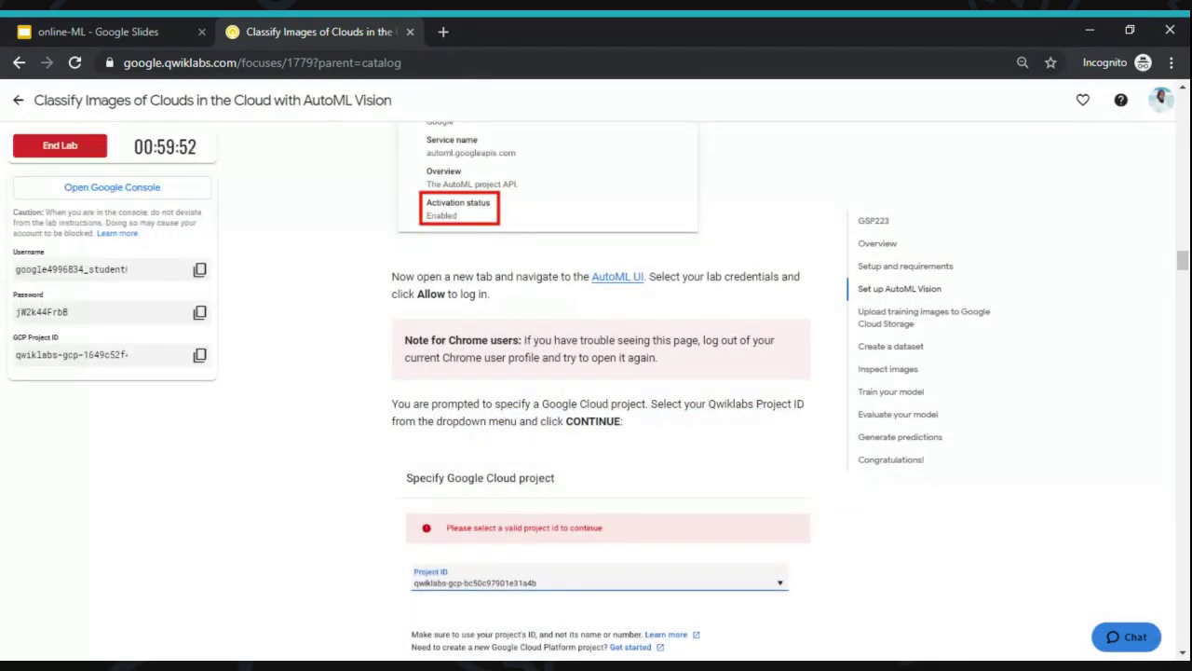
- Open the Google Console for the new lab and enter the new lab username
click(175, 193)
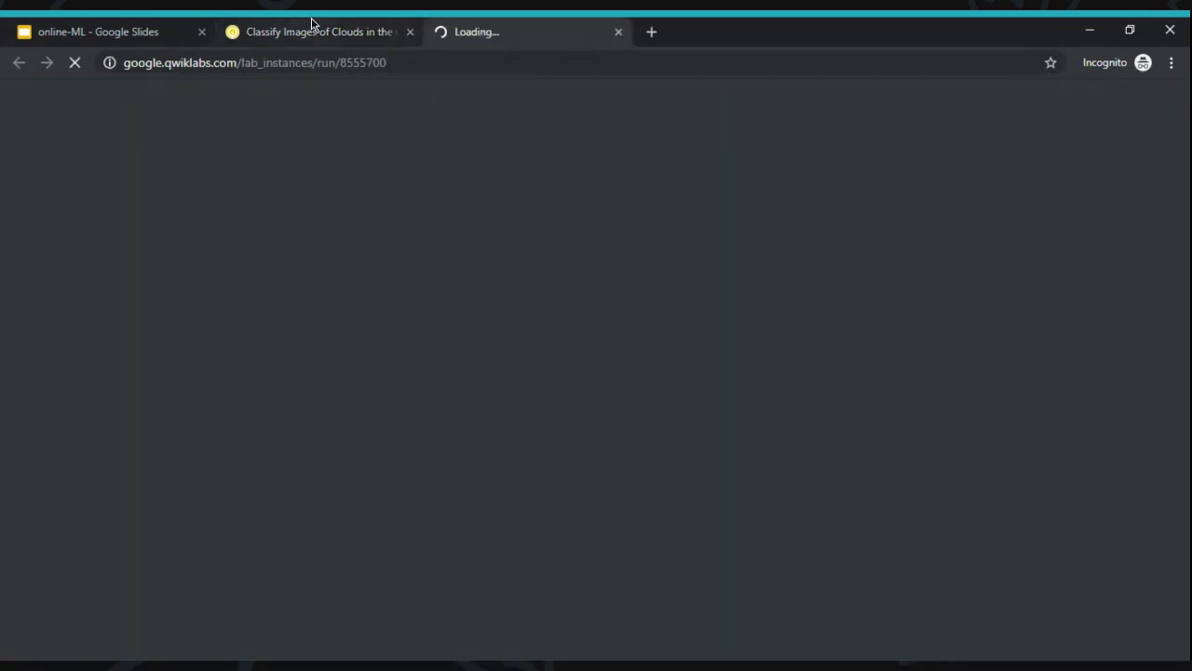
click(312, 28)
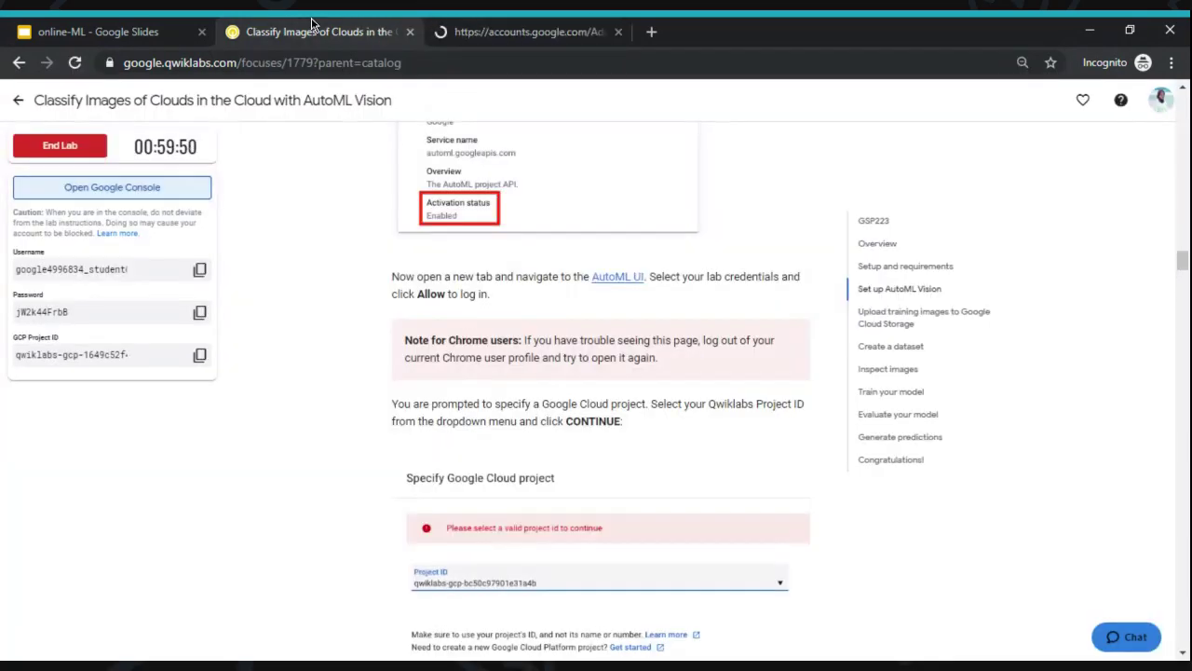
click(200, 269)
click(485, 27)
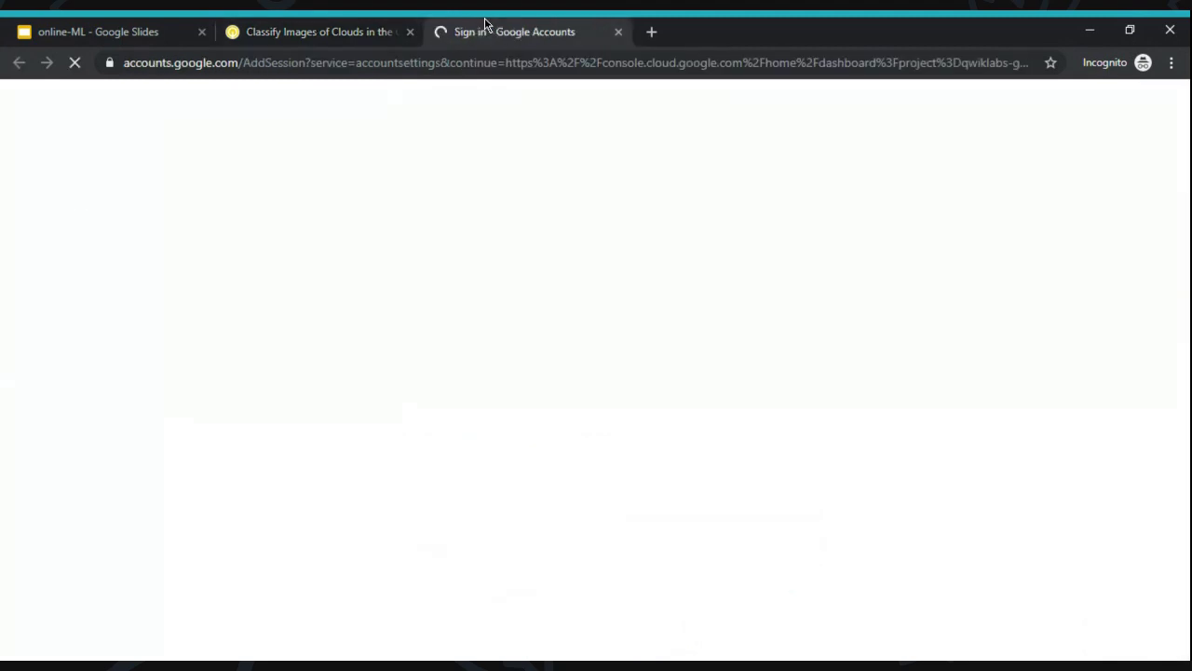
click(519, 325)
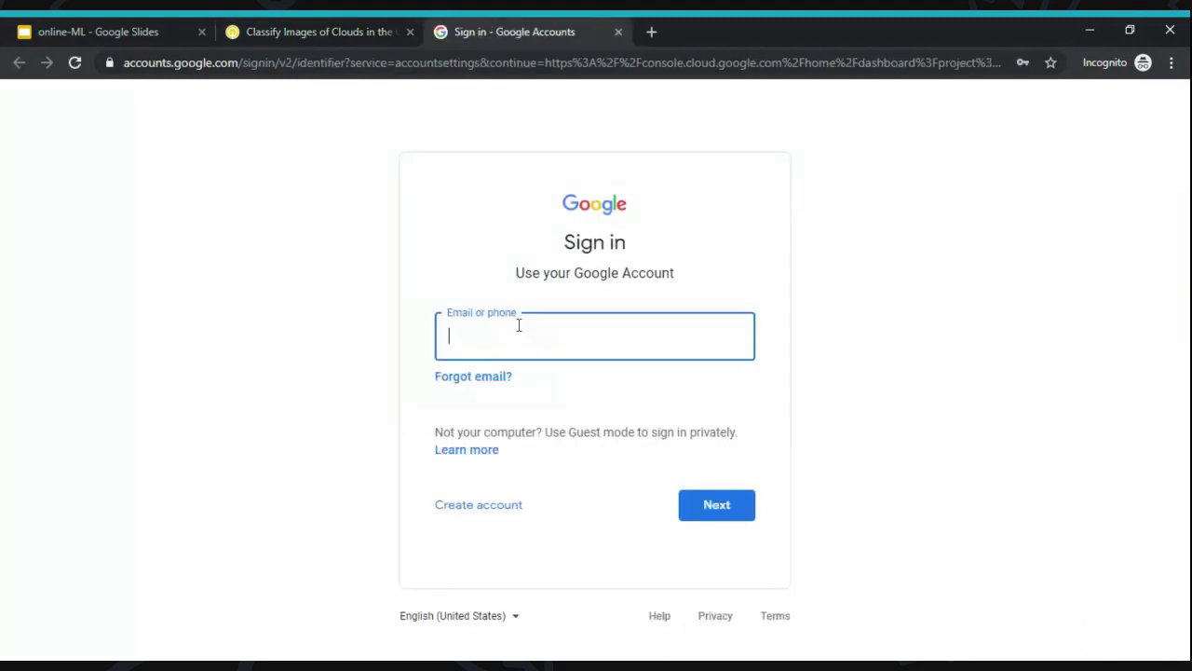
key(ctrl+v)
key(Return)
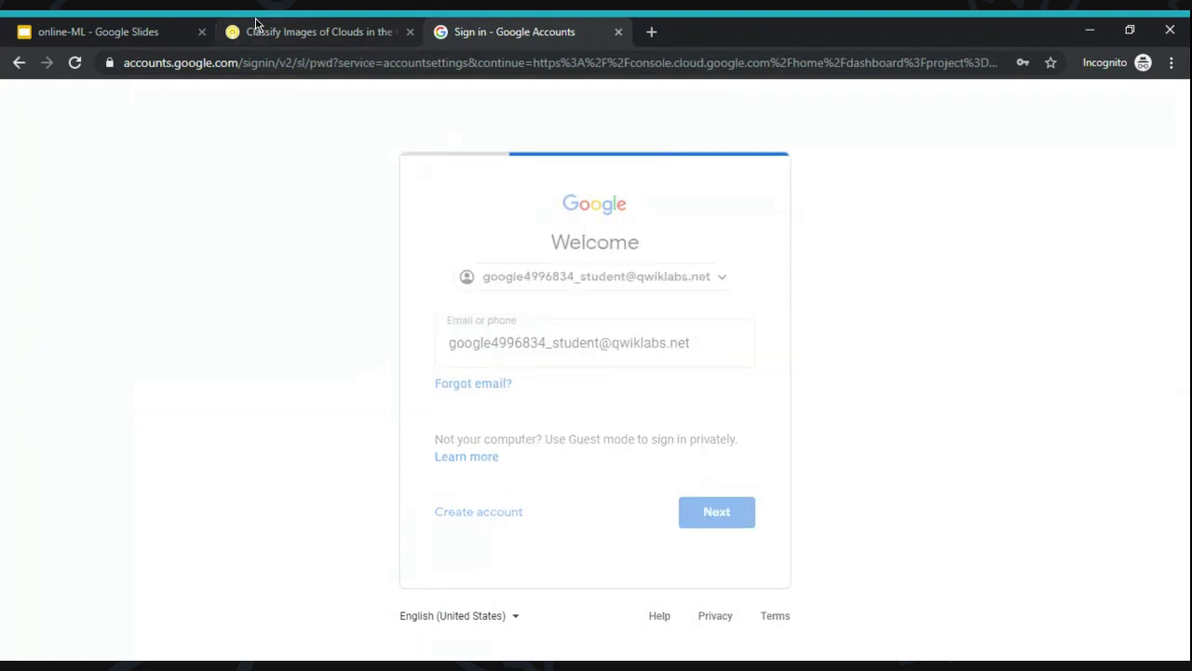
- Enter the new lab password, accept the account terms, and skip recovery options
click(257, 26)
click(199, 312)
click(508, 28)
key(ctrl+v)
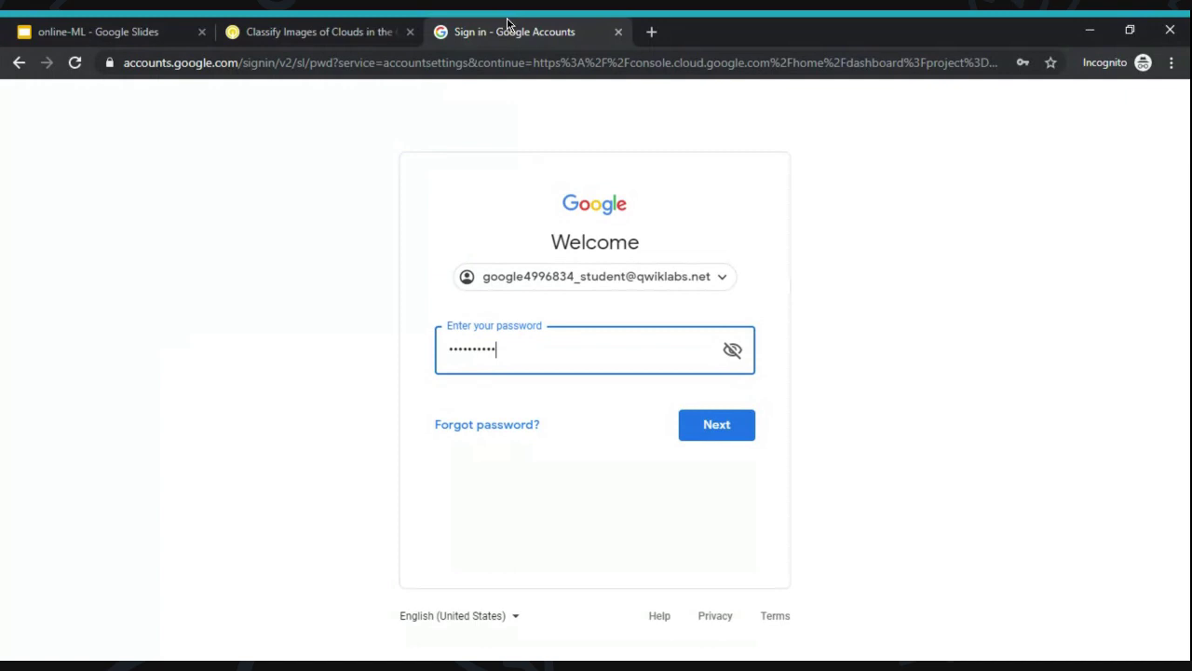
key(Return)
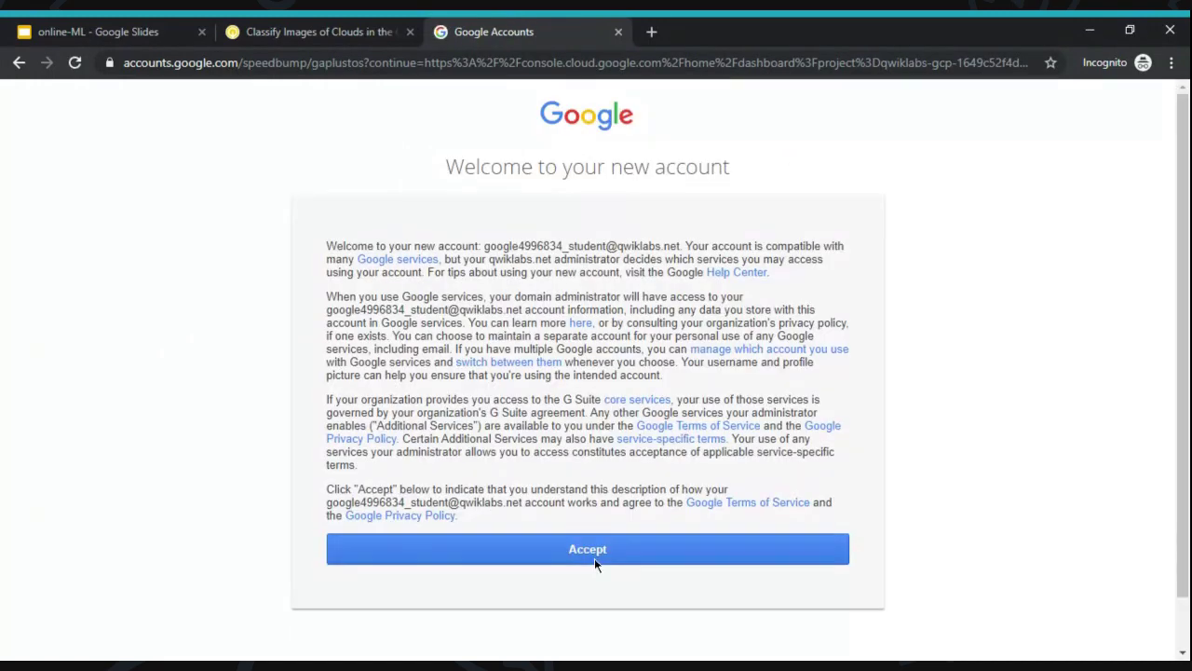
click(595, 558)
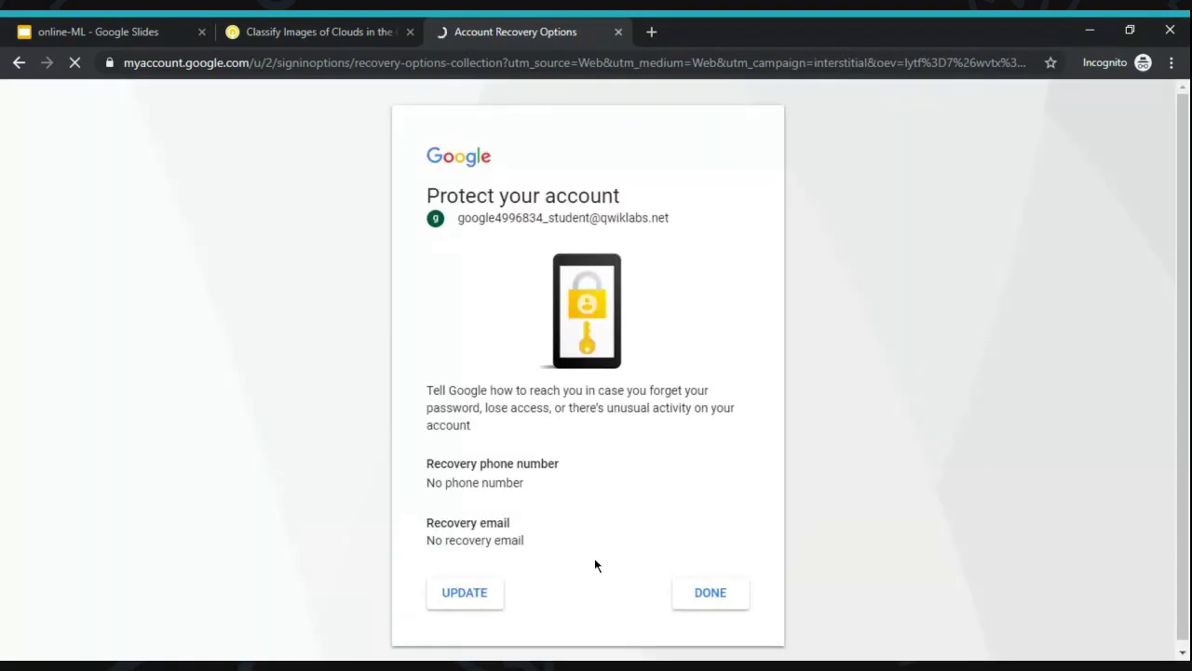
click(711, 586)
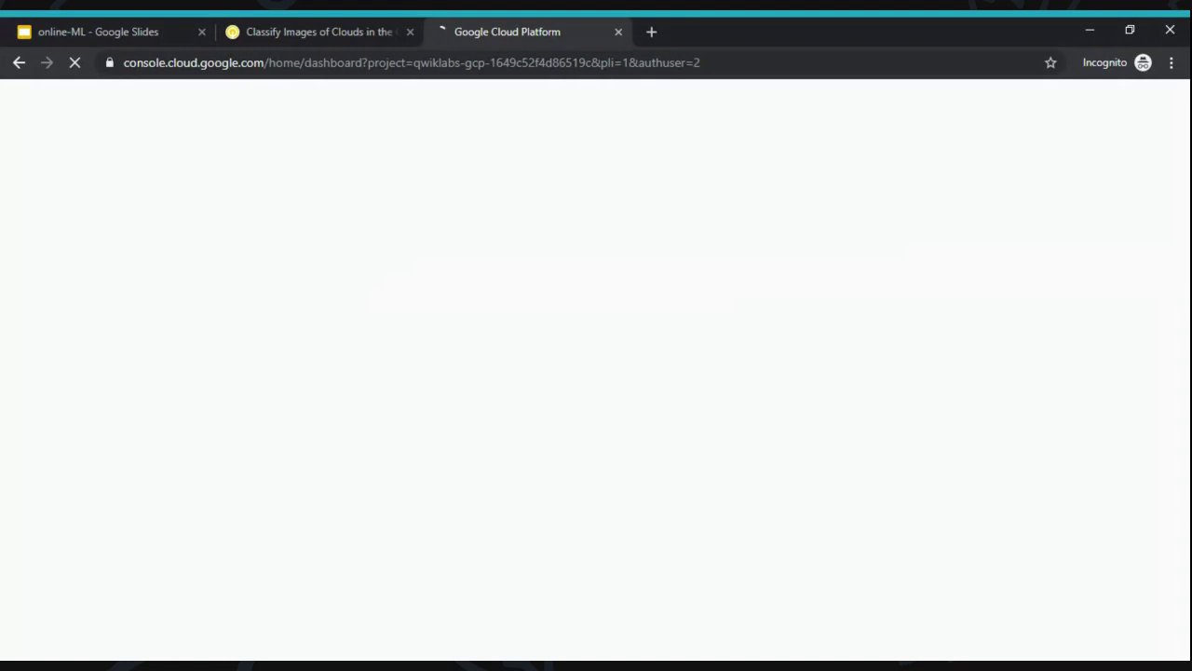
- Agree to the Cloud Platform terms of service and go to APIs & Services Library
click(311, 23)
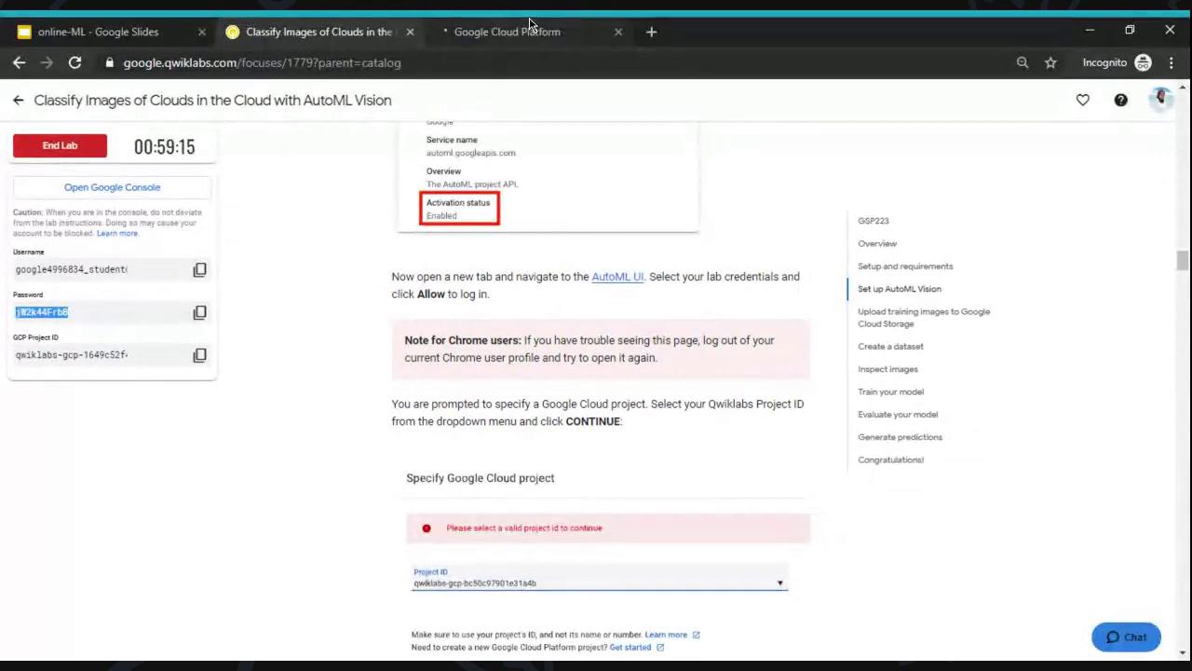
click(529, 23)
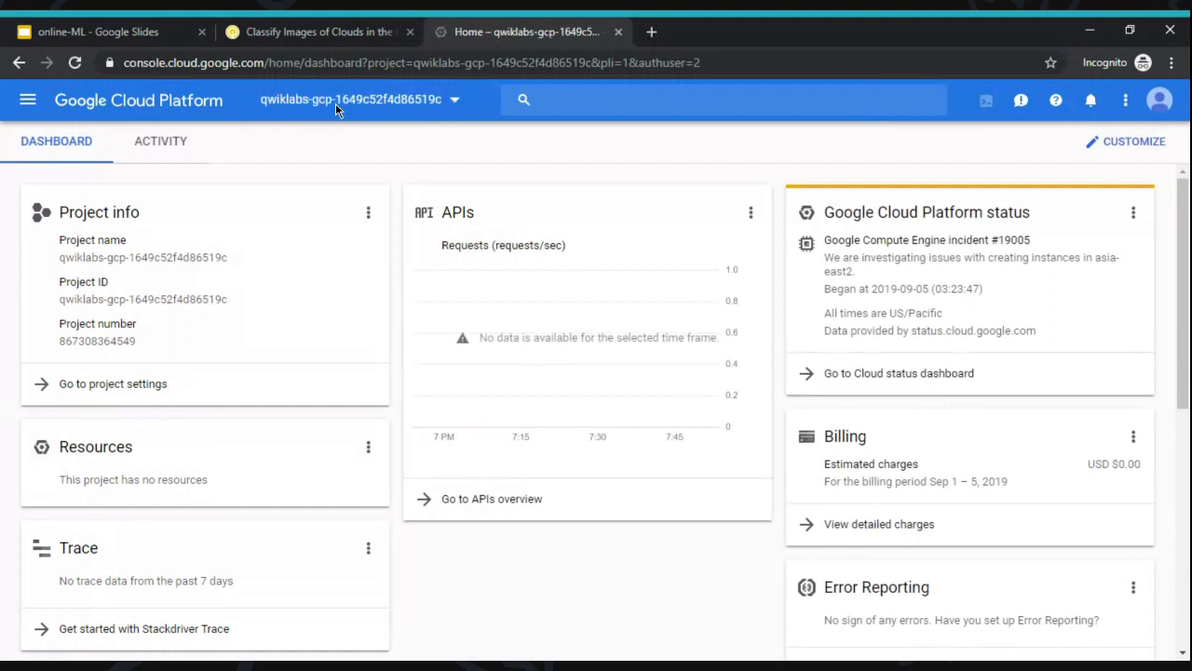
click(337, 104)
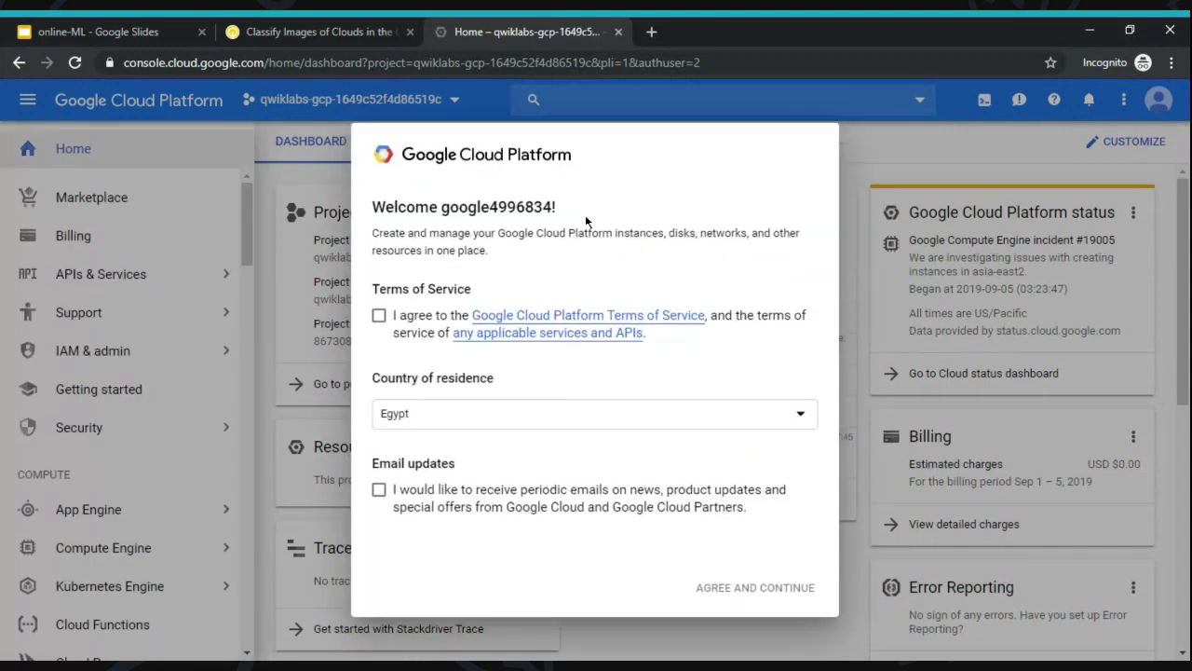
click(379, 317)
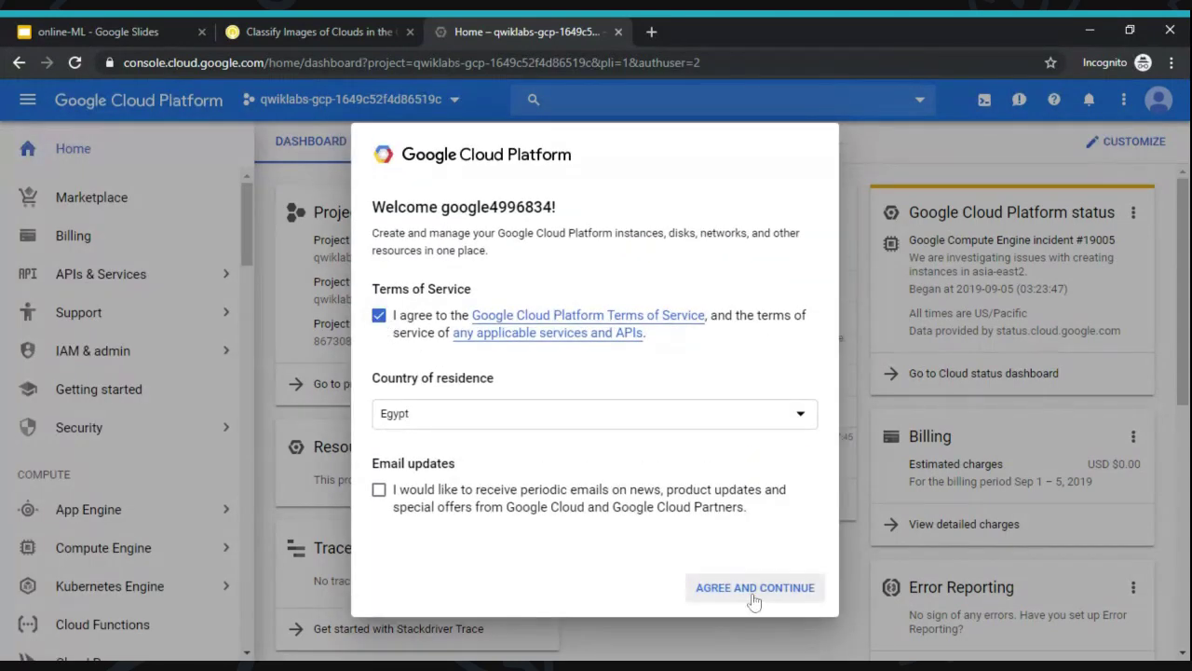
click(755, 597)
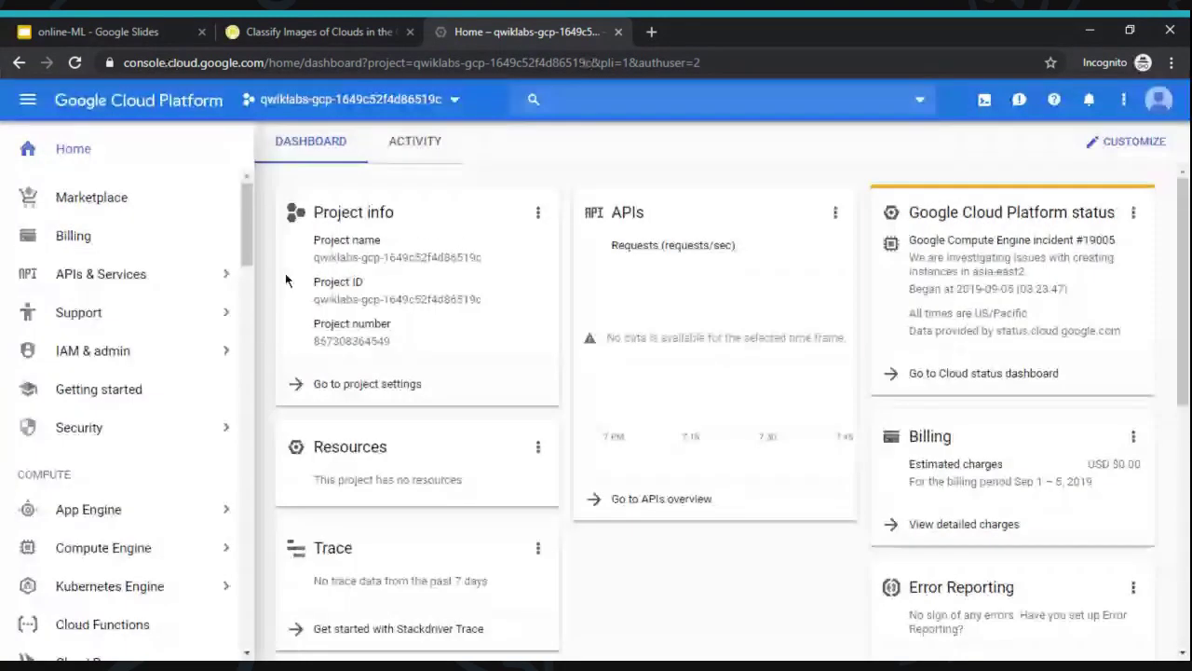
mouse_move(139, 278)
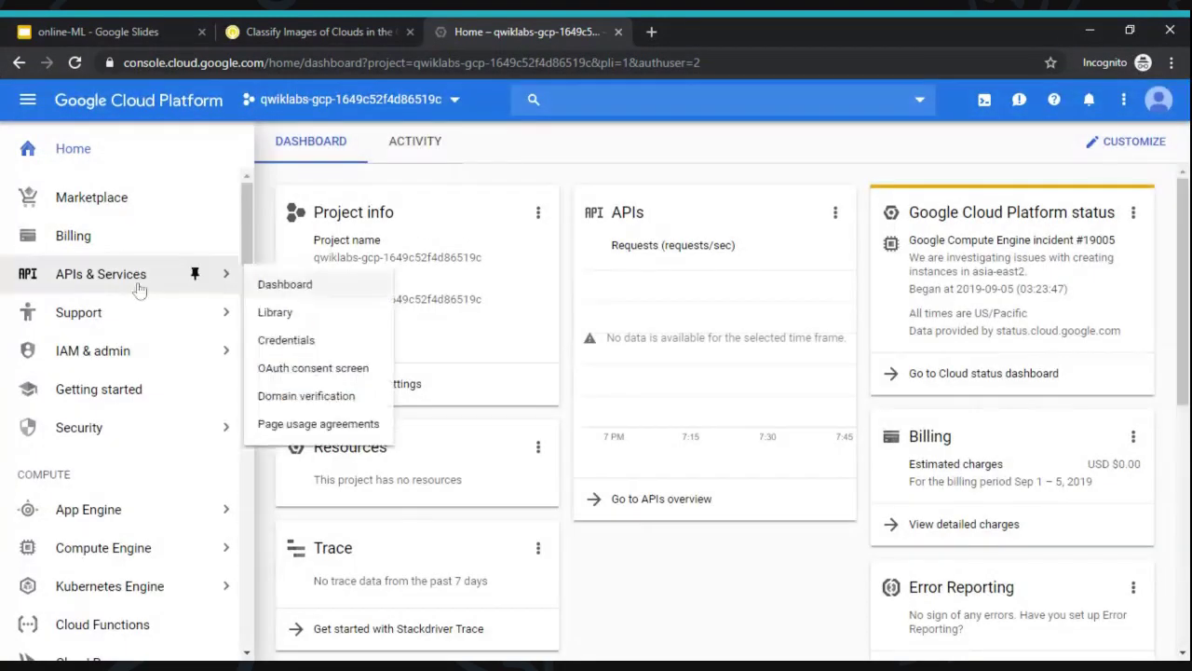
click(291, 319)
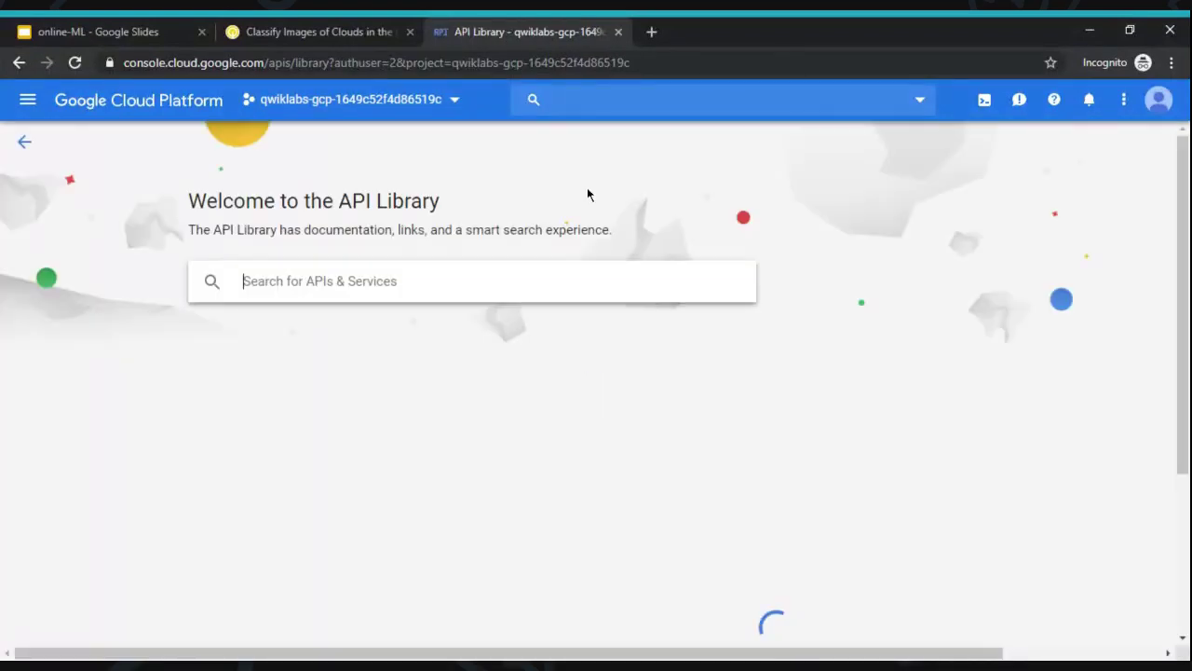
- Search the API Library for 'aut', open Cloud AutoML API and enable it
click(418, 285)
text(aut)
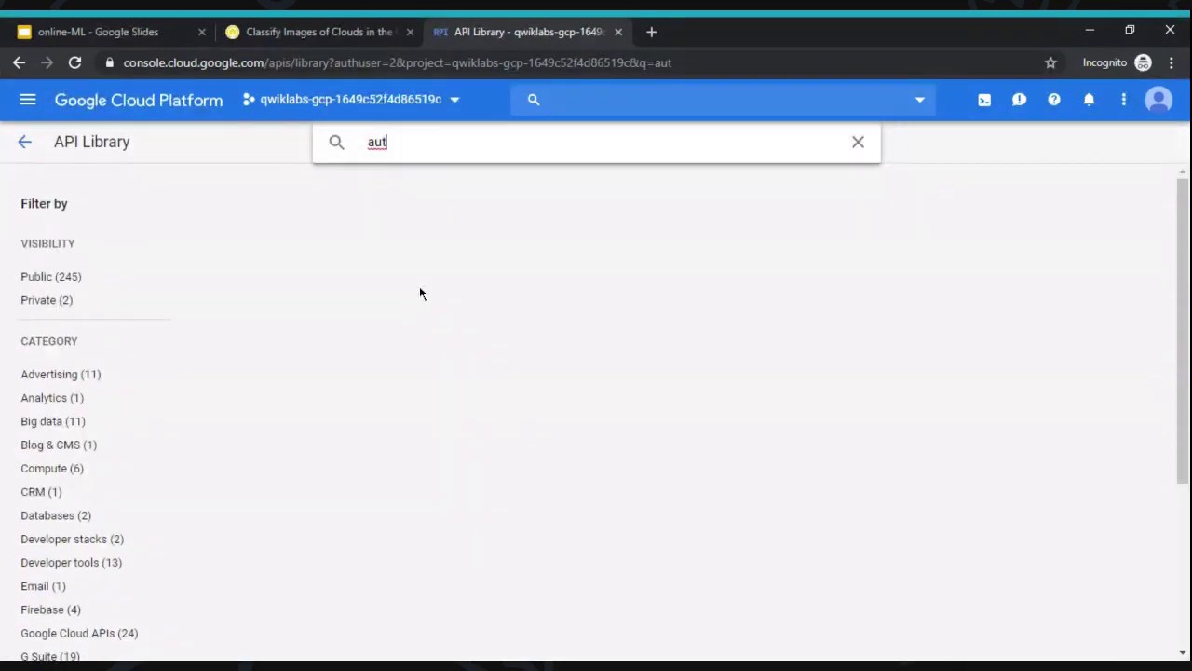
click(419, 293)
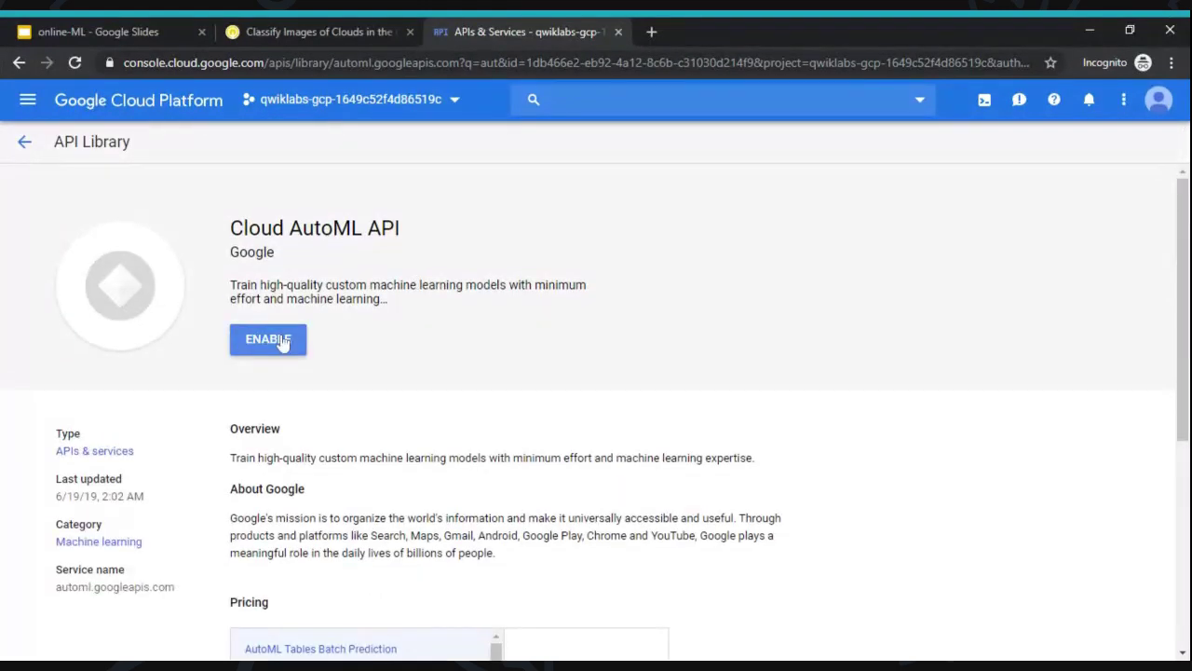
click(270, 339)
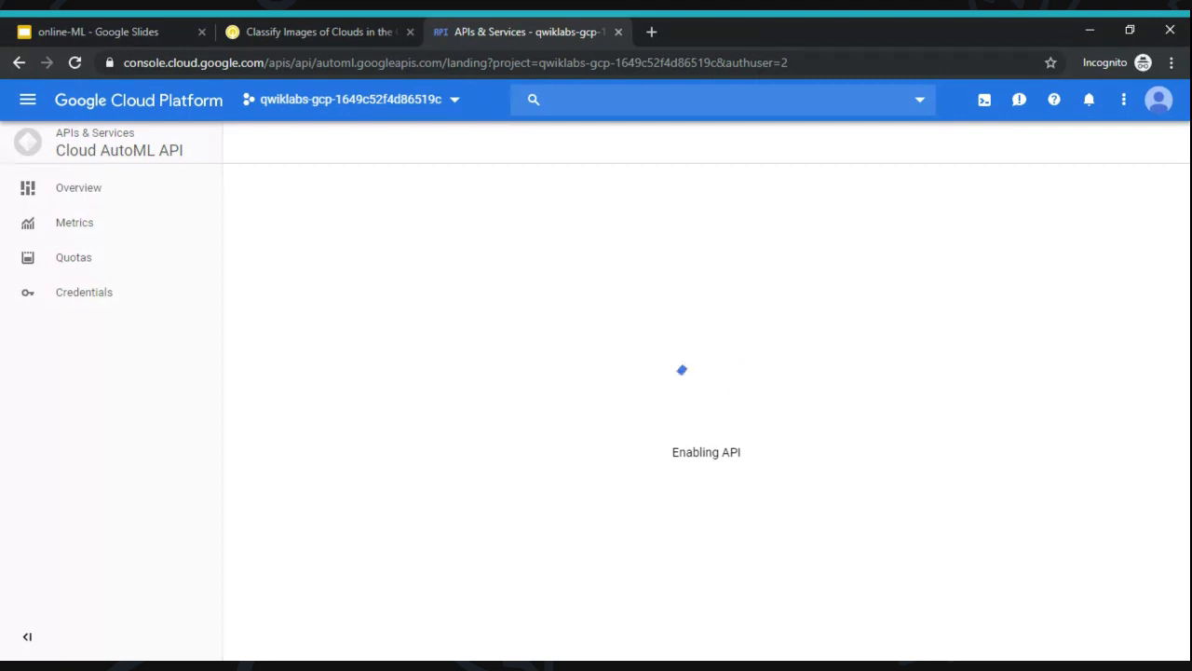
click(274, 23)
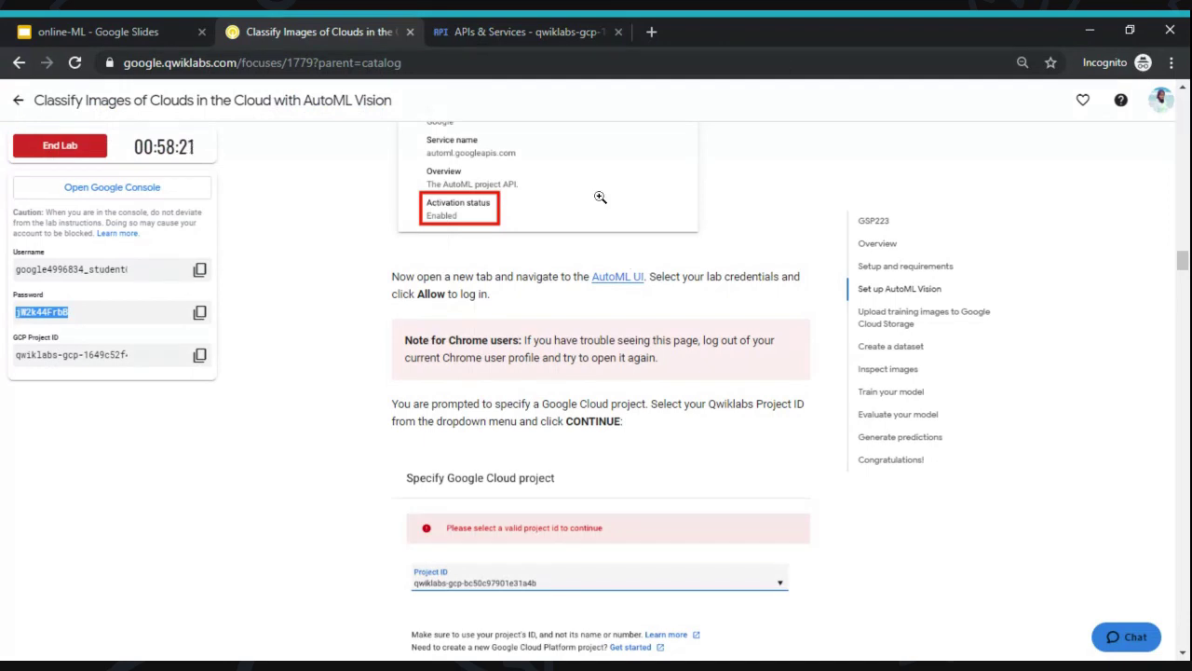
click(501, 28)
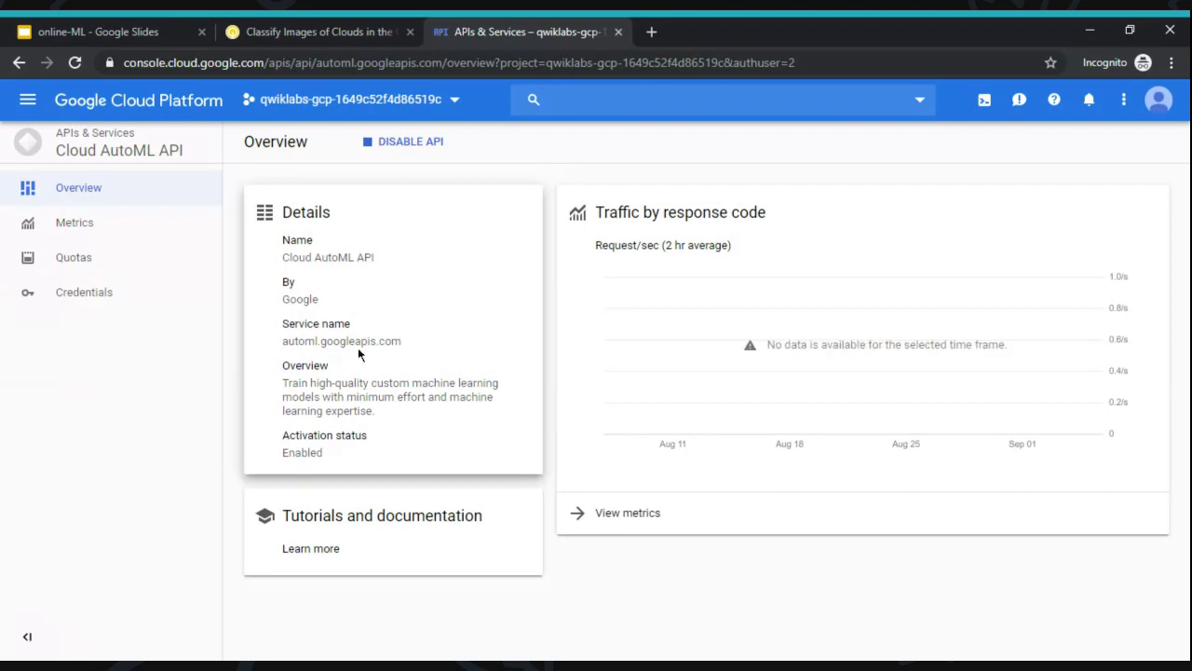
- Open the AutoML UI sign-in page in a new tab from the lab instructions
key(ctrl+shift+Tab)
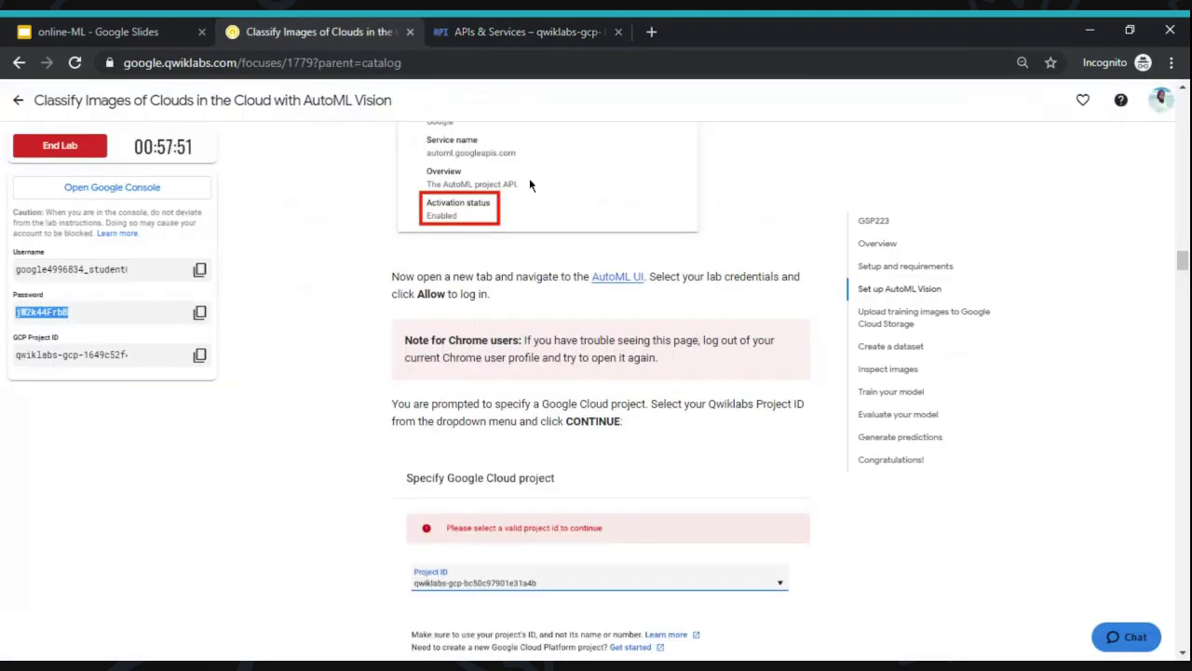
click(610, 279)
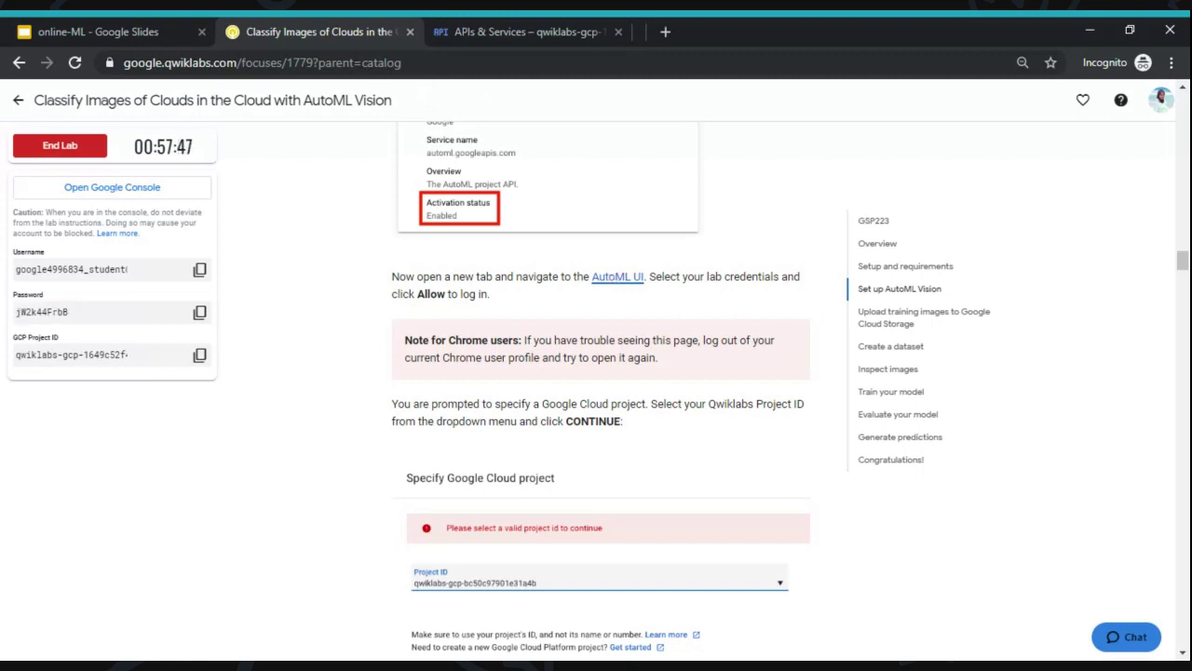
drag(713, 28, 551, 35)
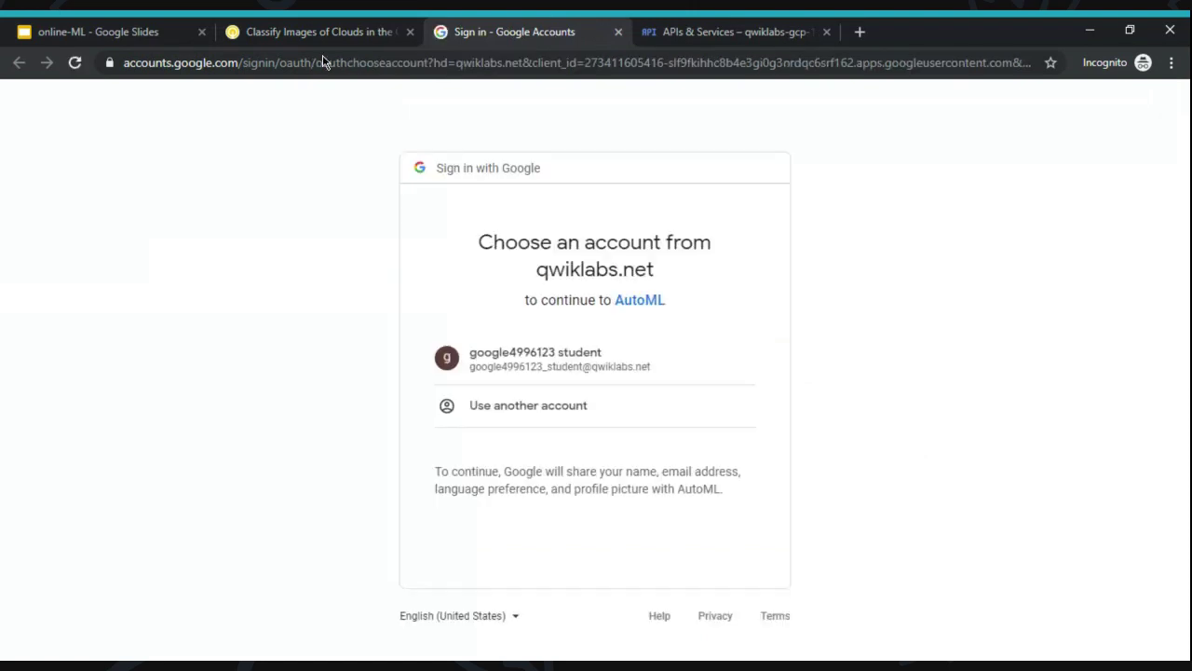
- Sign in with another account, entering the lab username as the email
click(317, 31)
click(200, 269)
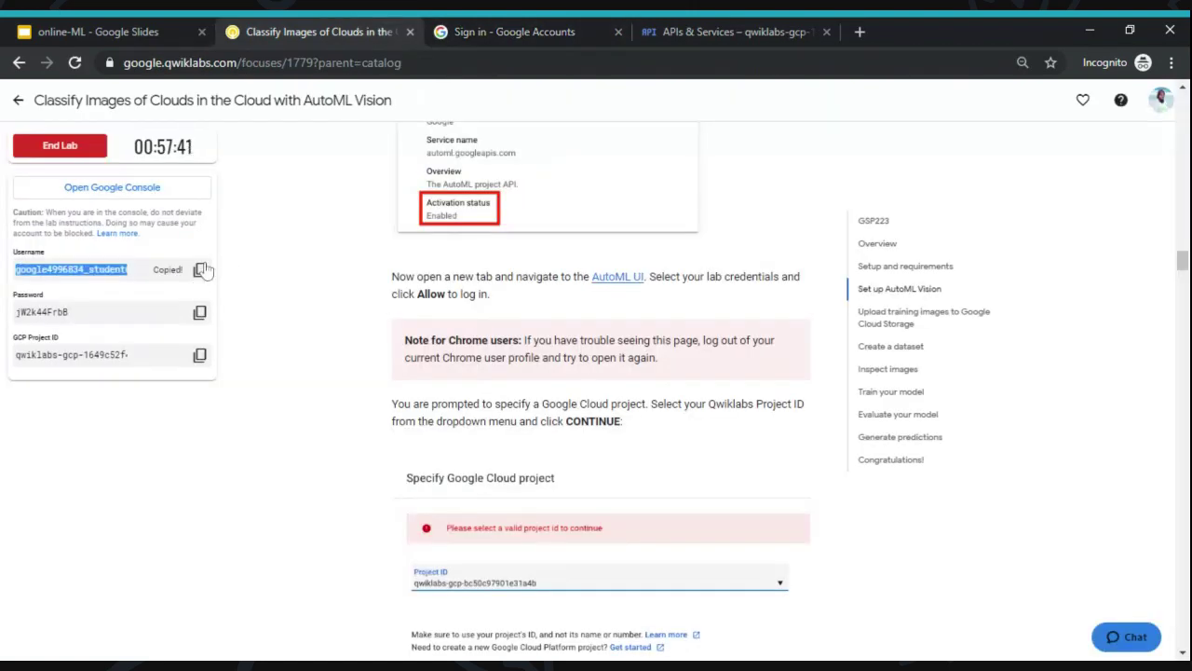
click(492, 27)
click(528, 406)
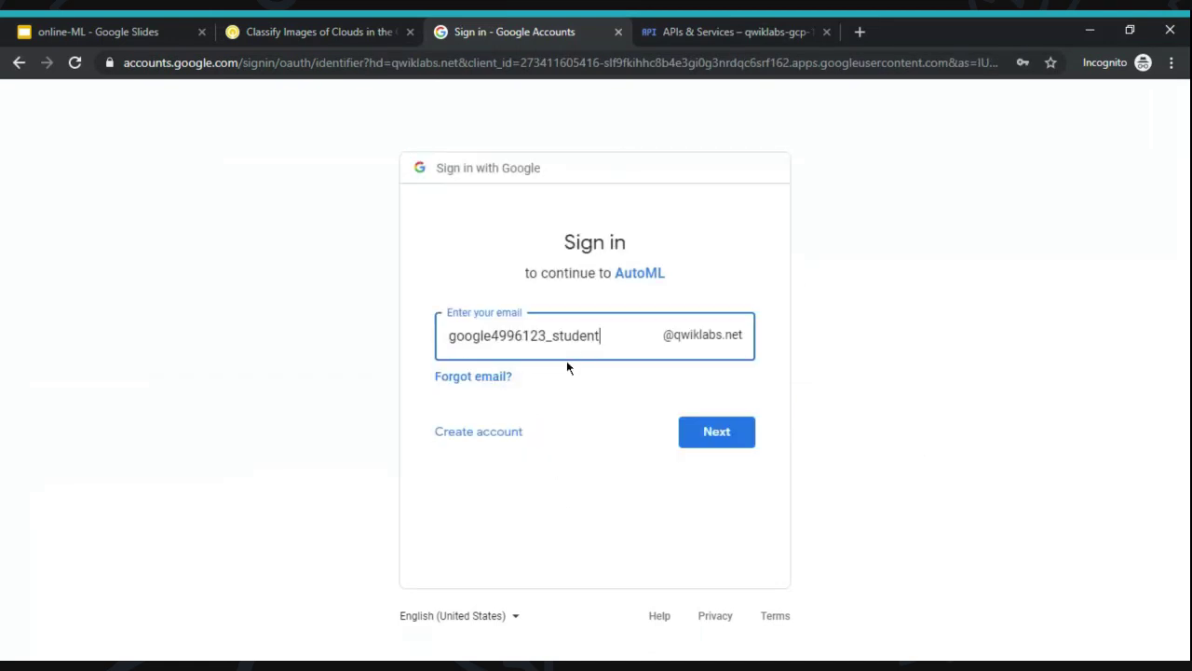
key(ctrl+a)
key(ctrl+v)
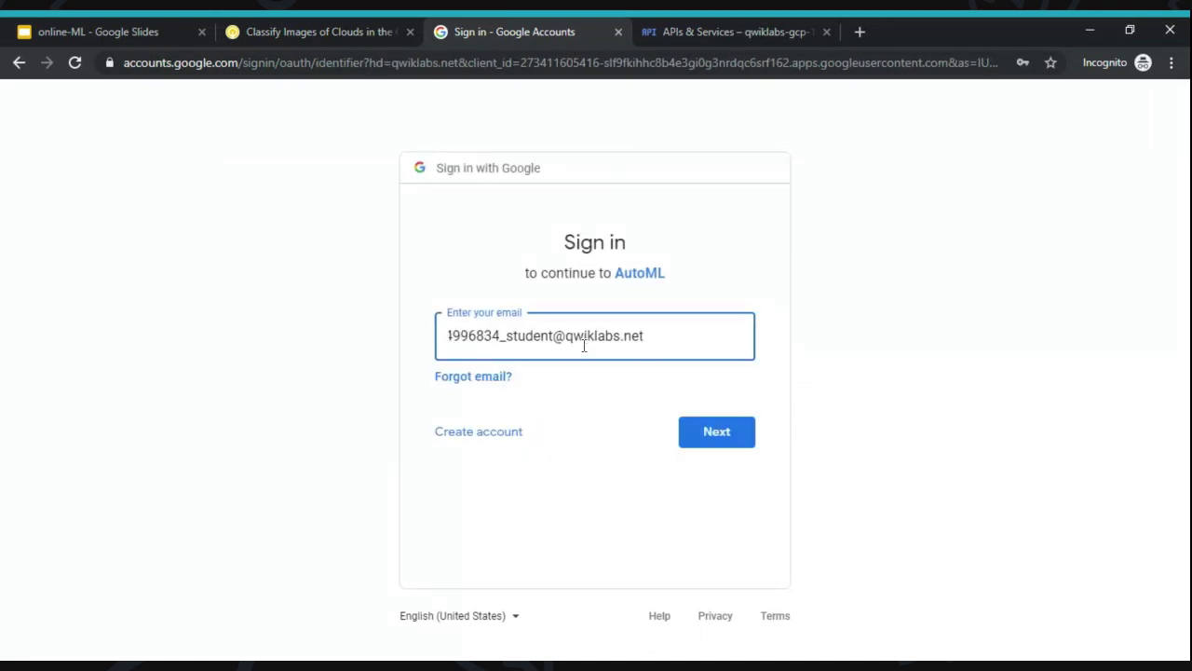
key(Return)
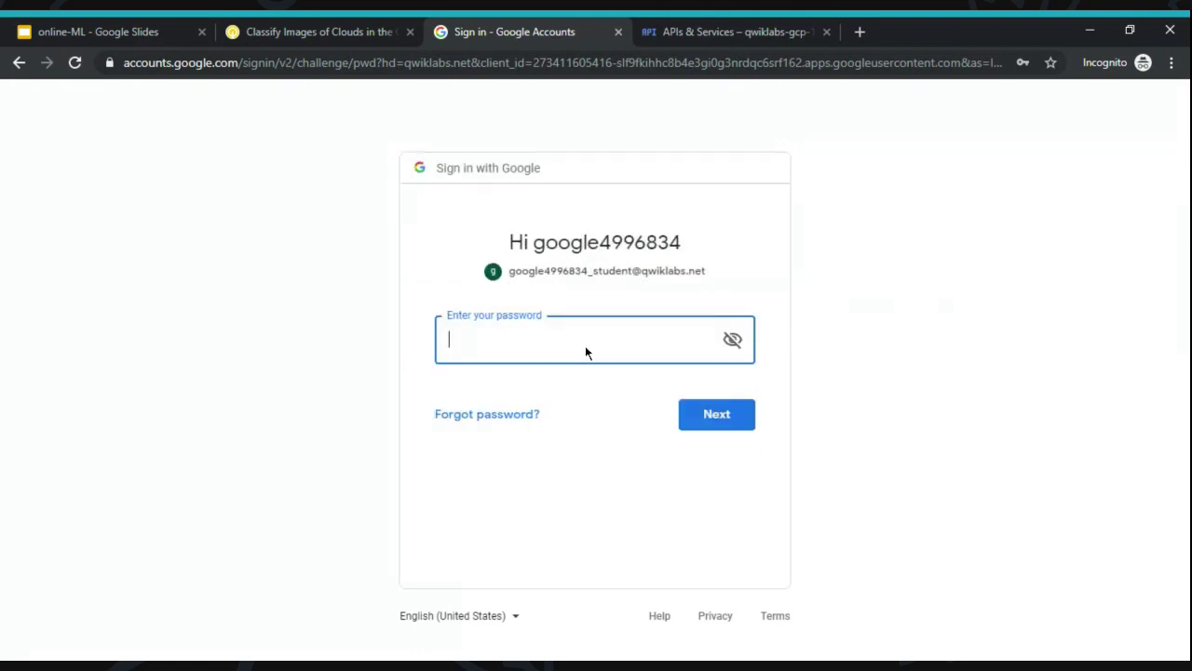
- Enter the lab password and allow AutoML access, which hits a 500 error
click(315, 32)
click(201, 314)
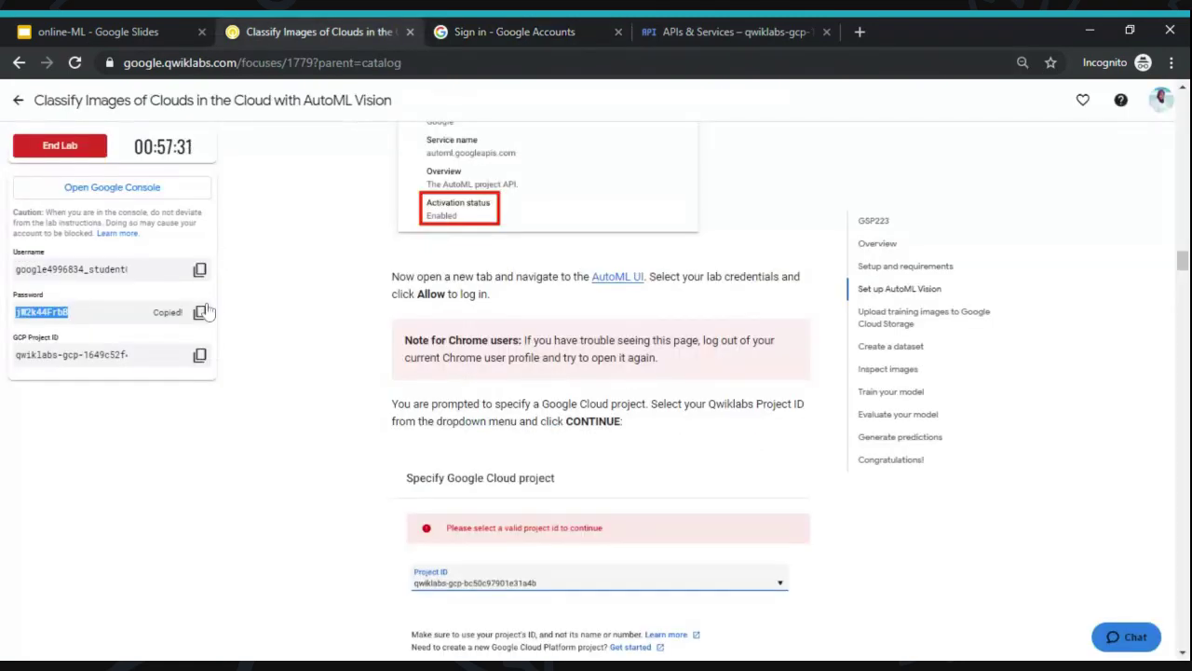
click(504, 28)
key(ctrl+v)
key(Return)
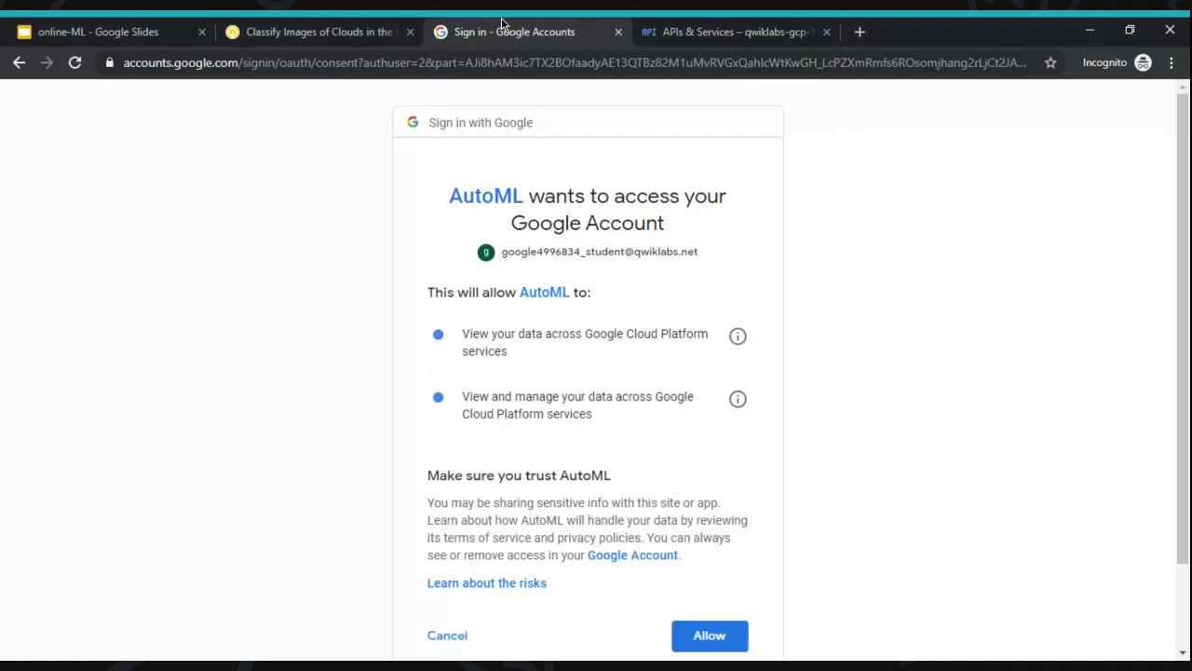
click(710, 633)
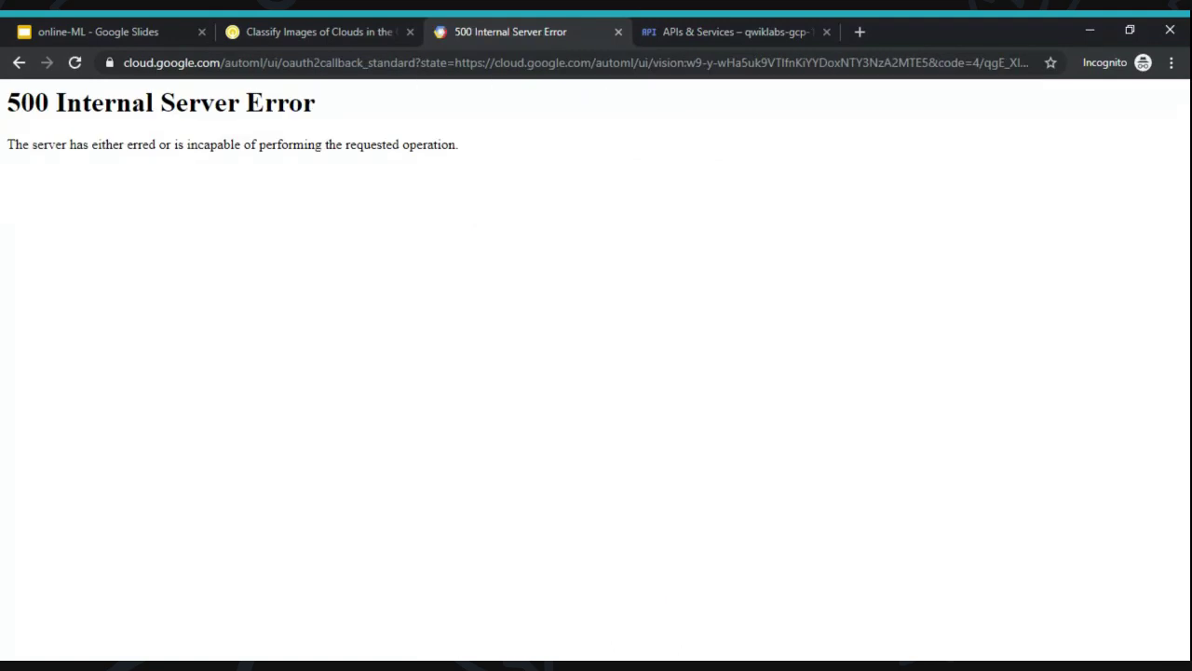
click(315, 27)
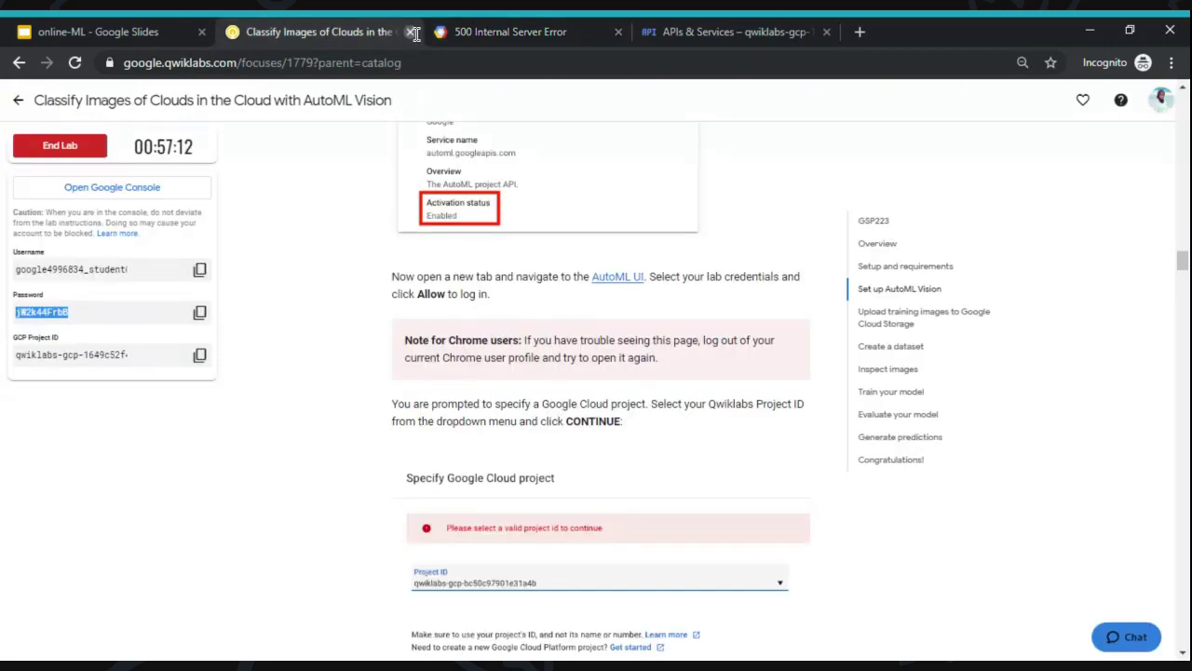
- Close the 500 Internal Server Error tab
click(546, 28)
click(746, 28)
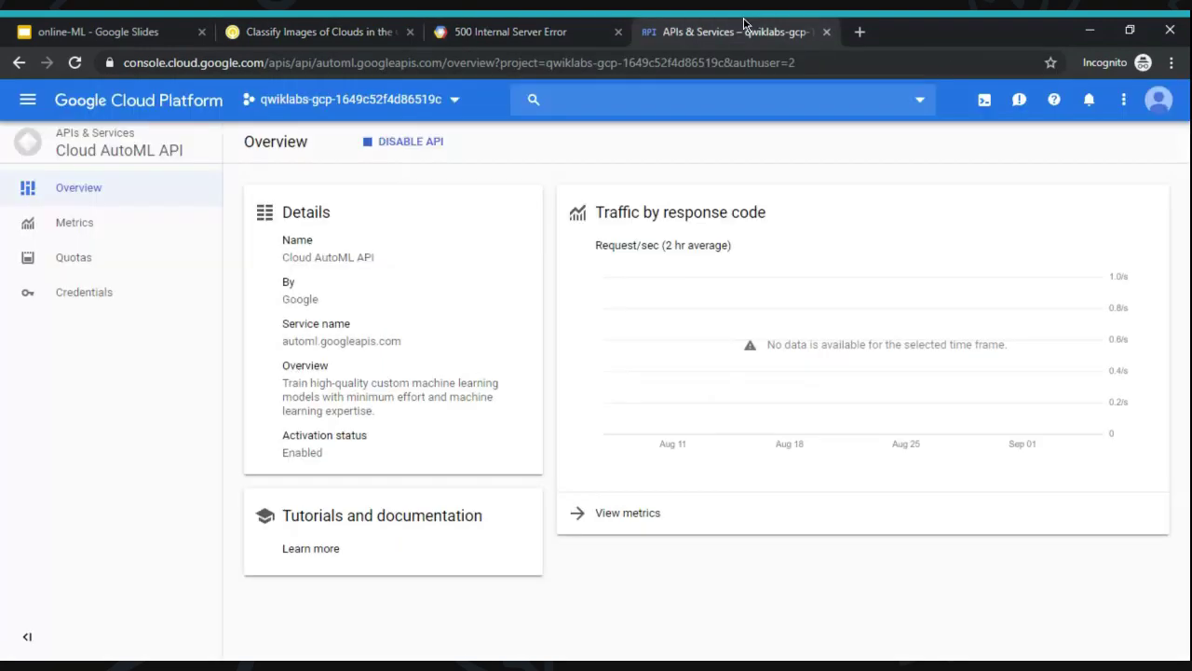
click(567, 28)
click(352, 28)
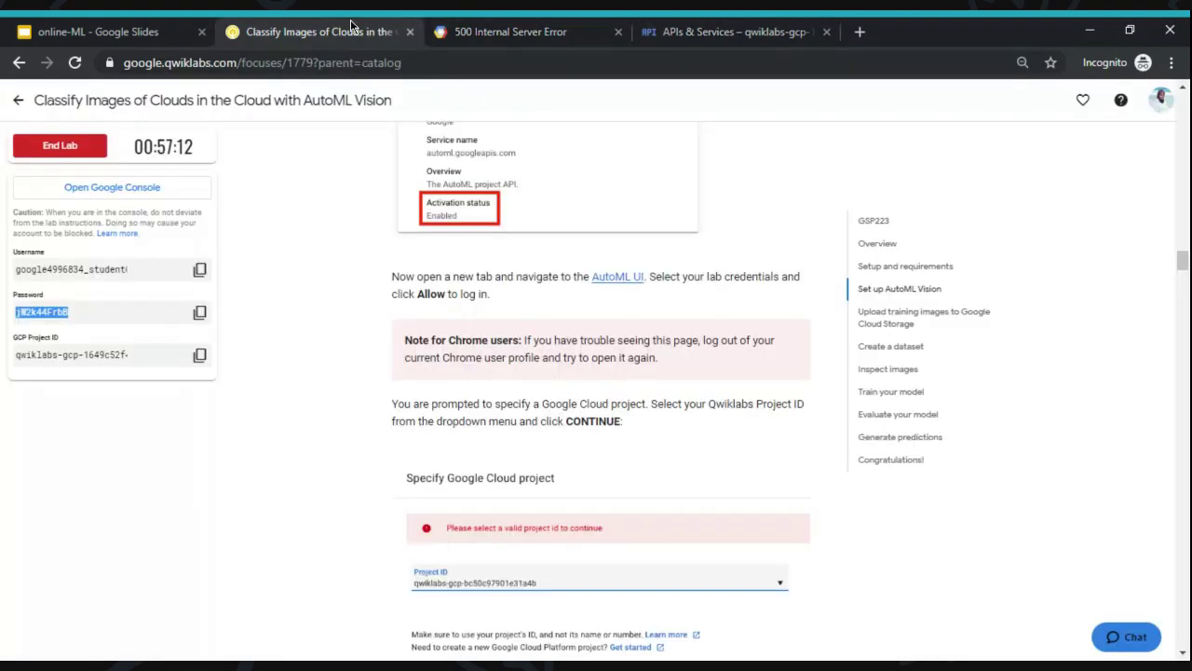
click(273, 234)
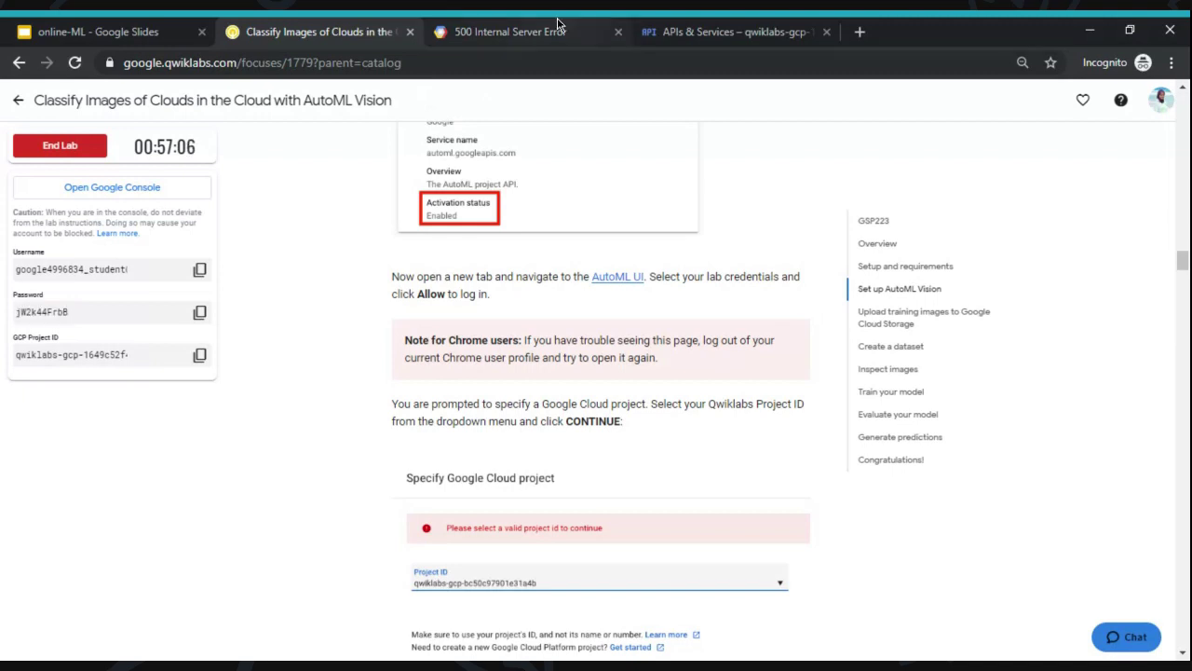
click(564, 28)
click(618, 33)
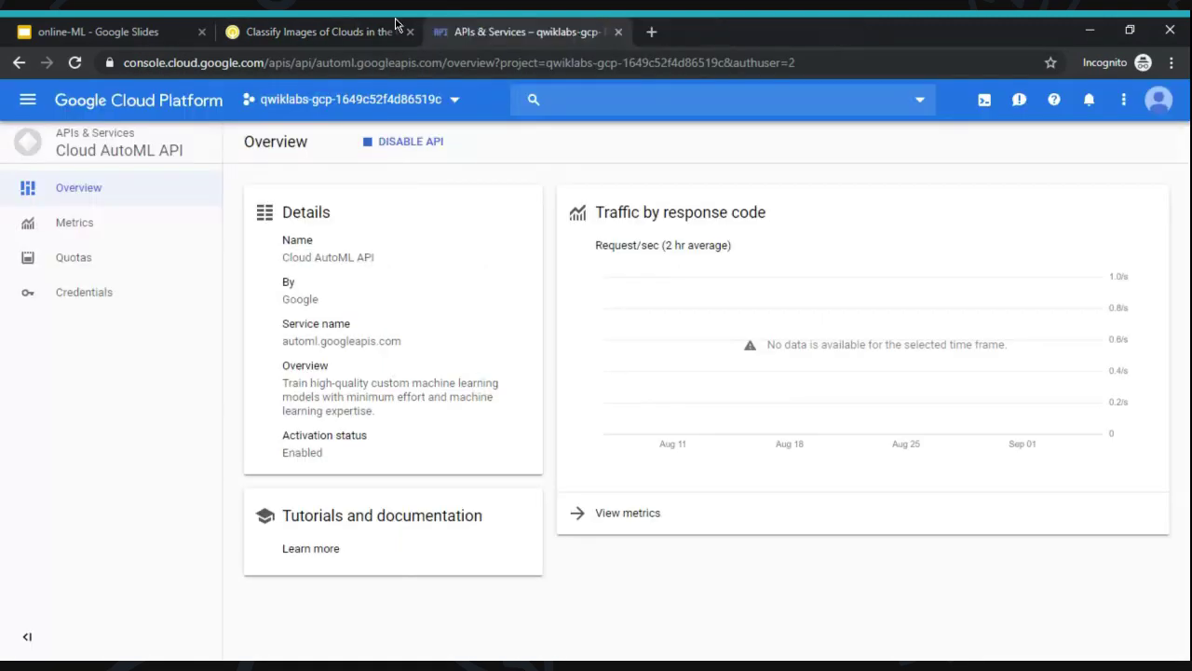
- Sign out of the console and sign in with another account using the lab username
click(1159, 99)
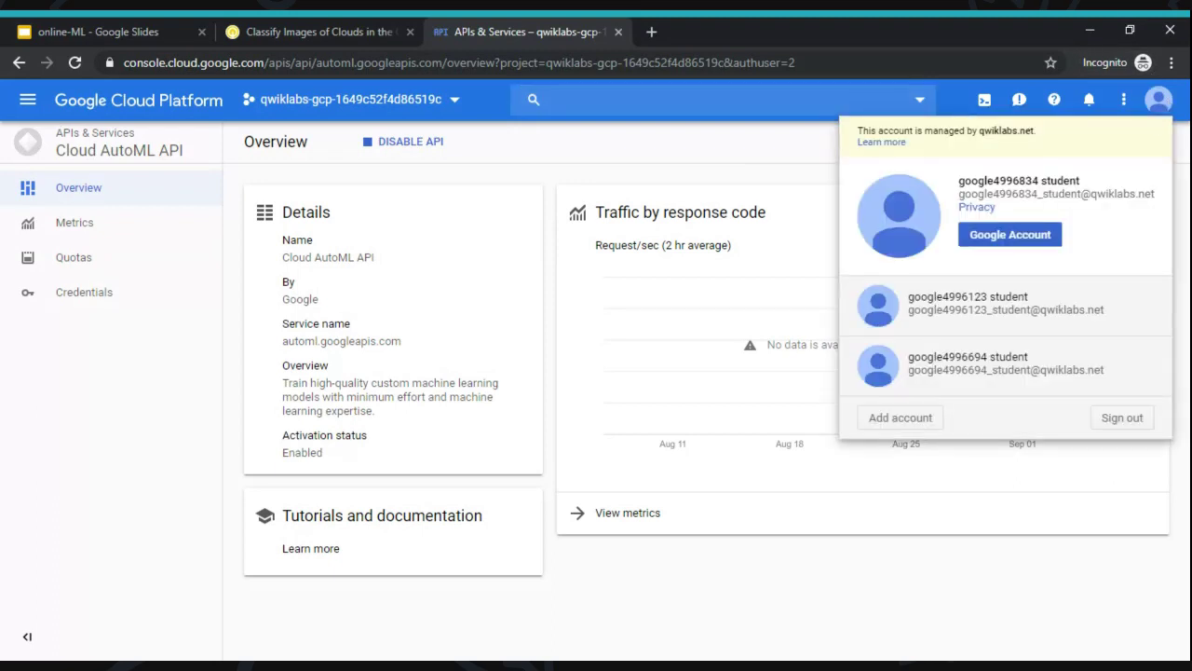
click(1117, 426)
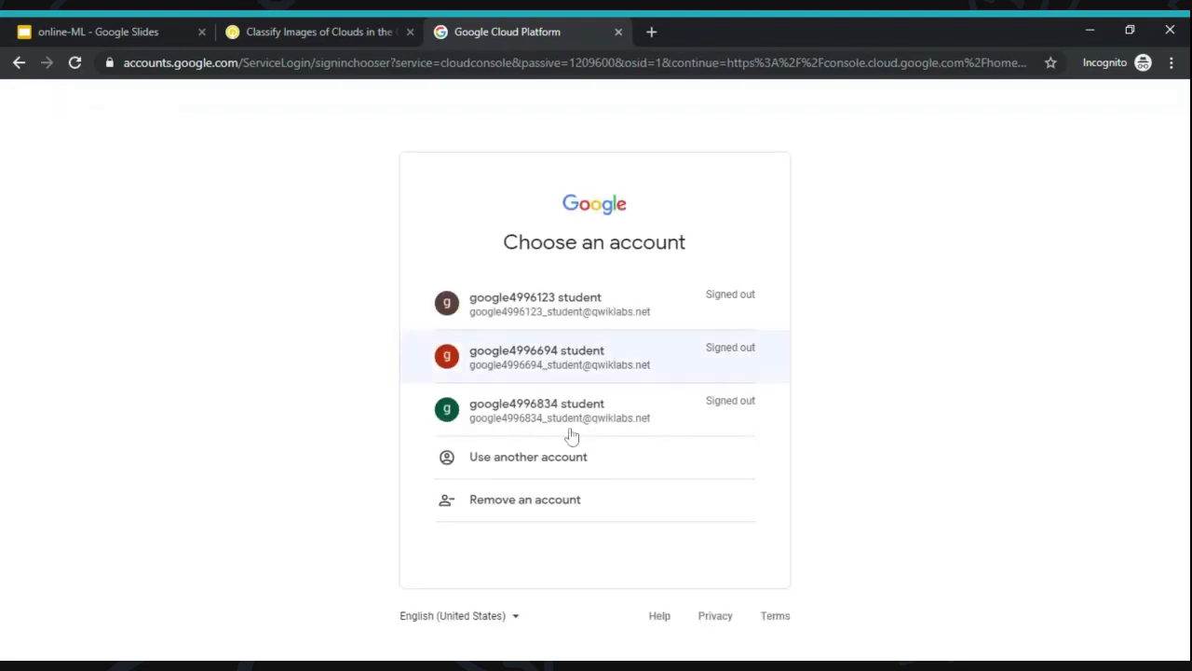
click(564, 456)
click(316, 32)
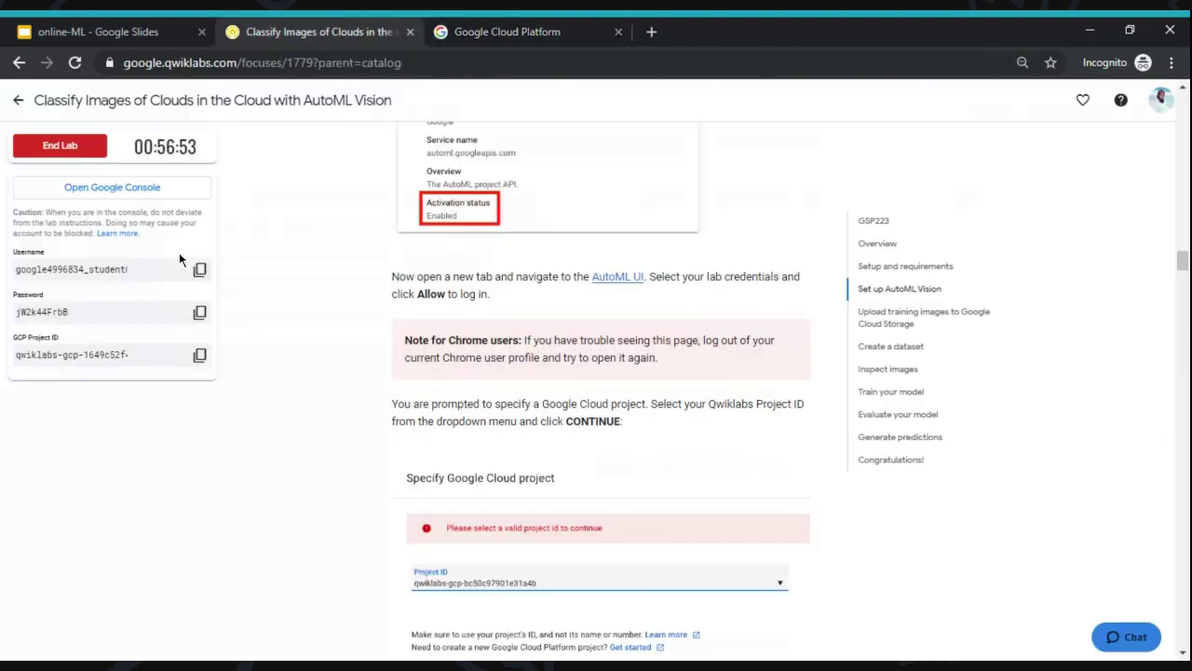
click(199, 270)
click(579, 26)
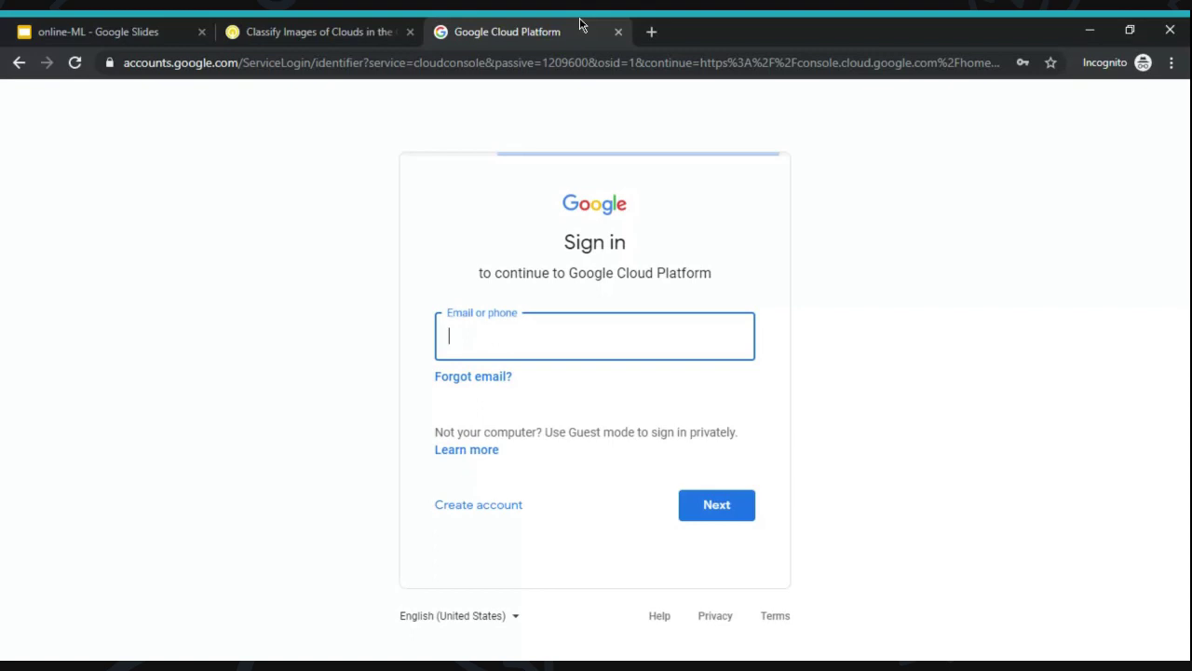
key(ctrl+v)
key(Return)
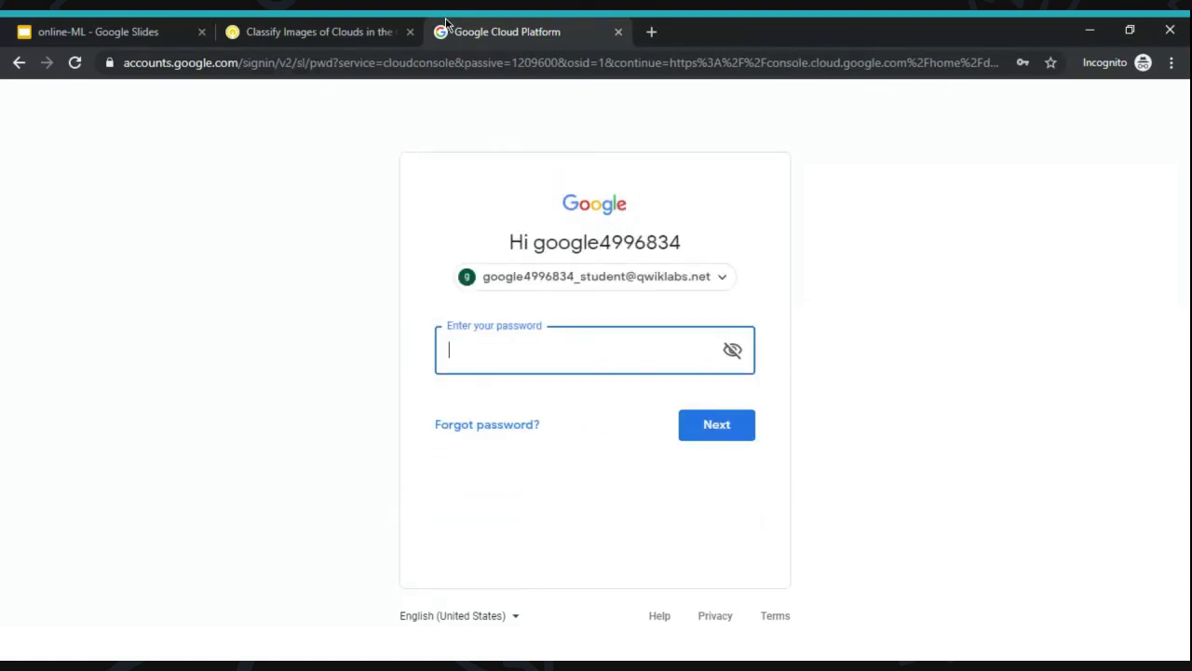
- Enter the lab password to complete the console sign-in
click(317, 32)
click(200, 312)
click(509, 25)
key(ctrl+v)
key(Return)
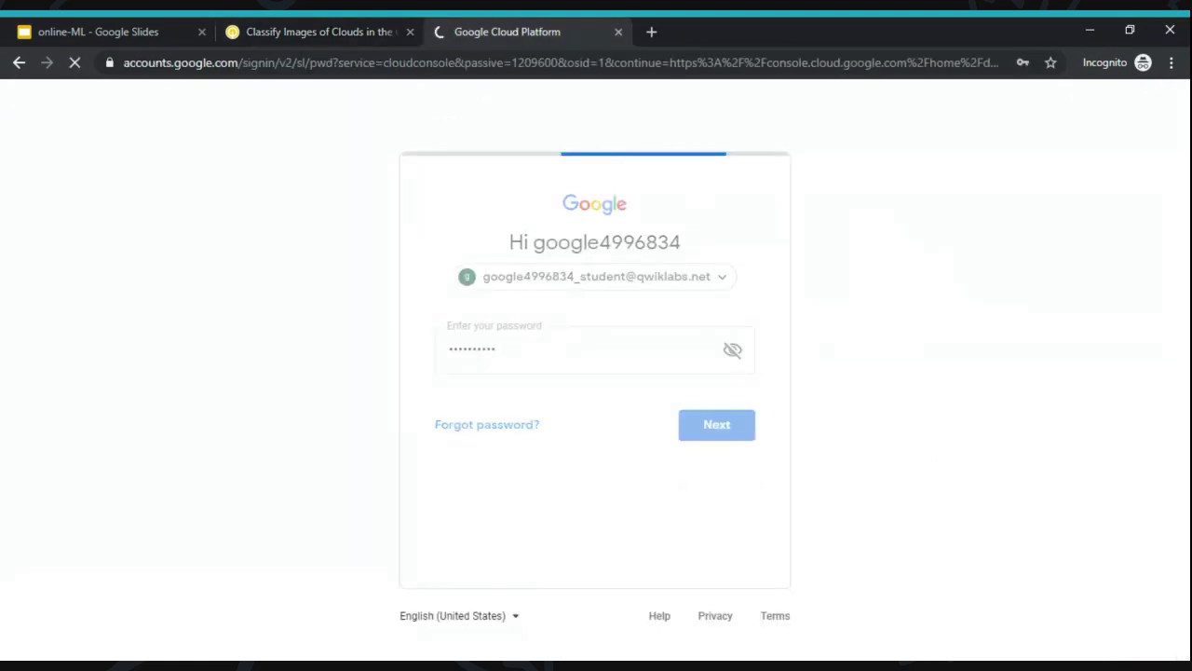